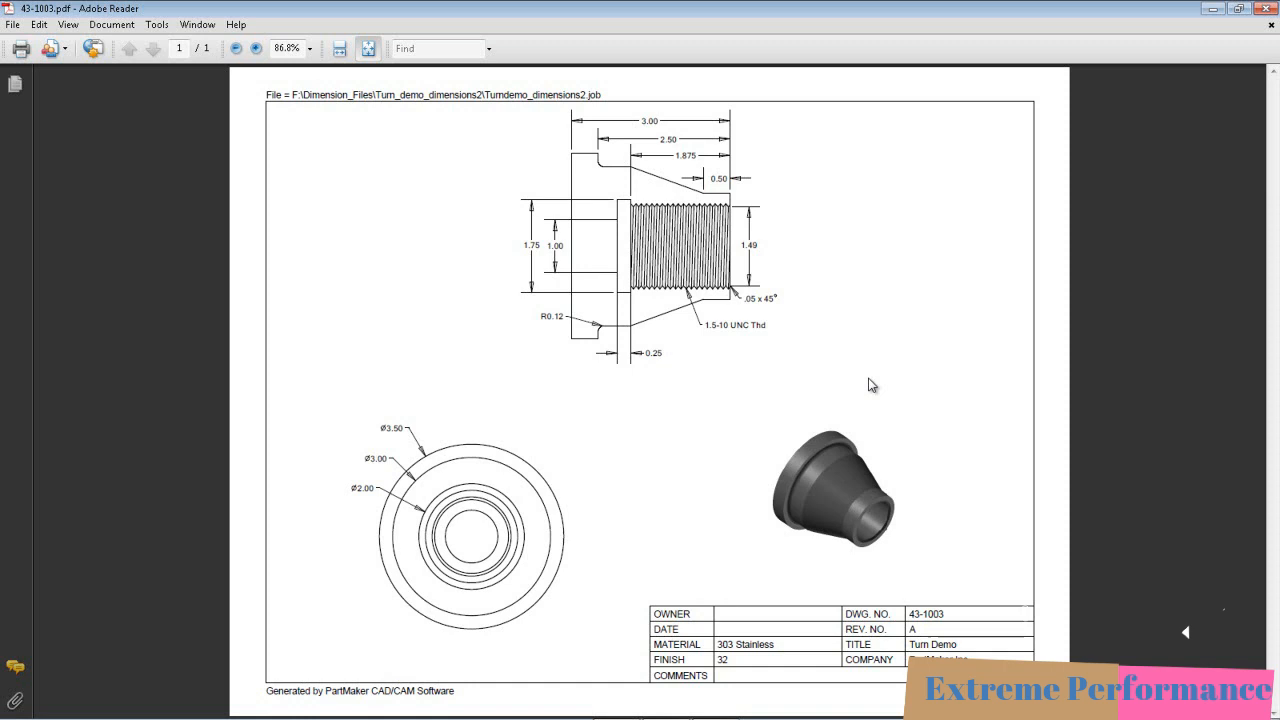
Switch to NX and extend the profile with connected lines about 0.55 leftward, 1.4 downward and 0.8 back to the right.
{"action": "key", "text": "alt+Tab"}
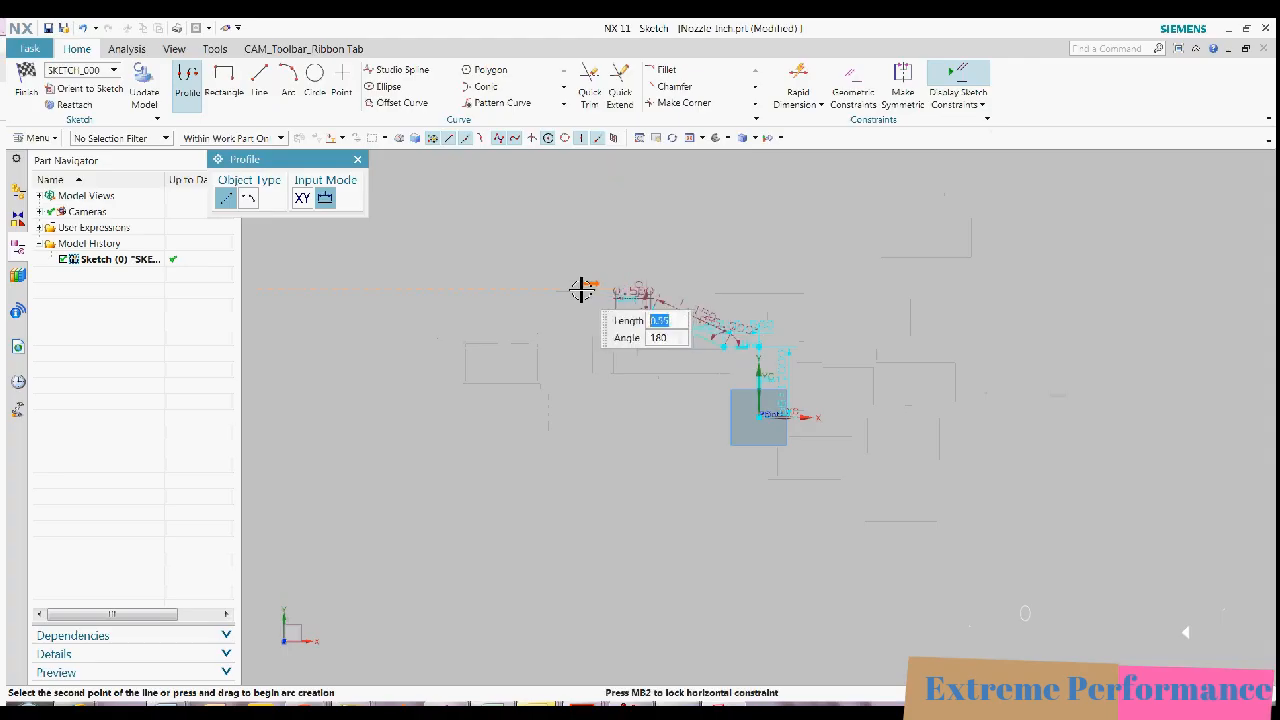
{"action": "left_click", "coordinate": [580, 290]}
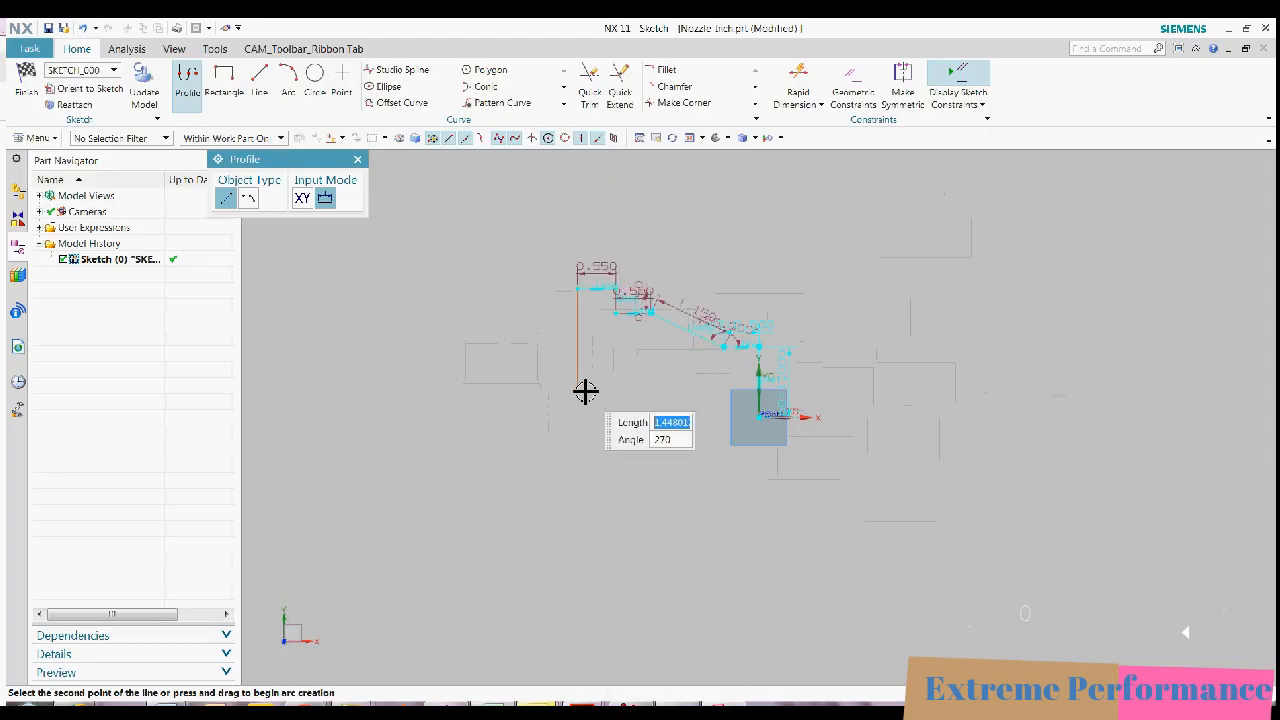
{"action": "left_click", "coordinate": [578, 385]}
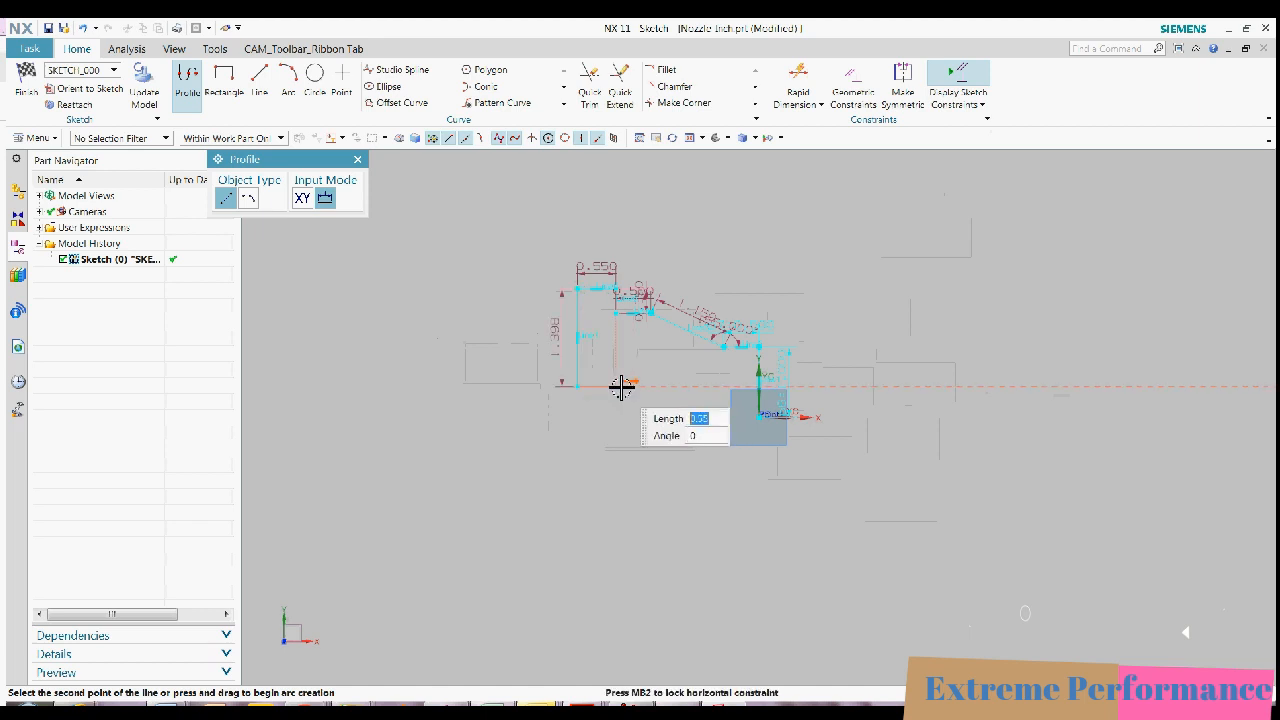
{"action": "left_click", "coordinate": [629, 386]}
Continue the profile with lines about 0.63 up, 0.14 right, 0.12 down and 1.86 right, running past the front vertical line.
{"action": "scroll", "coordinate": [625, 392], "scroll_direction": "up", "scroll_amount": 3}
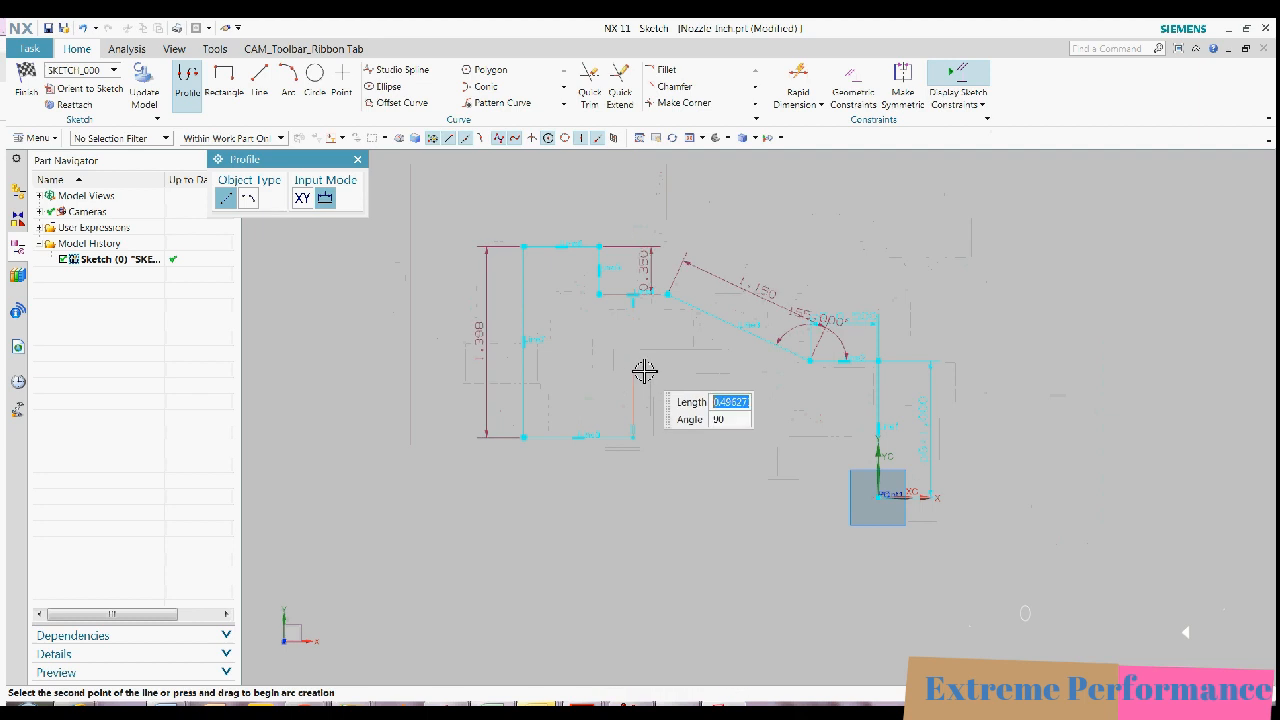
{"action": "scroll", "coordinate": [635, 378], "scroll_direction": "up", "scroll_amount": 1}
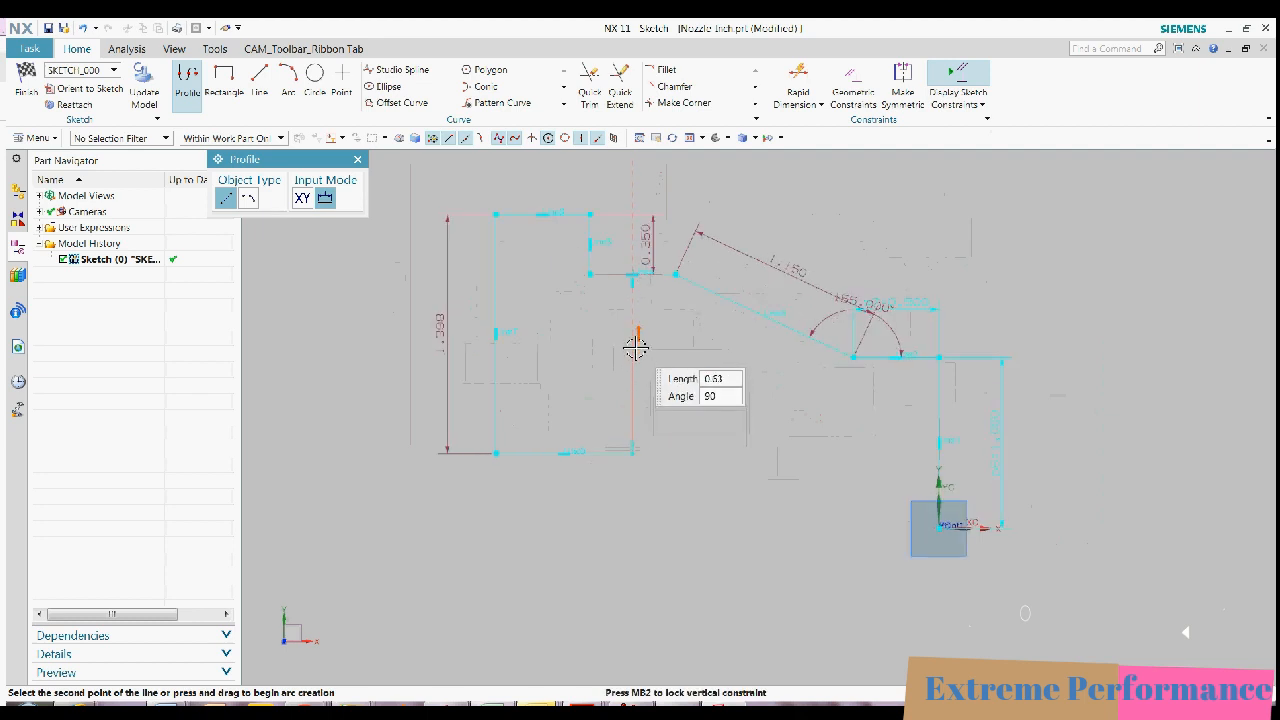
{"action": "left_click", "coordinate": [633, 346]}
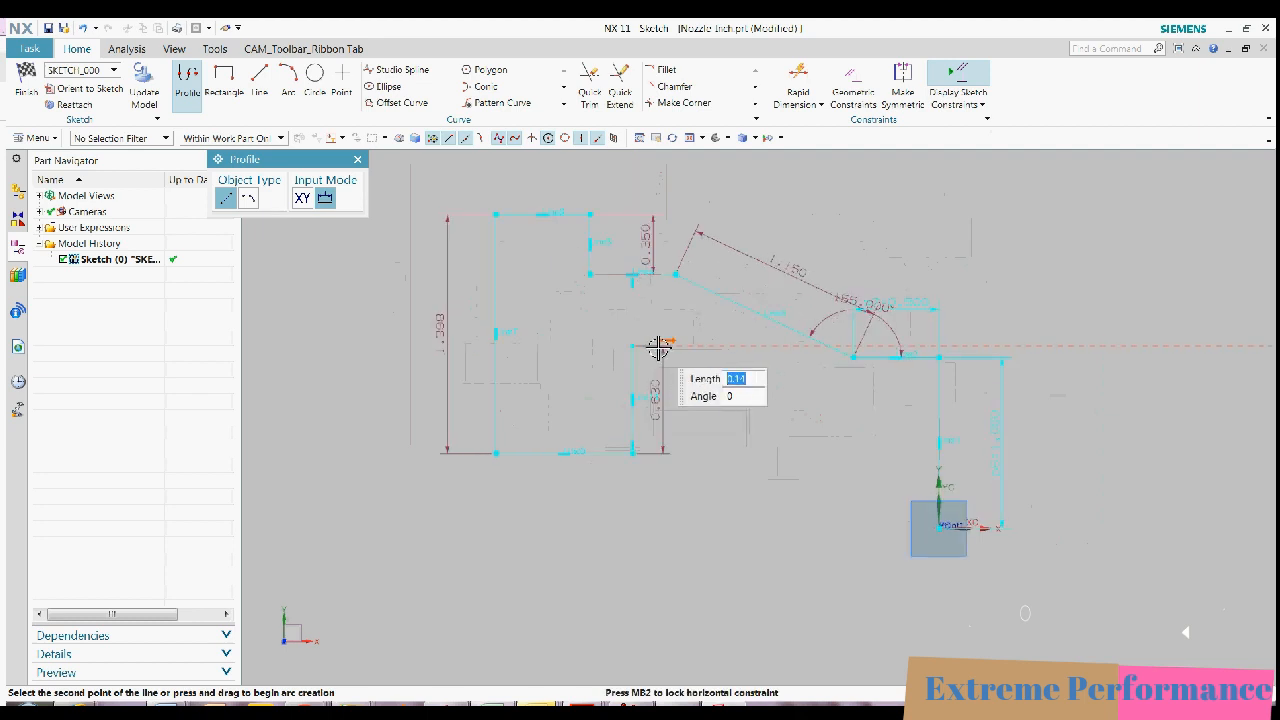
{"action": "left_click", "coordinate": [658, 346]}
{"action": "left_click", "coordinate": [658, 367]}
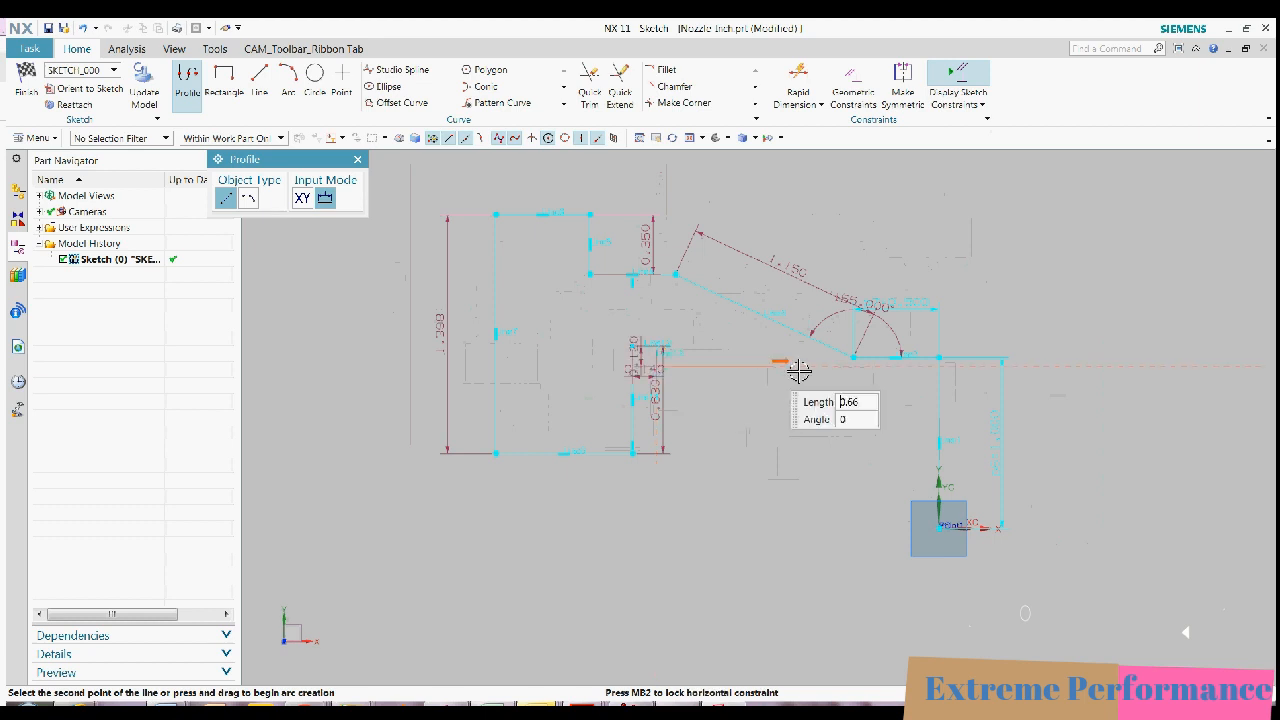
{"action": "left_click", "coordinate": [978, 367]}
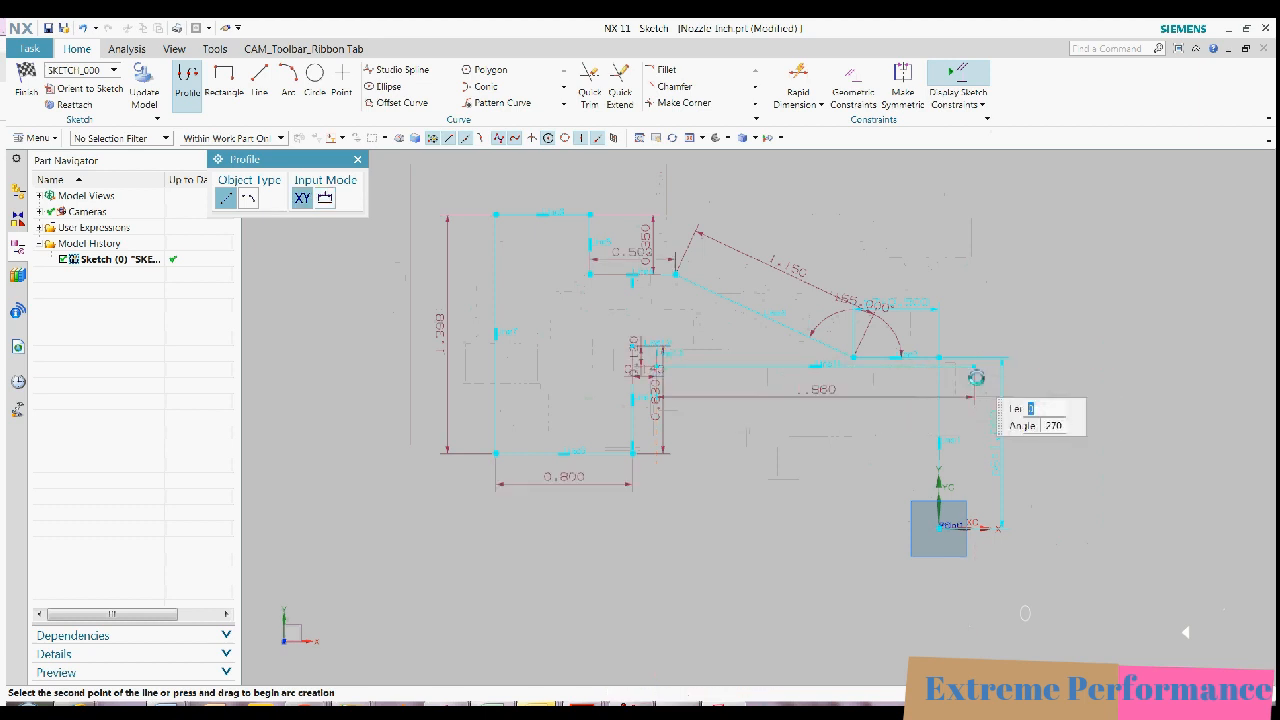
{"action": "key", "text": "Escape"}
Trim the excess line segments where the long bore line crosses the front vertical line.
{"action": "left_click", "coordinate": [590, 88]}
{"action": "left_click", "coordinate": [800, 367]}
{"action": "left_click", "coordinate": [411, 288]}
Raise the 0.5 front-length dimension above the profile and dimension the long bore line 1.49/2 from the horizontal datum axis.
{"action": "scroll", "coordinate": [727, 218], "scroll_direction": "up", "scroll_amount": 1}
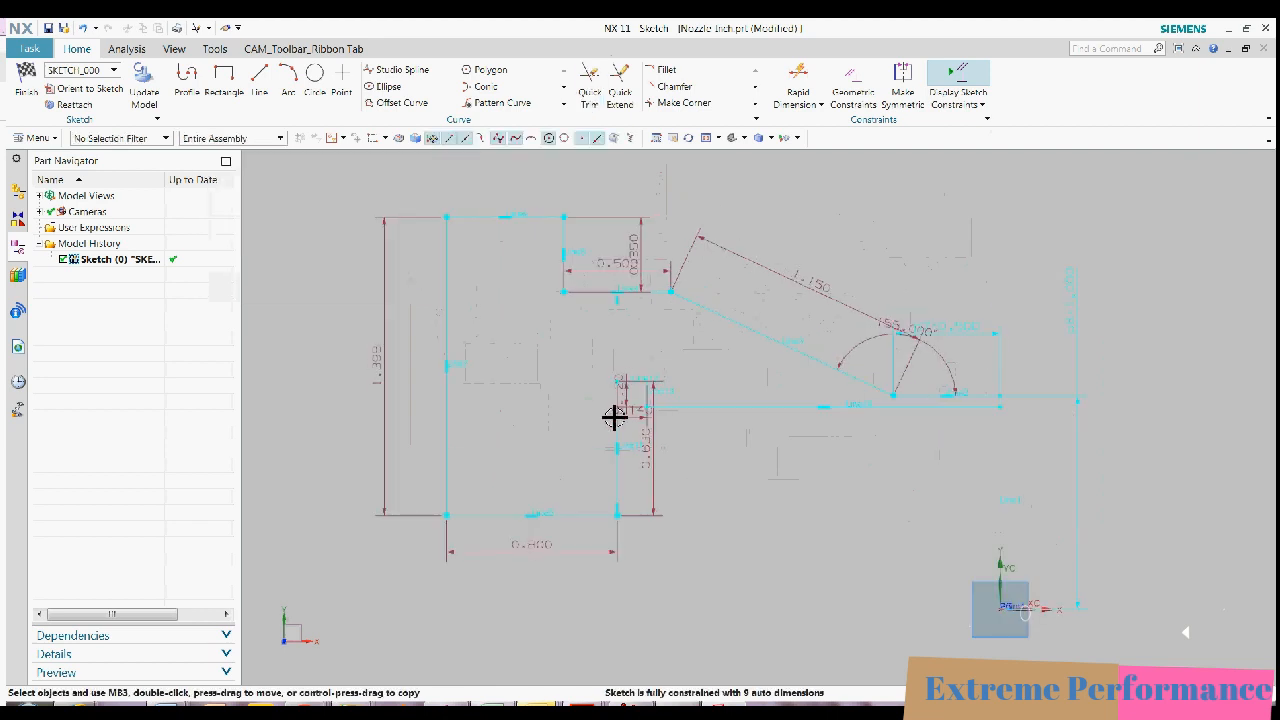
{"action": "left_click_drag", "start_coordinate": [960, 331], "coordinate": [992, 302]}
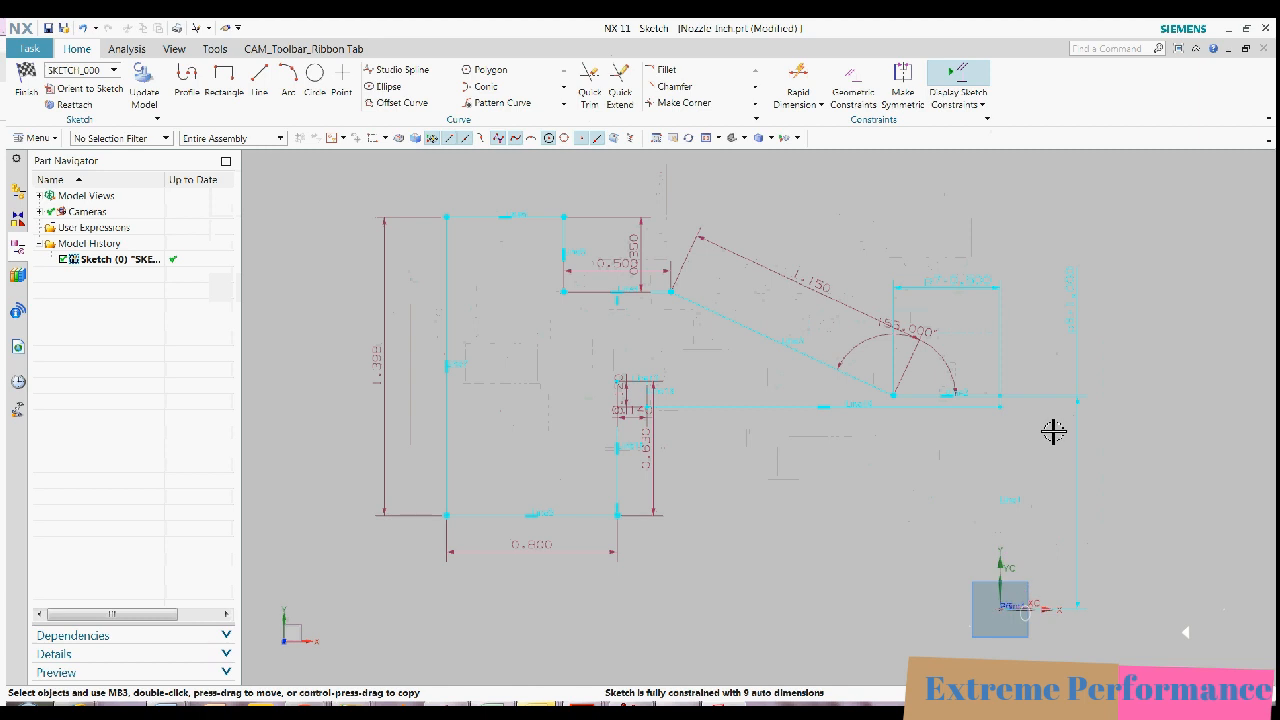
{"action": "left_click", "coordinate": [798, 82]}
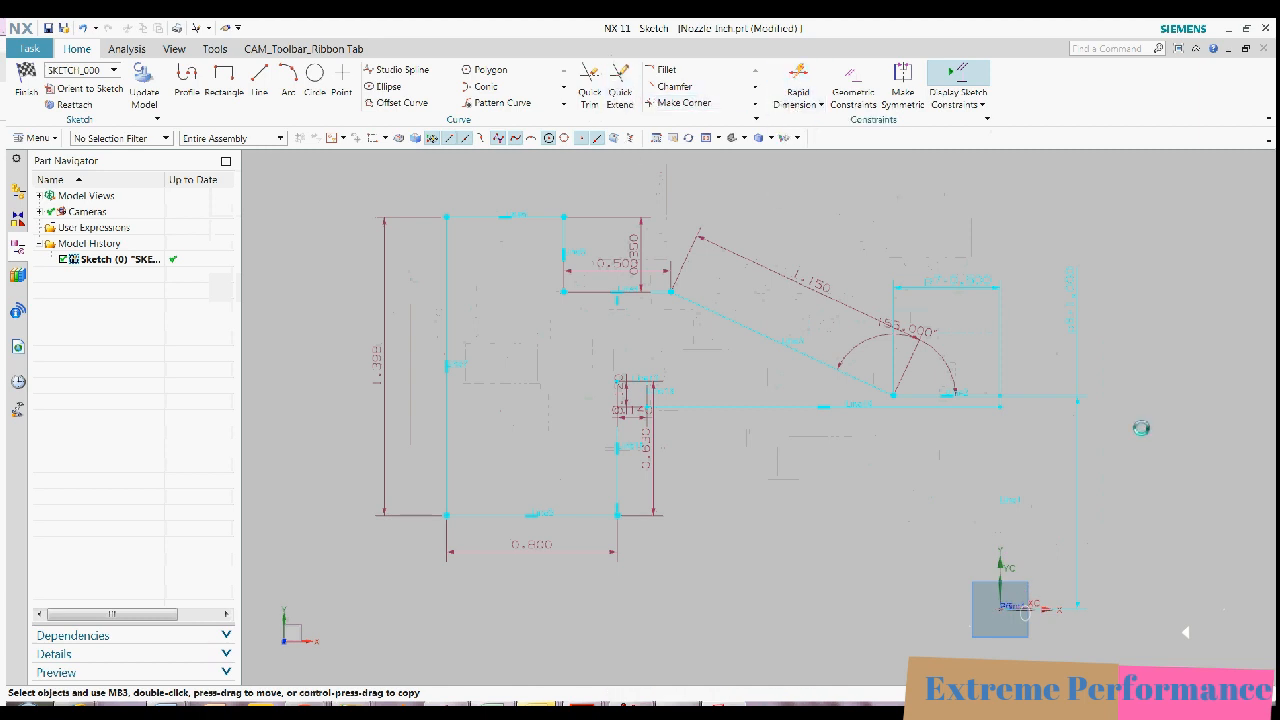
{"action": "left_click", "coordinate": [1135, 609]}
{"action": "left_click", "coordinate": [908, 406]}
{"action": "left_click", "coordinate": [942, 489]}
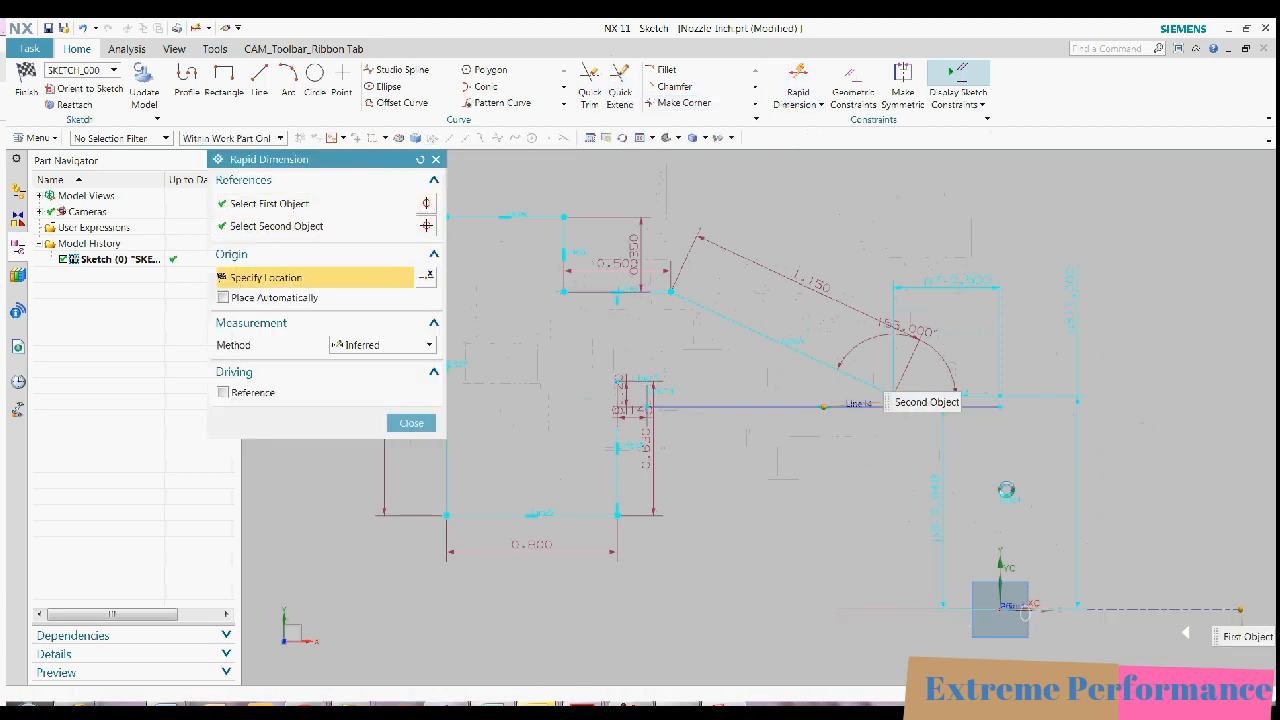
{"action": "type", "text": "1.497"}
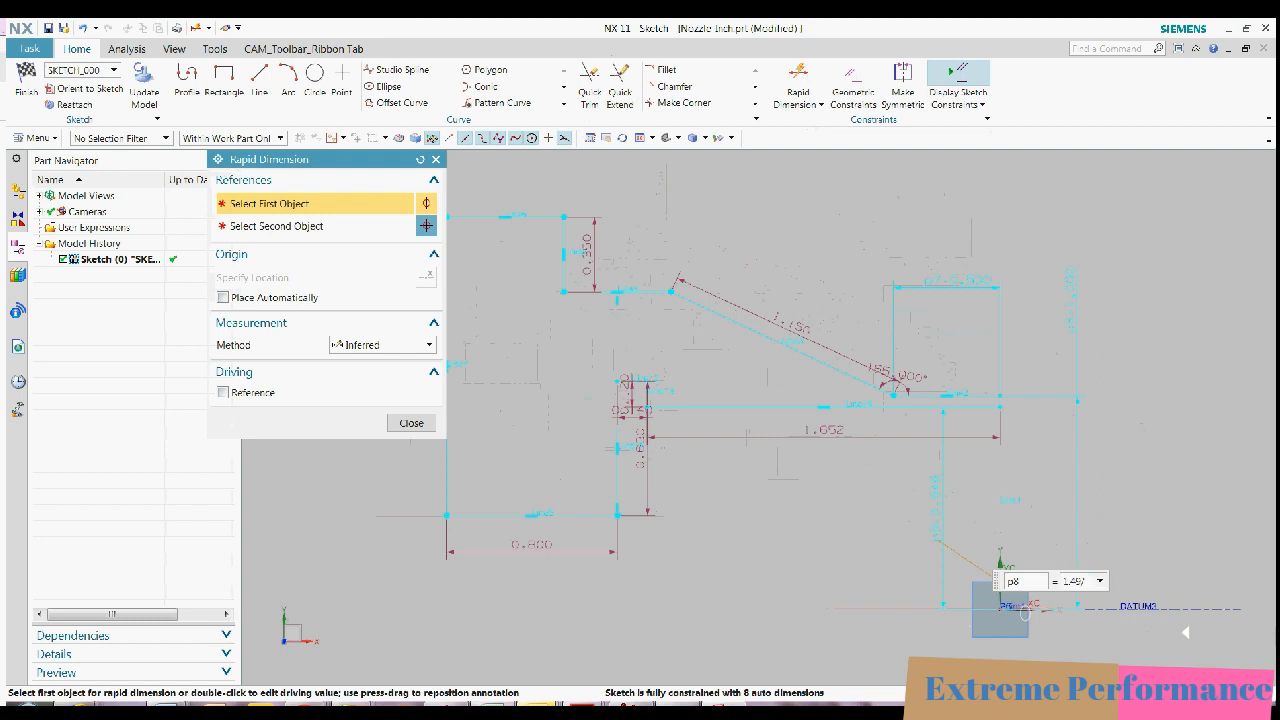
{"action": "key", "text": "Return"}
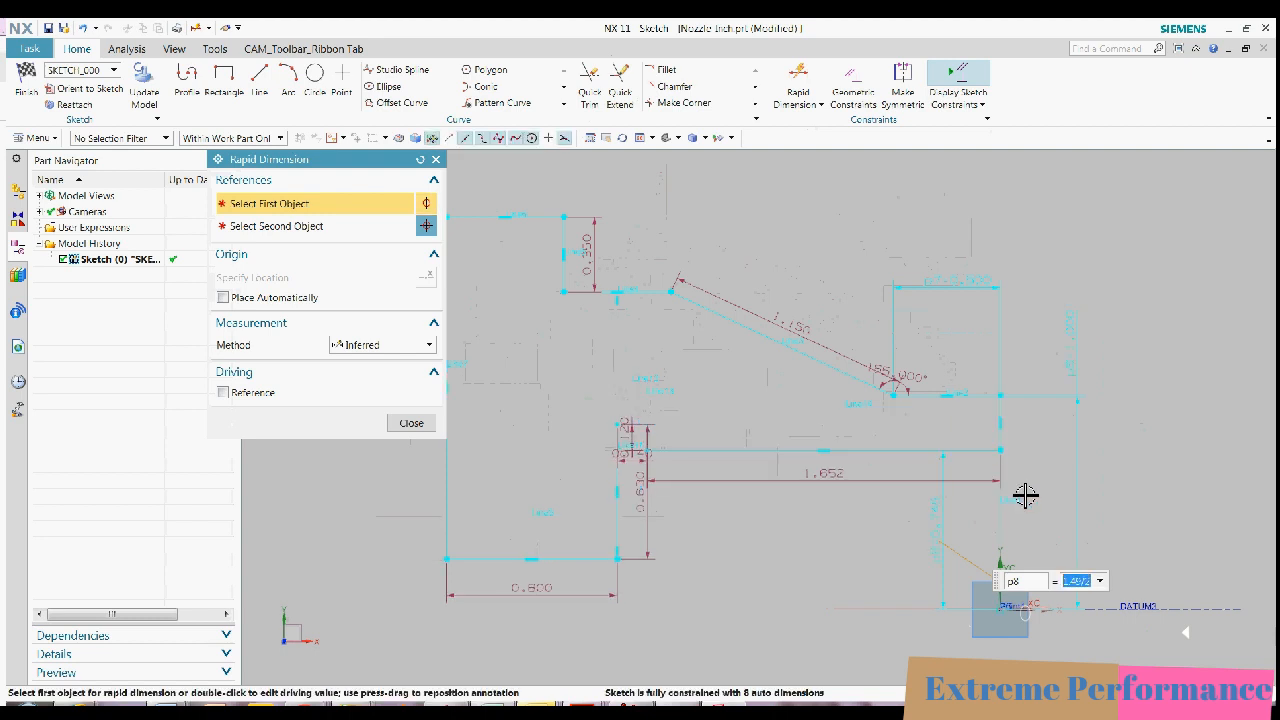
{"action": "left_click", "coordinate": [424, 426]}
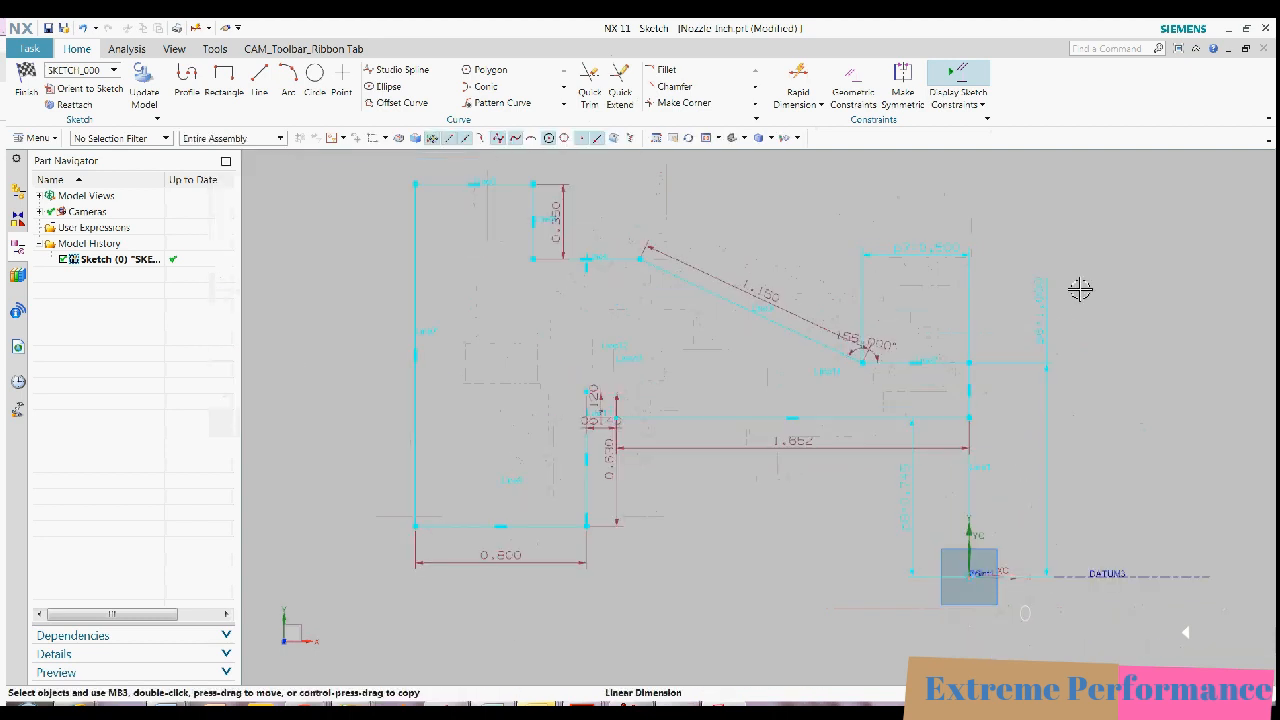
Reposition the bore radius, 0.5 front-length and 155° angle dimensions clear of the profile lines.
{"action": "left_click_drag", "start_coordinate": [918, 489], "coordinate": [1032, 479]}
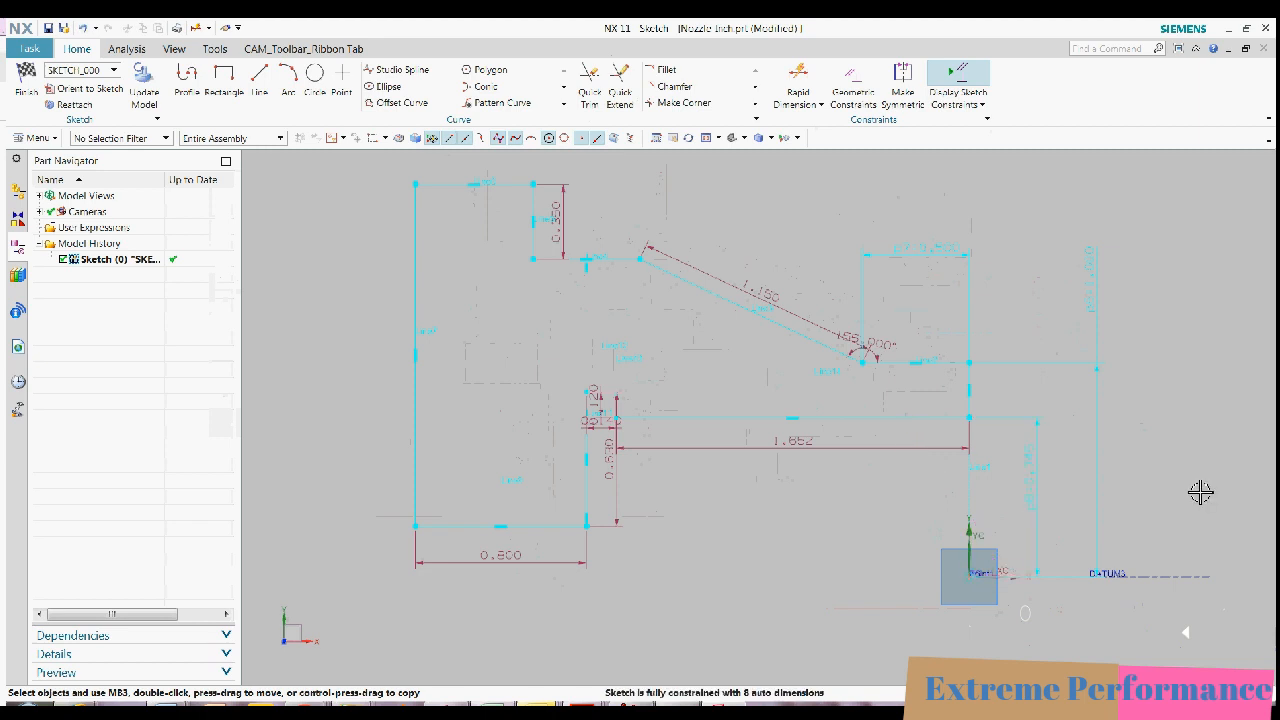
{"action": "left_click_drag", "start_coordinate": [917, 248], "coordinate": [983, 249]}
{"action": "left_click_drag", "start_coordinate": [870, 344], "coordinate": [903, 309]}
Dimension the horizontal shoulder line behind the taper 1.5 from the horizontal datum axis.
{"action": "left_click", "coordinate": [820, 104]}
{"action": "left_click", "coordinate": [822, 122]}
{"action": "left_click", "coordinate": [1208, 578]}
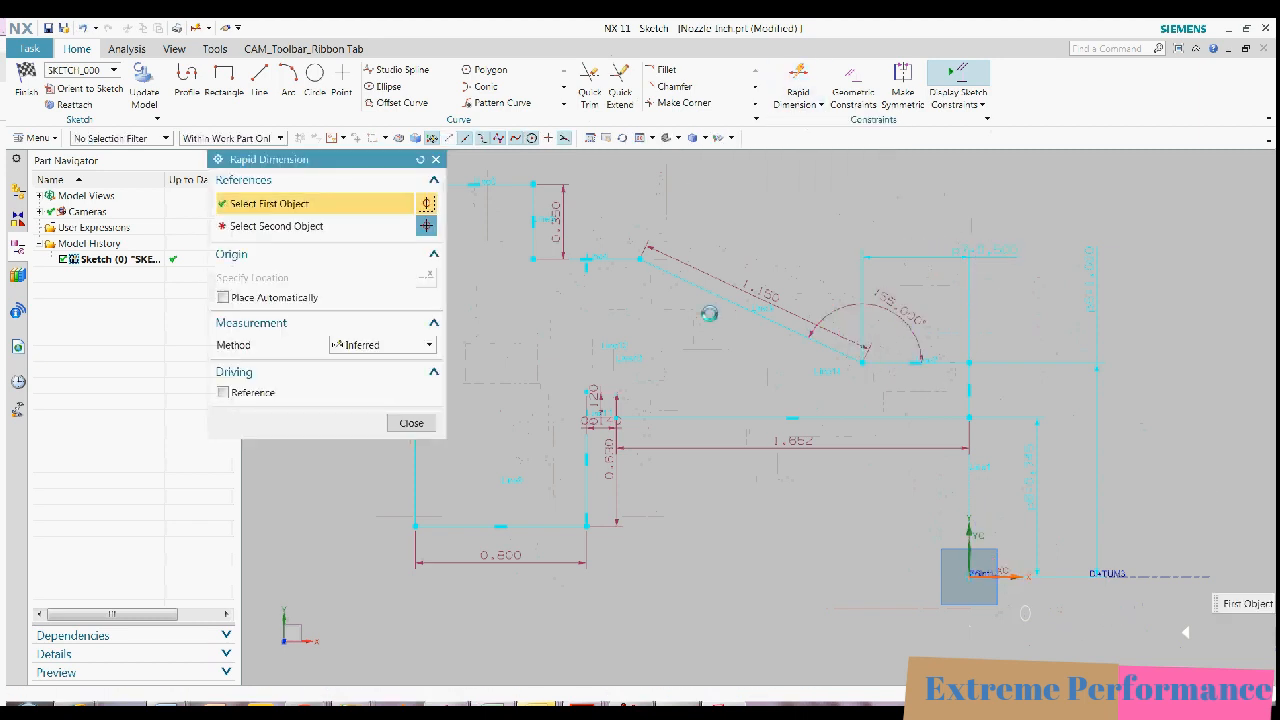
{"action": "left_click", "coordinate": [604, 262]}
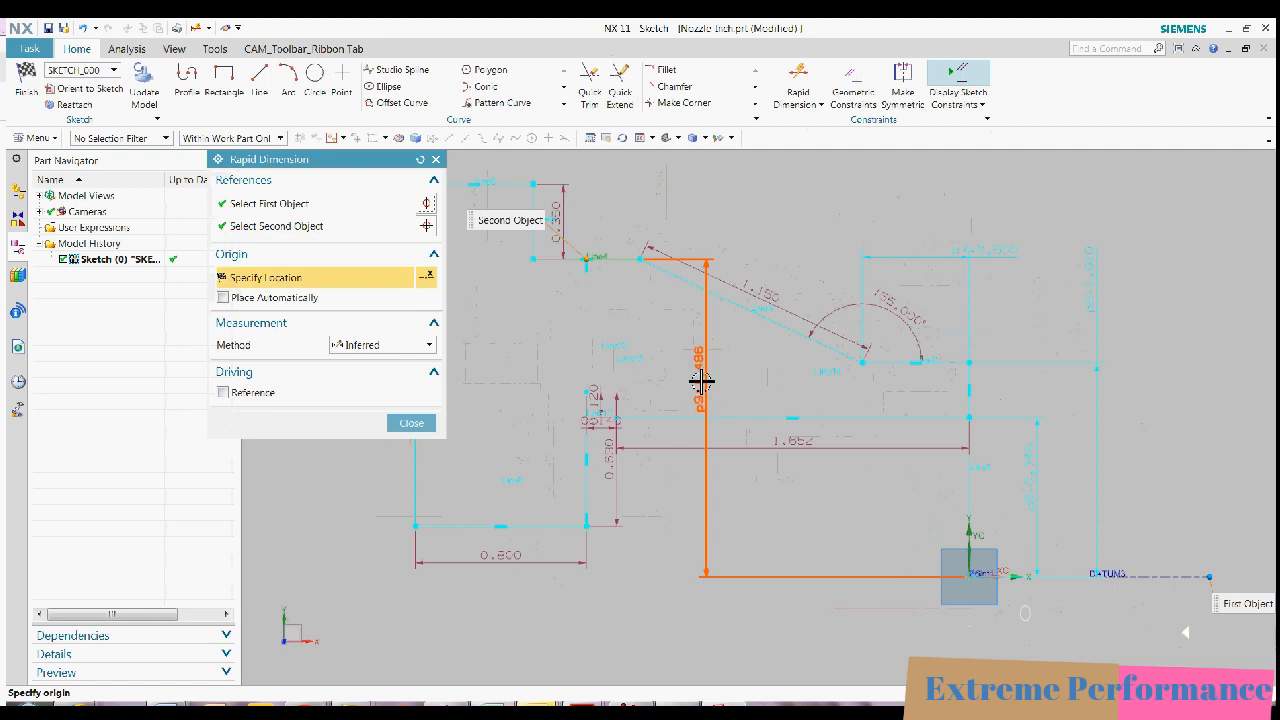
{"action": "left_click", "coordinate": [702, 381]}
{"action": "type", "text": "1.5"}
{"action": "key", "text": "Return"}
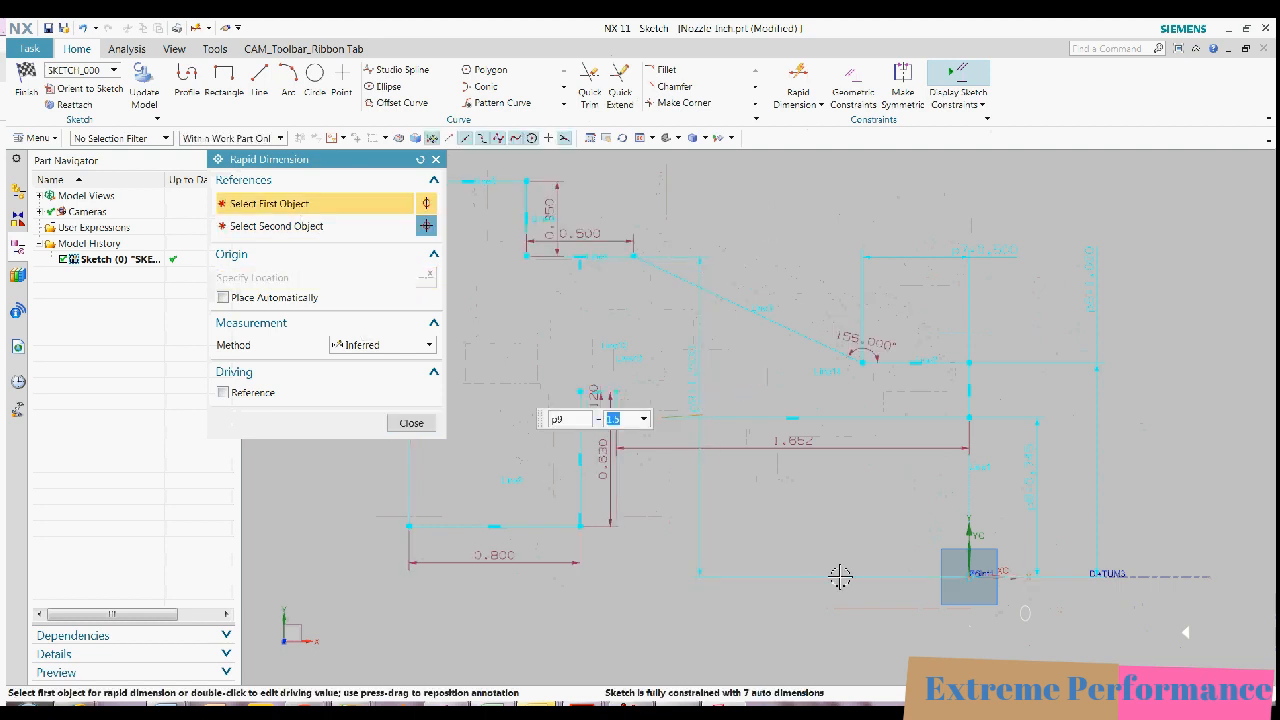
Dimension the uppermost flange line 3.5/2 from the horizontal datum axis.
{"action": "left_click", "coordinate": [1208, 578]}
{"action": "left_click", "coordinate": [730, 322]}
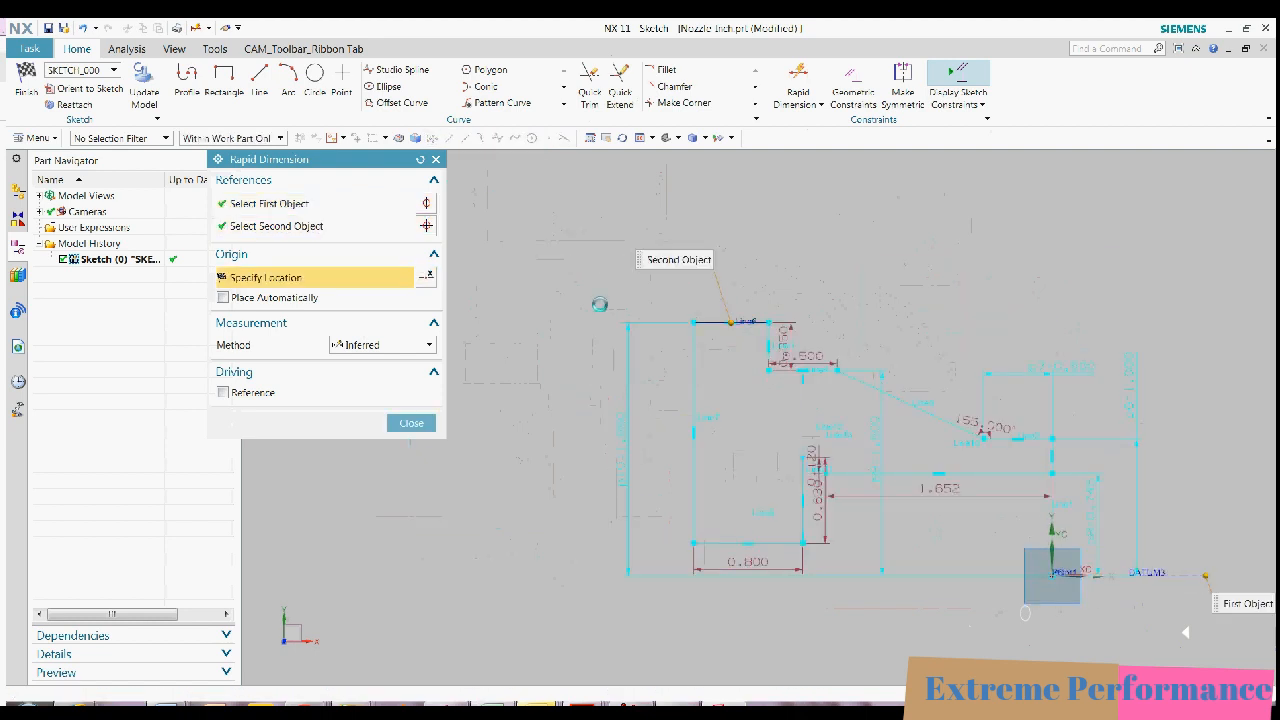
{"action": "left_click", "coordinate": [599, 302]}
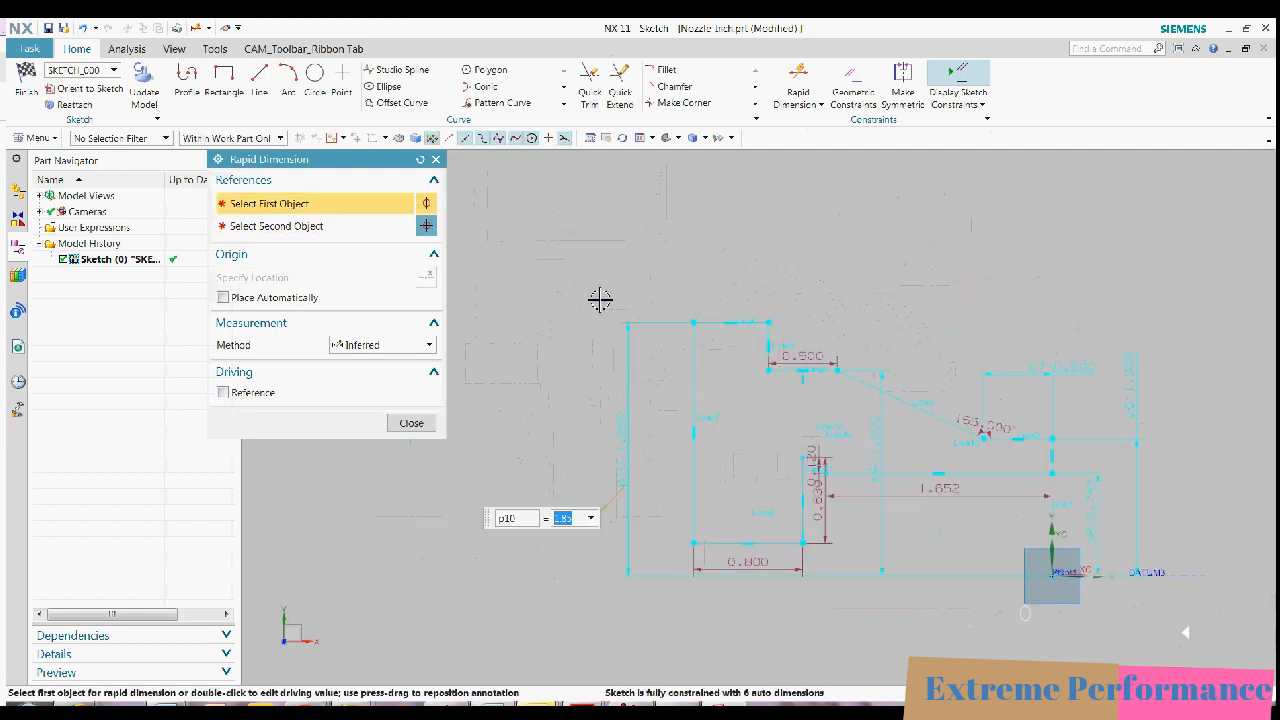
{"action": "type", "text": "3.5/2"}
{"action": "key", "text": "Return"}
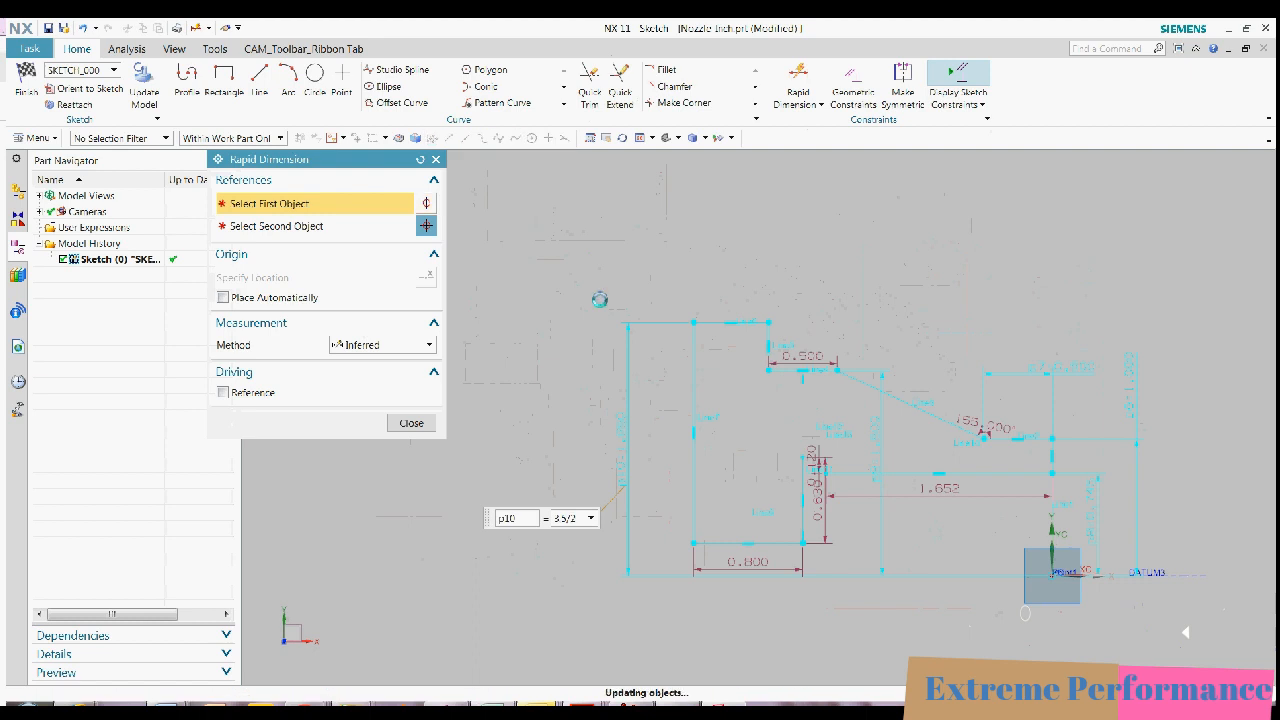
Try to delete the automatic 0.5 dimension on the shoulder line behind the taper.
{"action": "scroll", "coordinate": [870, 365], "scroll_direction": "up", "scroll_amount": 2}
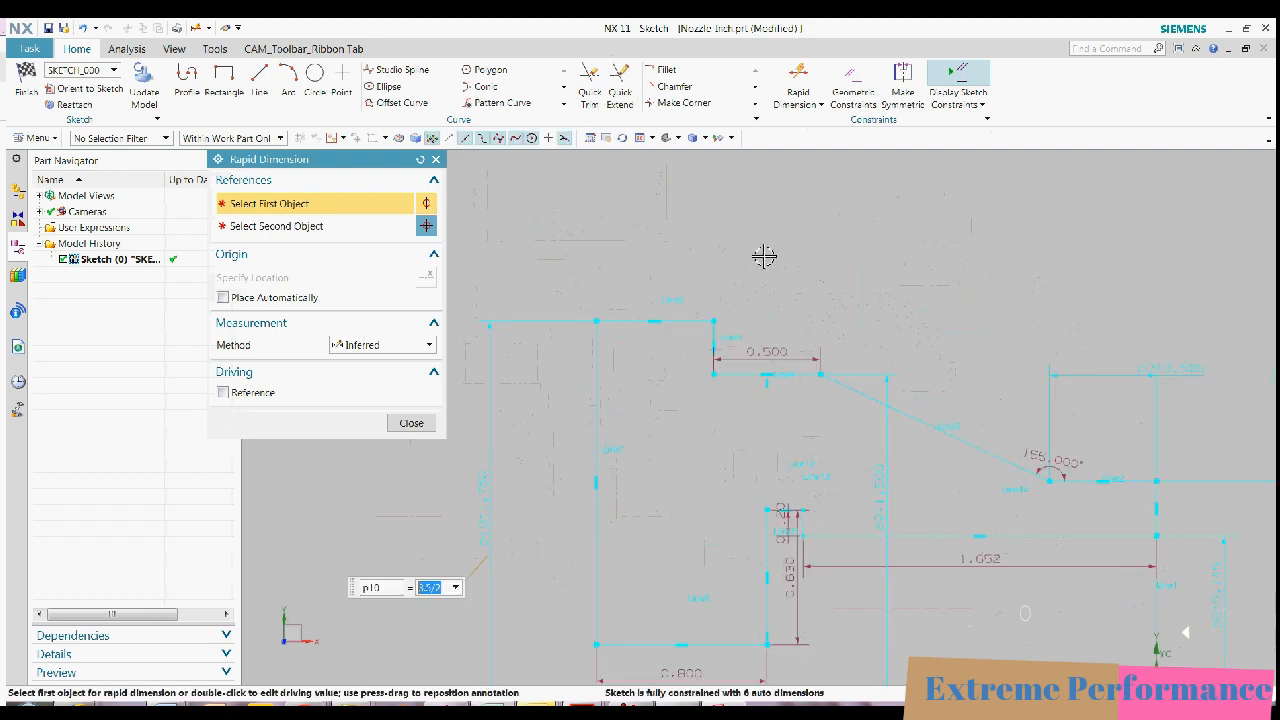
{"action": "scroll", "coordinate": [694, 220], "scroll_direction": "down", "scroll_amount": 1}
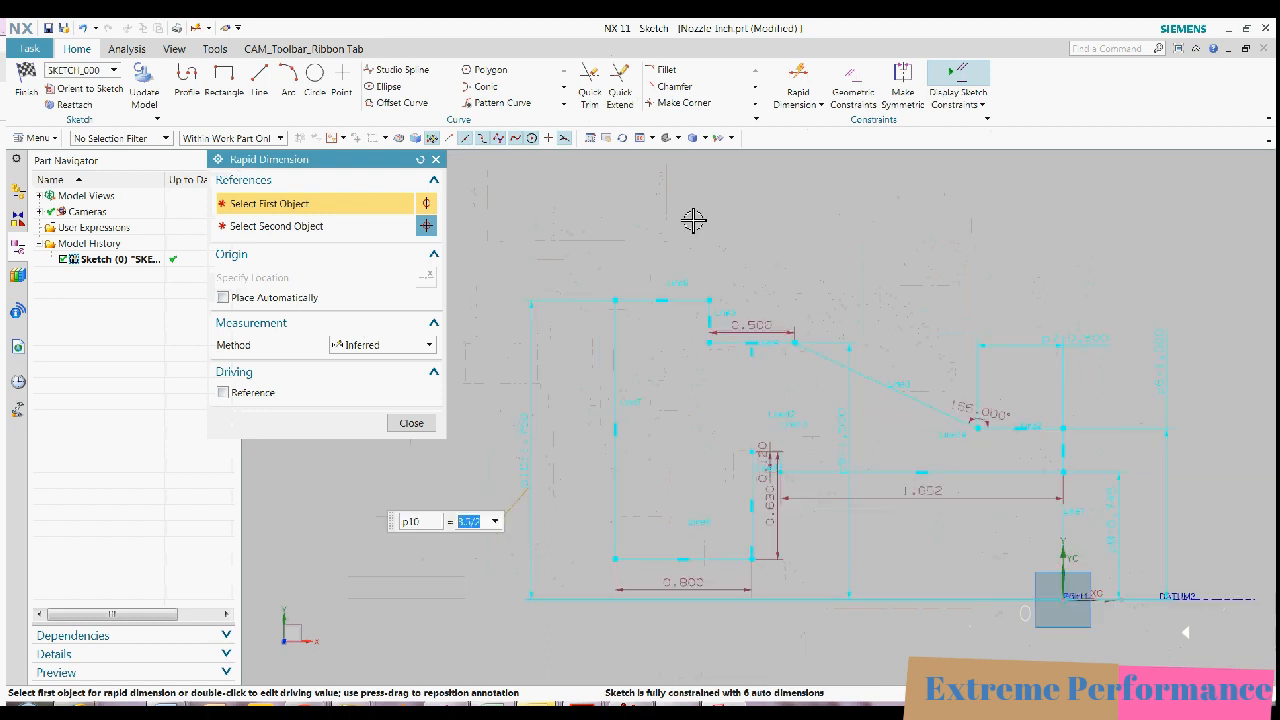
{"action": "left_click", "coordinate": [748, 330]}
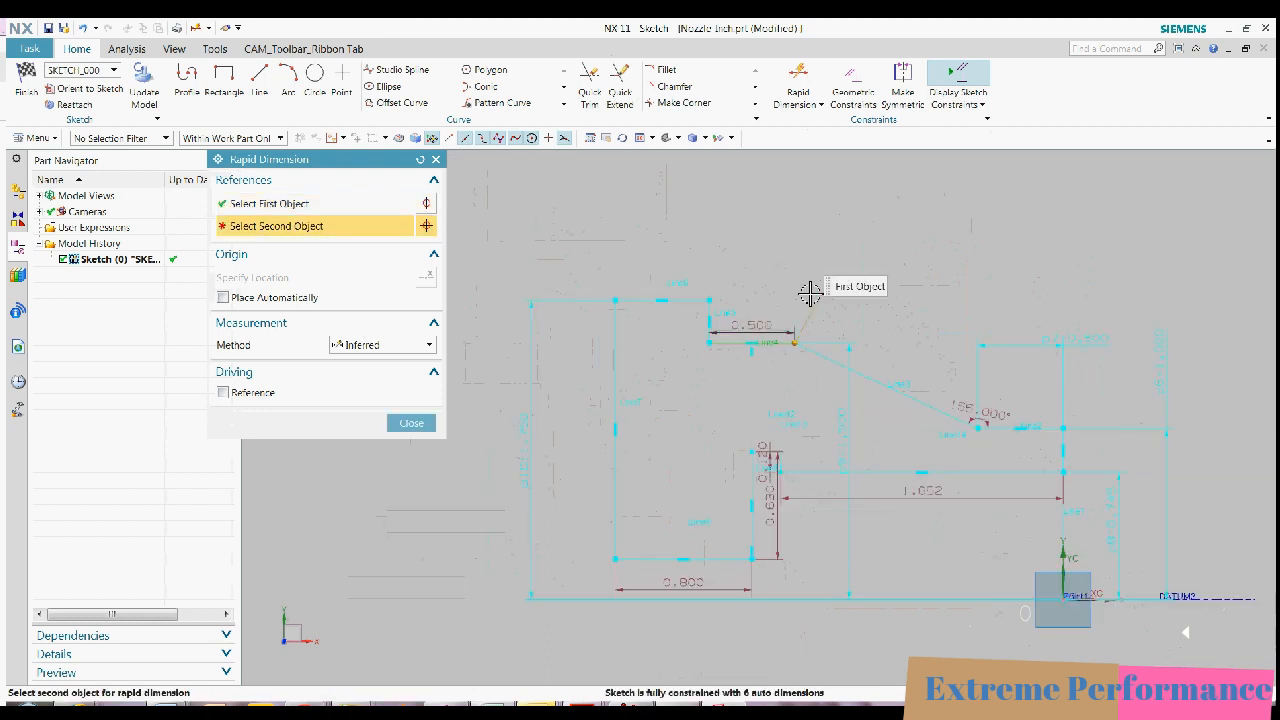
{"action": "key", "text": "Escape"}
{"action": "left_click", "coordinate": [775, 326]}
{"action": "key", "text": "Delete"}
{"action": "left_click", "coordinate": [645, 402]}
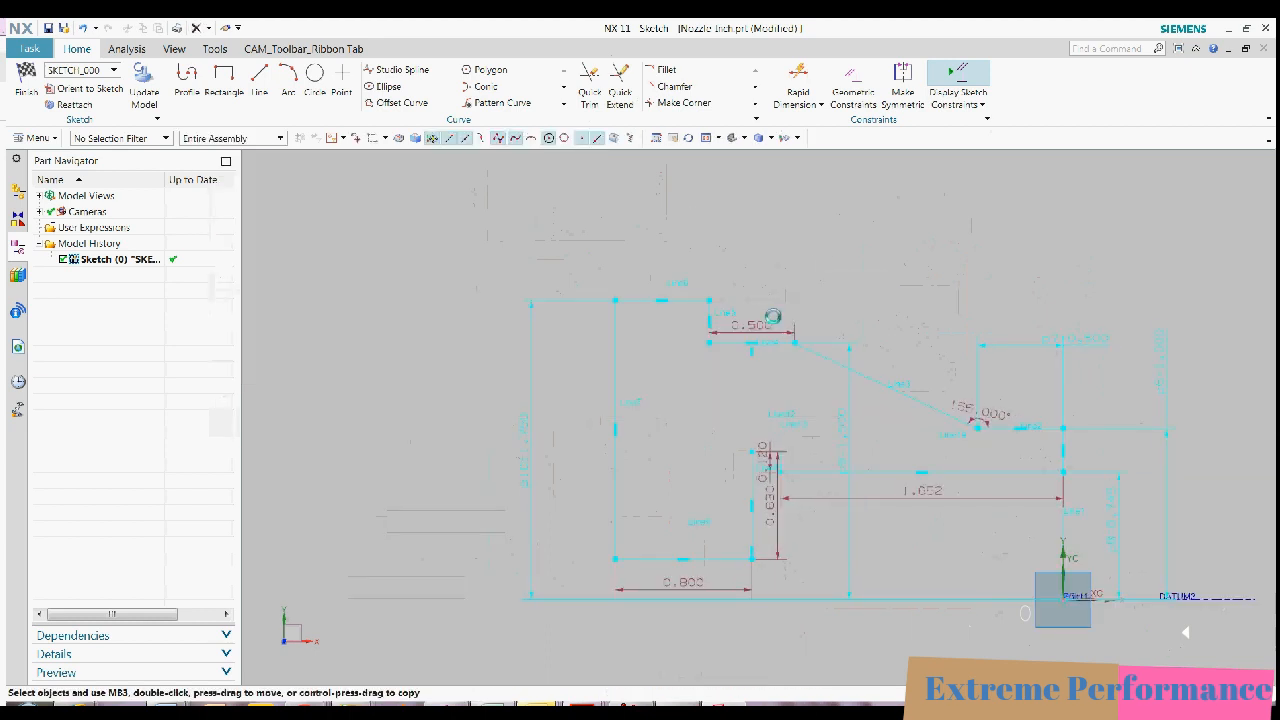
Move the shoulder line's 0.5 dimension above the profile, delete it, and stop the Delete Dimensions message from displaying again.
{"action": "left_click_drag", "start_coordinate": [764, 326], "coordinate": [874, 252]}
{"action": "scroll", "coordinate": [903, 289], "scroll_direction": "down", "scroll_amount": 1}
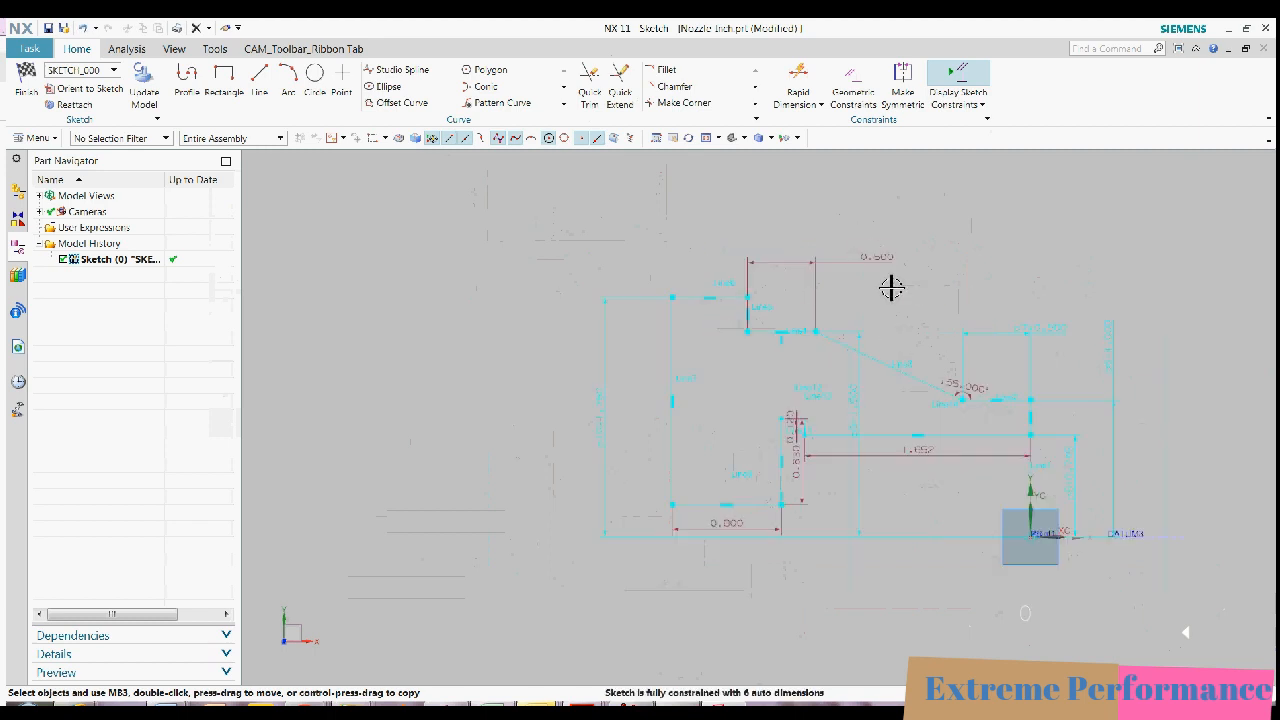
{"action": "scroll", "coordinate": [965, 299], "scroll_direction": "up", "scroll_amount": 1}
{"action": "left_click", "coordinate": [860, 250]}
{"action": "key", "text": "Delete"}
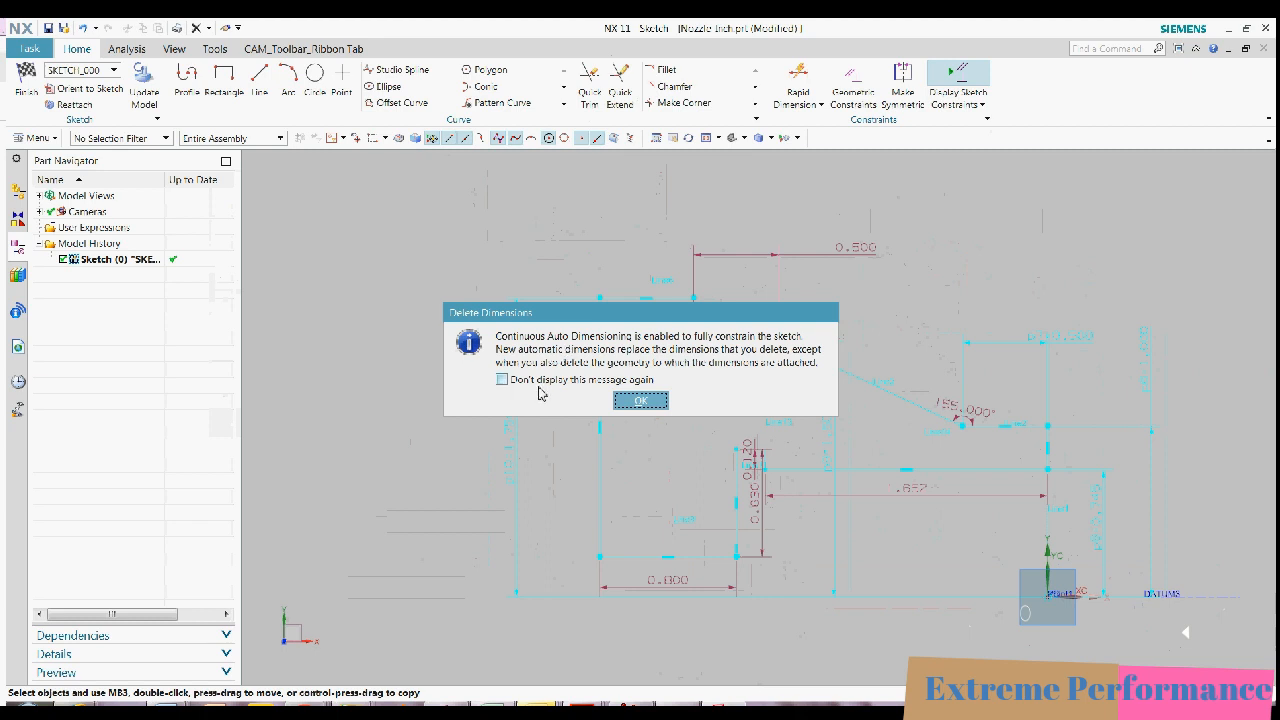
{"action": "left_click", "coordinate": [502, 380]}
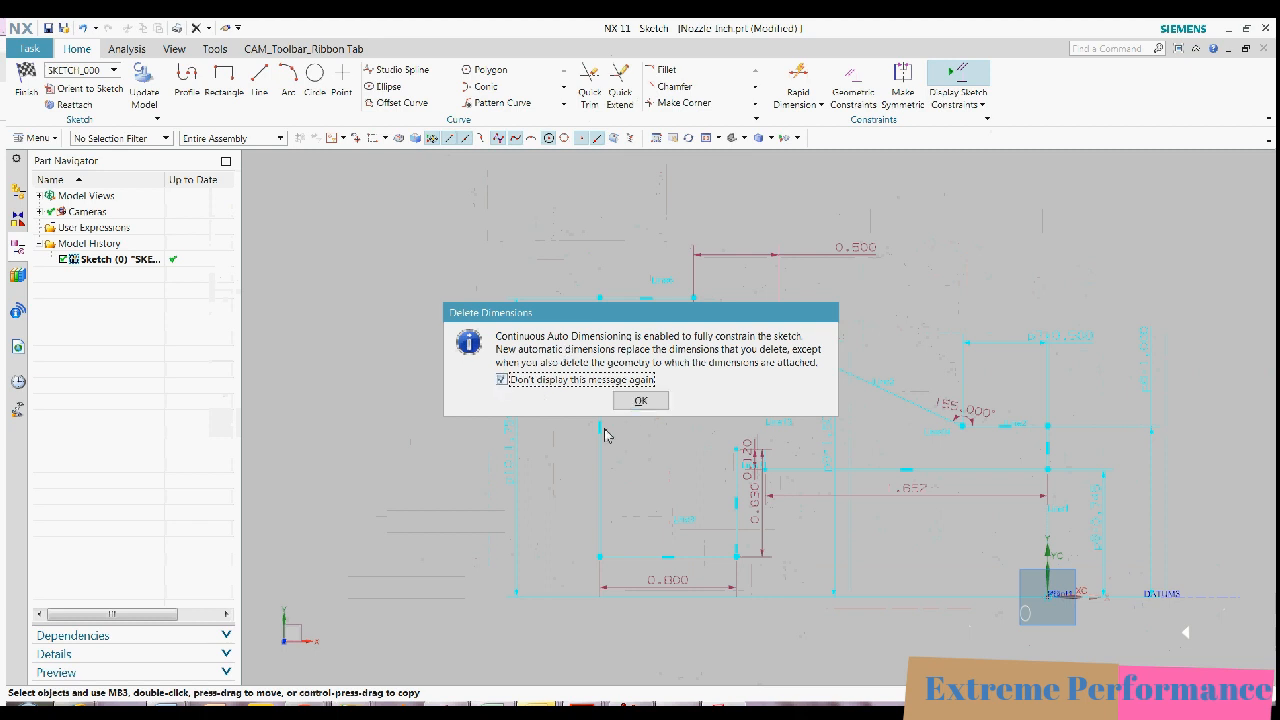
{"action": "left_click", "coordinate": [640, 401]}
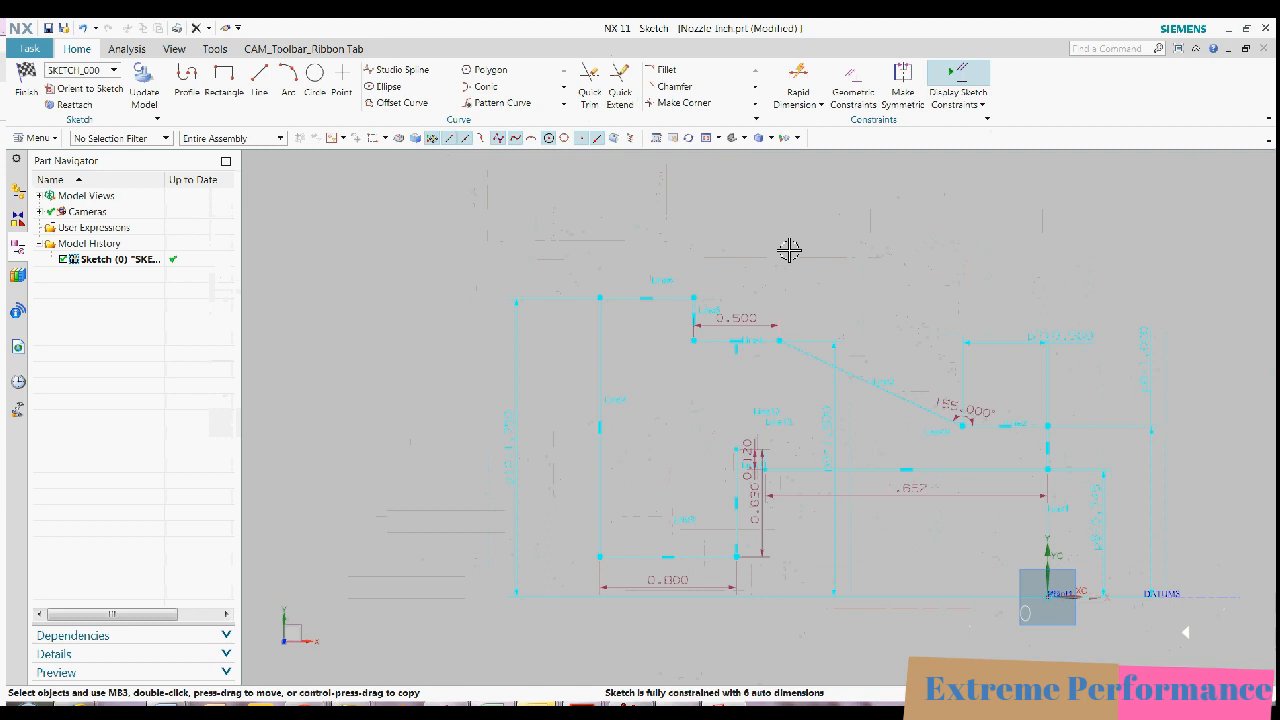
Move the 0.830 and 0.120 dimensions apart and dimension the lowest horizontal profile line 0.5 from the horizontal datum axis.
{"action": "left_click_drag", "start_coordinate": [755, 500], "coordinate": [680, 486]}
{"action": "mouse_move", "coordinate": [752, 455]}
{"action": "left_mouse_down"}
{"action": "mouse_move", "coordinate": [784, 516]}
{"action": "mouse_move", "coordinate": [777, 534]}
{"action": "left_mouse_up"}
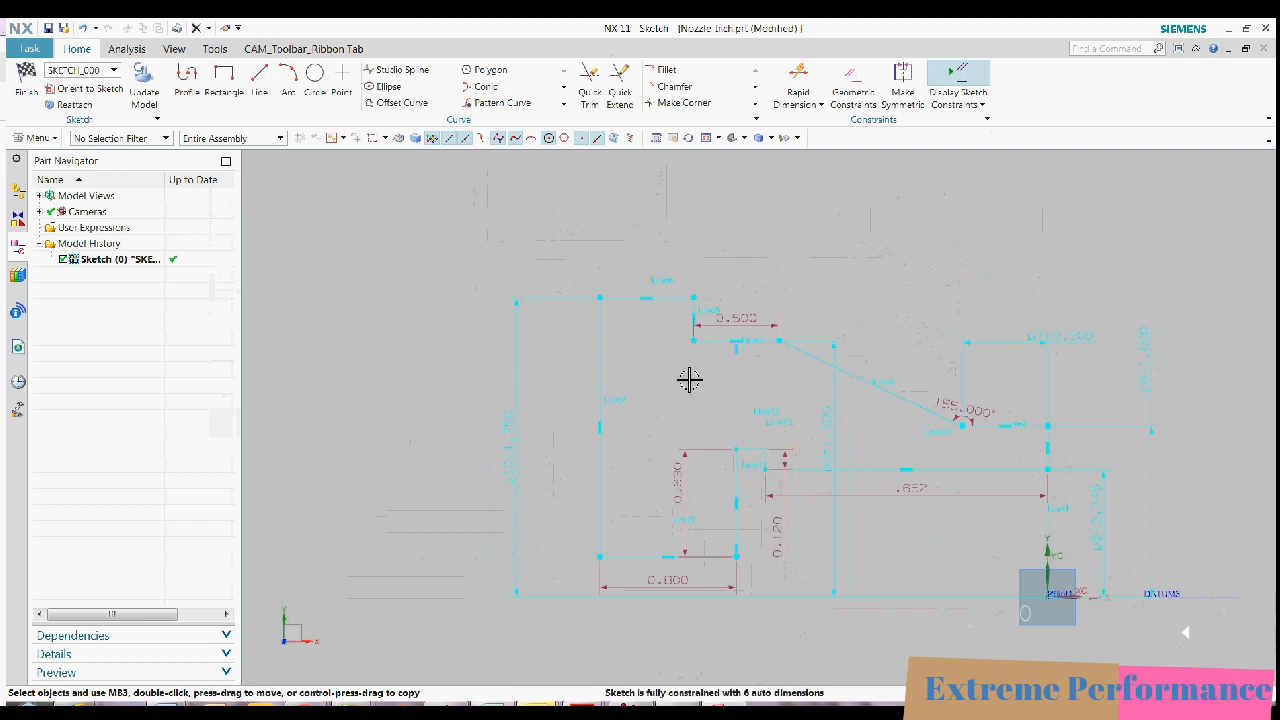
{"action": "left_click", "coordinate": [819, 104]}
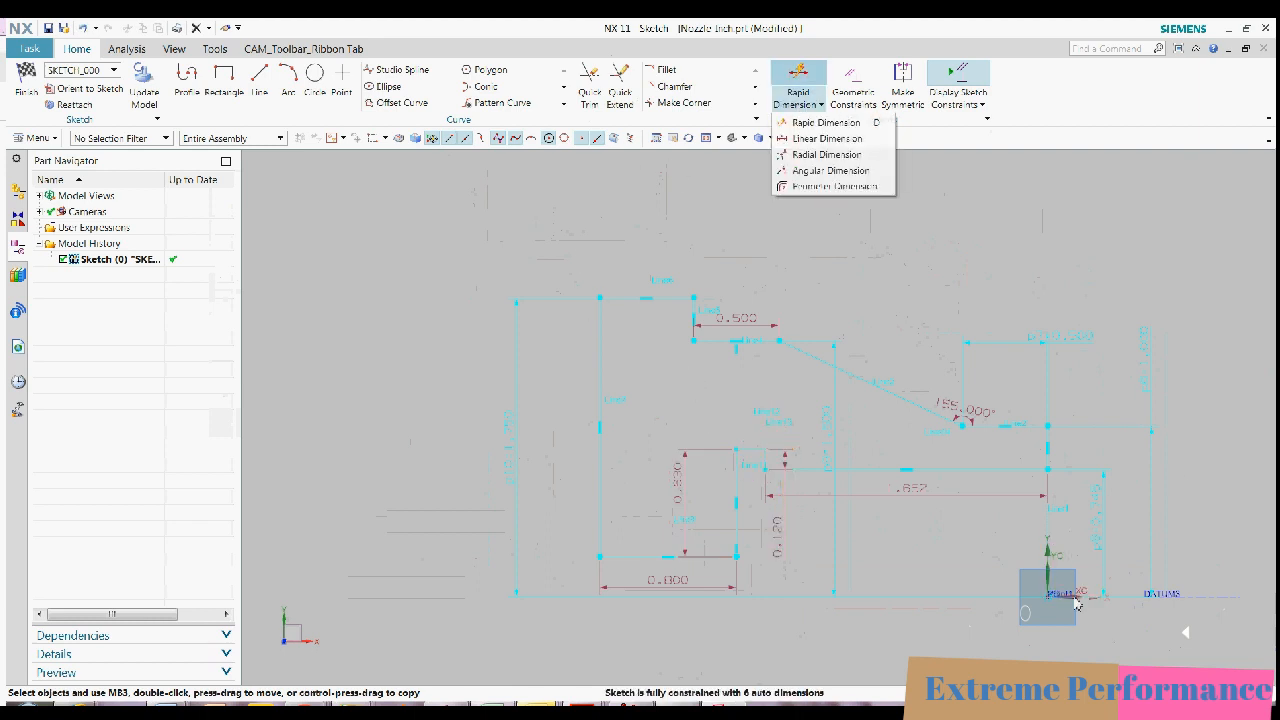
{"action": "left_click", "coordinate": [843, 123]}
{"action": "left_click", "coordinate": [1234, 600]}
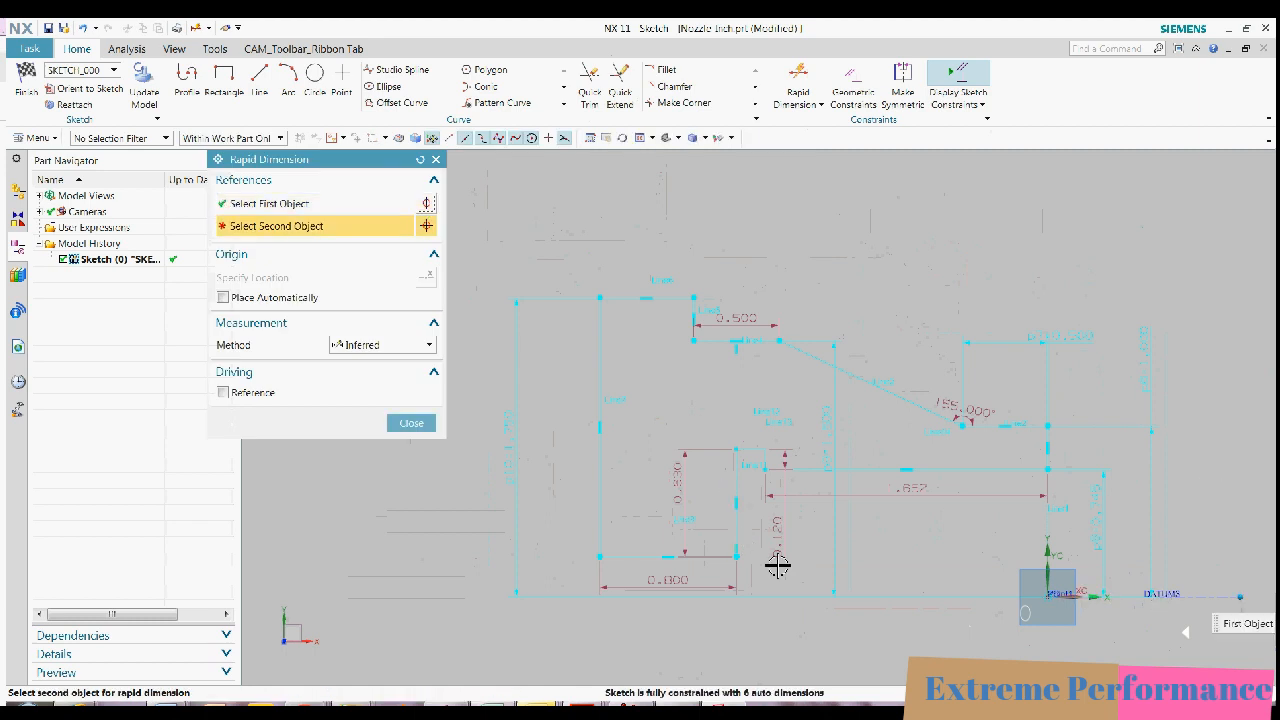
{"action": "left_click", "coordinate": [659, 558]}
{"action": "left_click", "coordinate": [752, 652]}
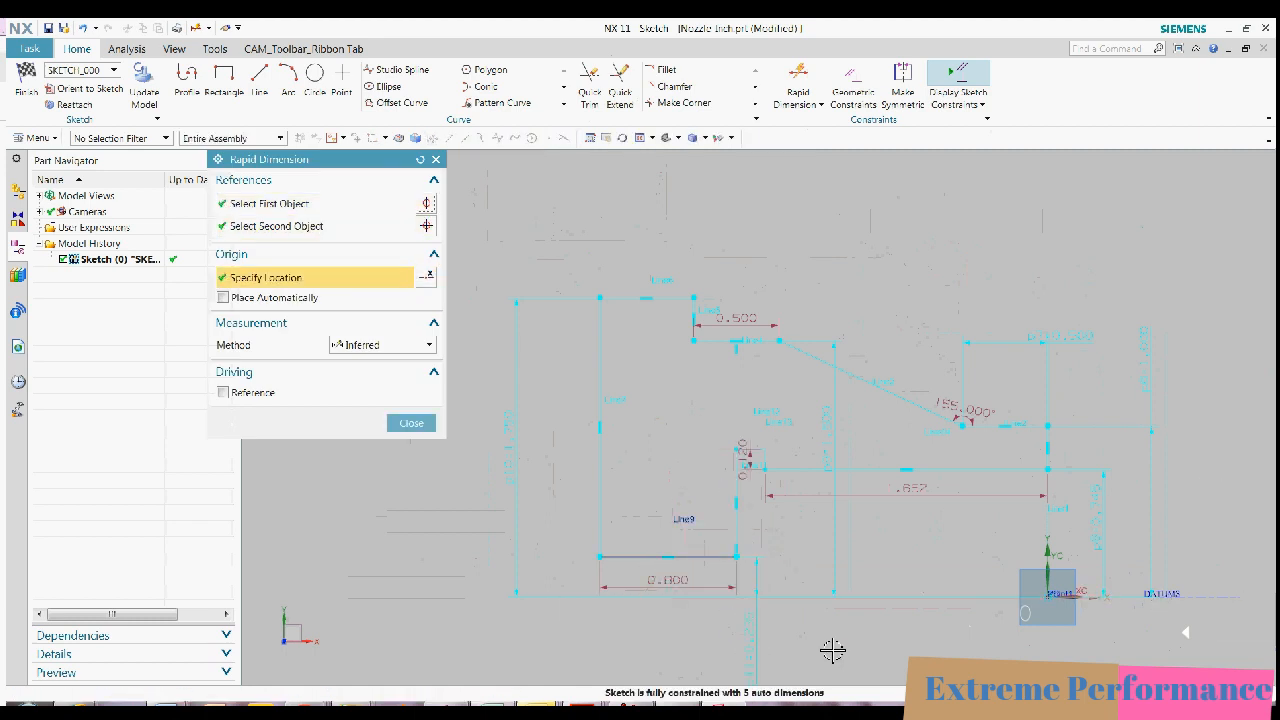
{"action": "type", "text": "0.5"}
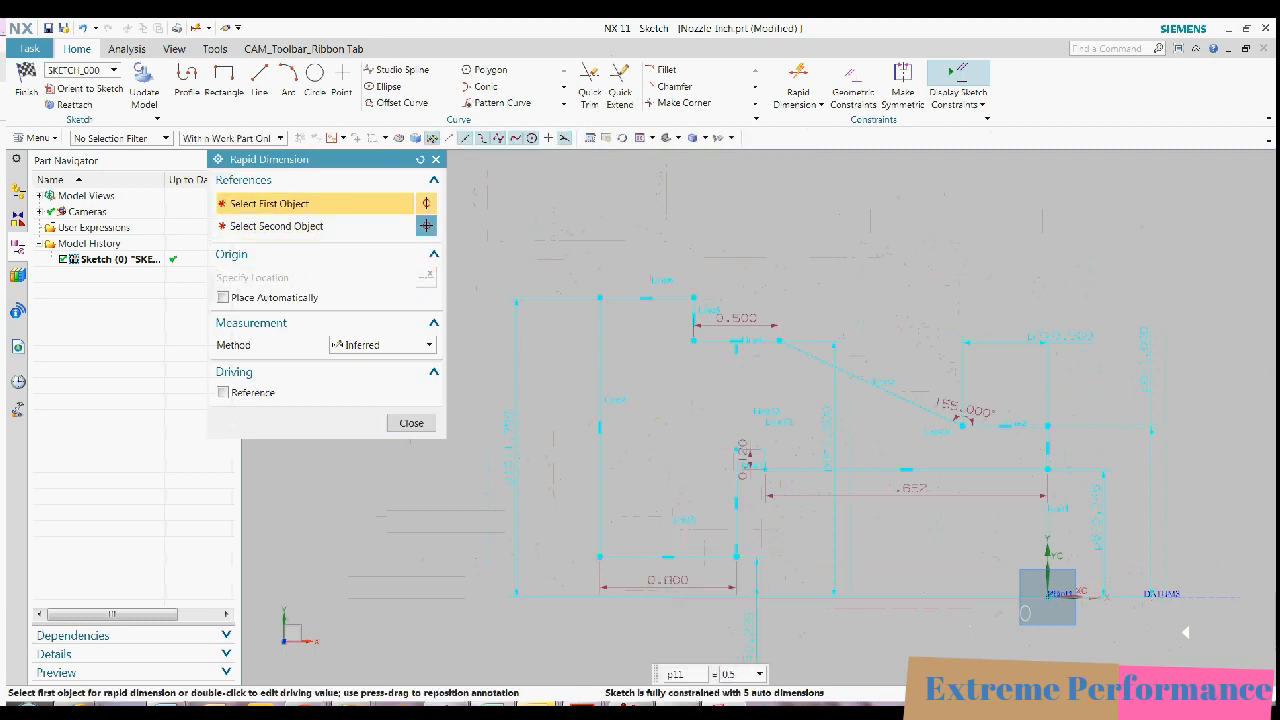
{"action": "key", "text": "Return"}
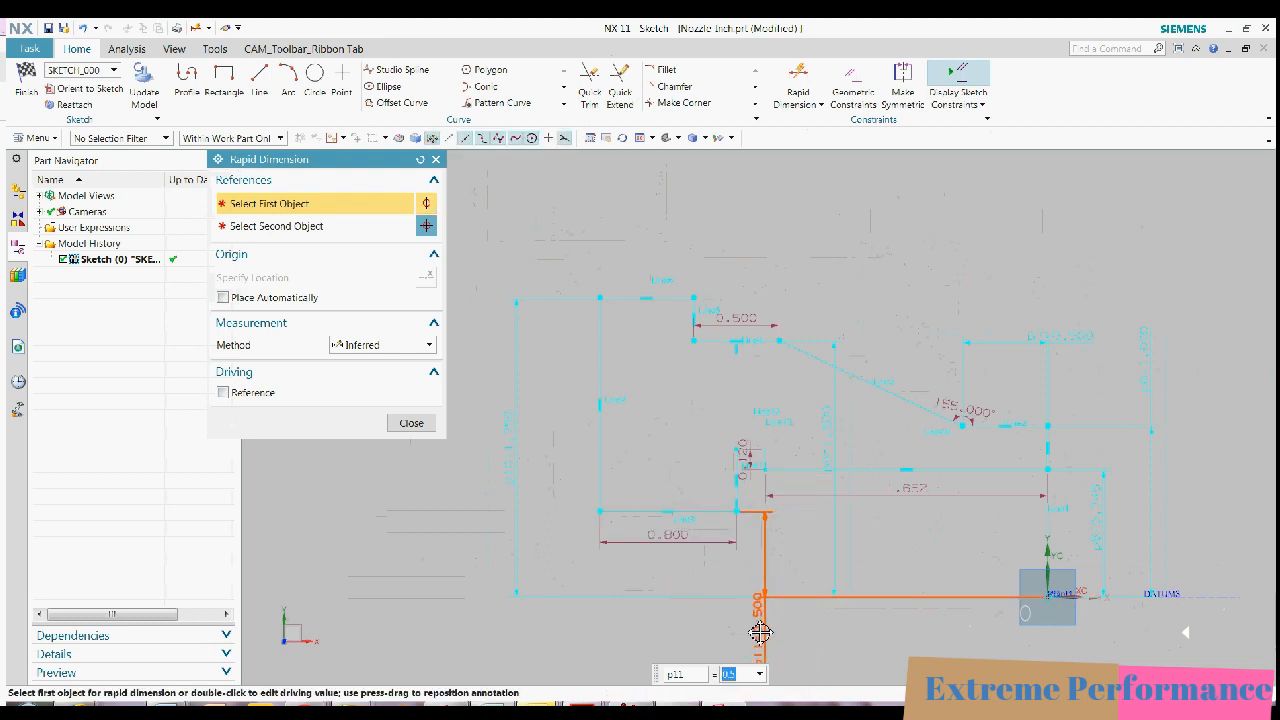
Move the 0.120 dimension clear of the inner step and set the step's height above the bore line to 0.130.
{"action": "left_click_drag", "start_coordinate": [749, 457], "coordinate": [678, 457]}
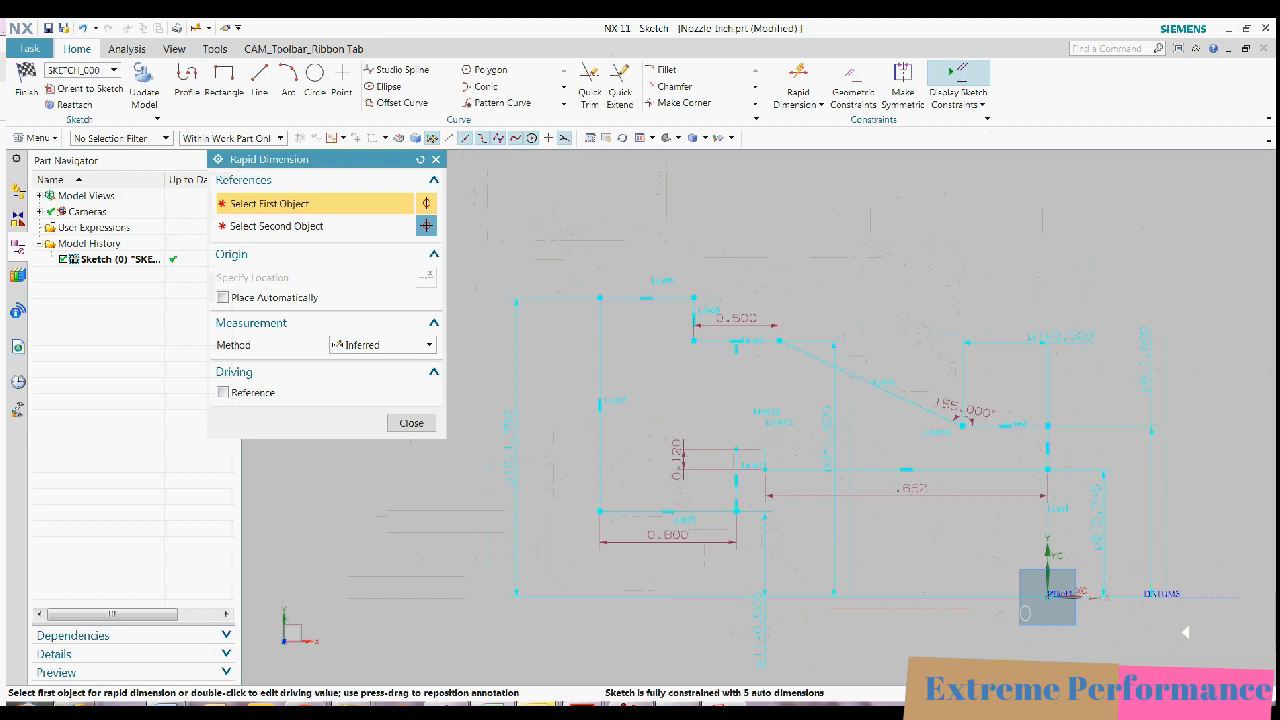
{"action": "left_click", "coordinate": [689, 461]}
{"action": "left_click", "coordinate": [664, 395]}
{"action": "key", "text": "BackSpace"}
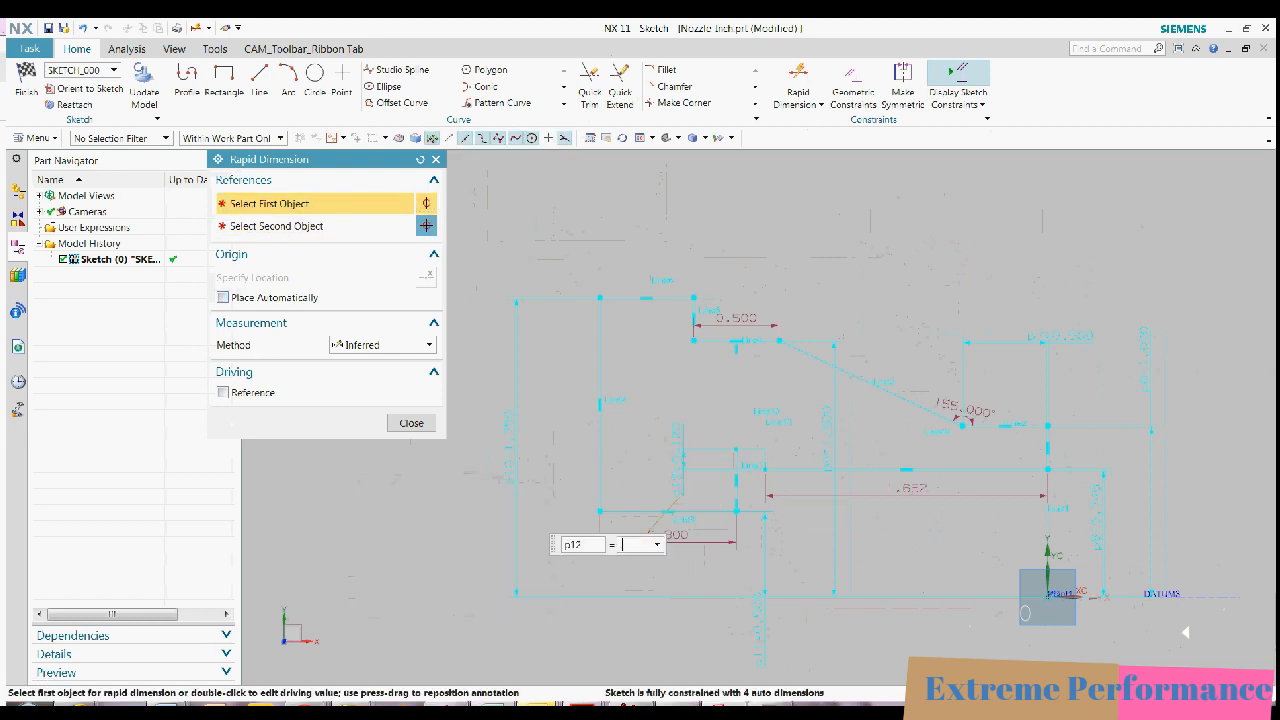
{"action": "key", "text": "Return"}
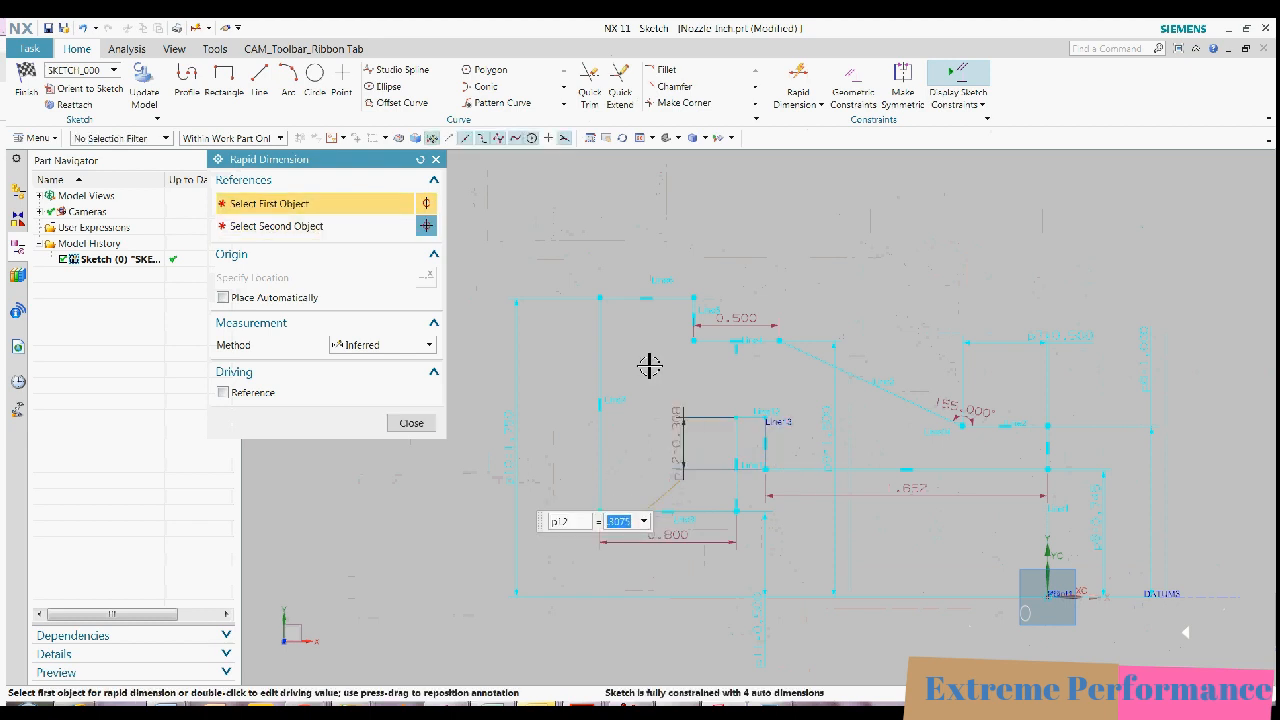
{"action": "type", "text": ".250/2"}
{"action": "key", "text": "Return"}
{"action": "middle_click", "coordinate": [405, 595]}
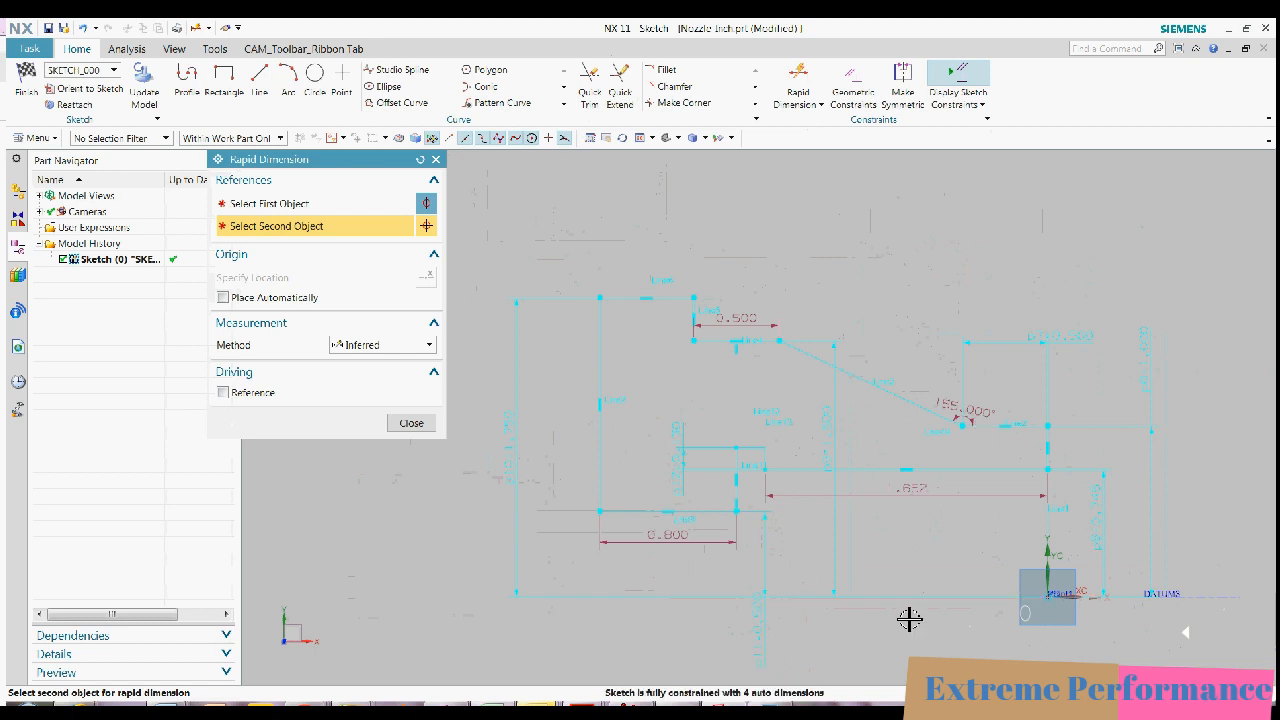
Dimension the short vertical flange line 2.5 from the vertical datum axis, placing the dimension above the profile.
{"action": "scroll", "coordinate": [742, 558], "scroll_direction": "up", "scroll_amount": 2}
{"action": "scroll", "coordinate": [771, 429], "scroll_direction": "down", "scroll_amount": 4}
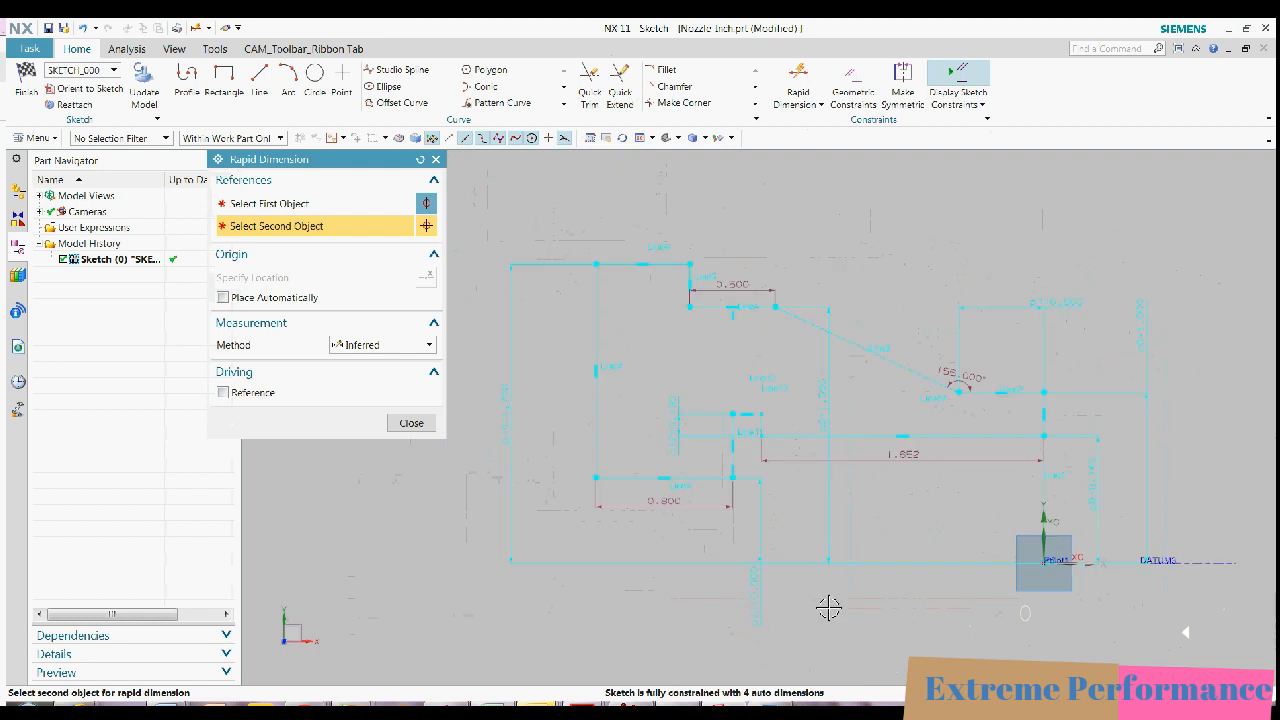
{"action": "left_click", "coordinate": [814, 106]}
{"action": "left_click", "coordinate": [871, 122]}
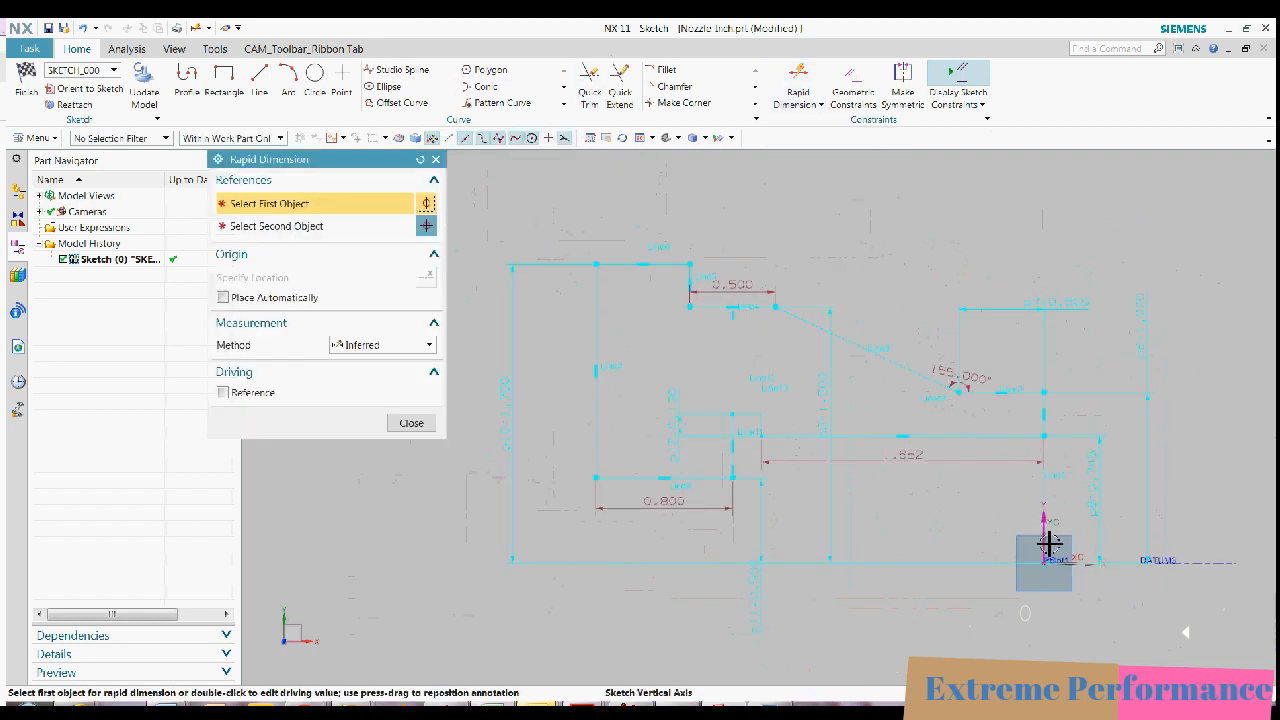
{"action": "left_click", "coordinate": [1046, 537]}
{"action": "left_click", "coordinate": [691, 280]}
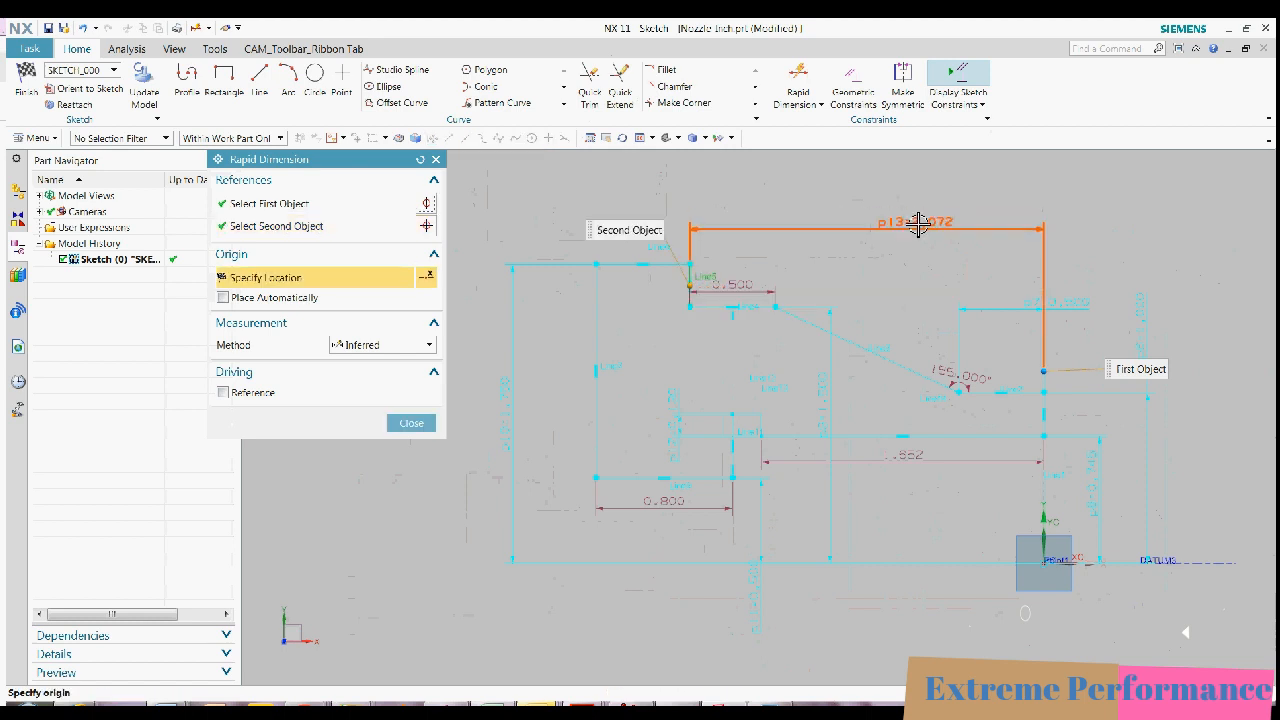
{"action": "left_click", "coordinate": [984, 177]}
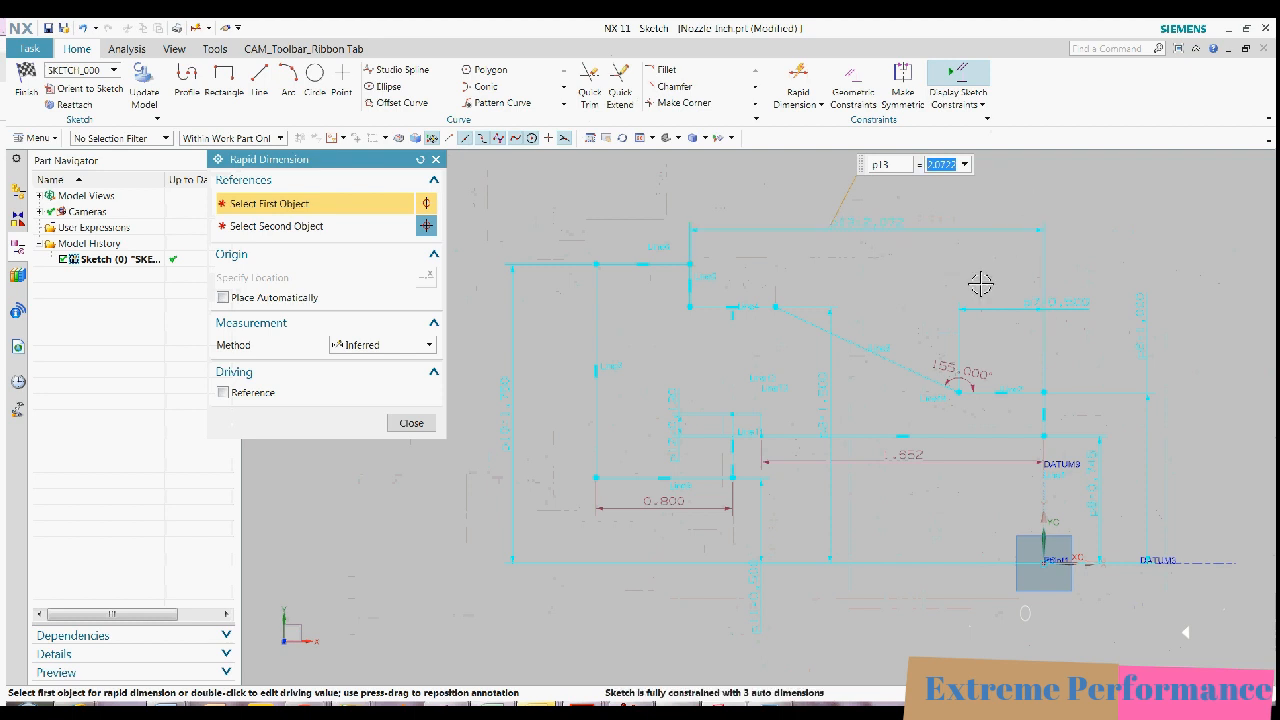
{"action": "type", "text": "2.5"}
{"action": "key", "text": "Return"}
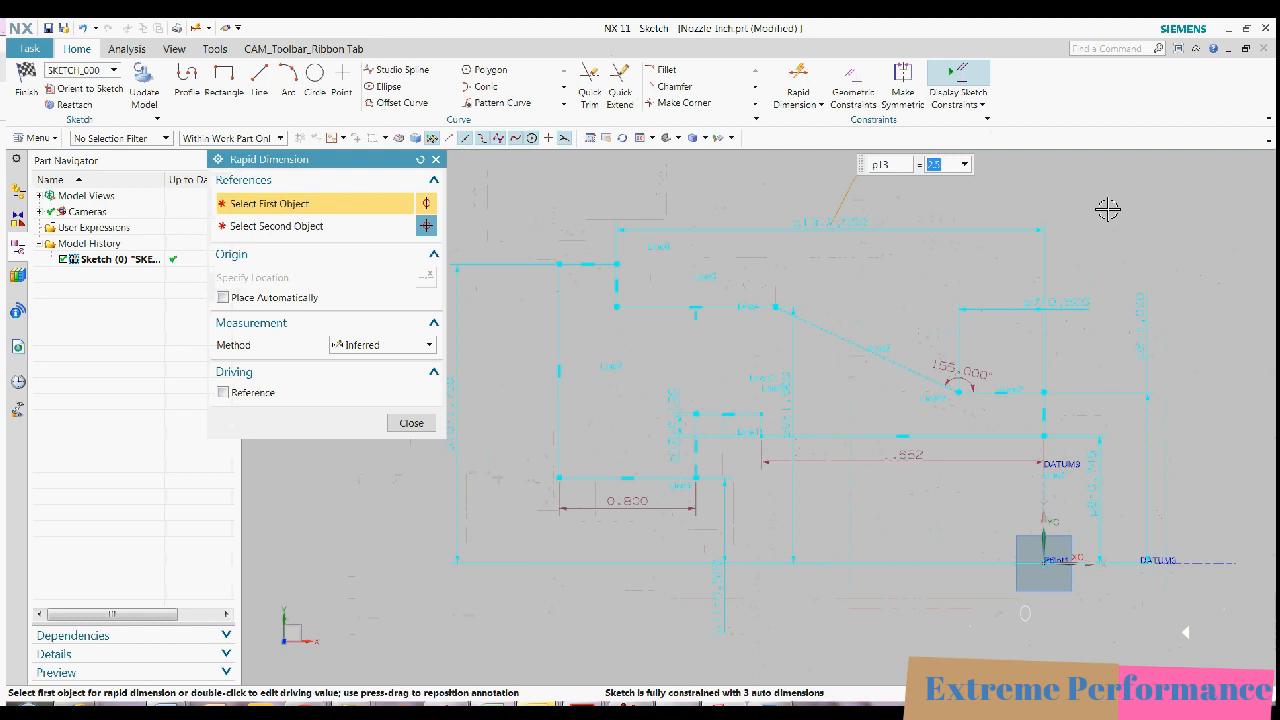
Dimension the overall profile length from the vertical datum axis to the rear vertical flange line as 3.0.
{"action": "left_click", "coordinate": [1043, 372]}
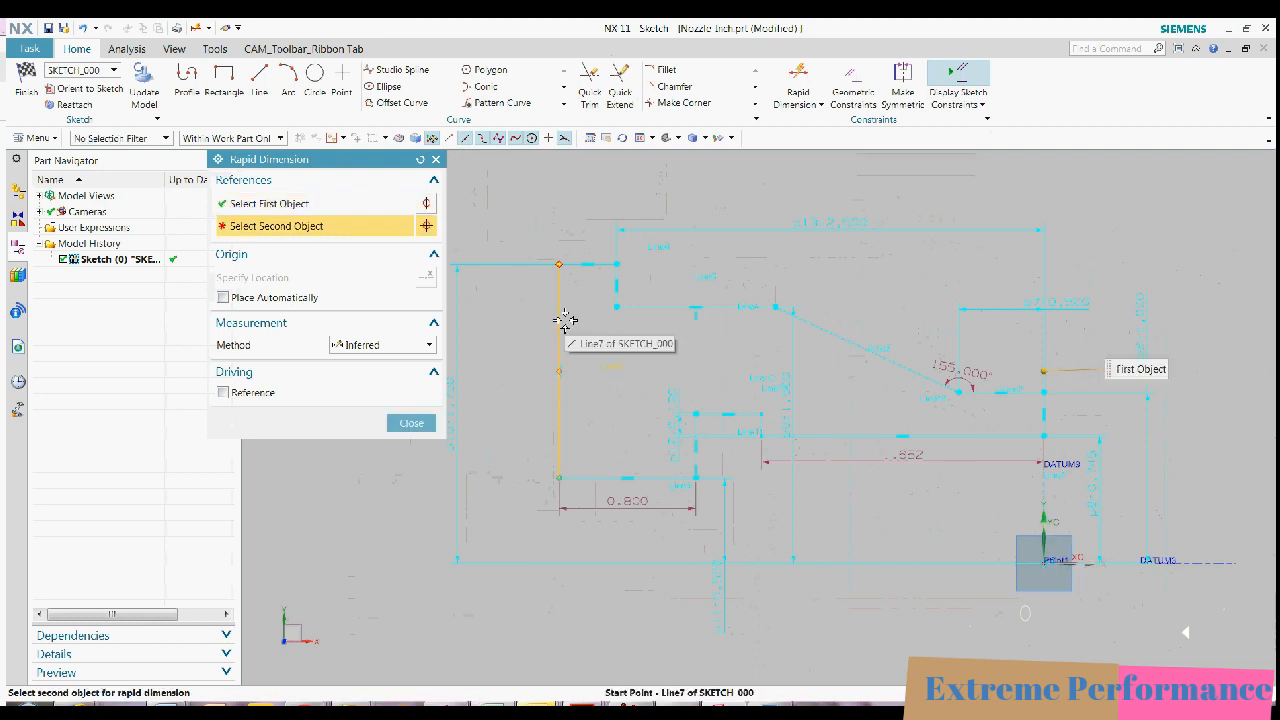
{"action": "left_click", "coordinate": [560, 318]}
{"action": "left_click", "coordinate": [695, 183]}
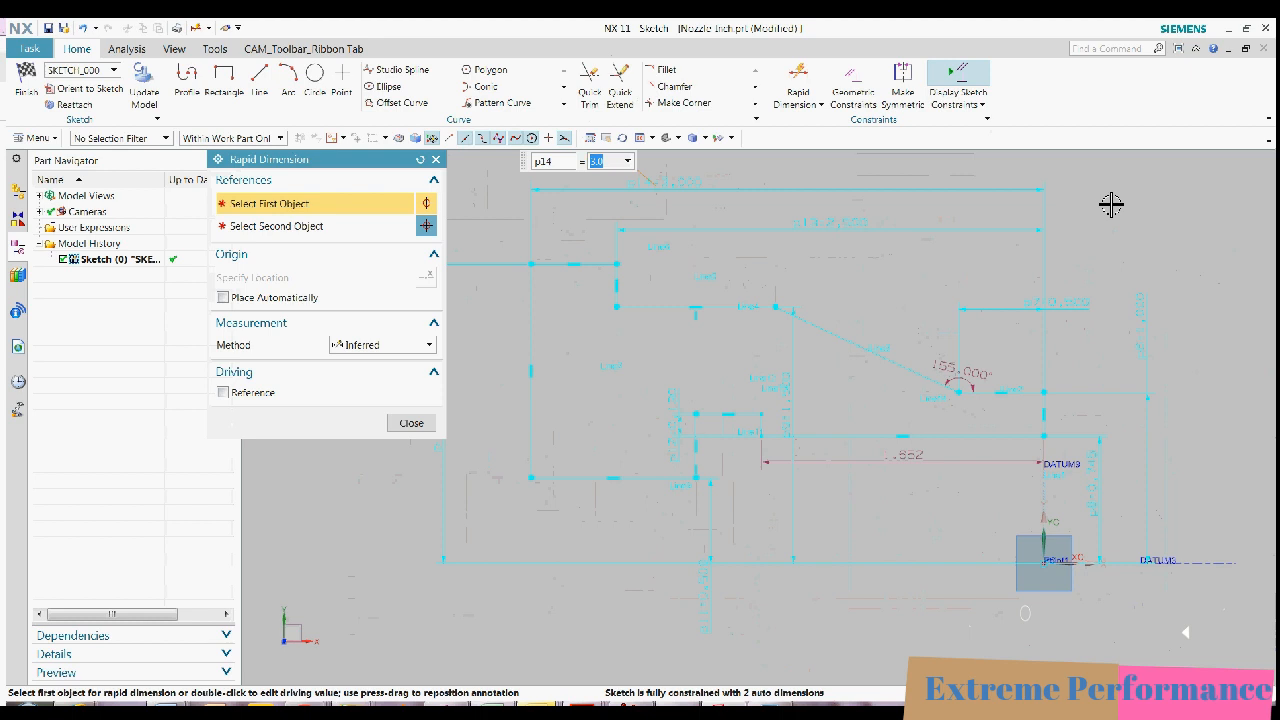
Set the horizontal bore line's length dimension to 1.875.
{"action": "double_click", "coordinate": [915, 455]}
{"action": "type", "text": "1.875"}
{"action": "key", "text": "Return"}
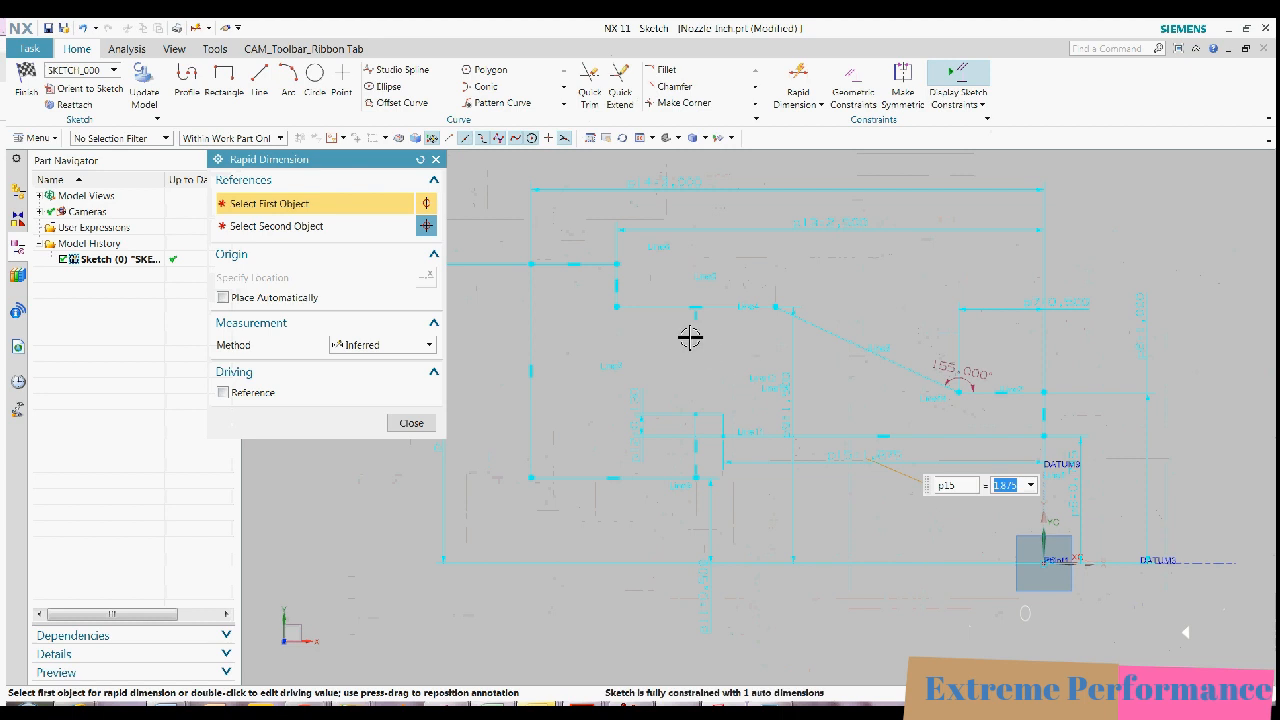
Dimension the inner groove width between its two short vertical lines as 0.250 and finish dimensioning.
{"action": "left_click", "coordinate": [729, 433]}
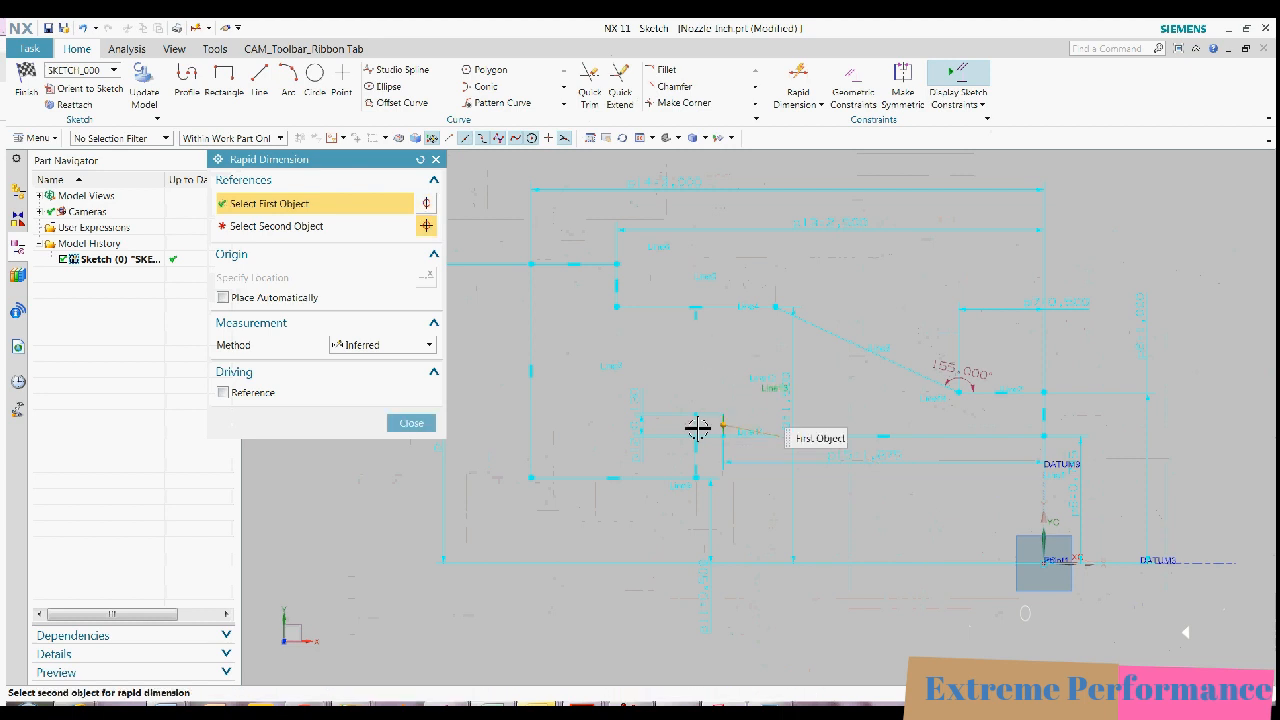
{"action": "left_click", "coordinate": [695, 438]}
{"action": "left_click", "coordinate": [751, 353]}
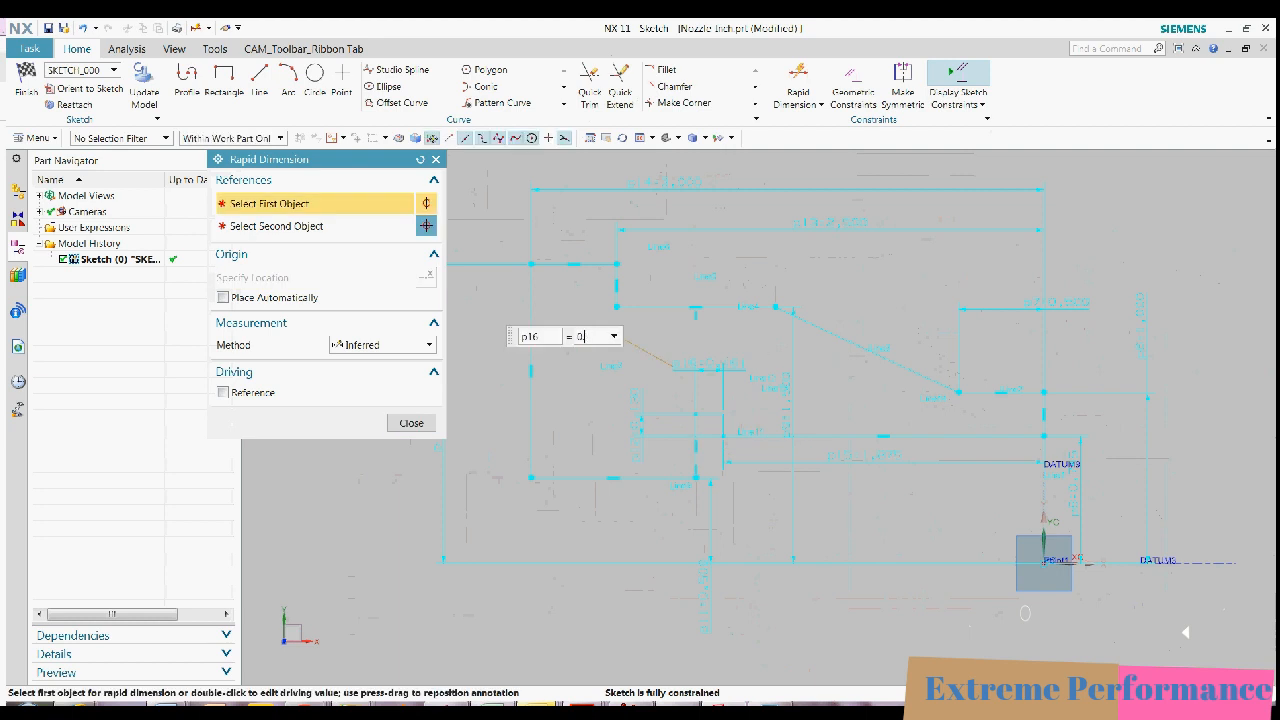
{"action": "left_click", "coordinate": [1145, 231]}
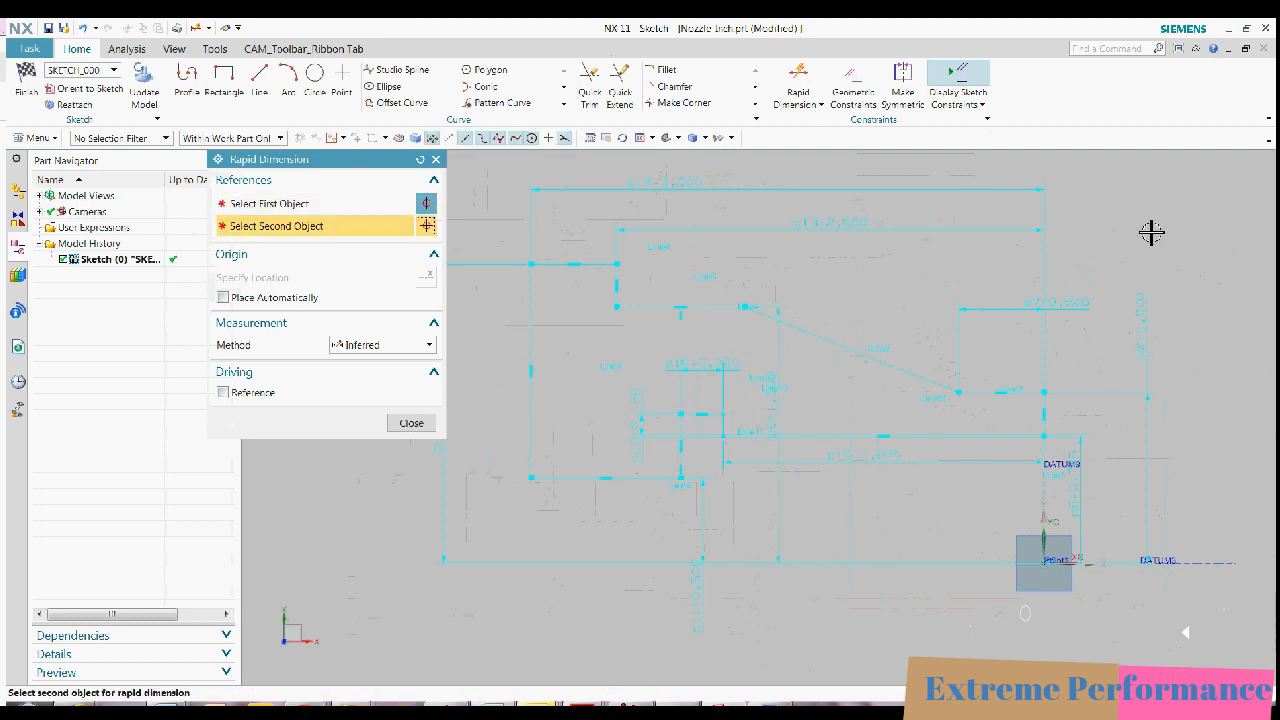
{"action": "left_click", "coordinate": [411, 422]}
Fit the whole sketch in view and highlight it to review all of its dimensions.
{"action": "scroll", "coordinate": [702, 318], "scroll_direction": "up", "scroll_amount": 3}
{"action": "scroll", "coordinate": [702, 319], "scroll_direction": "down", "scroll_amount": 2}
{"action": "right_click", "coordinate": [1088, 234]}
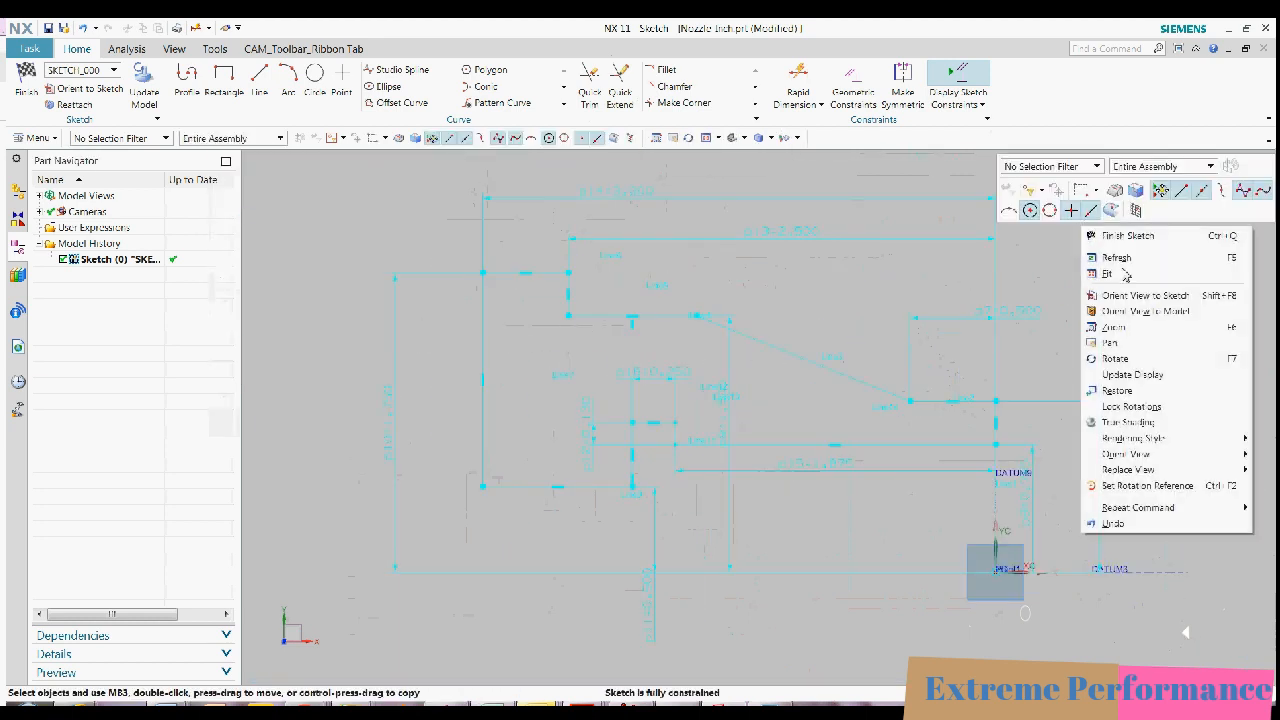
{"action": "left_click", "coordinate": [1126, 275]}
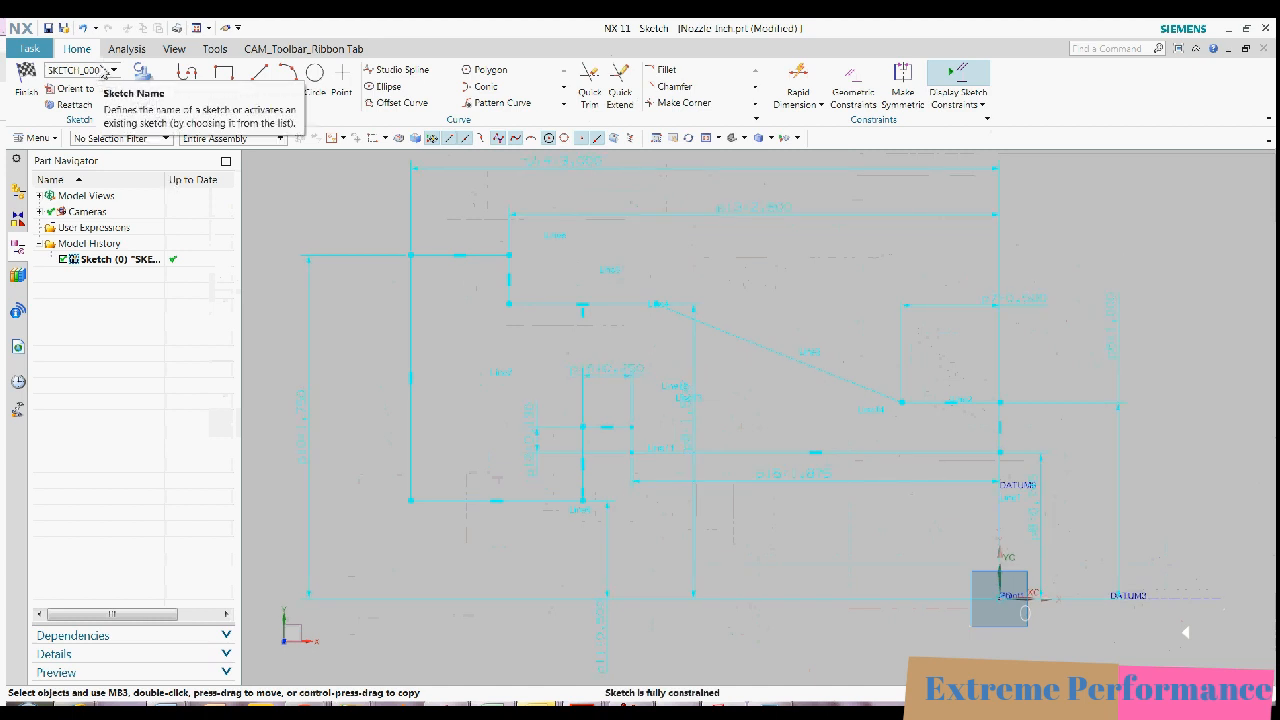
{"action": "mouse_move", "coordinate": [266, 154]}
{"action": "left_mouse_down"}
{"action": "mouse_move", "coordinate": [1255, 662]}
{"action": "mouse_move", "coordinate": [1237, 663]}
{"action": "left_mouse_up"}
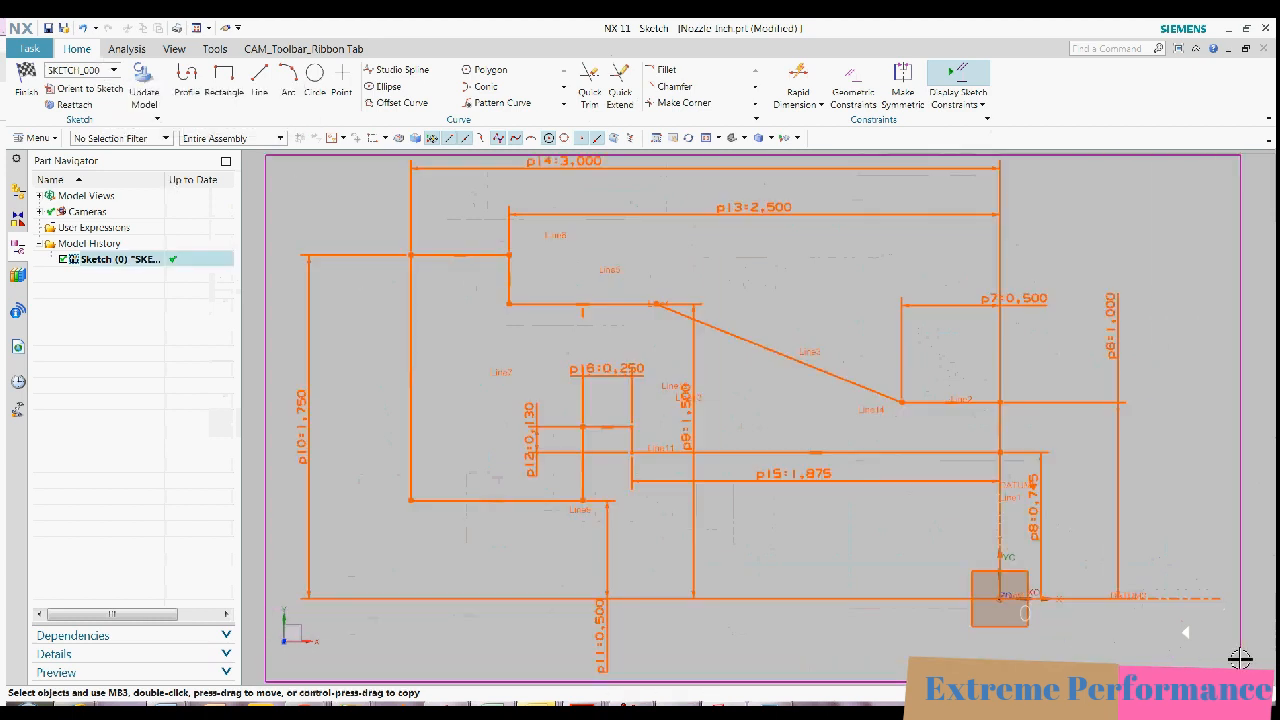
{"action": "right_click", "coordinate": [933, 457]}
{"action": "mouse_move", "coordinate": [995, 393]}
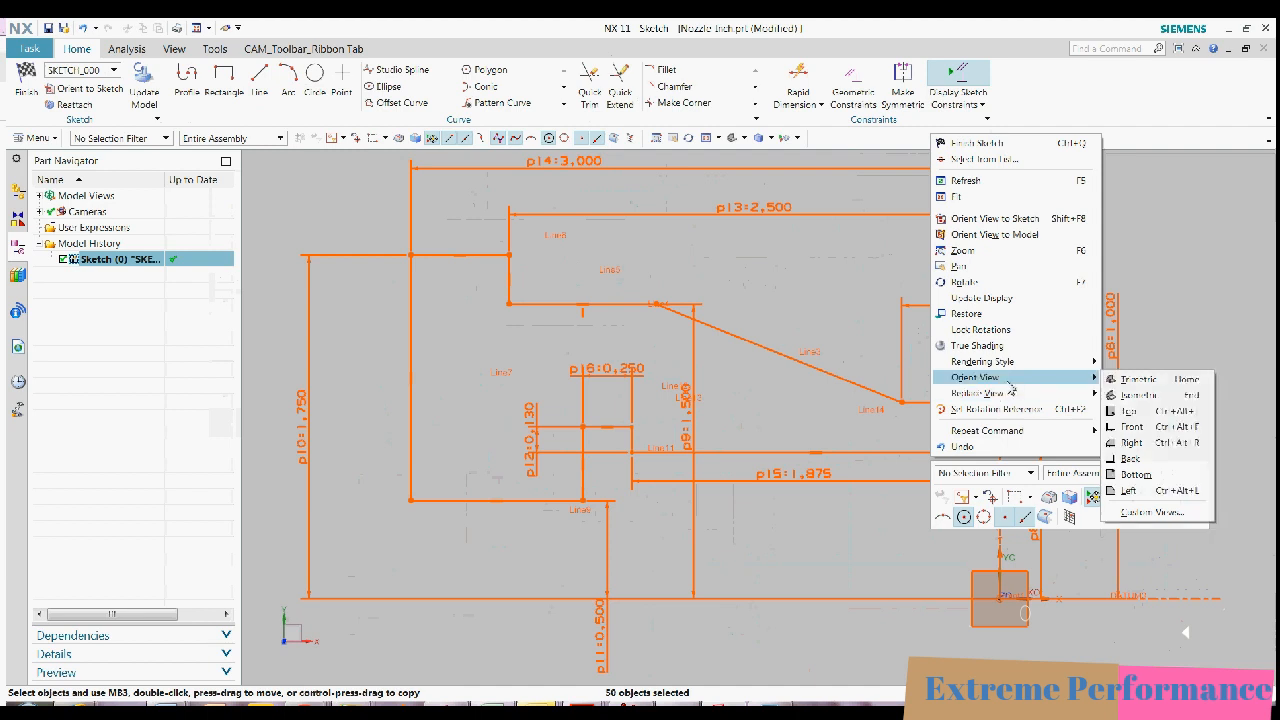
{"action": "left_click", "coordinate": [1173, 226]}
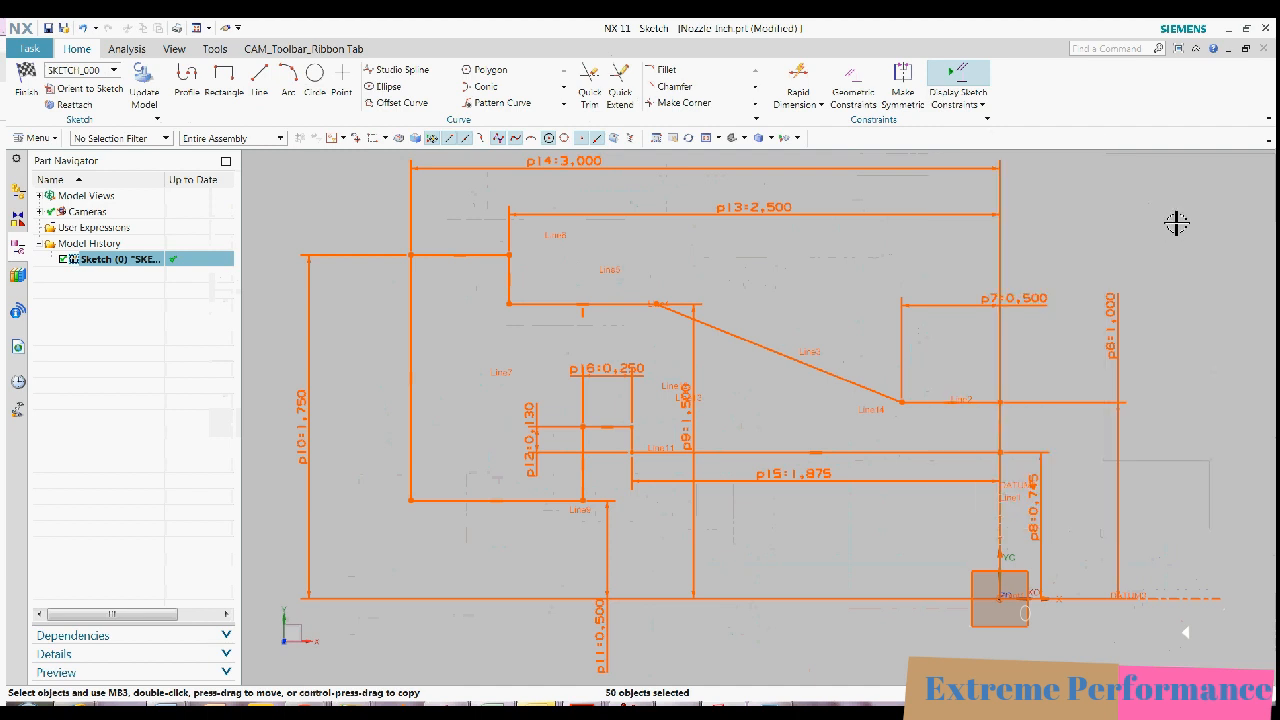
{"action": "key", "text": "Escape"}
Finish the sketch and revolve the whole profile from 0 to 360 degrees about the XC axis through the origin, with Boolean None.
{"action": "key", "text": "ctrl+q"}
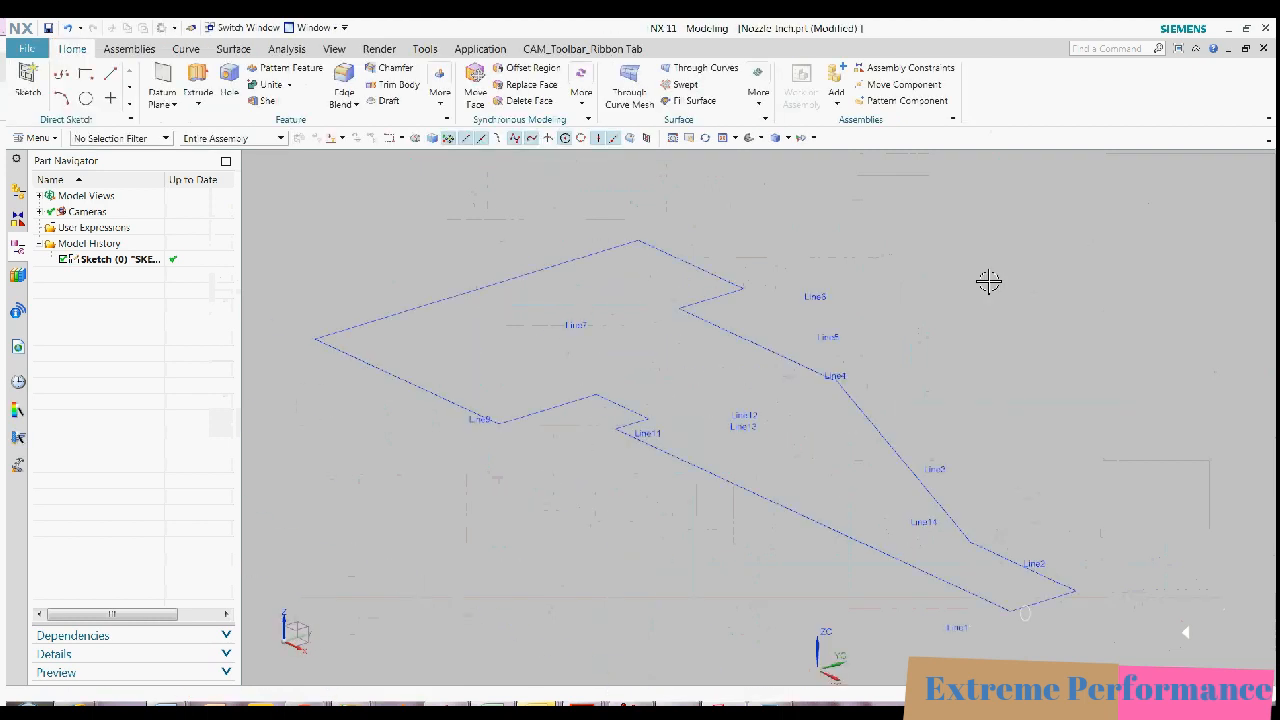
{"action": "scroll", "coordinate": [1003, 210], "scroll_direction": "down", "scroll_amount": 2}
{"action": "left_click", "coordinate": [199, 103]}
{"action": "left_click", "coordinate": [217, 138]}
{"action": "left_click", "coordinate": [120, 259]}
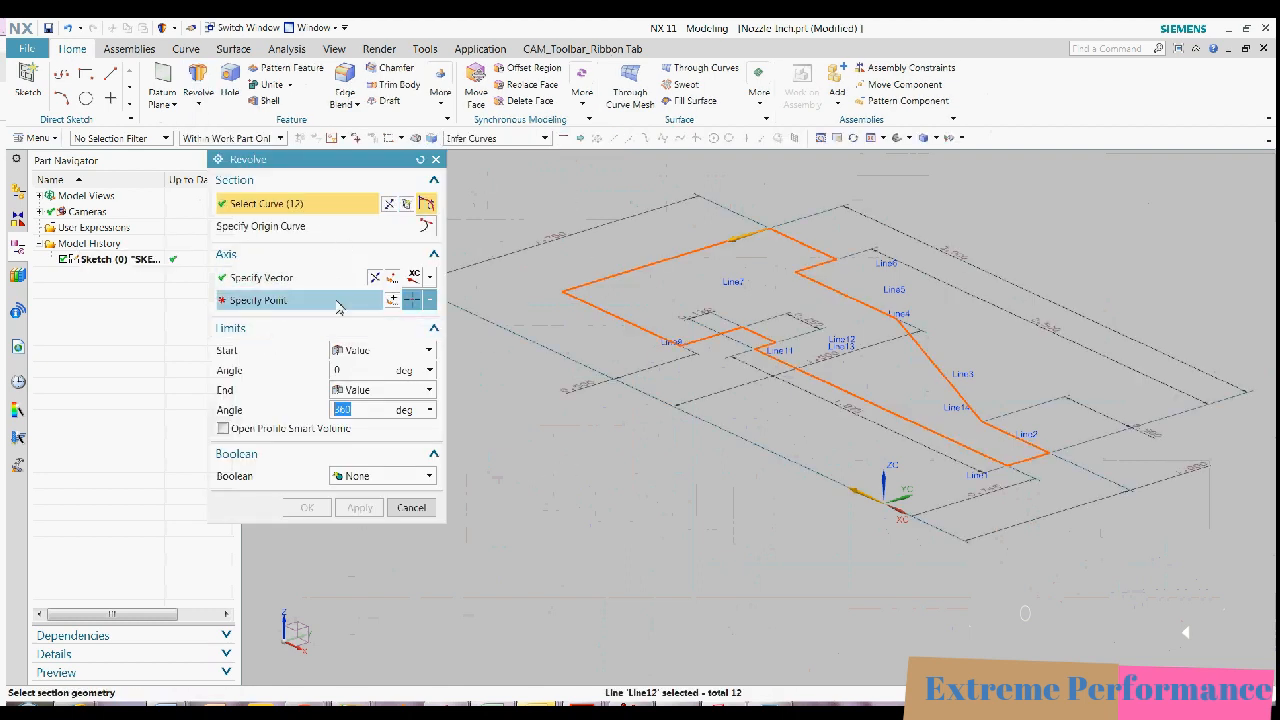
{"action": "left_click", "coordinate": [288, 305]}
{"action": "left_click", "coordinate": [431, 301]}
{"action": "left_click", "coordinate": [418, 327]}
{"action": "left_click", "coordinate": [392, 300]}
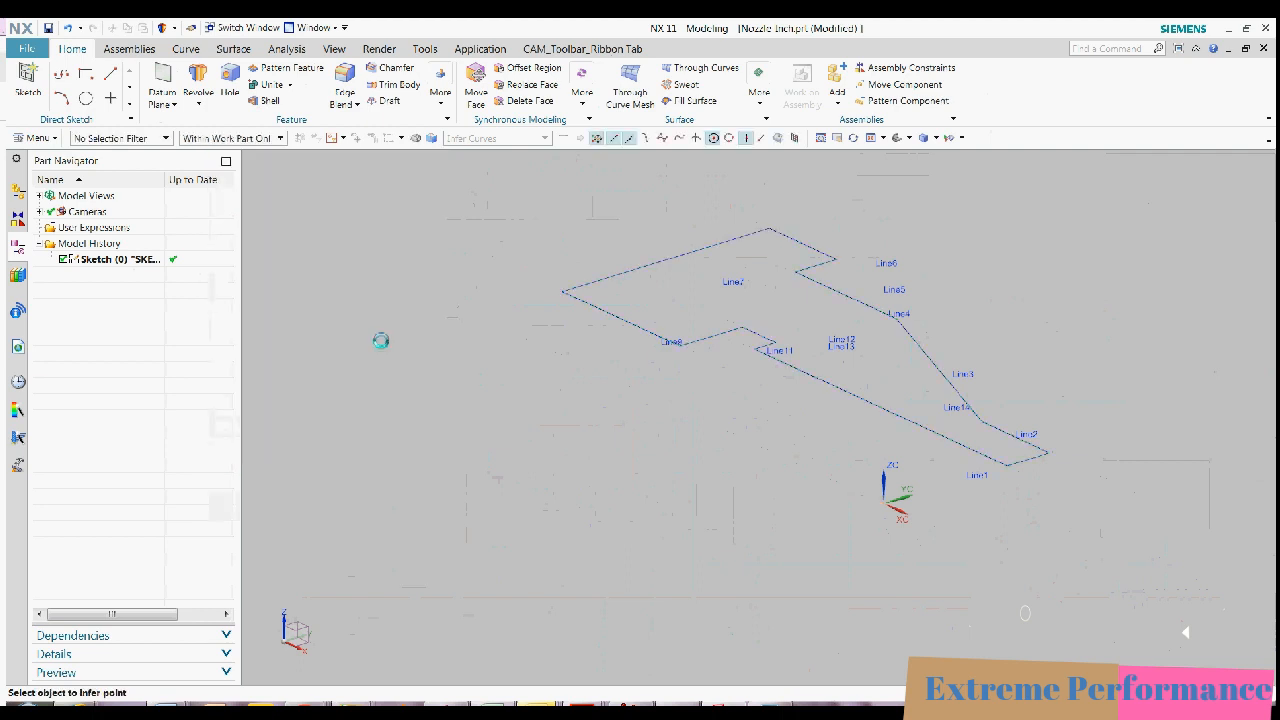
{"action": "left_click", "coordinate": [372, 444]}
{"action": "scroll", "coordinate": [456, 341], "scroll_direction": "down", "scroll_amount": 5}
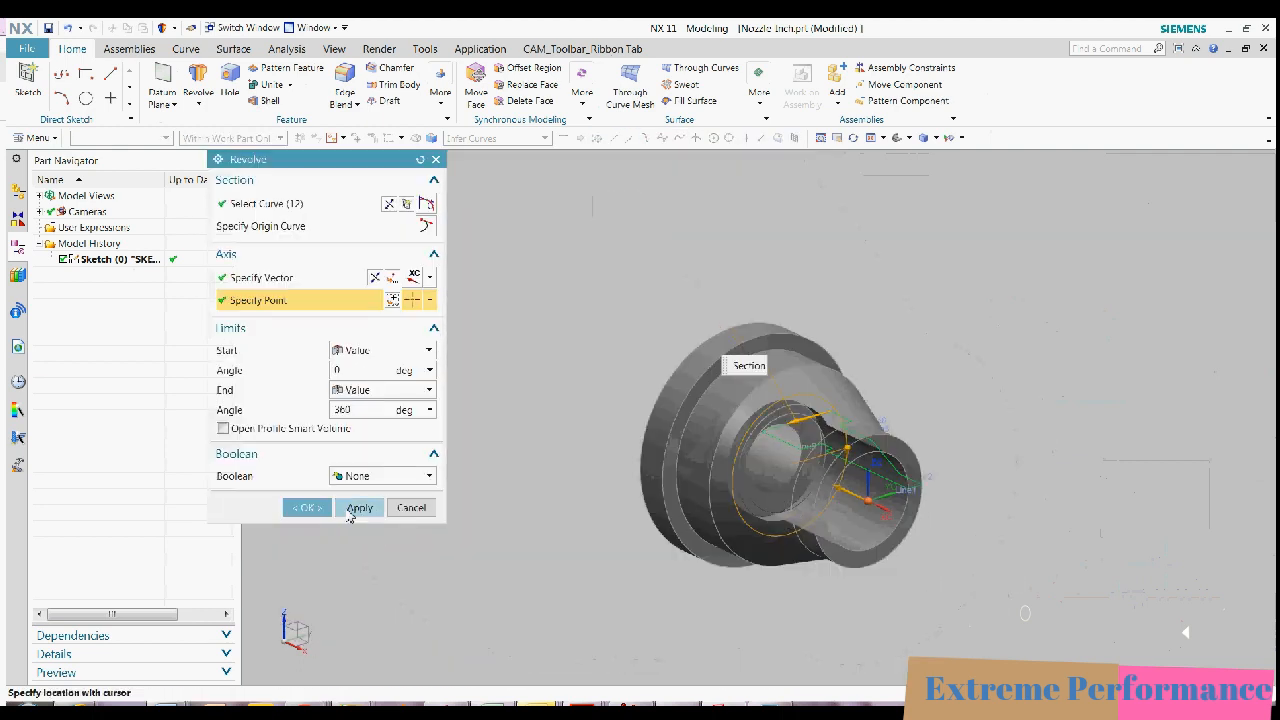
{"action": "left_click", "coordinate": [306, 507]}
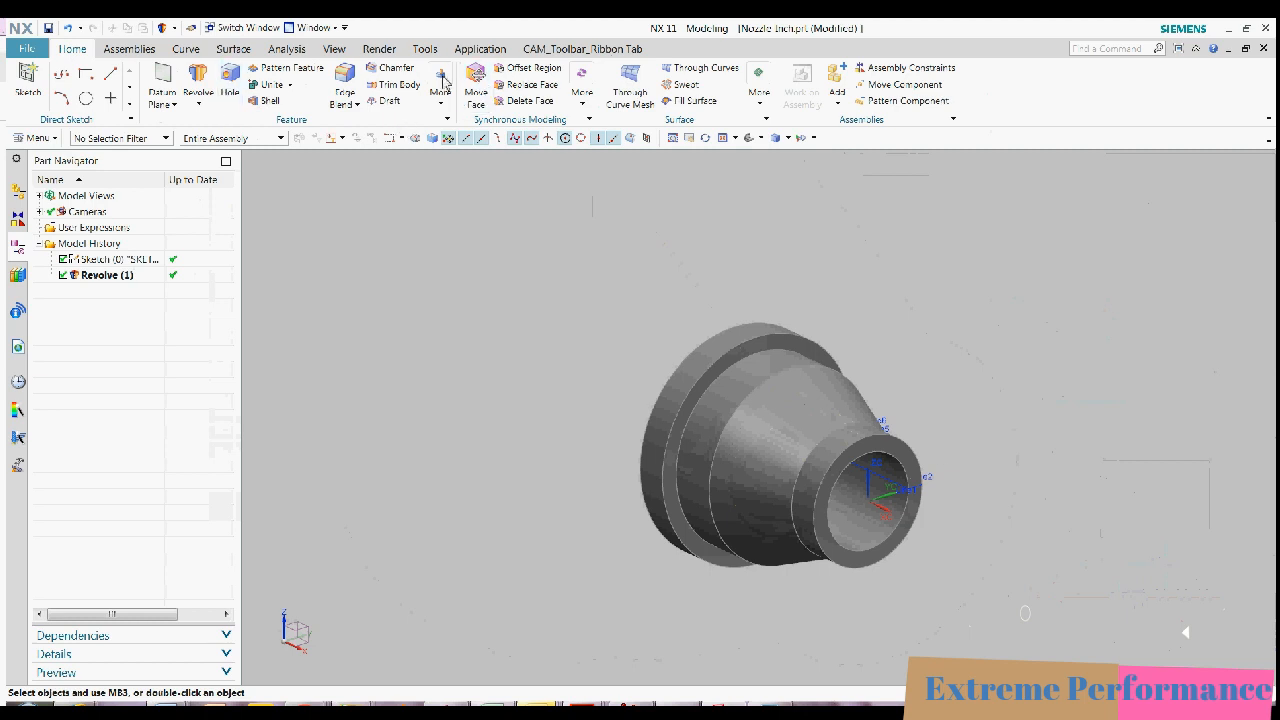
Chamfer the outer and inner circular edges of the nozzle's small end face with a symmetric 0.025 in distance.
{"action": "left_click", "coordinate": [392, 68]}
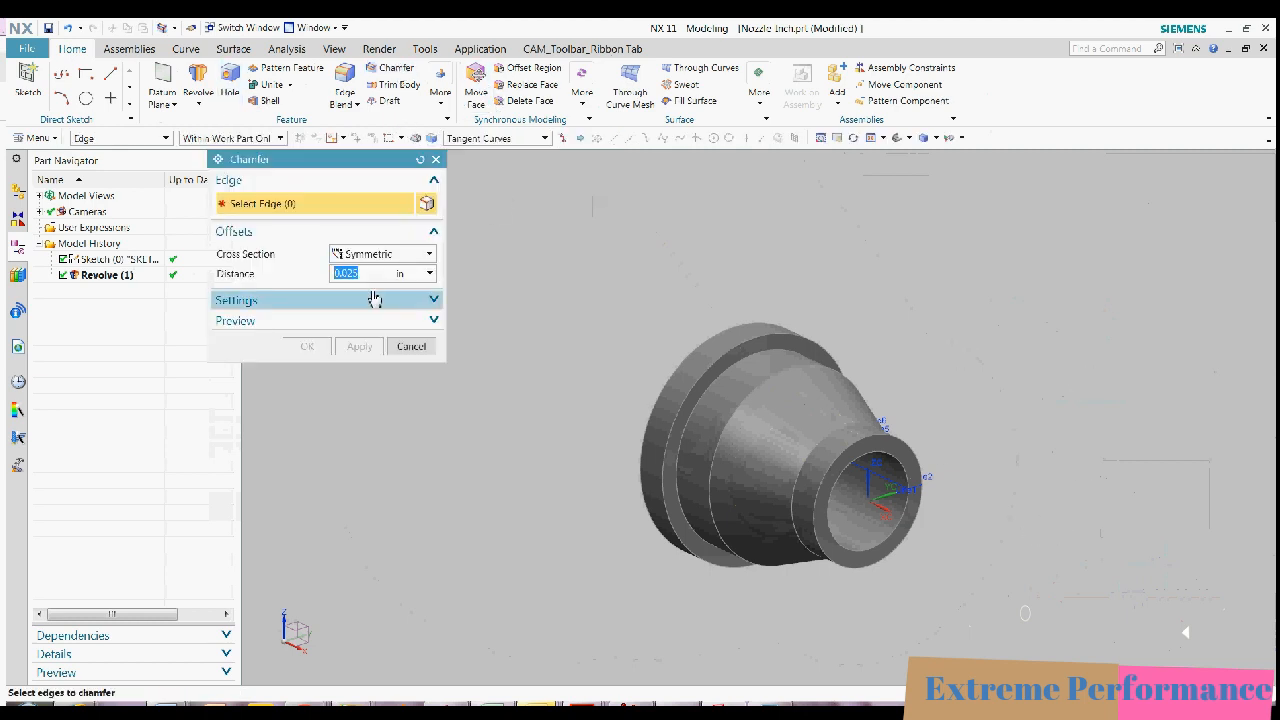
{"action": "left_click", "coordinate": [858, 448]}
{"action": "left_click", "coordinate": [903, 432]}
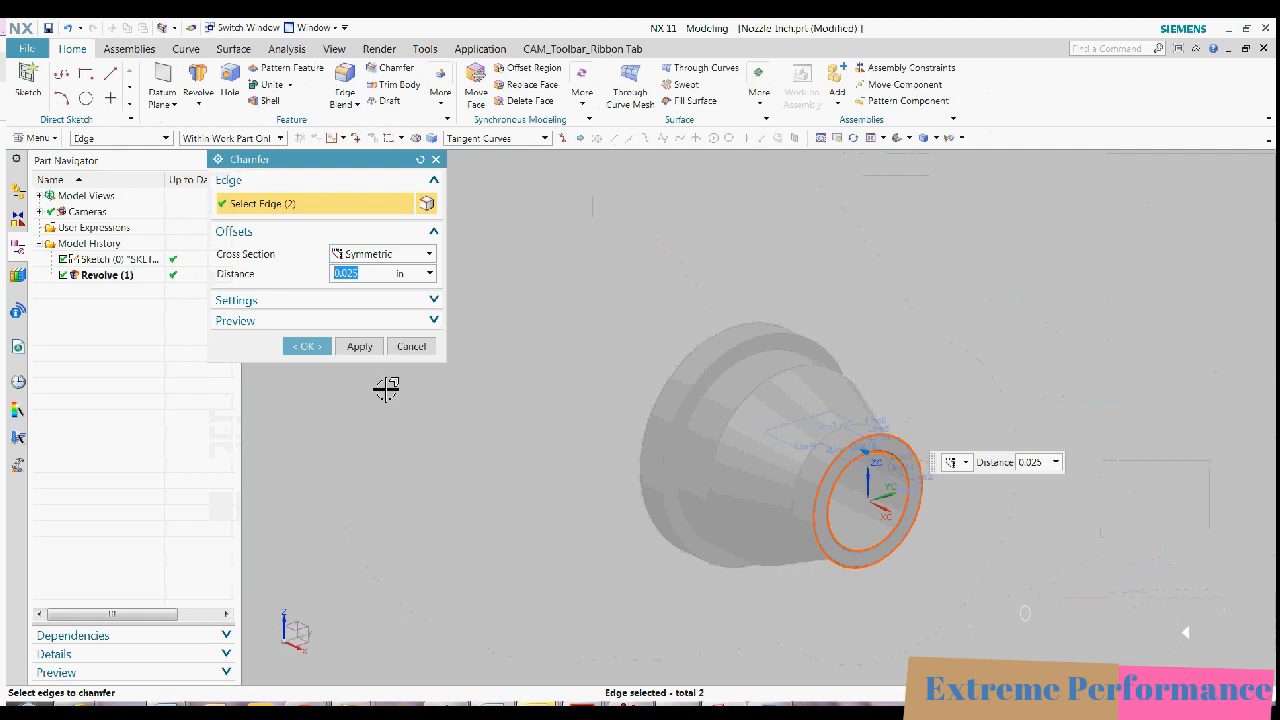
{"action": "left_click", "coordinate": [307, 346]}
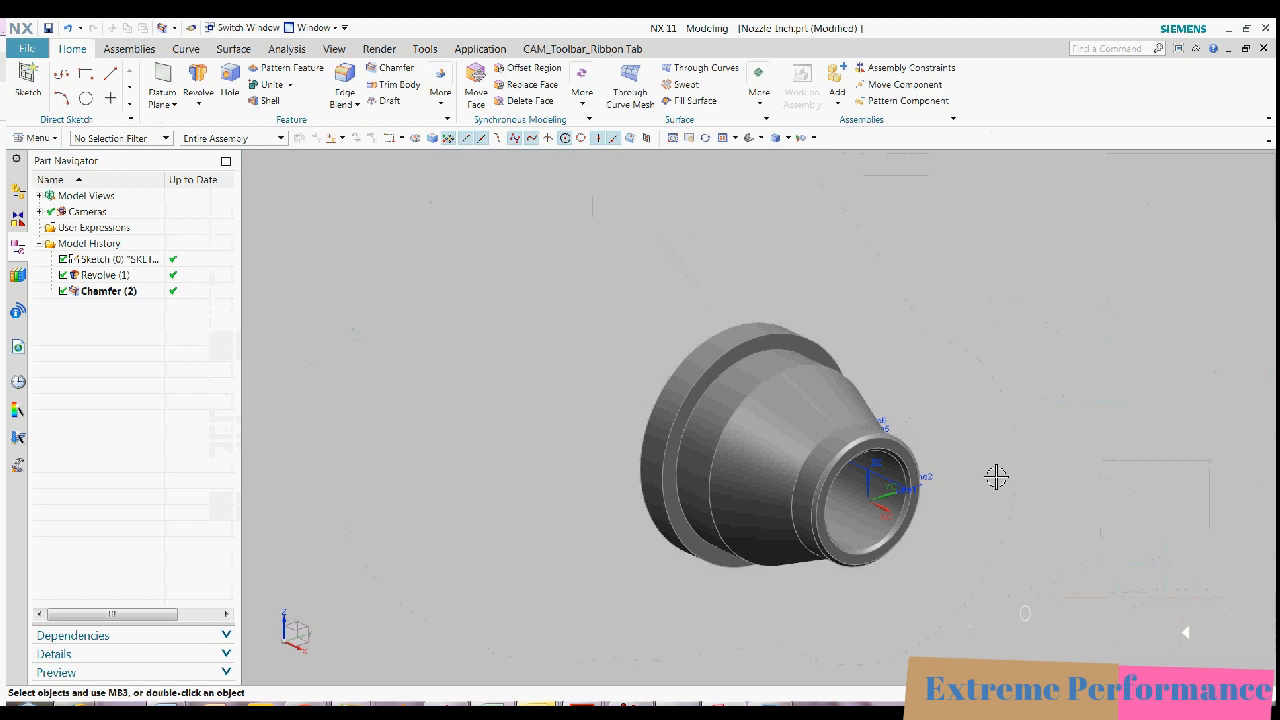
Hide all sketches so that only the solid nozzle body is displayed.
{"action": "key", "text": "ctrl+w"}
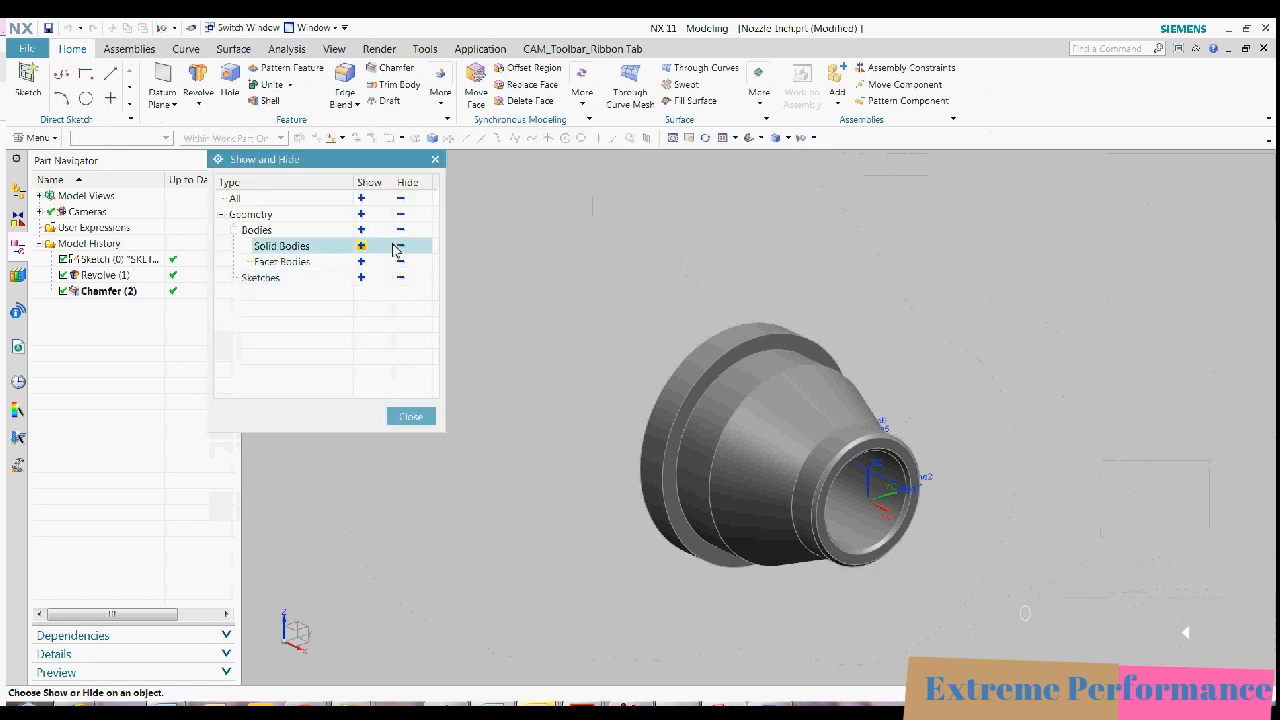
{"action": "left_click", "coordinate": [400, 278]}
{"action": "left_click", "coordinate": [411, 416]}
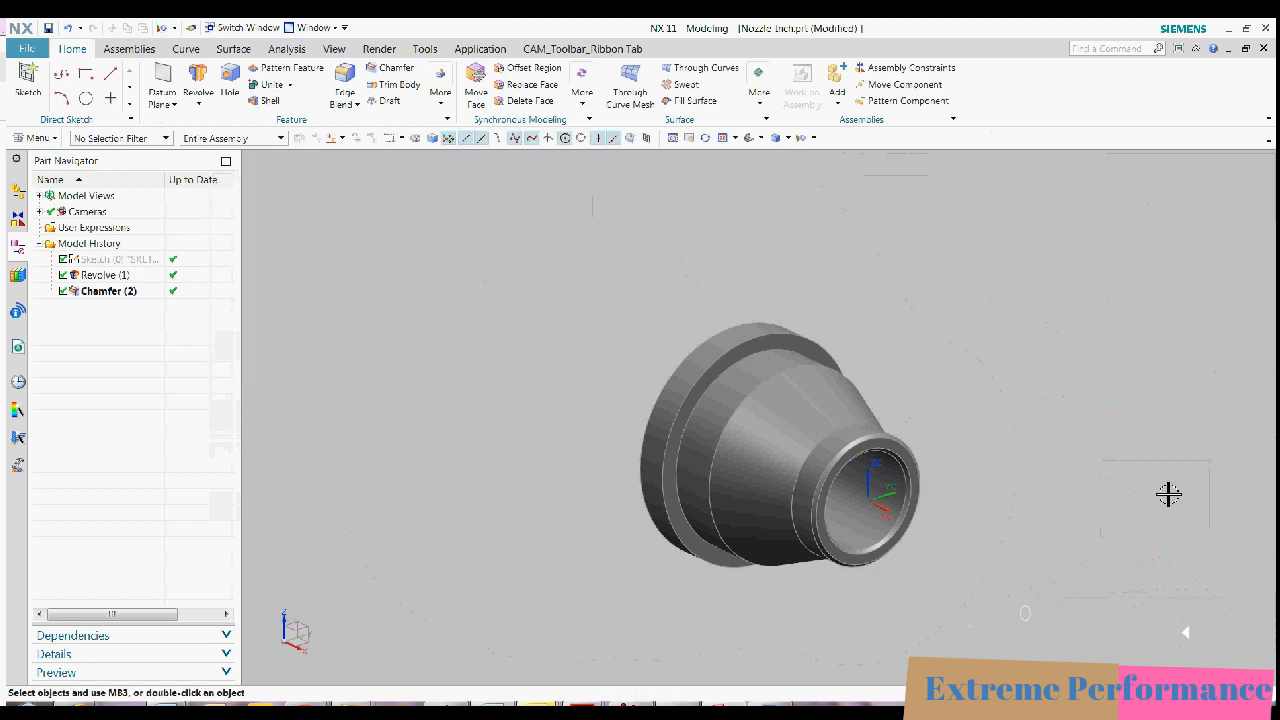
Cut a detailed right-hand 60-degree thread in the nozzle's bore from the small end face, major diameter 1.5625 in, length 1.825 in, extended through start.
{"action": "left_click", "coordinate": [37, 138]}
{"action": "mouse_move", "coordinate": [44, 204]}
{"action": "mouse_move", "coordinate": [150, 329]}
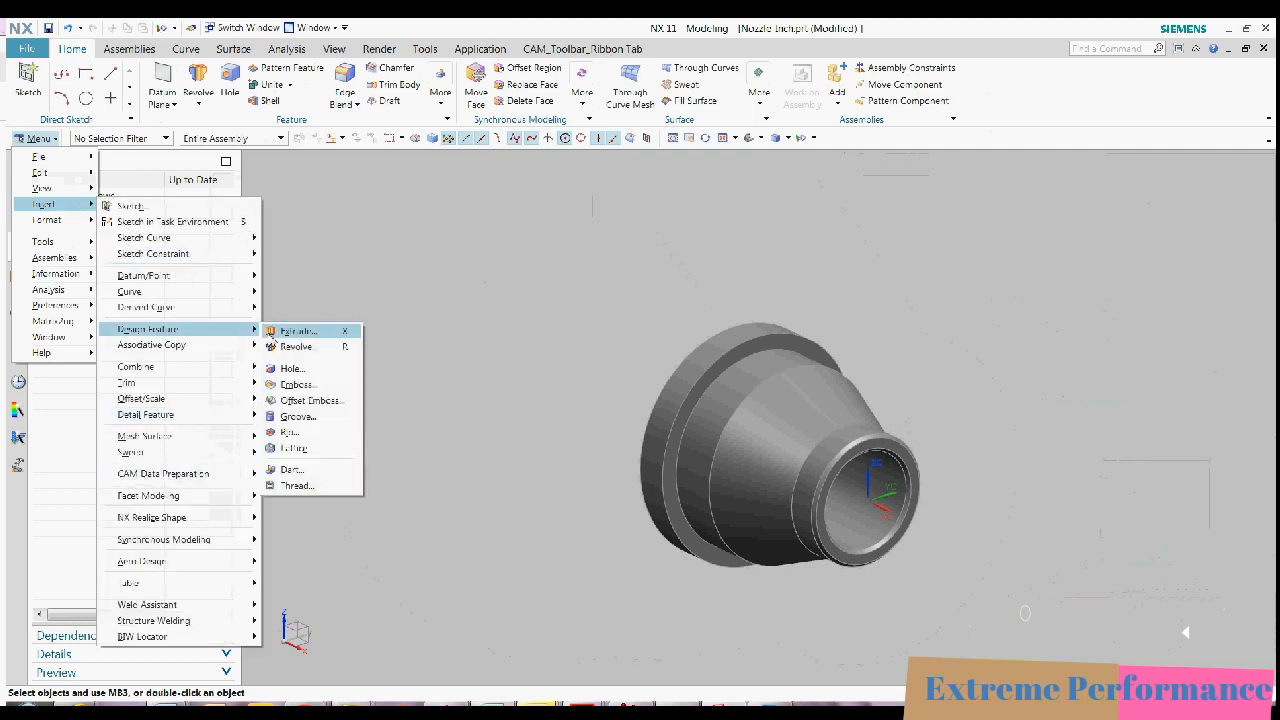
{"action": "left_click", "coordinate": [296, 485]}
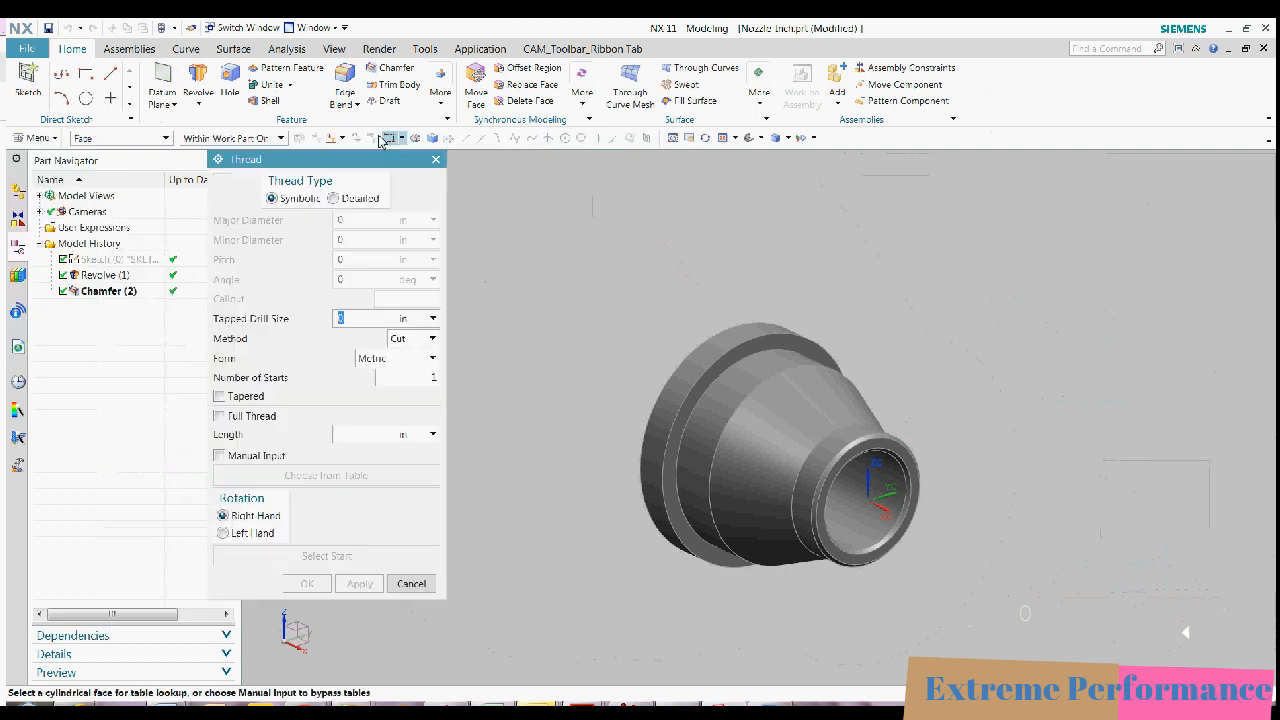
{"action": "left_click", "coordinate": [334, 198]}
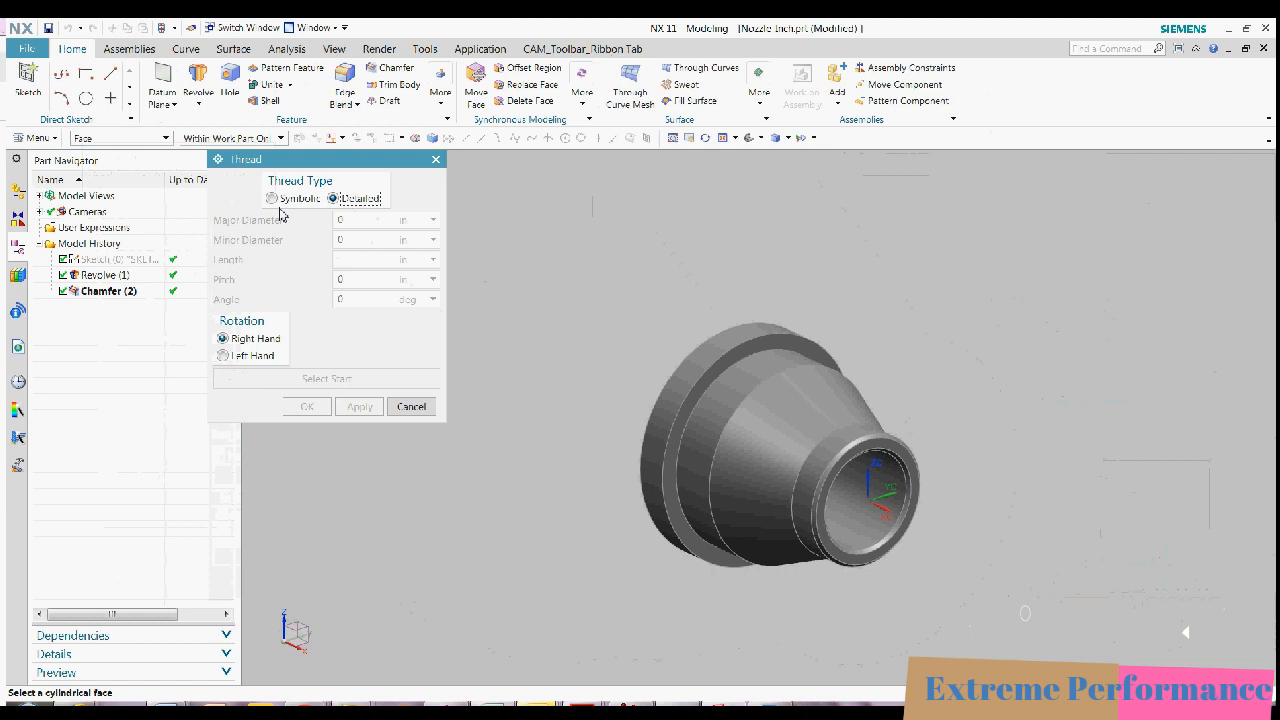
{"action": "left_click", "coordinate": [1054, 463]}
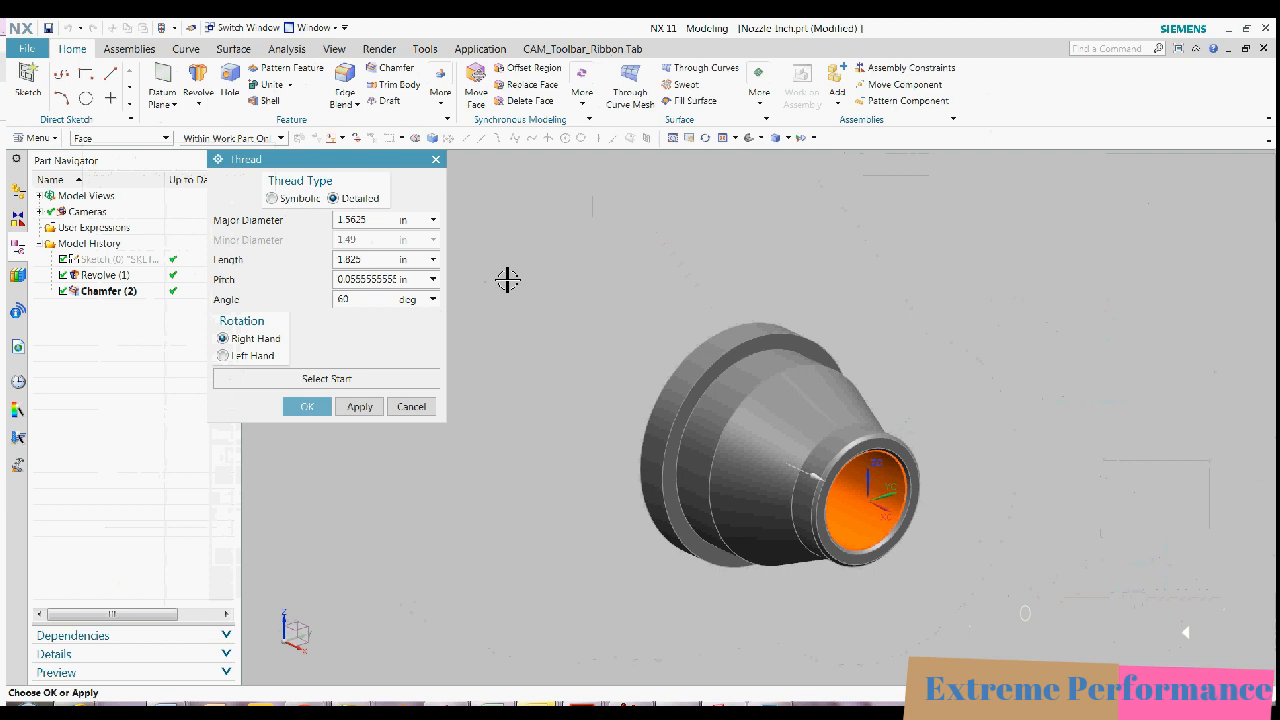
{"action": "left_click", "coordinate": [403, 378]}
{"action": "left_click", "coordinate": [908, 458]}
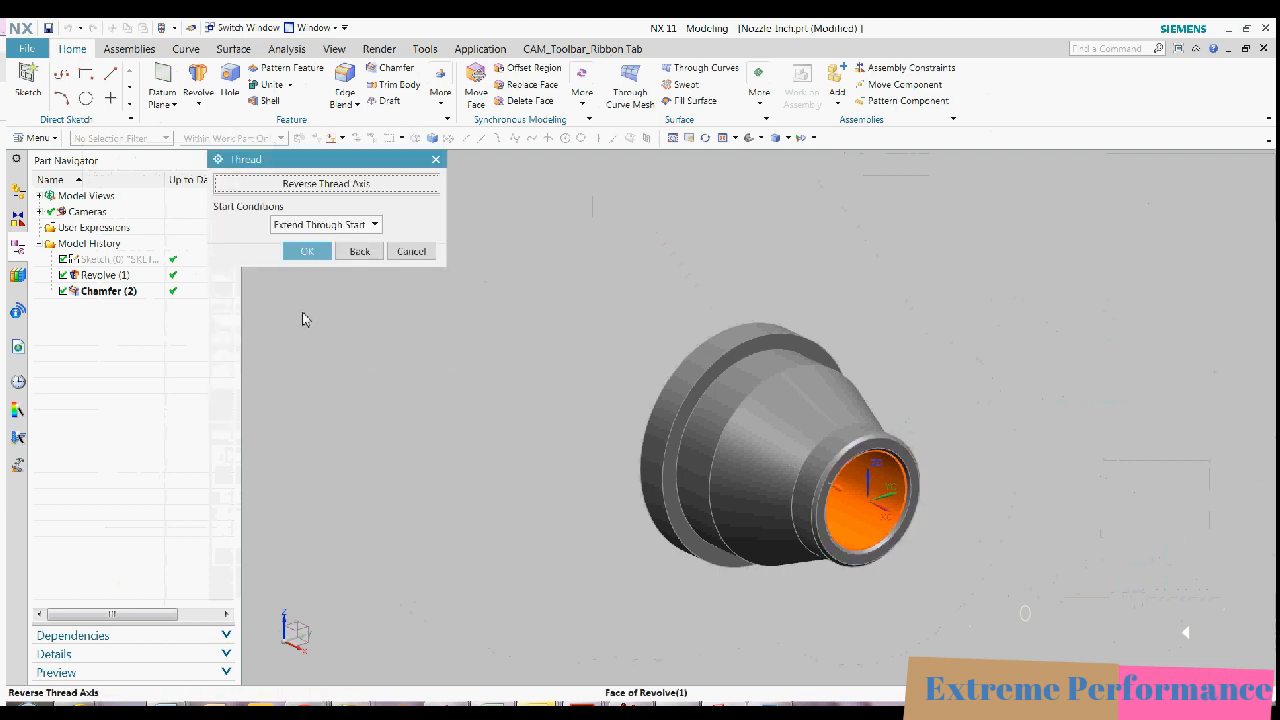
{"action": "left_click", "coordinate": [307, 251]}
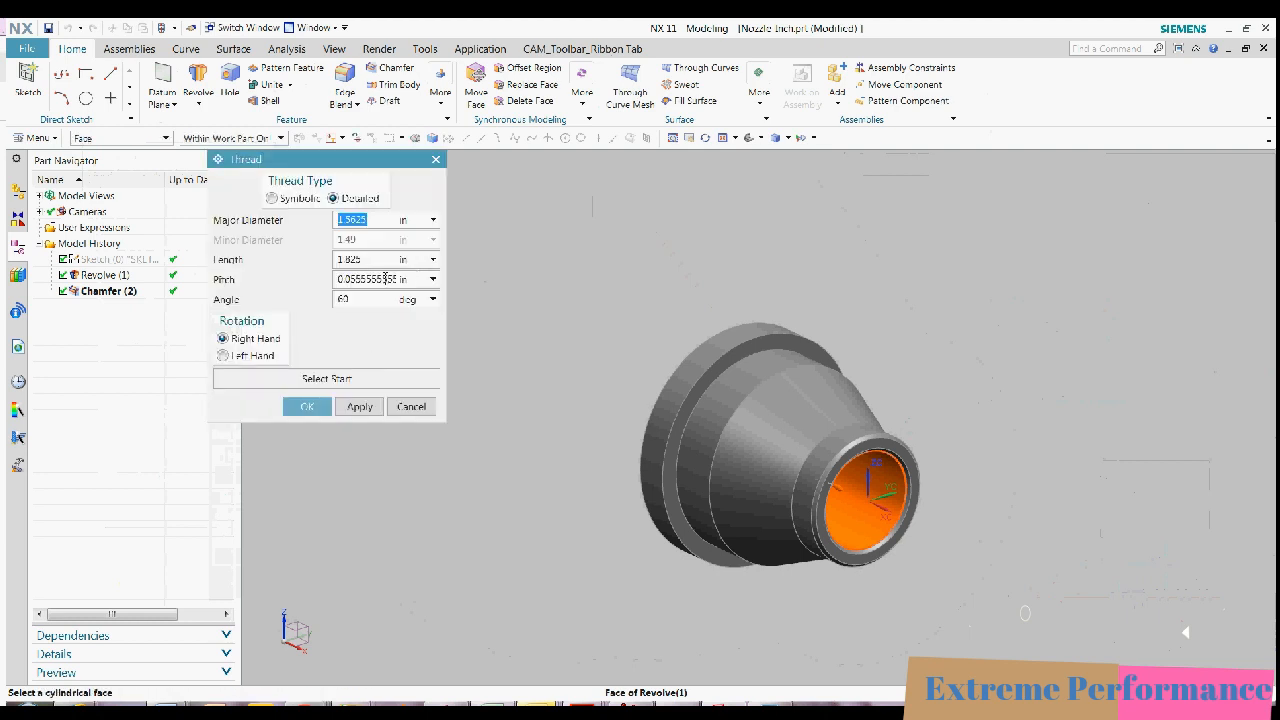
{"action": "left_click", "coordinate": [359, 407]}
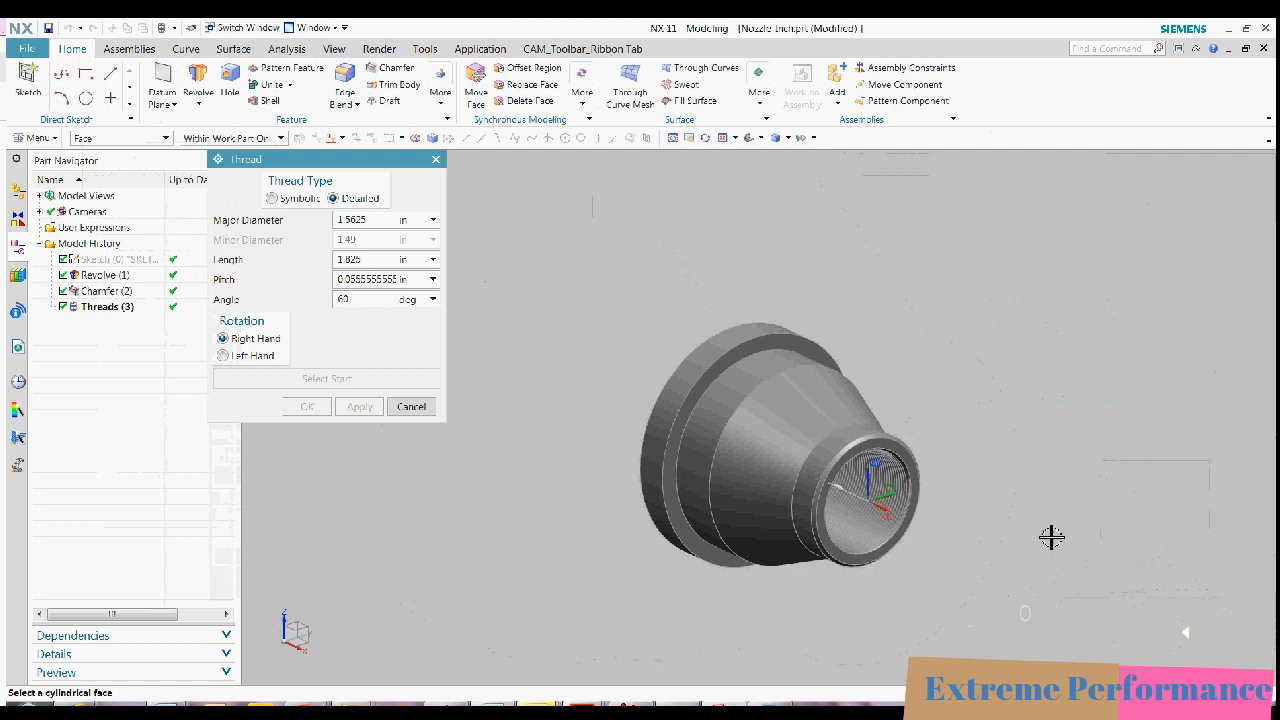
{"action": "left_click", "coordinate": [411, 407]}
Edit the chamfer on the two circular edges of the small end face to a symmetric distance of 0.05 in.
{"action": "scroll", "coordinate": [960, 452], "scroll_direction": "up", "scroll_amount": 4}
{"action": "double_click", "coordinate": [140, 297]}
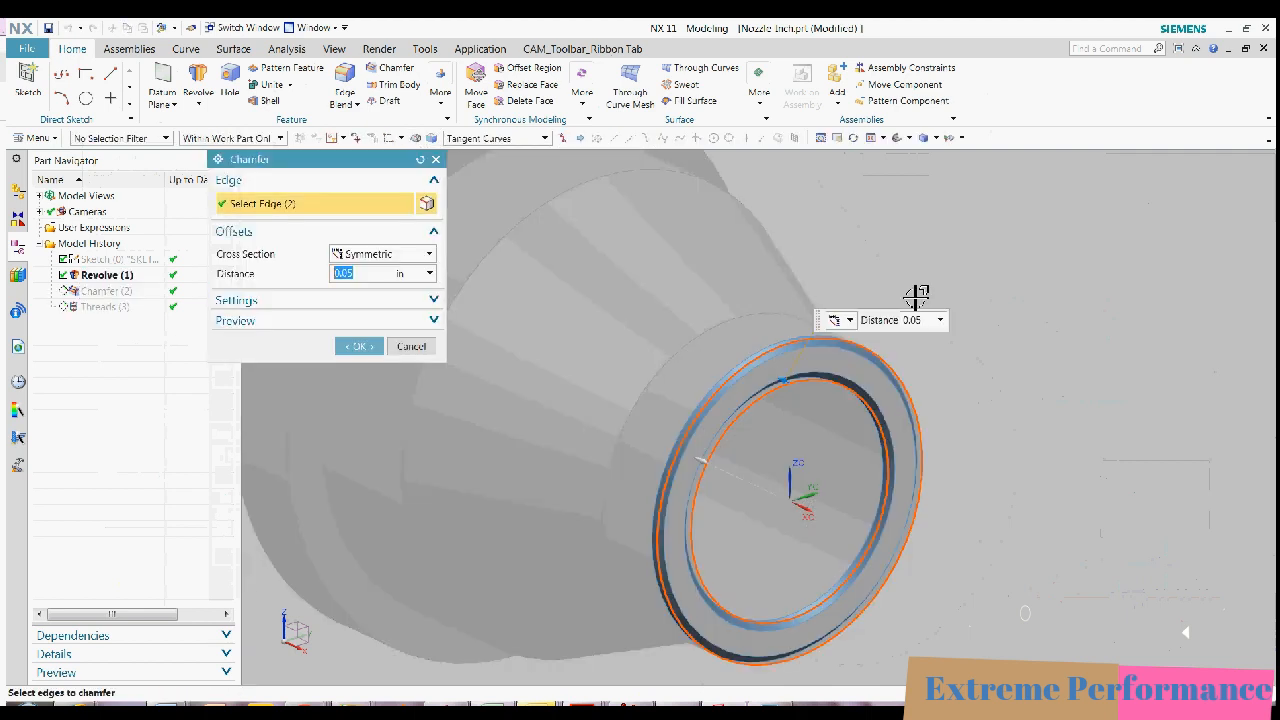
{"action": "left_click", "coordinate": [357, 343]}
{"action": "middle_click_drag", "start_coordinate": [900, 350], "coordinate": [934, 525]}
{"action": "scroll", "coordinate": [934, 525], "scroll_direction": "down", "scroll_amount": 2}
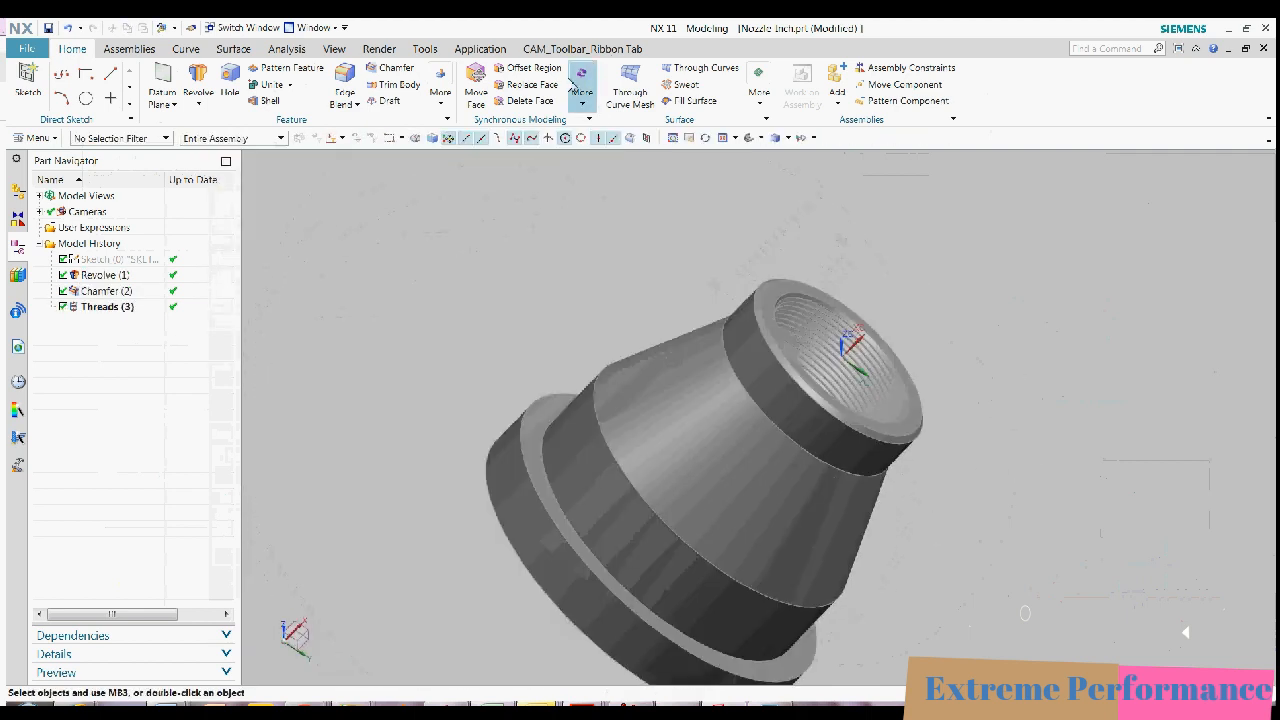
Start recording a movie of the model.
{"action": "left_click", "coordinate": [36, 138]}
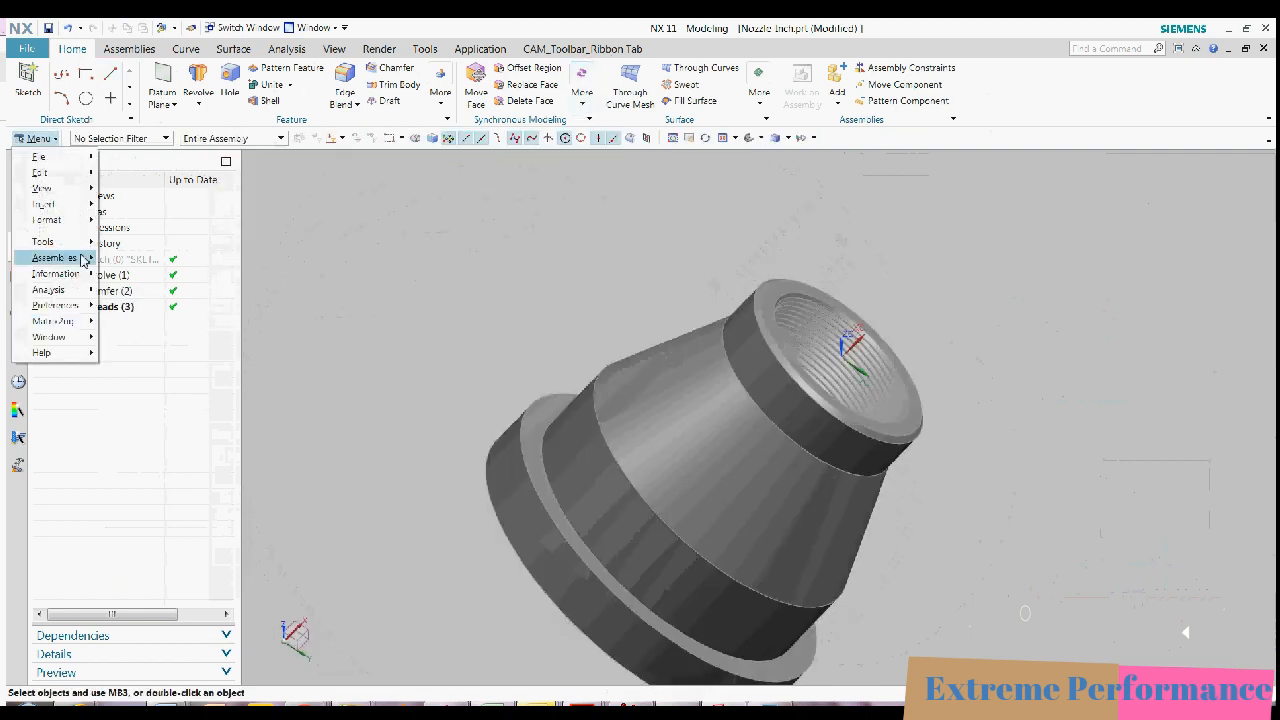
{"action": "mouse_move", "coordinate": [45, 241]}
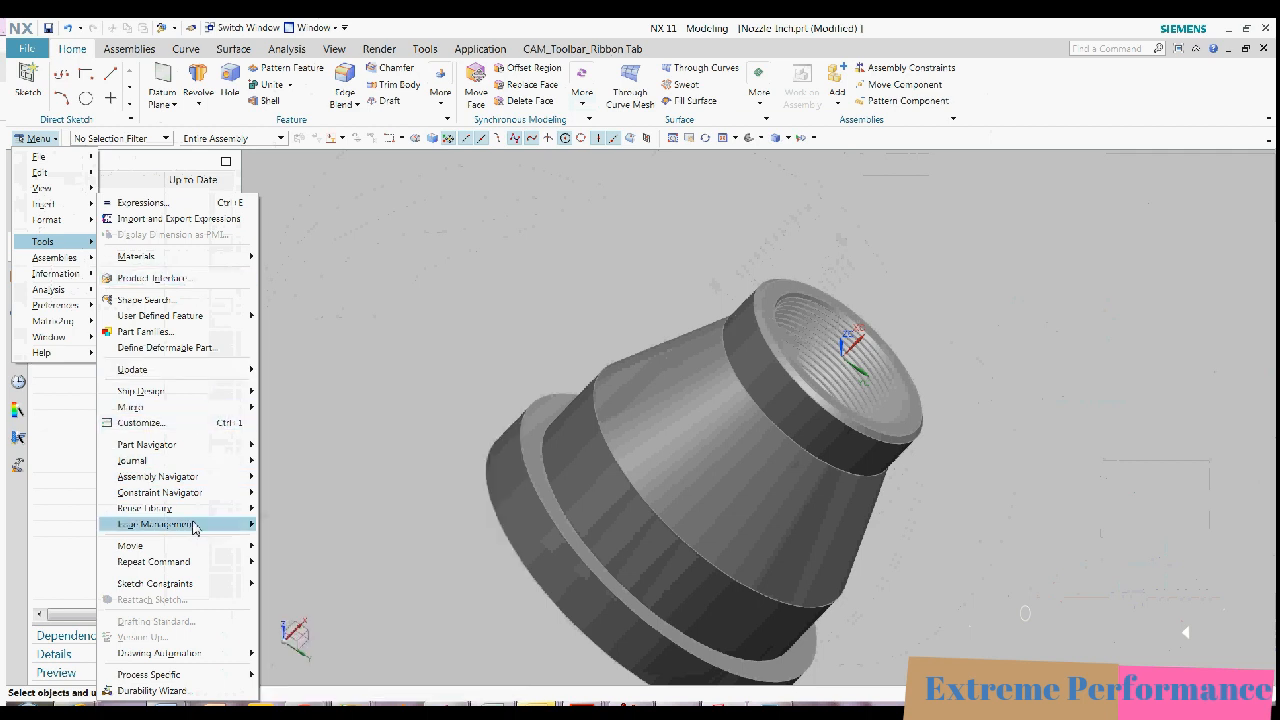
{"action": "left_click", "coordinate": [285, 546]}
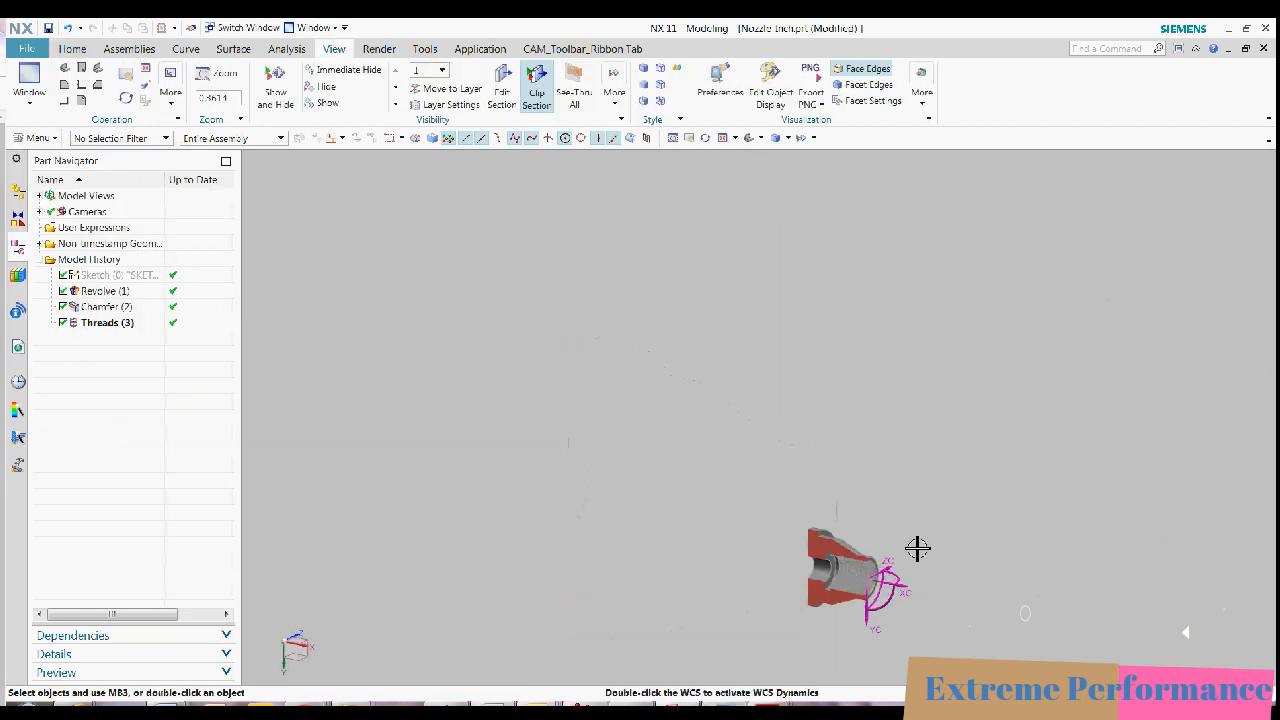
Examine the internal thread and groove in the clipped section view, and turn section clipping off.
{"action": "middle_click_drag", "start_coordinate": [851, 623], "coordinate": [804, 446]}
{"action": "scroll", "coordinate": [803, 443], "scroll_direction": "up", "scroll_amount": 5}
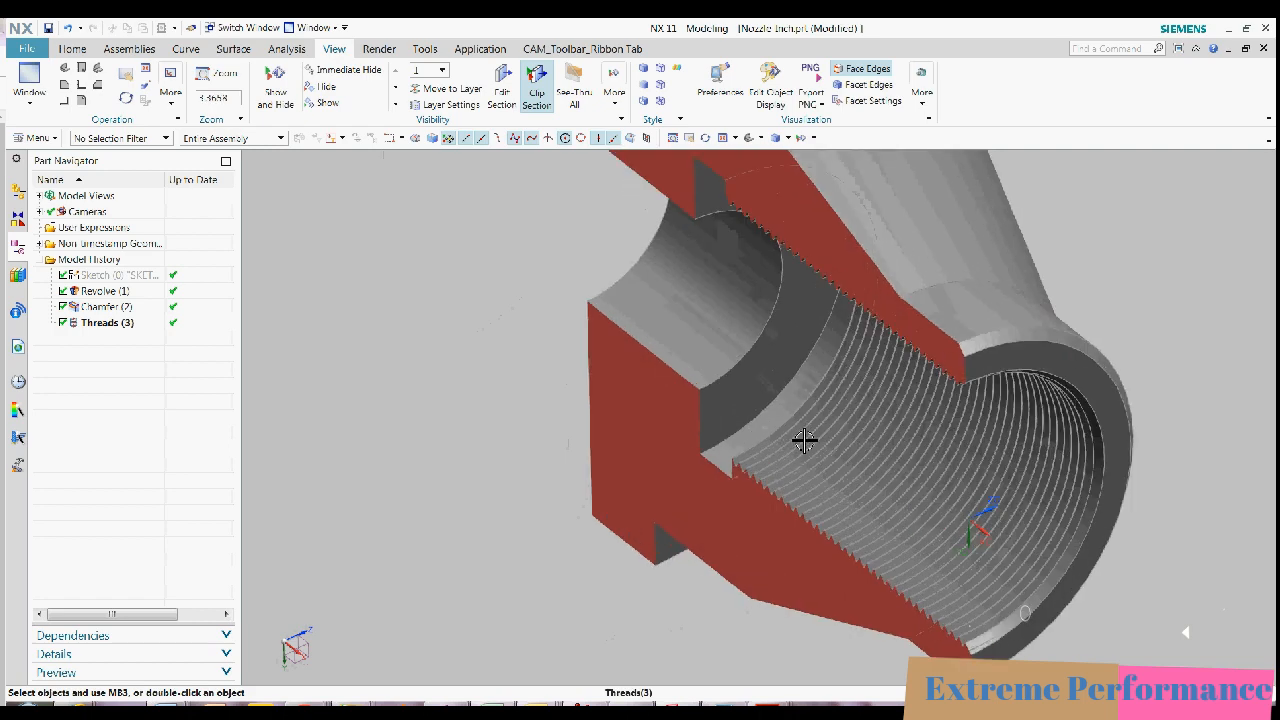
{"action": "scroll", "coordinate": [735, 440], "scroll_direction": "up", "scroll_amount": 7}
{"action": "scroll", "coordinate": [671, 458], "scroll_direction": "down", "scroll_amount": 7}
{"action": "middle_click_drag", "start_coordinate": [1049, 512], "coordinate": [1080, 570]}
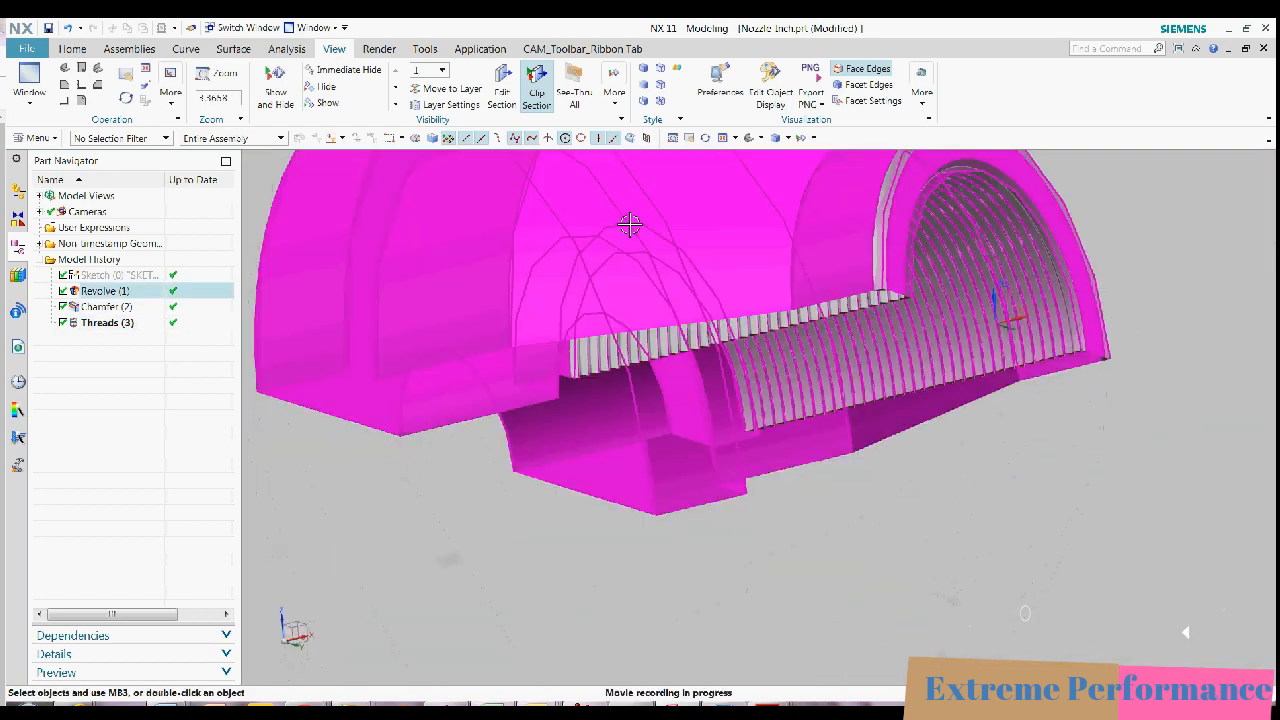
{"action": "left_click", "coordinate": [537, 88]}
{"action": "scroll", "coordinate": [506, 303], "scroll_direction": "down", "scroll_amount": 4}
{"action": "middle_click_drag", "start_coordinate": [500, 305], "coordinate": [400, 285]}
Switch the part to the Manufacturing application and initialize it with a turning CAM setup.
{"action": "left_click", "coordinate": [37, 138]}
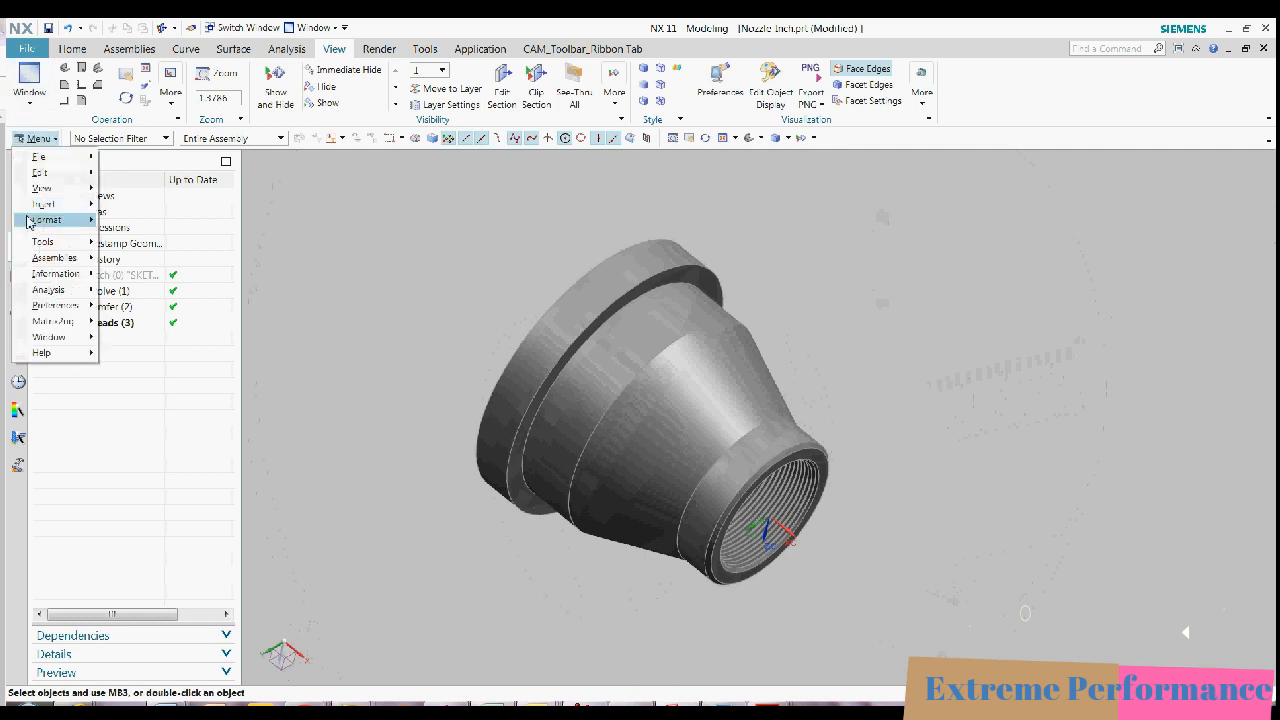
{"action": "left_click", "coordinate": [72, 49]}
{"action": "left_click", "coordinate": [481, 49]}
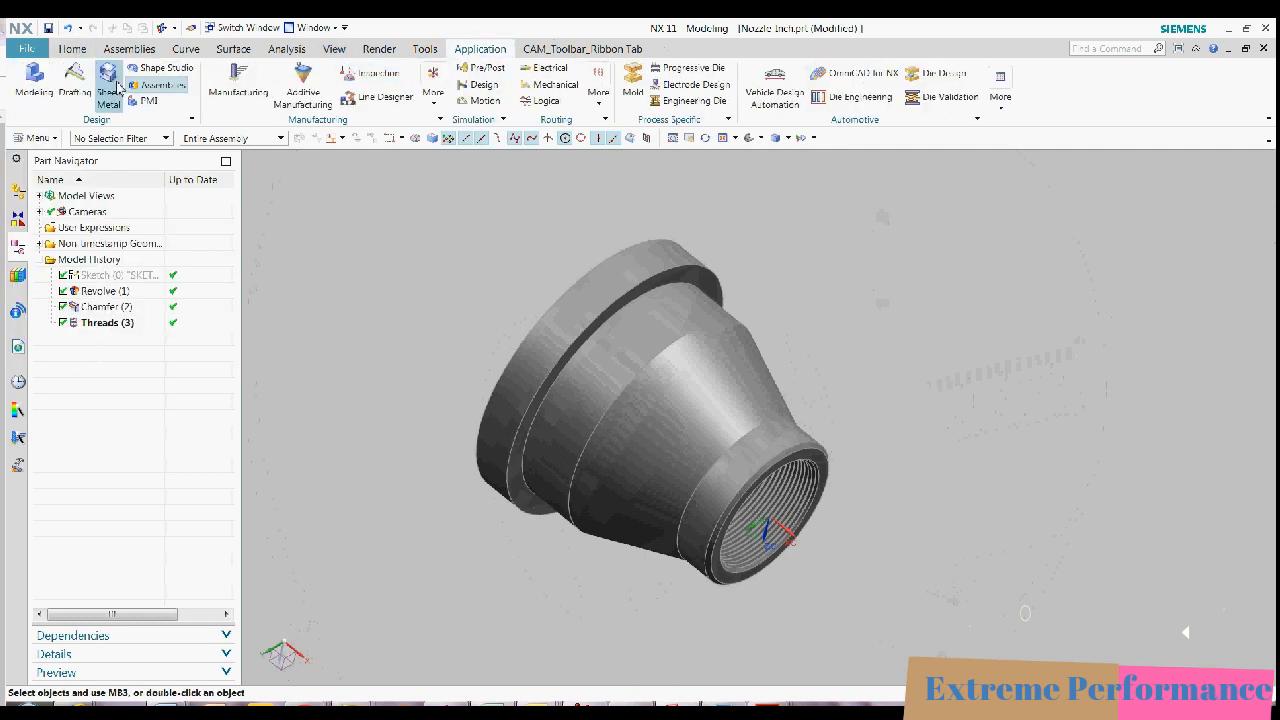
{"action": "left_click", "coordinate": [238, 88]}
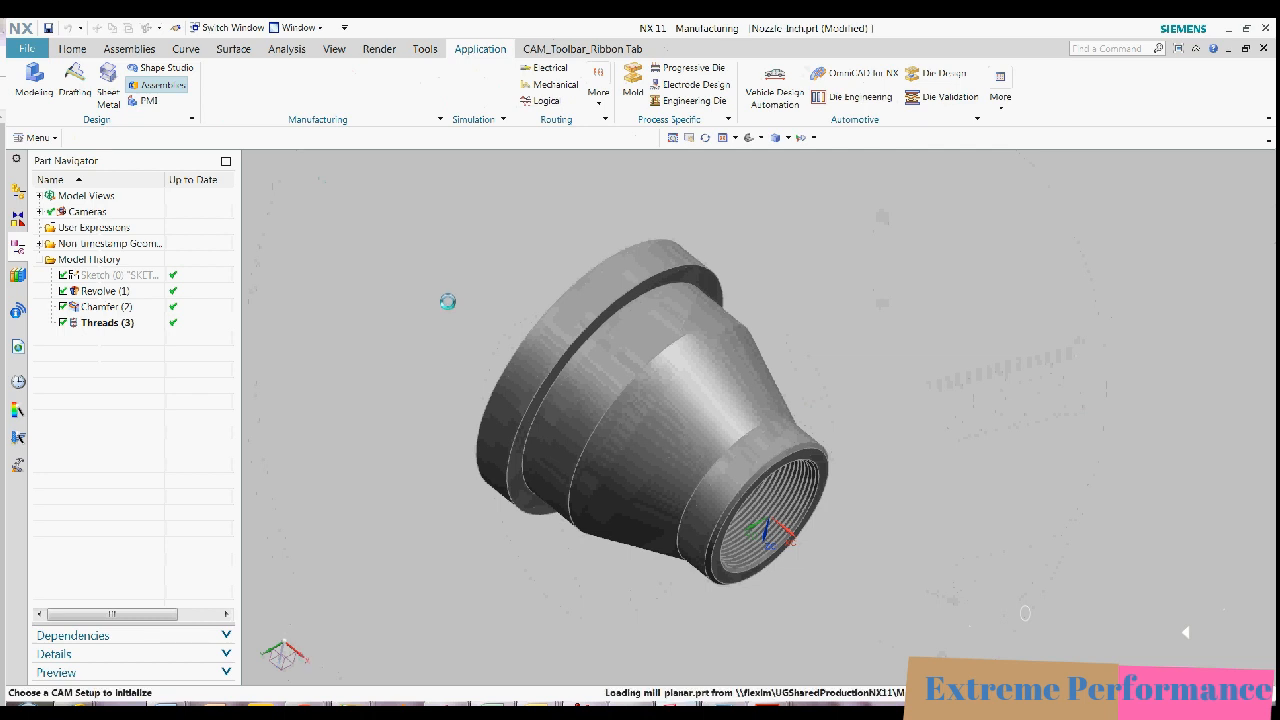
{"action": "left_click", "coordinate": [240, 444]}
{"action": "left_click", "coordinate": [359, 512]}
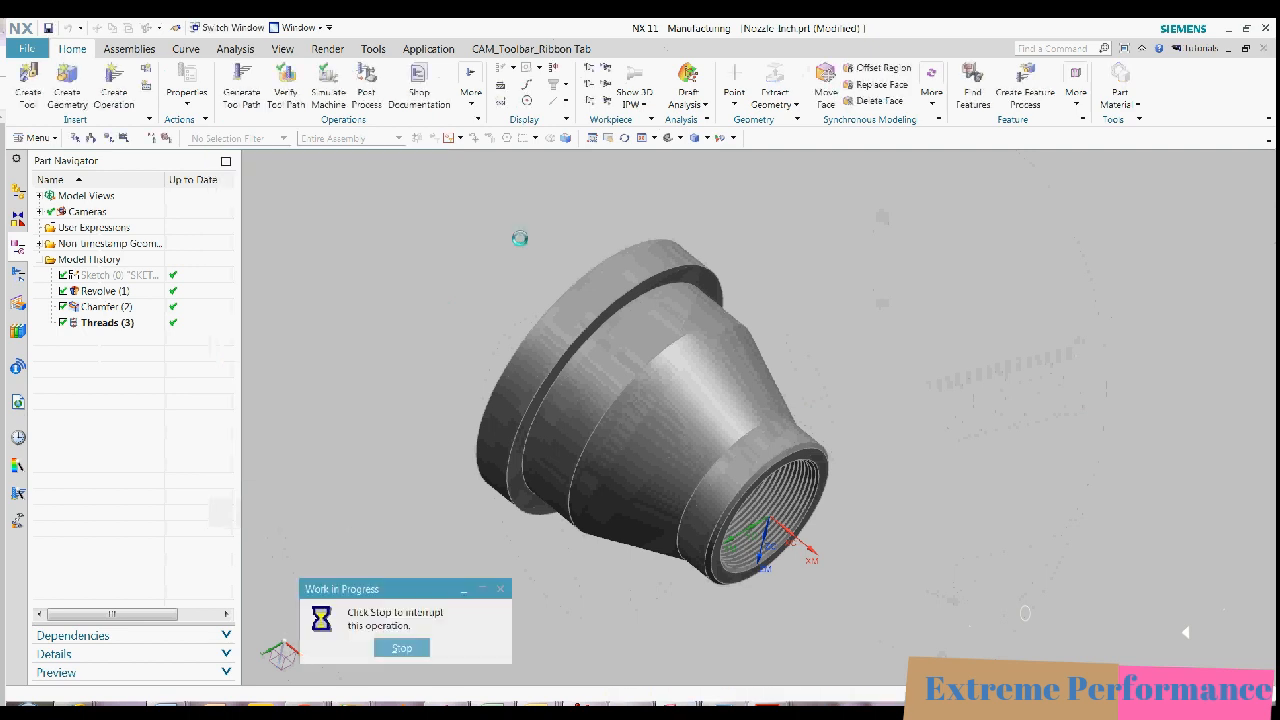
Show the operation navigator's geometry view and expand MCS_SPINDLE and WORKPIECE down to TURNING_WORKPIECE.
{"action": "left_click", "coordinate": [91, 137]}
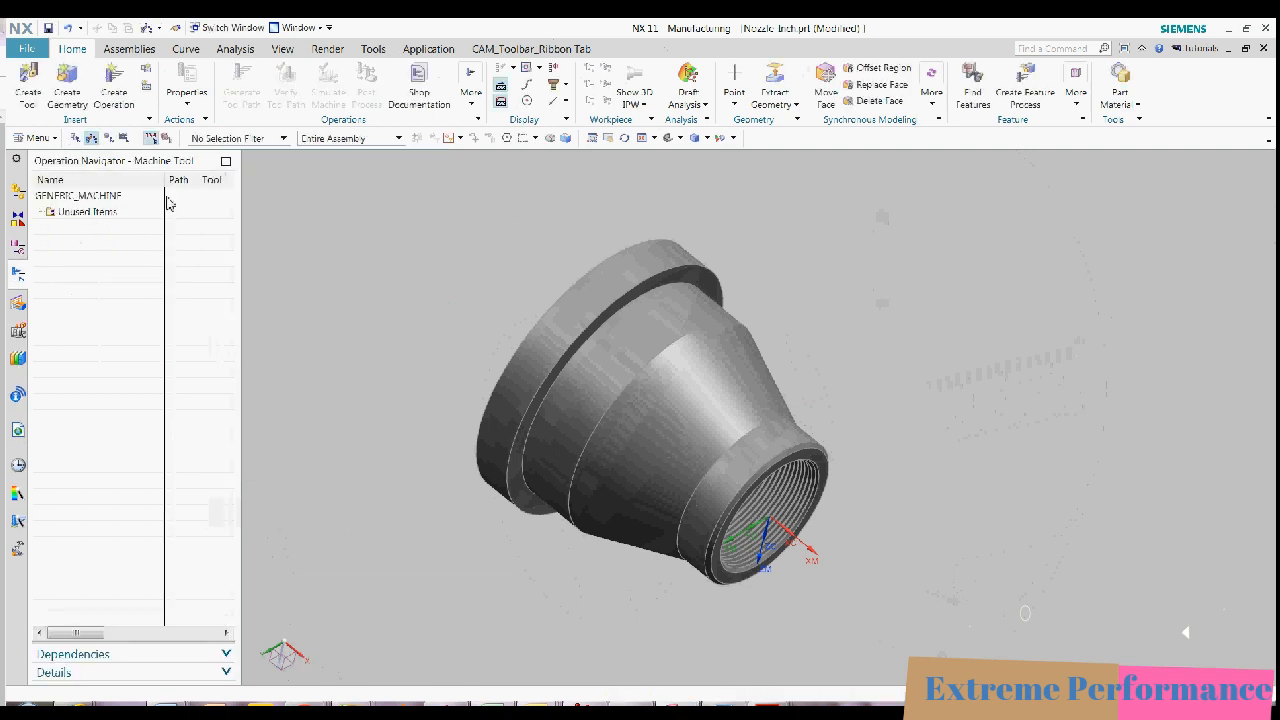
{"action": "left_click", "coordinate": [110, 141]}
{"action": "middle_click_drag", "start_coordinate": [426, 421], "coordinate": [380, 286]}
{"action": "left_click", "coordinate": [40, 227]}
{"action": "left_click", "coordinate": [52, 243]}
Rotate the MCS_SPINDLE coordinate system in 90-degree turns so ZM points along the nozzle axis out of the small end and XM points radially.
{"action": "left_click", "coordinate": [140, 228]}
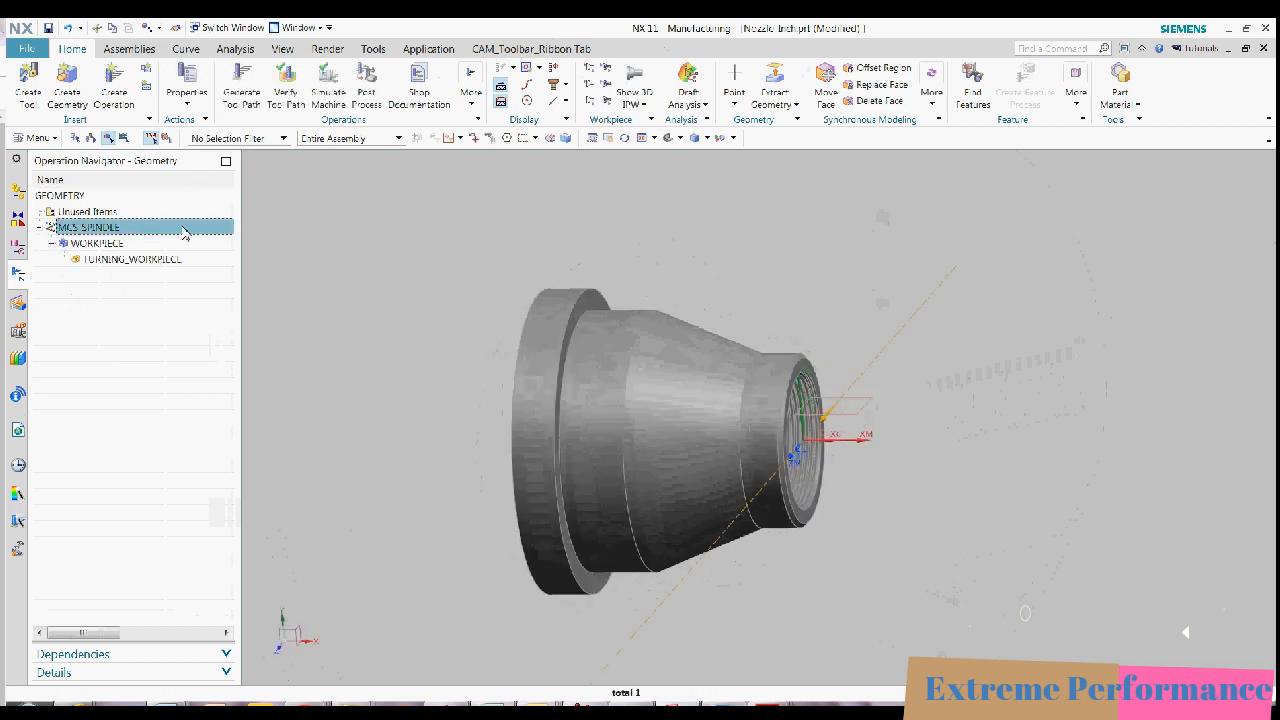
{"action": "middle_click_drag", "start_coordinate": [563, 274], "coordinate": [886, 397]}
{"action": "type", "text": "90"}
{"action": "key", "text": "Return"}
{"action": "middle_click_drag", "start_coordinate": [1049, 354], "coordinate": [857, 543]}
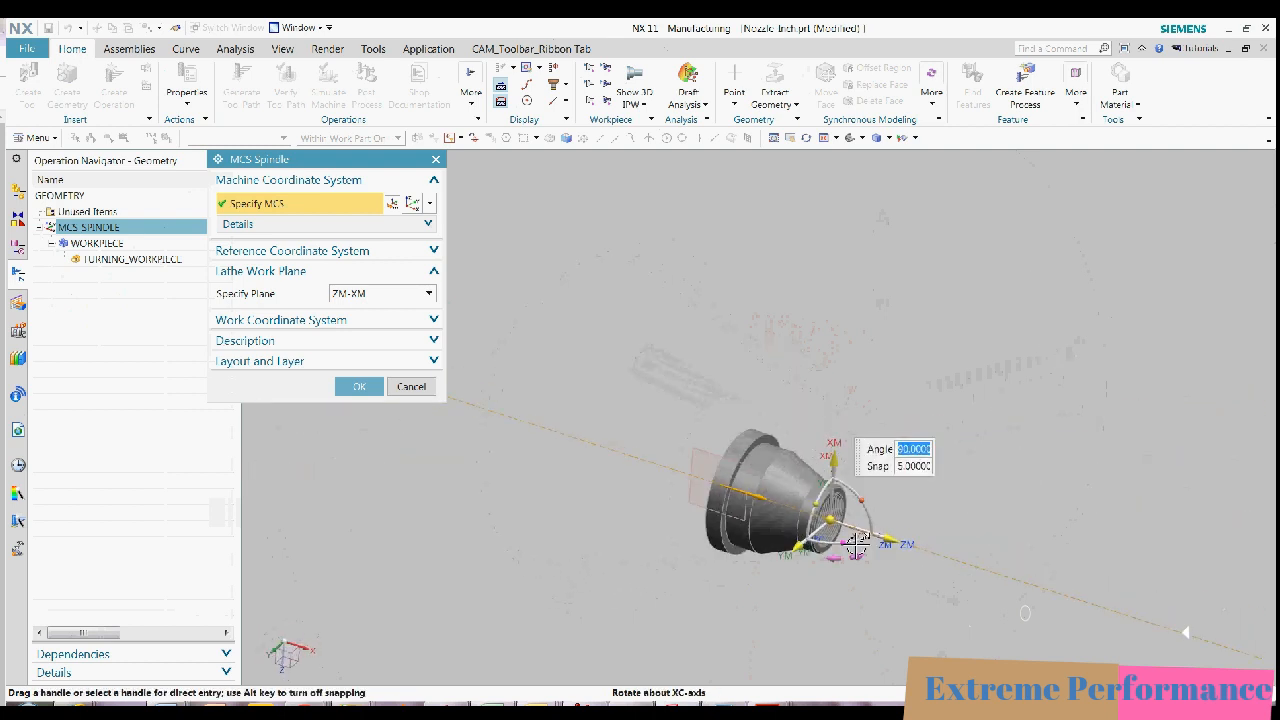
{"action": "scroll", "coordinate": [857, 543], "scroll_direction": "up", "scroll_amount": 6}
{"action": "left_click", "coordinate": [358, 389]}
{"action": "scroll", "coordinate": [966, 520], "scroll_direction": "down", "scroll_amount": 3}
{"action": "scroll", "coordinate": [968, 518], "scroll_direction": "up", "scroll_amount": 1}
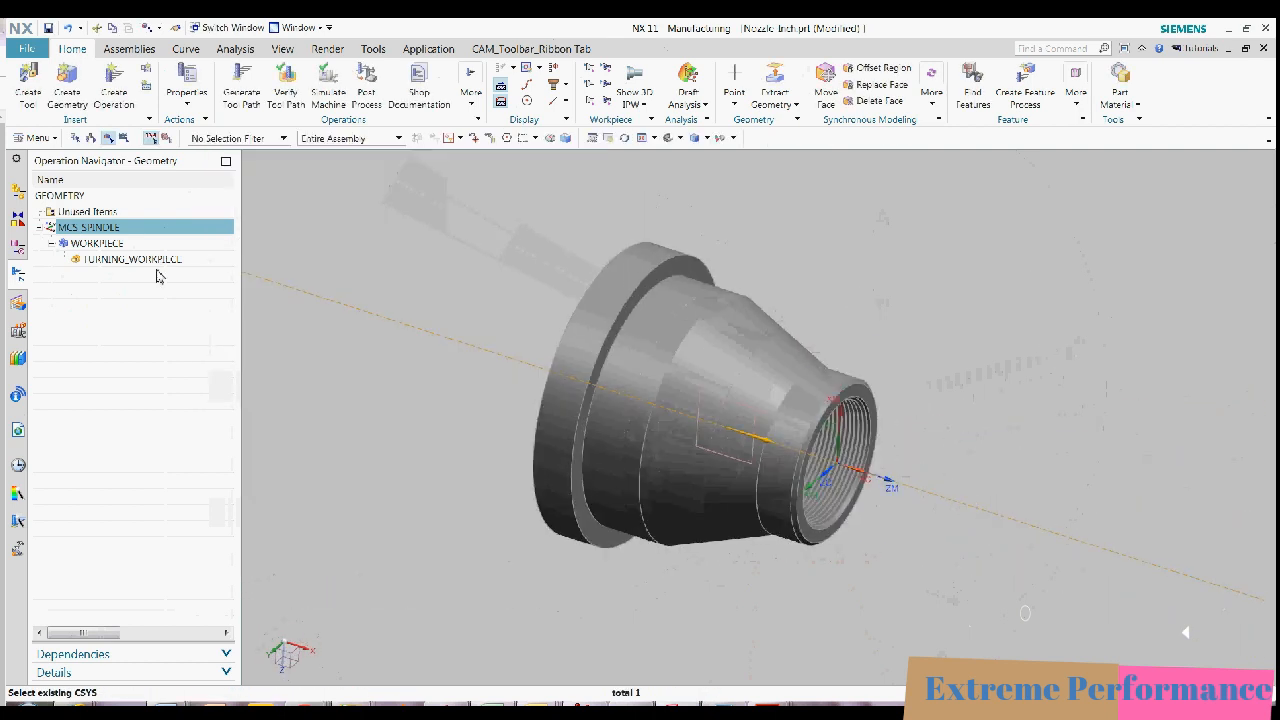
Create the turning tool OD_80_L under GENERIC_MACHINE and set its tool number to 1.
{"action": "left_click", "coordinate": [91, 138]}
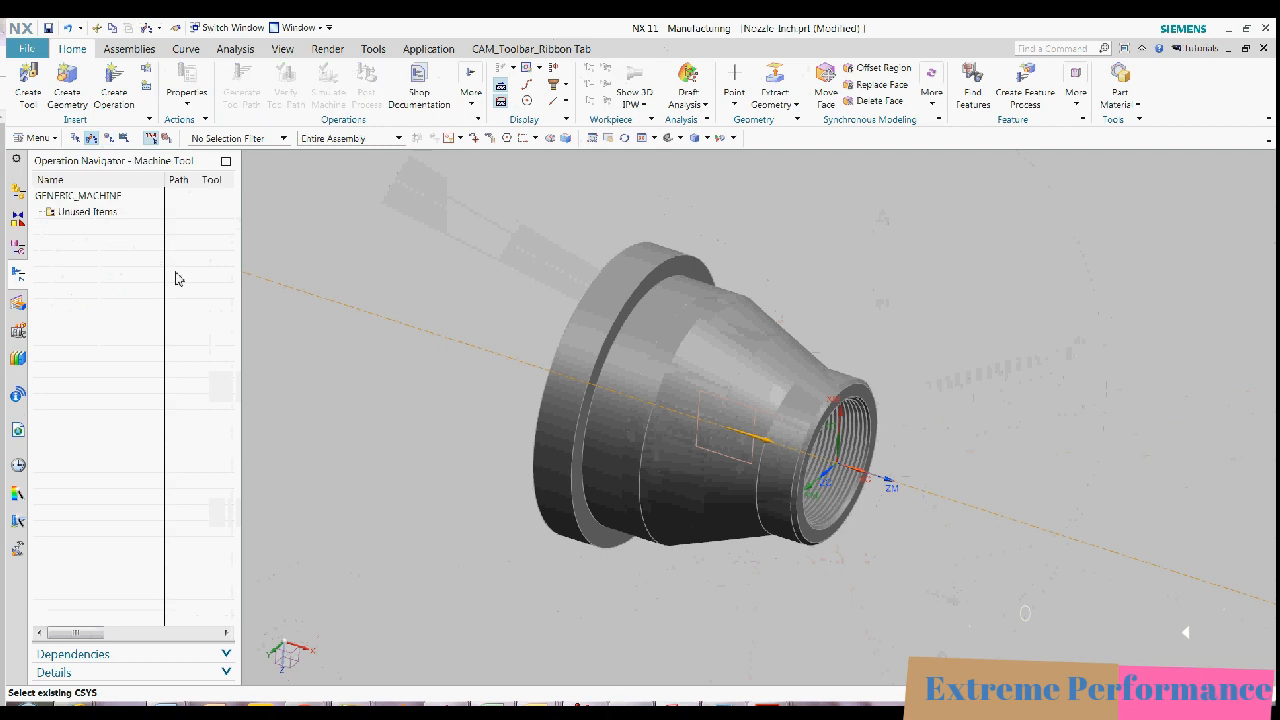
{"action": "left_click", "coordinate": [28, 80]}
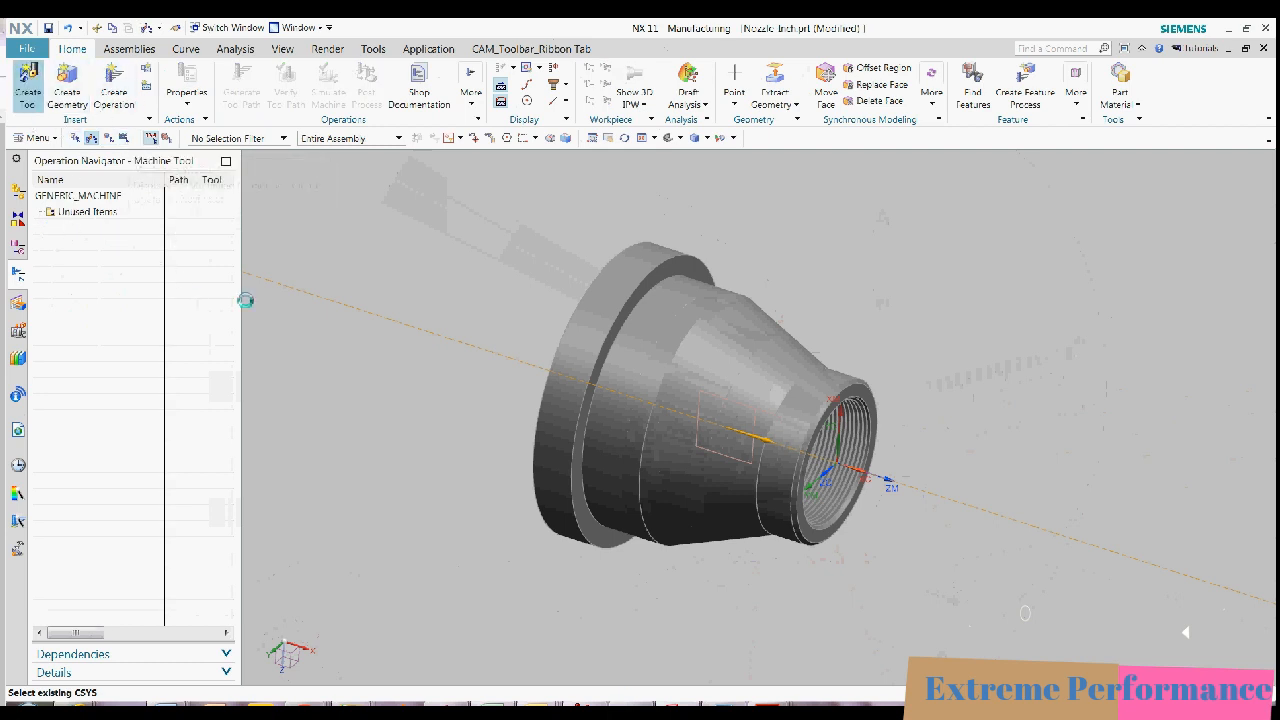
{"action": "left_click", "coordinate": [315, 329]}
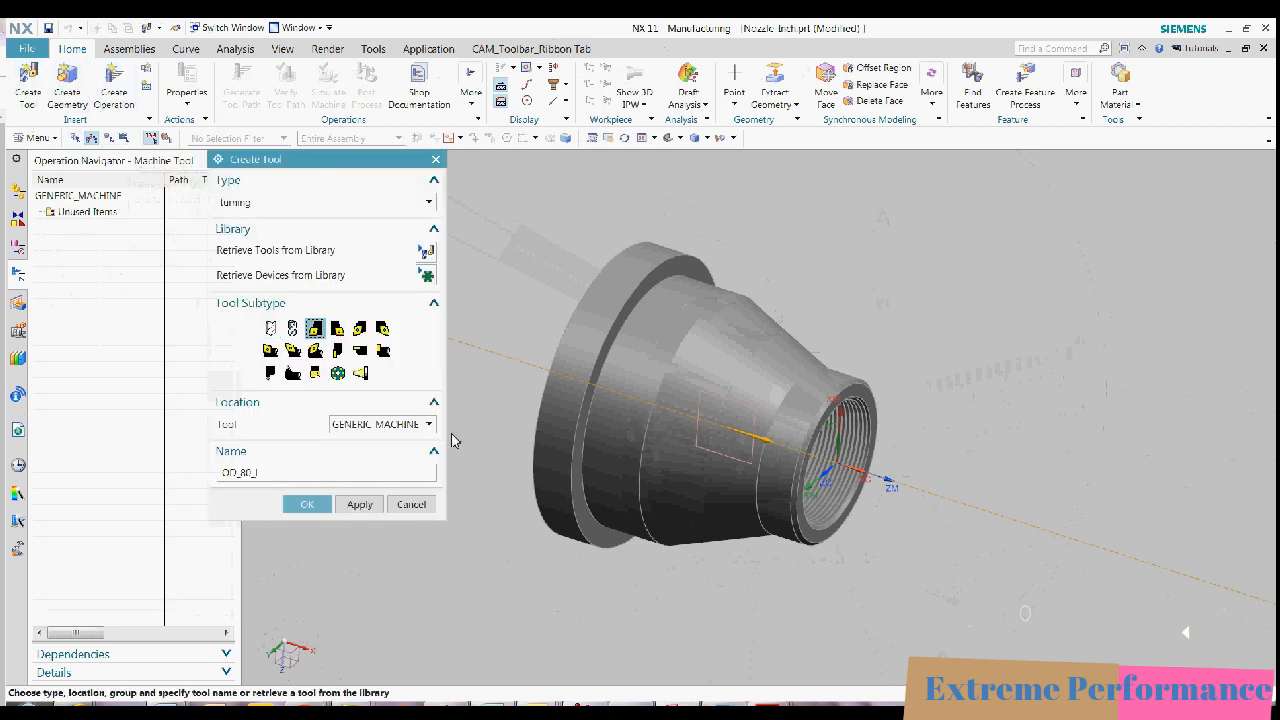
{"action": "left_click", "coordinate": [307, 504]}
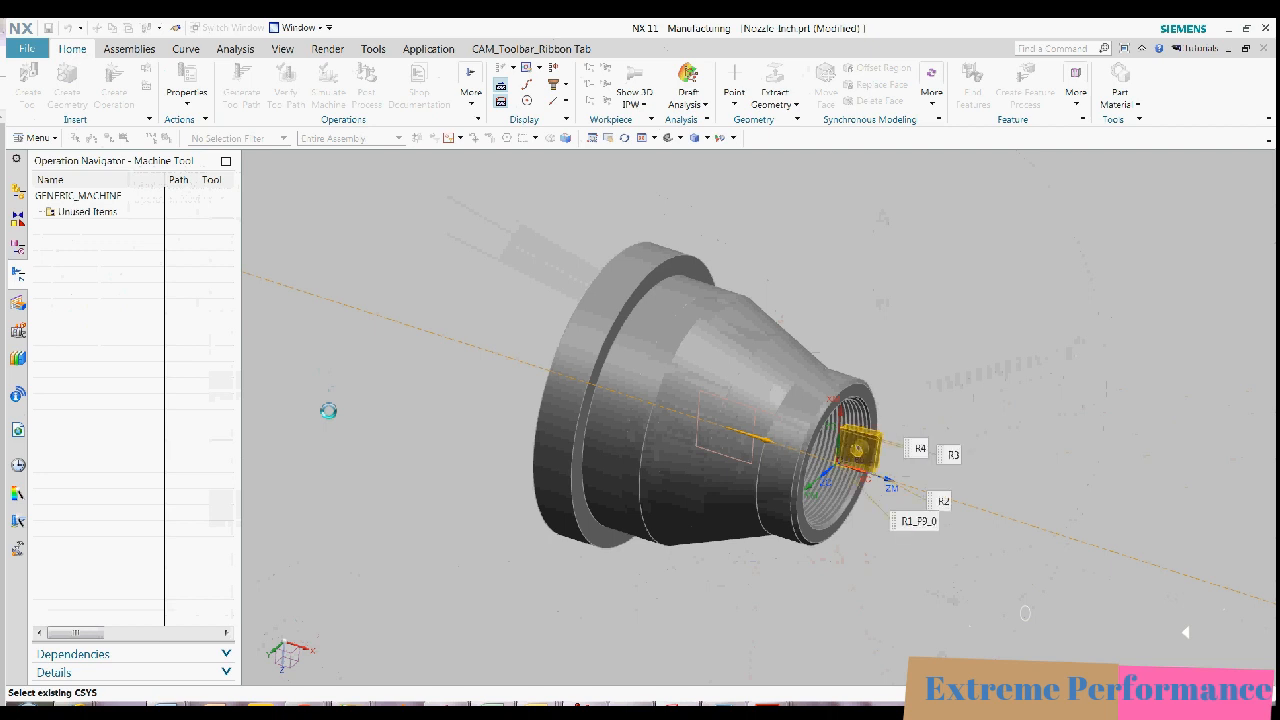
{"action": "scroll", "coordinate": [330, 490], "scroll_direction": "down", "scroll_amount": 3}
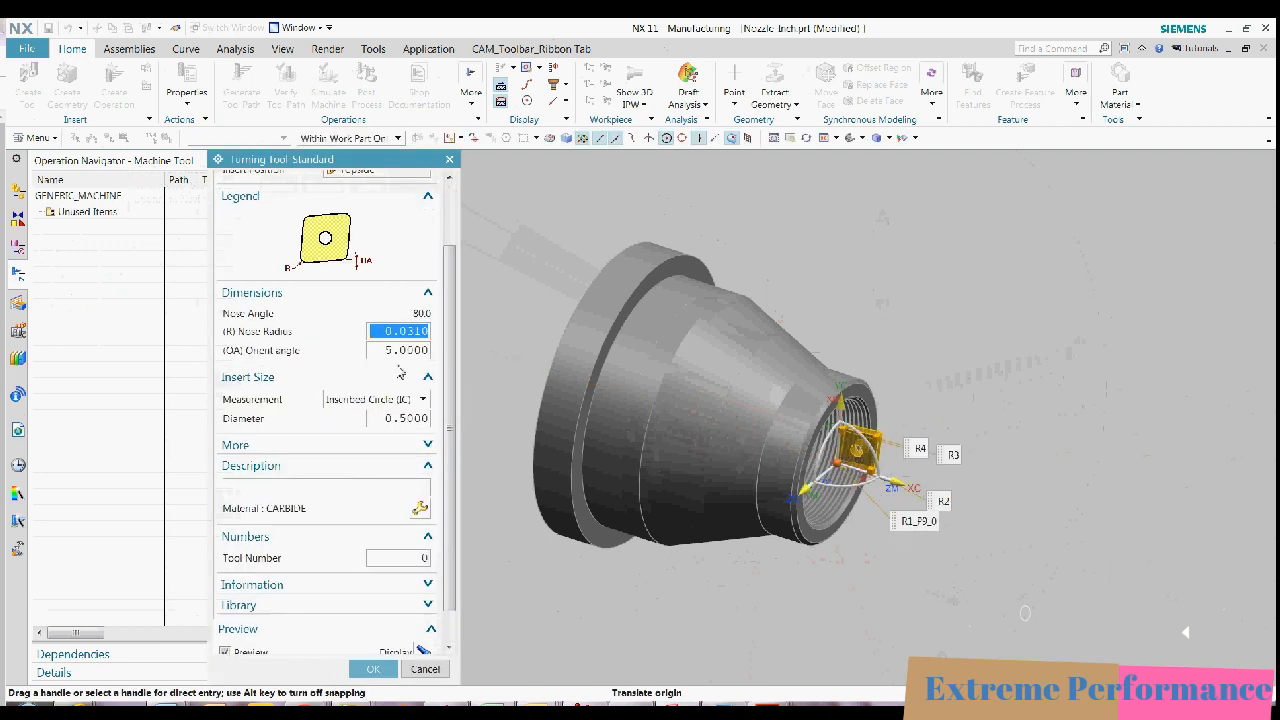
{"action": "left_click_drag", "start_coordinate": [421, 526], "coordinate": [517, 526]}
{"action": "type", "text": "1"}
Enable the turn holder for OD_80_L with left-hand L-Style and square shank, and finish the tool.
{"action": "scroll", "coordinate": [414, 400], "scroll_direction": "up", "scroll_amount": 3}
{"action": "left_click", "coordinate": [279, 186]}
{"action": "left_click", "coordinate": [230, 227]}
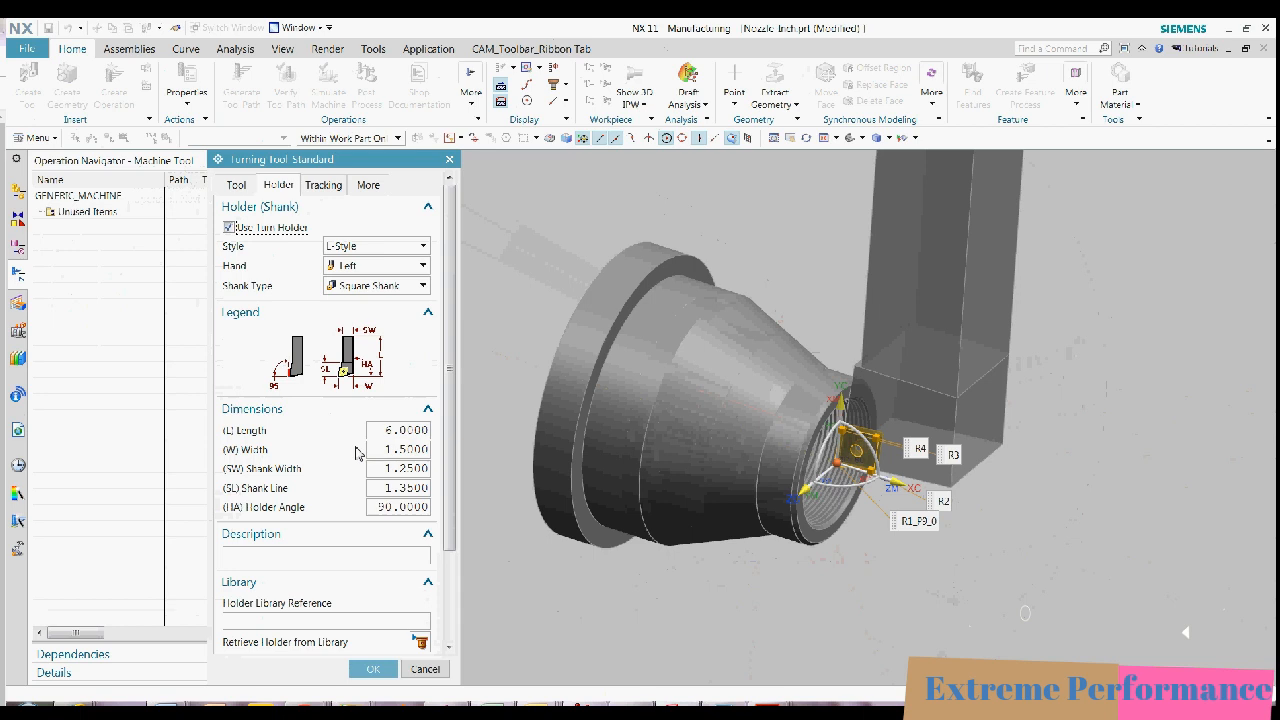
{"action": "scroll", "coordinate": [406, 484], "scroll_direction": "down", "scroll_amount": 3}
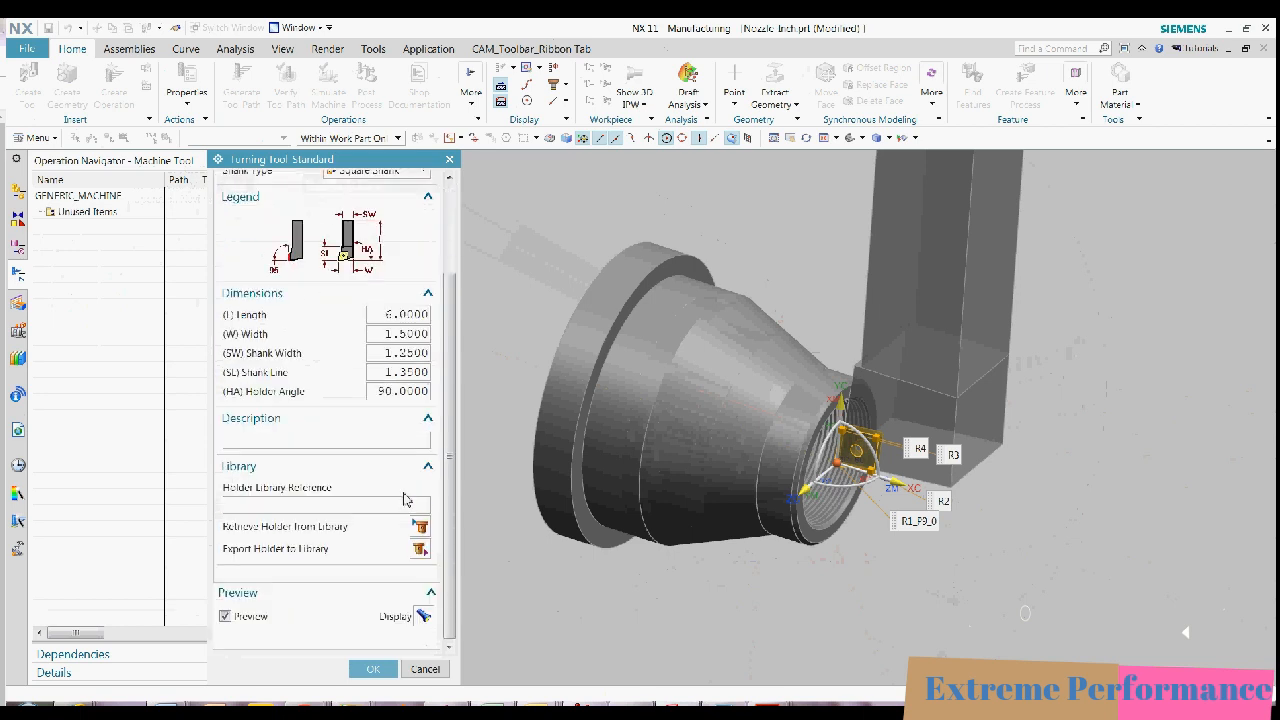
{"action": "left_click", "coordinate": [373, 669]}
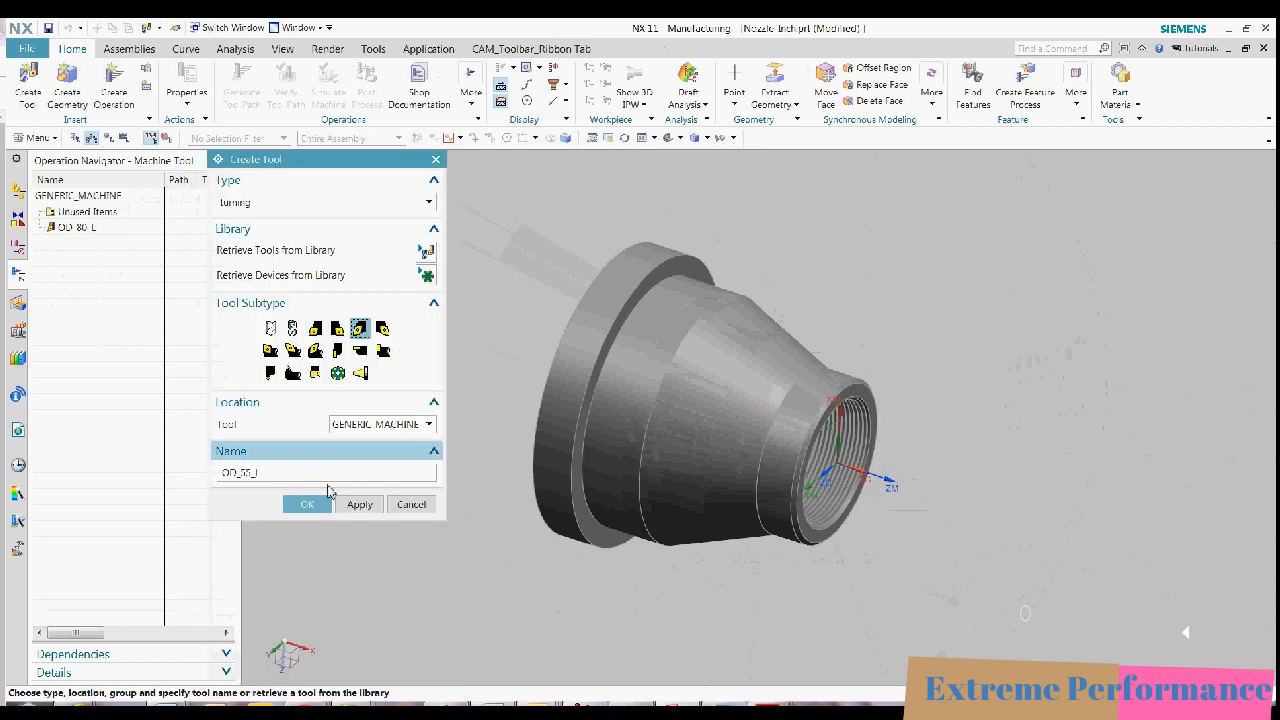
Create the turning tool OD_55_L under GENERIC_MACHINE and set its tool number to 2.
{"action": "left_click", "coordinate": [354, 329]}
{"action": "left_click", "coordinate": [307, 505]}
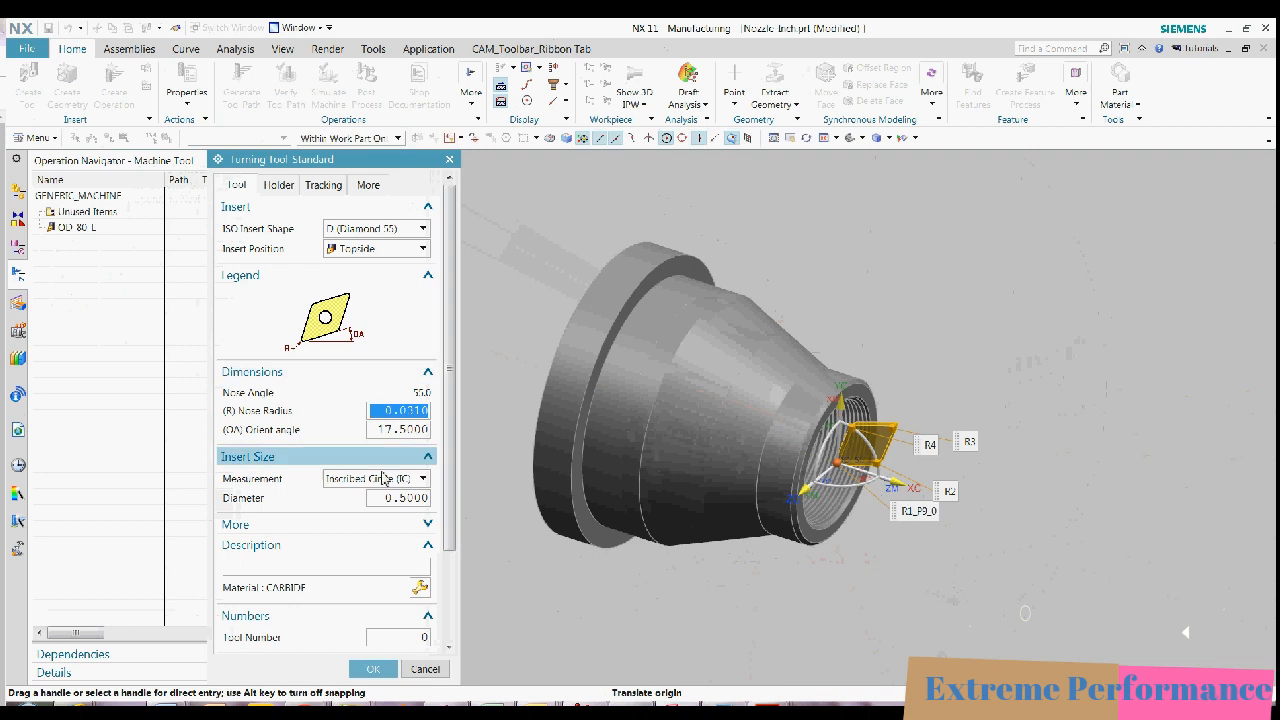
{"action": "type", "text": "2"}
{"action": "scroll", "coordinate": [358, 236], "scroll_direction": "up", "scroll_amount": 3}
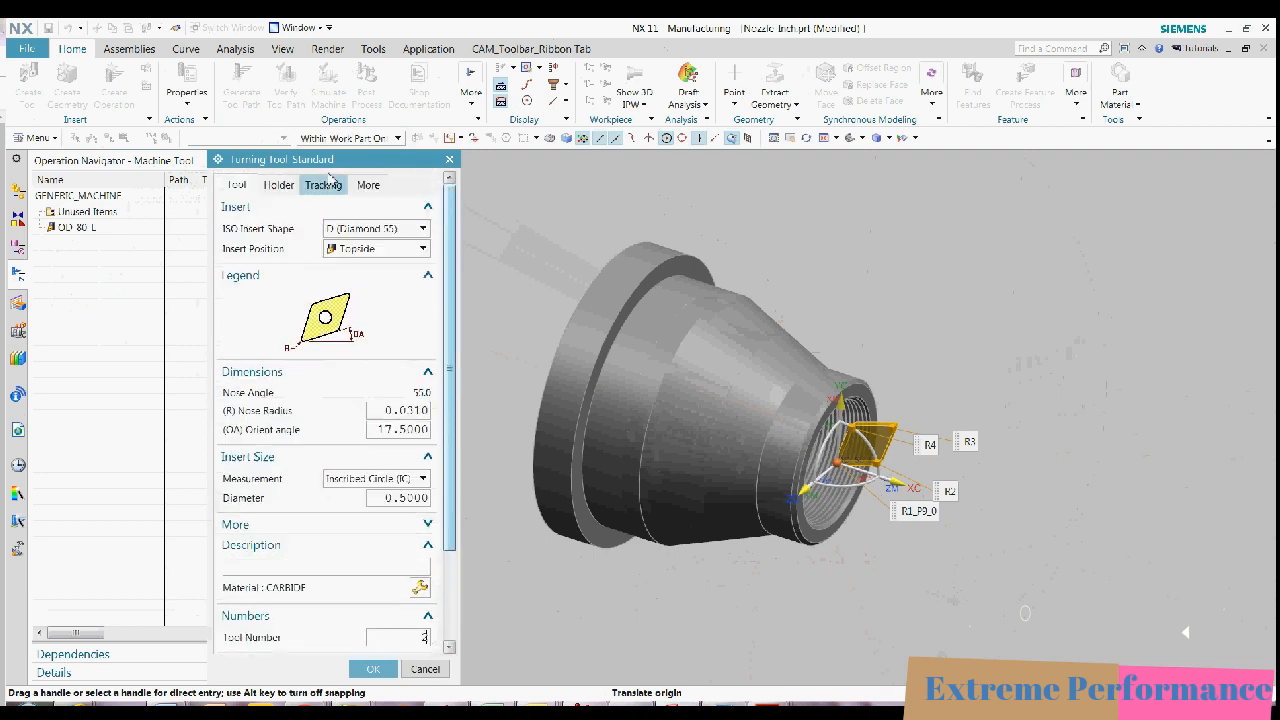
Enable the turn holder for OD_55_L, set its tracking point's P number to P3, and finish the tool.
{"action": "left_click", "coordinate": [287, 191]}
{"action": "left_click", "coordinate": [231, 222]}
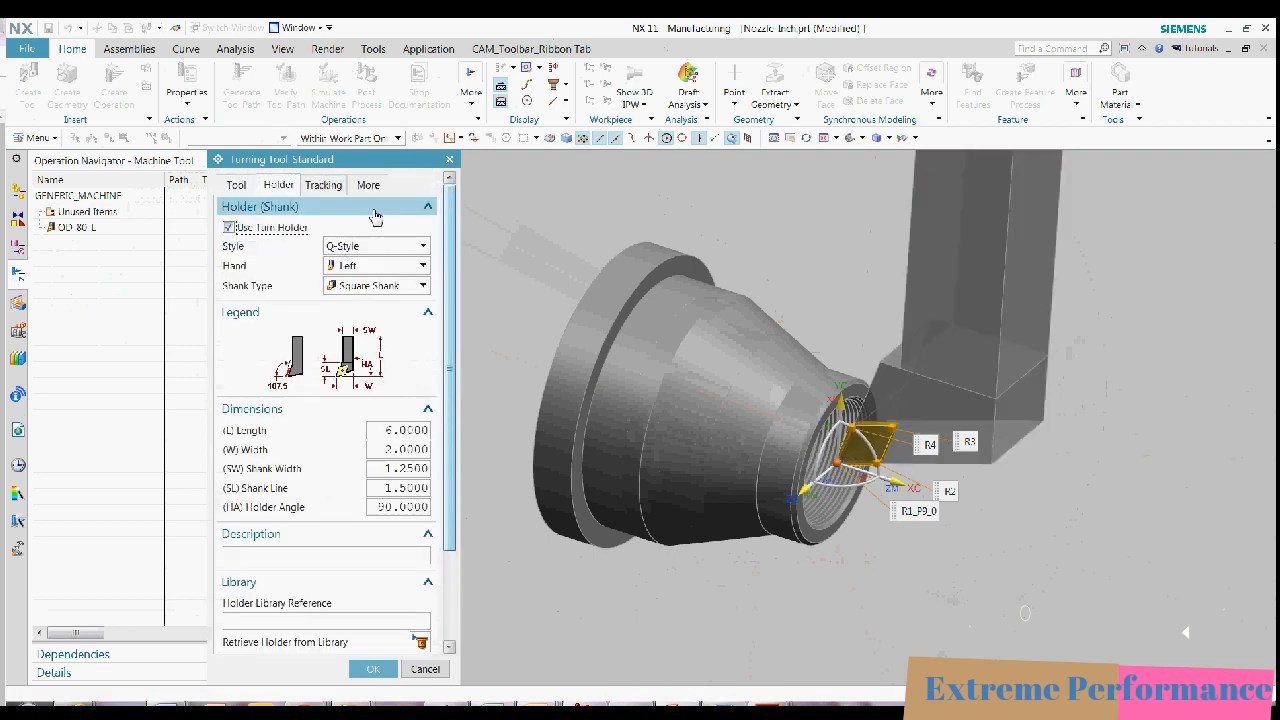
{"action": "left_click", "coordinate": [323, 185]}
{"action": "left_click", "coordinate": [375, 267]}
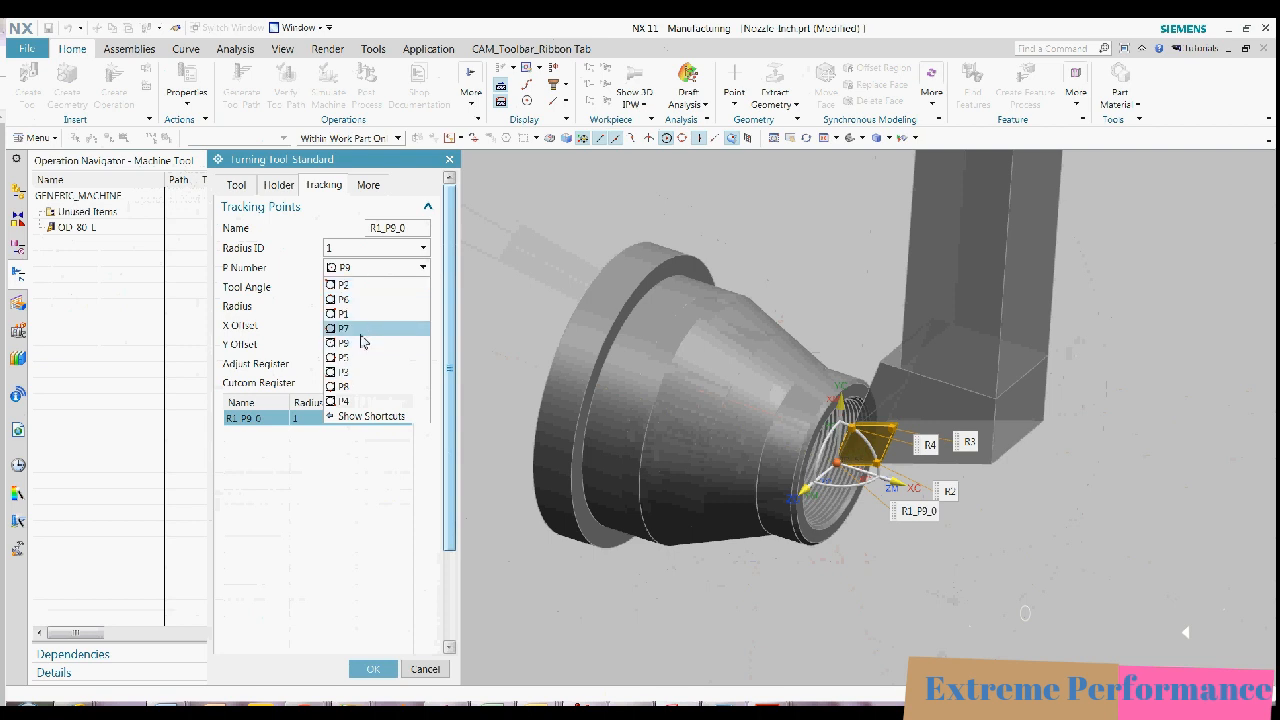
{"action": "left_click", "coordinate": [372, 371]}
{"action": "scroll", "coordinate": [395, 535], "scroll_direction": "down", "scroll_amount": 5}
{"action": "left_click", "coordinate": [372, 668]}
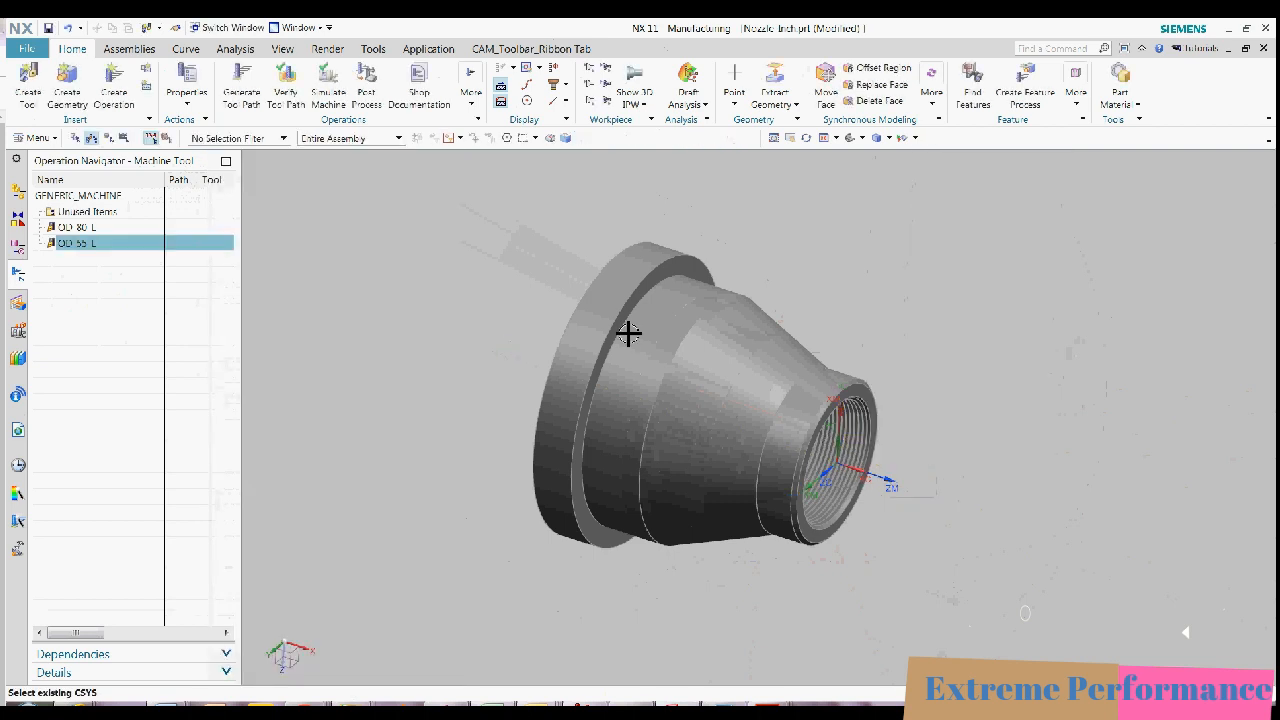
Create the internal threading tool ID_THREAD_L under GENERIC_MACHINE and inspect its insert inside the nozzle's threaded bore.
{"action": "left_click", "coordinate": [22, 98]}
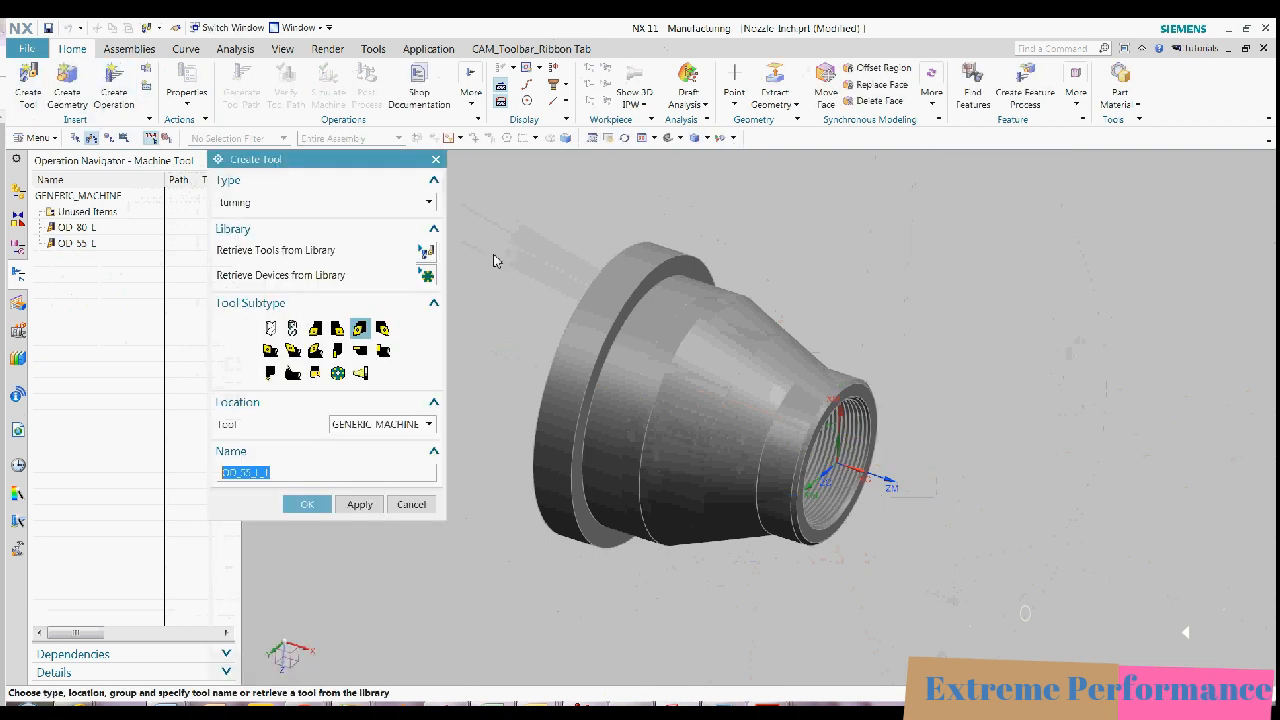
{"action": "left_click", "coordinate": [292, 372]}
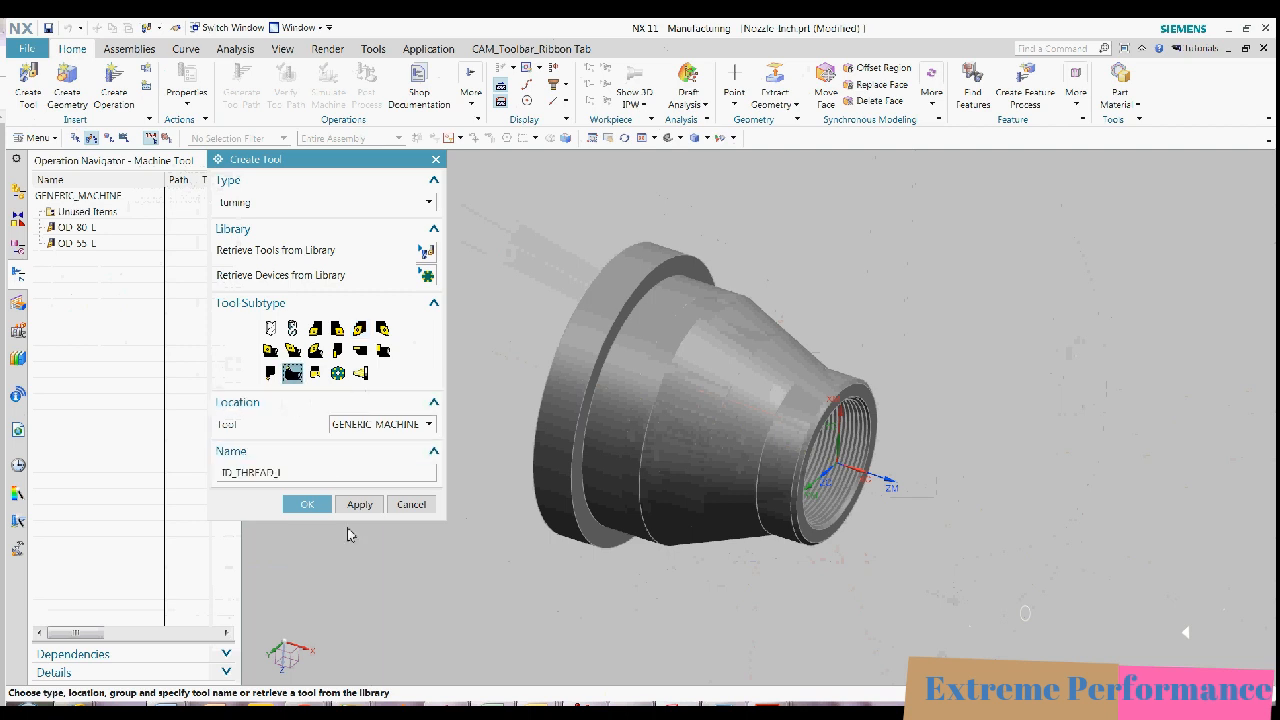
{"action": "left_click", "coordinate": [307, 504]}
{"action": "scroll", "coordinate": [850, 500], "scroll_direction": "up", "scroll_amount": 6}
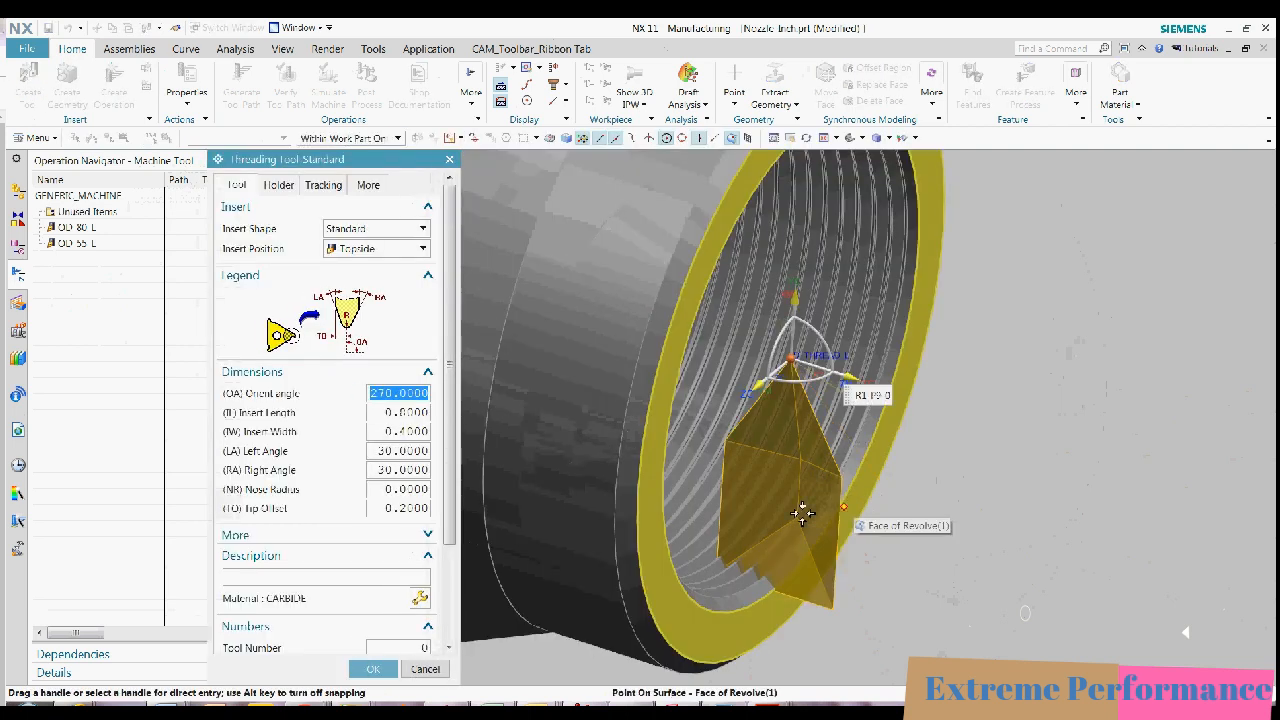
{"action": "scroll", "coordinate": [803, 514], "scroll_direction": "down", "scroll_amount": 3}
{"action": "left_click_drag", "start_coordinate": [797, 380], "coordinate": [806, 330]}
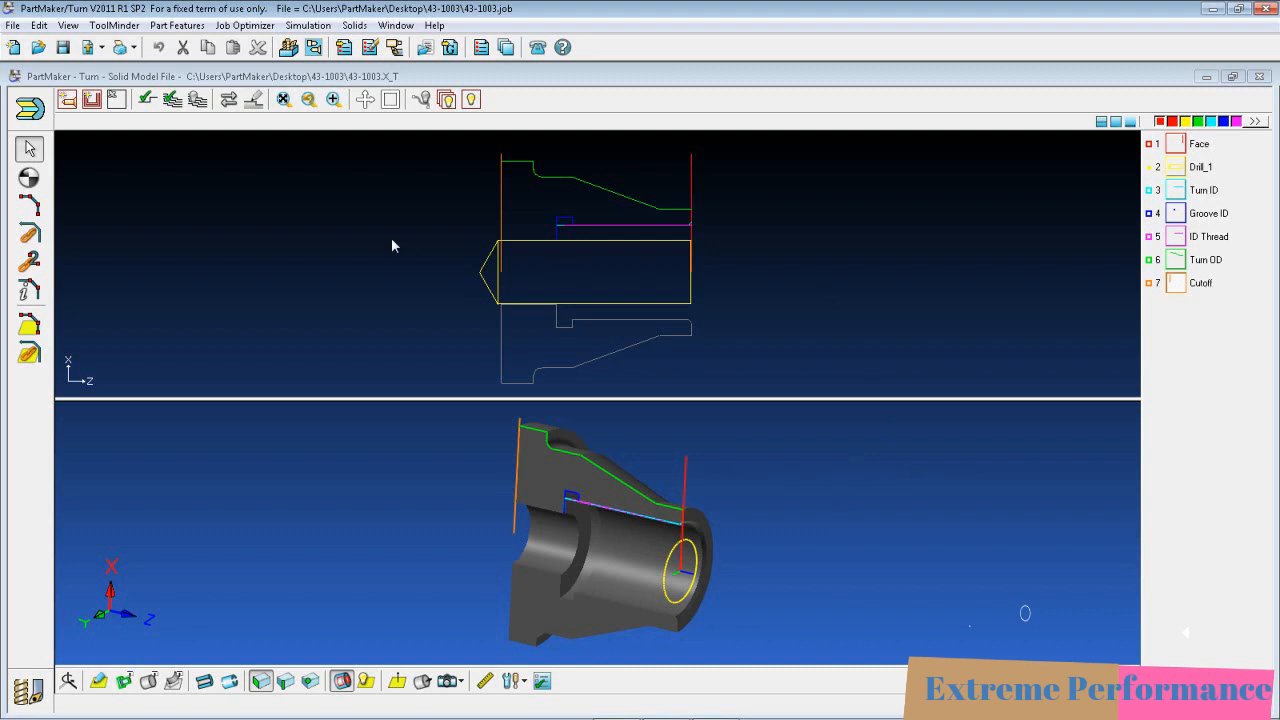
Switch to PartMaker/Turn and open the machining simulation from the 43-1003 job's process table.
{"action": "left_click", "coordinate": [480, 50]}
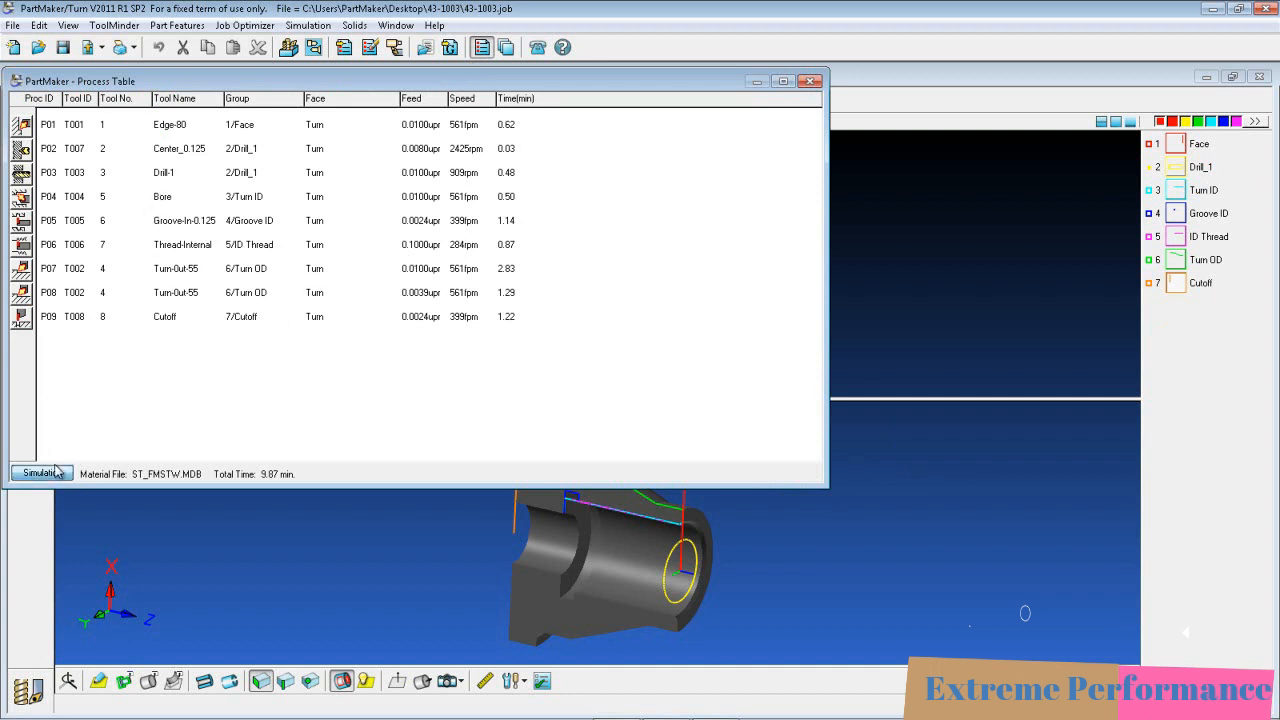
{"action": "left_click", "coordinate": [57, 472]}
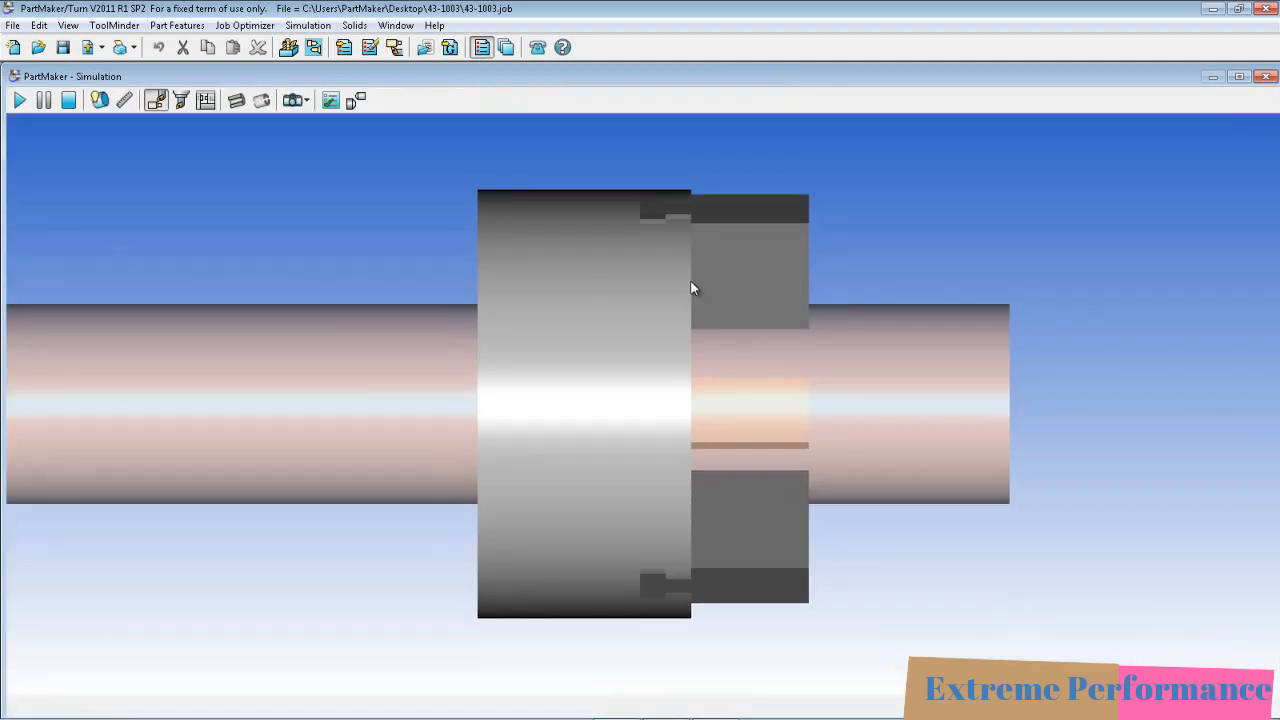
{"action": "middle_click_drag", "start_coordinate": [691, 282], "coordinate": [809, 337]}
Show the simulated finished part and section it along the ZY plane at X coordinate 0.
{"action": "left_click", "coordinate": [99, 101]}
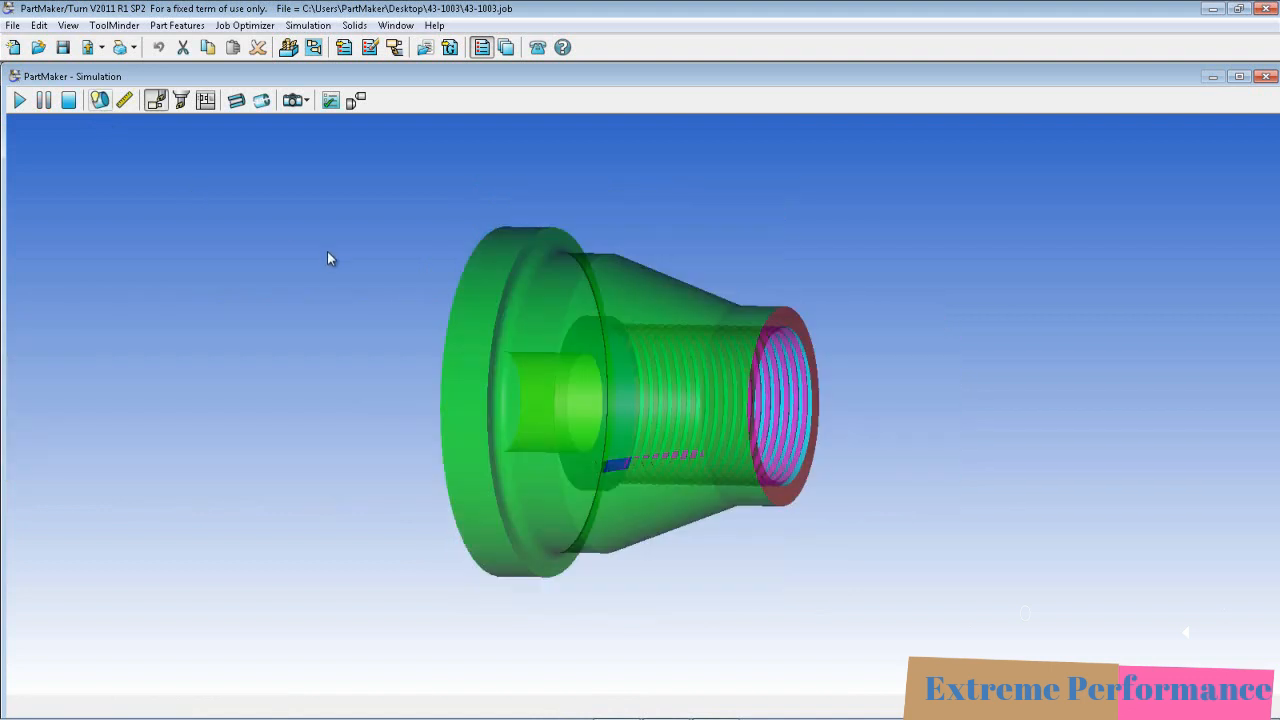
{"action": "left_click", "coordinate": [237, 100]}
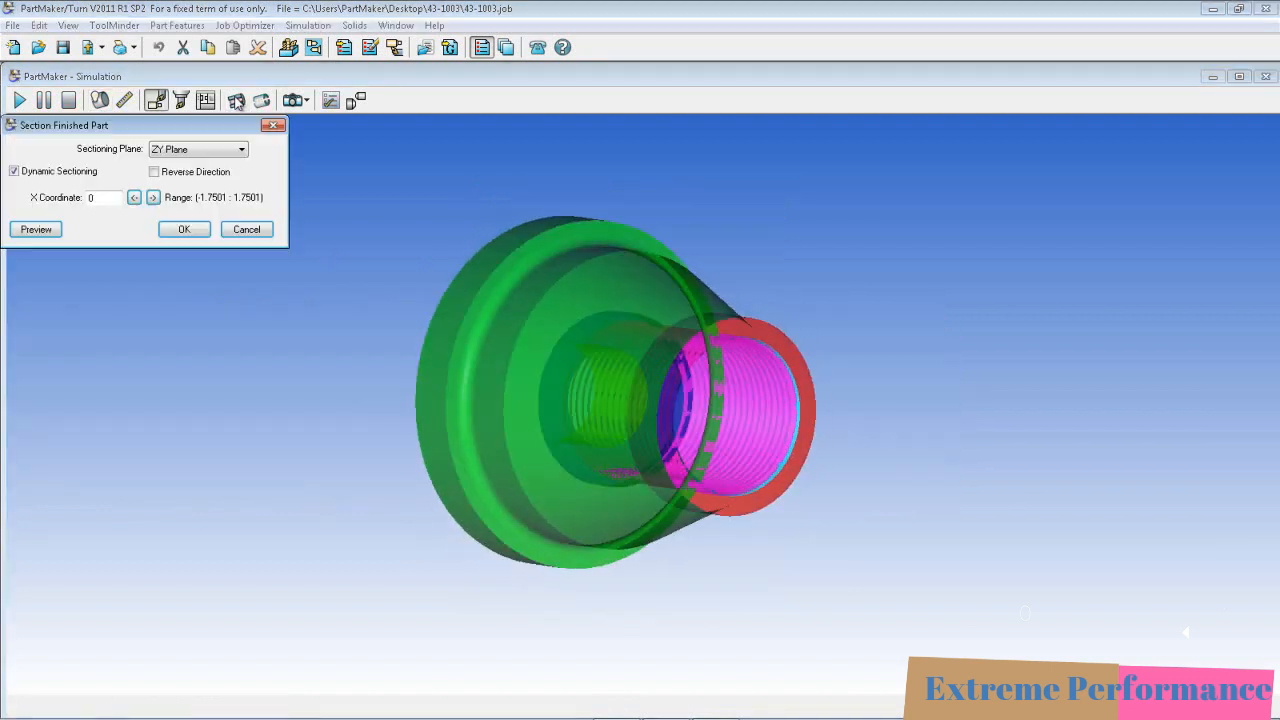
{"action": "left_click", "coordinate": [205, 232]}
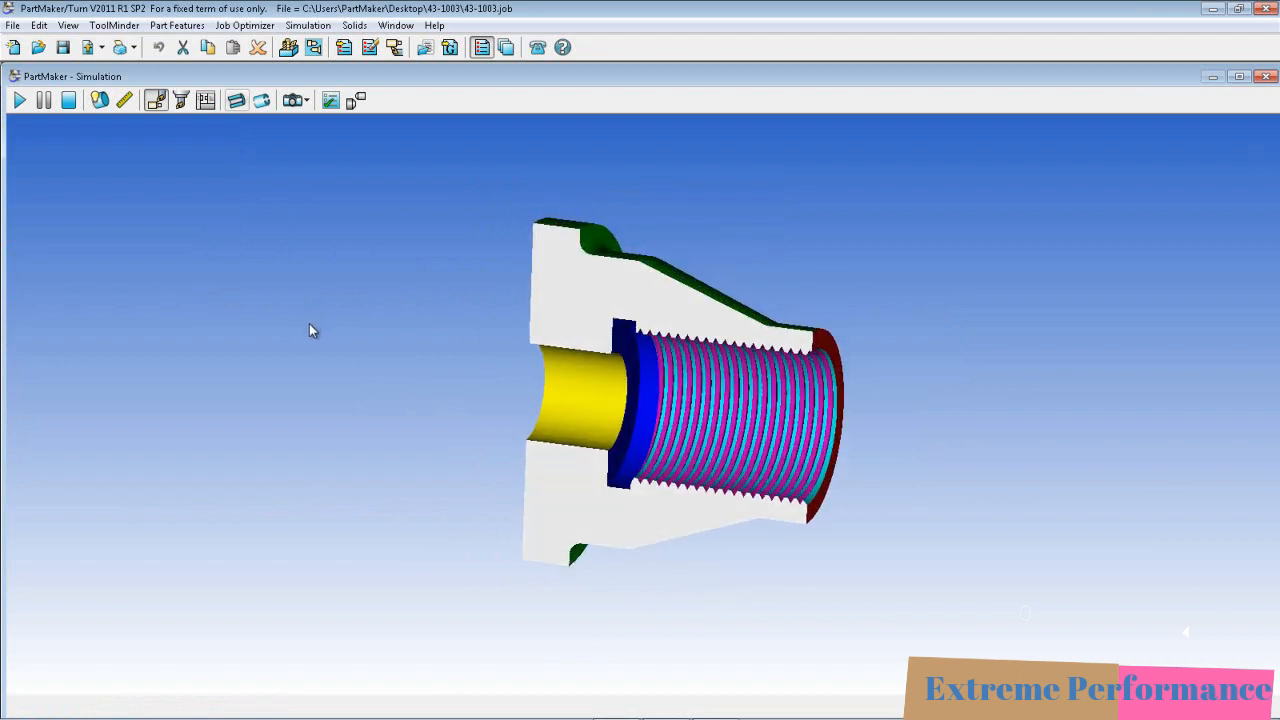
Start a new job and load the tools file 43-1003_incomplete.tdb.
{"action": "left_click", "coordinate": [15, 48]}
{"action": "left_click", "coordinate": [724, 394]}
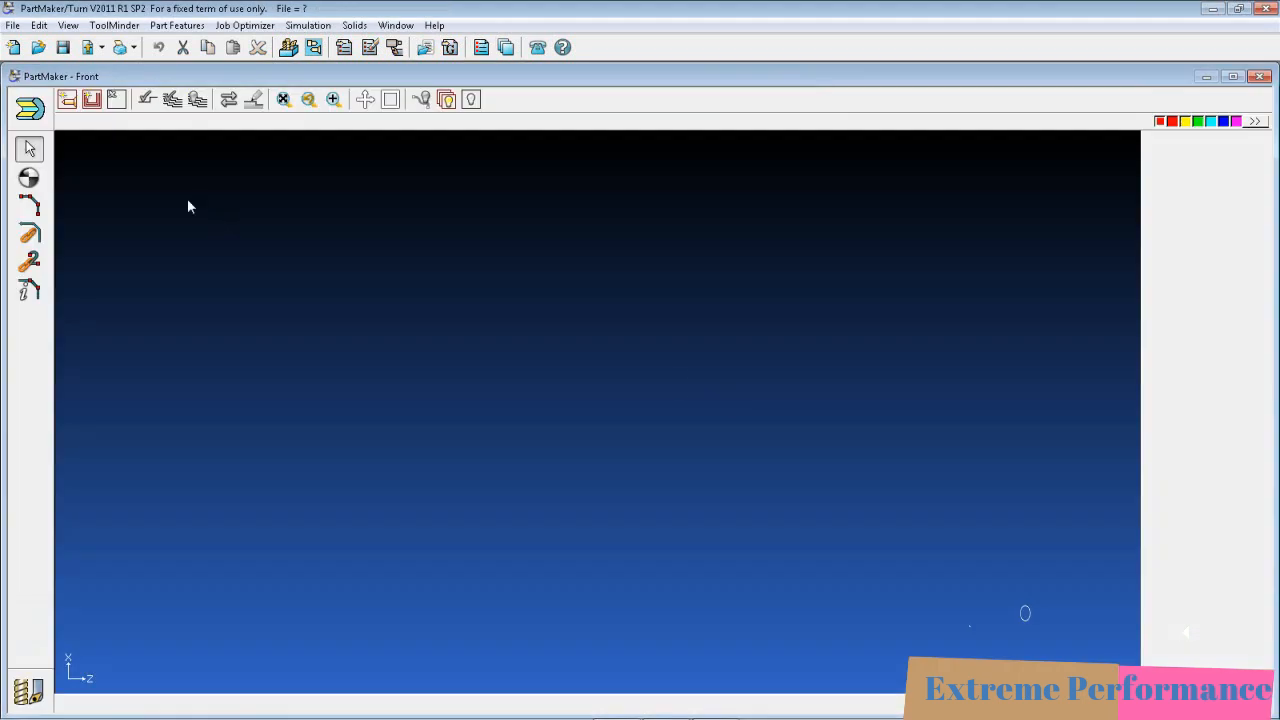
{"action": "left_click", "coordinate": [12, 25]}
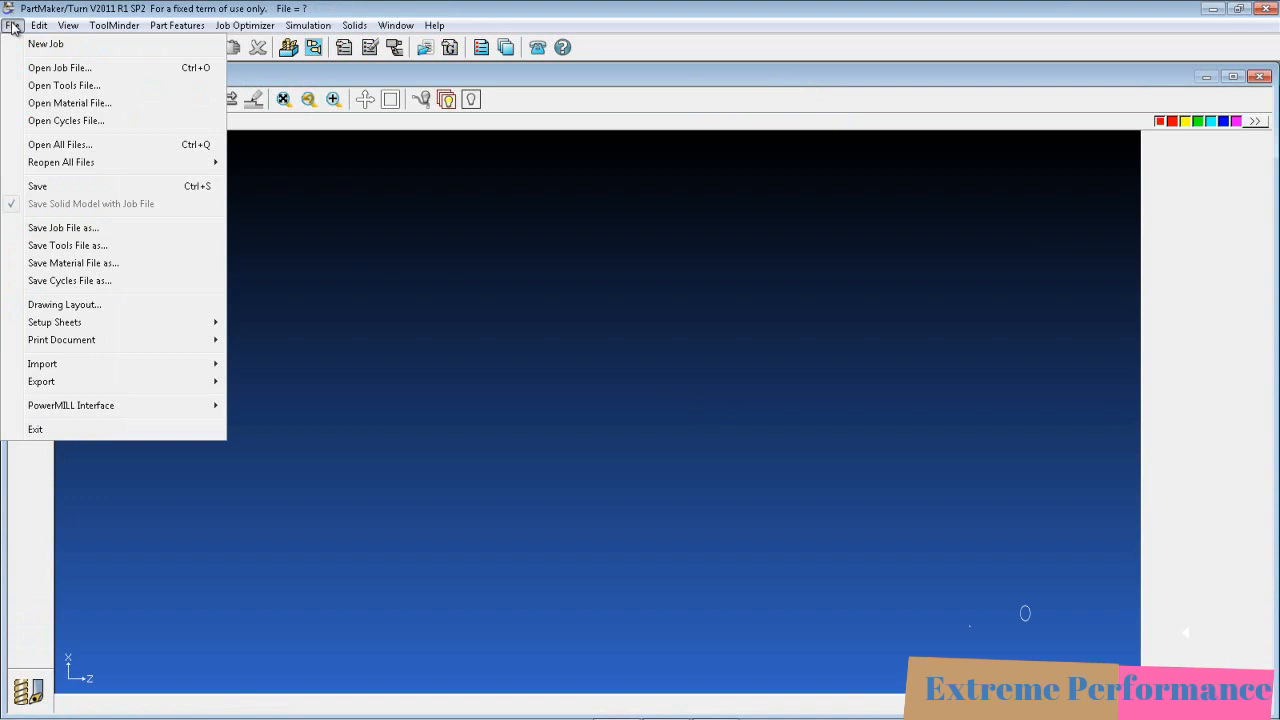
{"action": "left_click", "coordinate": [52, 88]}
{"action": "left_click", "coordinate": [255, 130]}
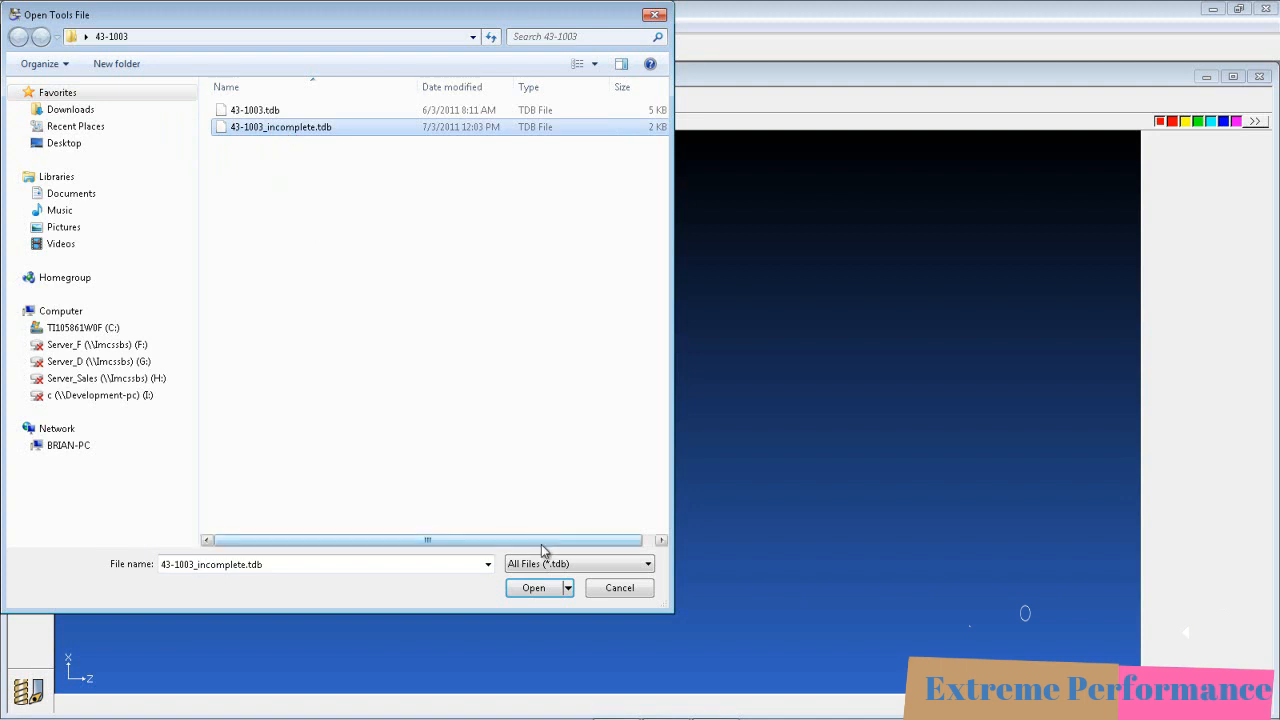
{"action": "left_click", "coordinate": [536, 590]}
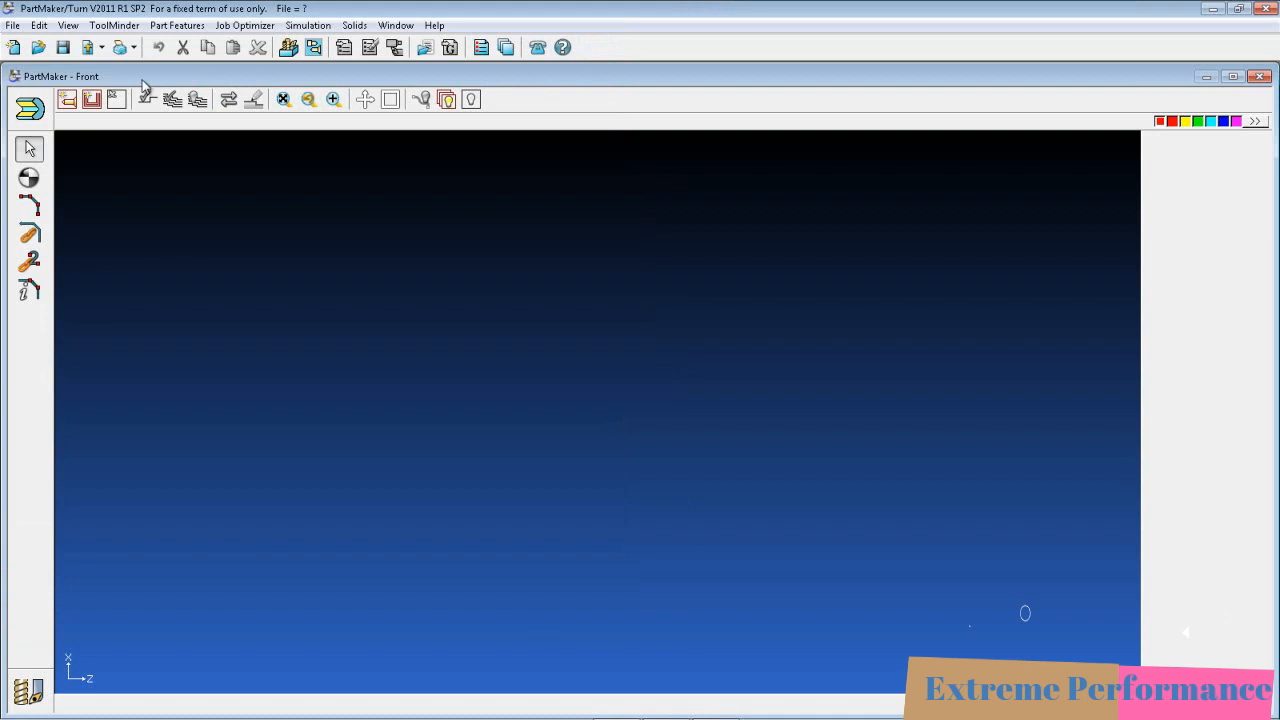
Review the tool data of the loaded tools file and close it.
{"action": "left_click", "coordinate": [114, 25]}
{"action": "left_click", "coordinate": [121, 46]}
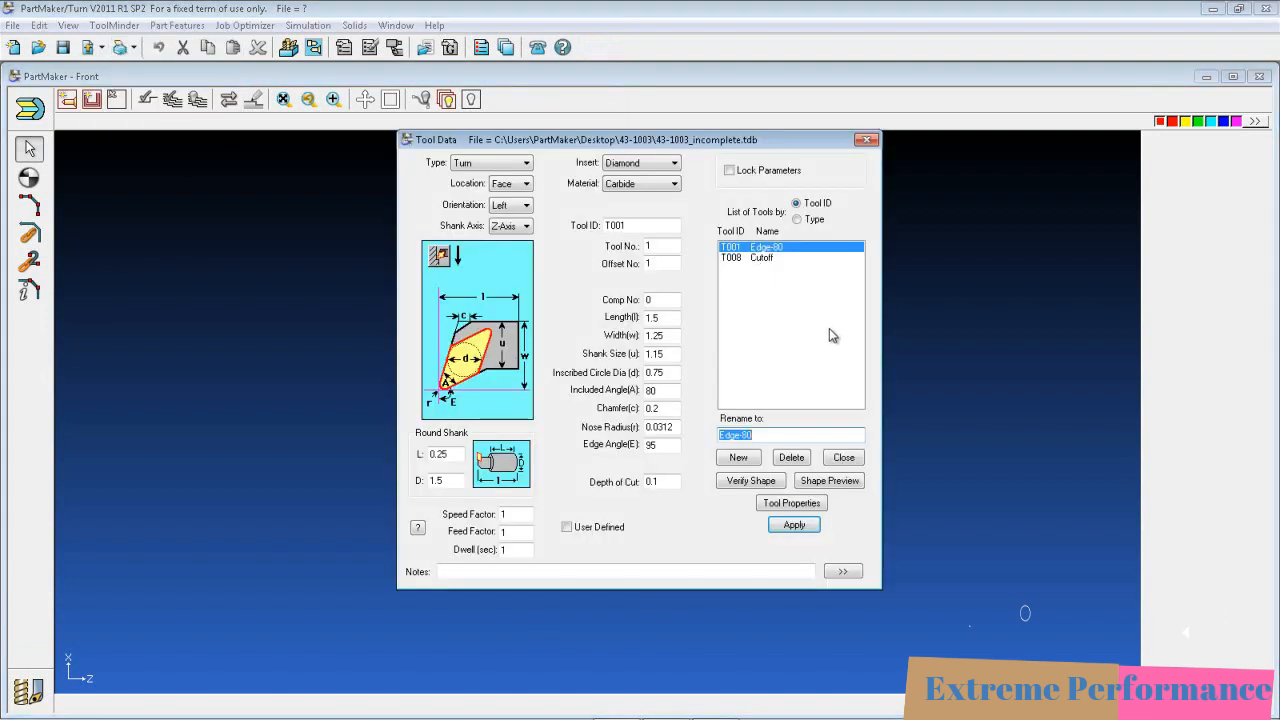
{"action": "left_click", "coordinate": [844, 457]}
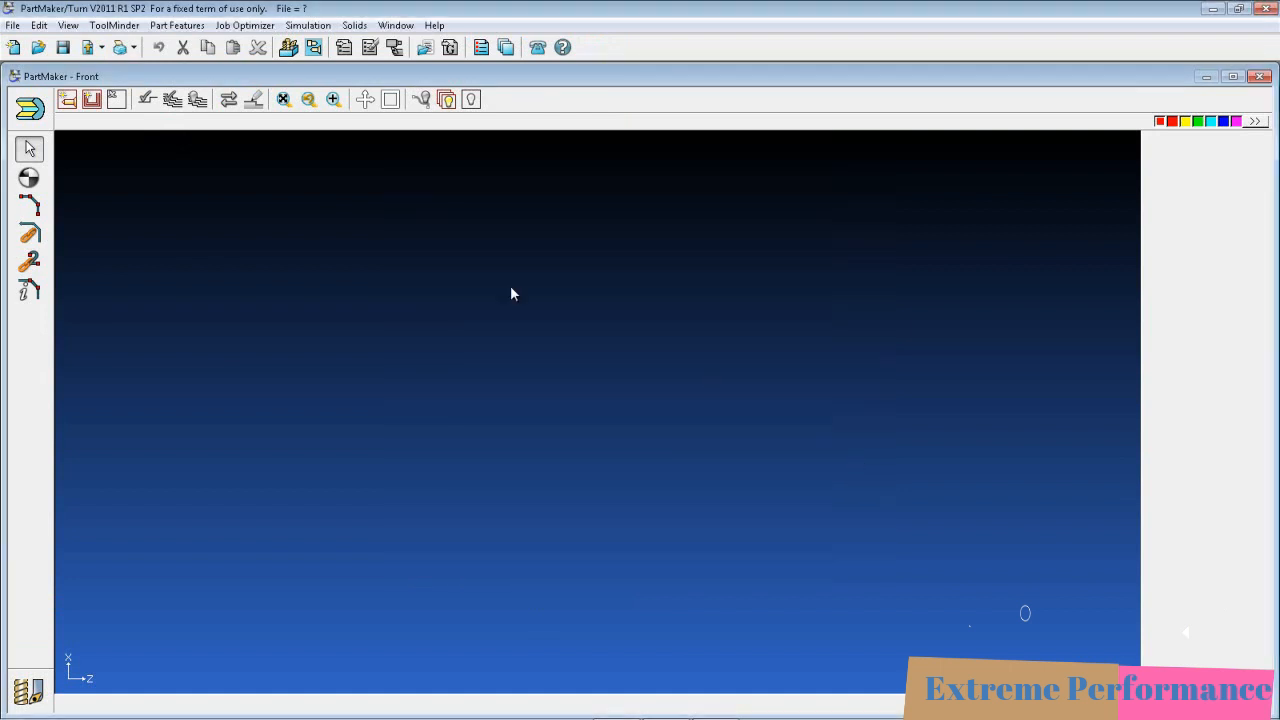
Load the cycles file 43-1003_incomplete.cdb.
{"action": "left_click", "coordinate": [13, 25]}
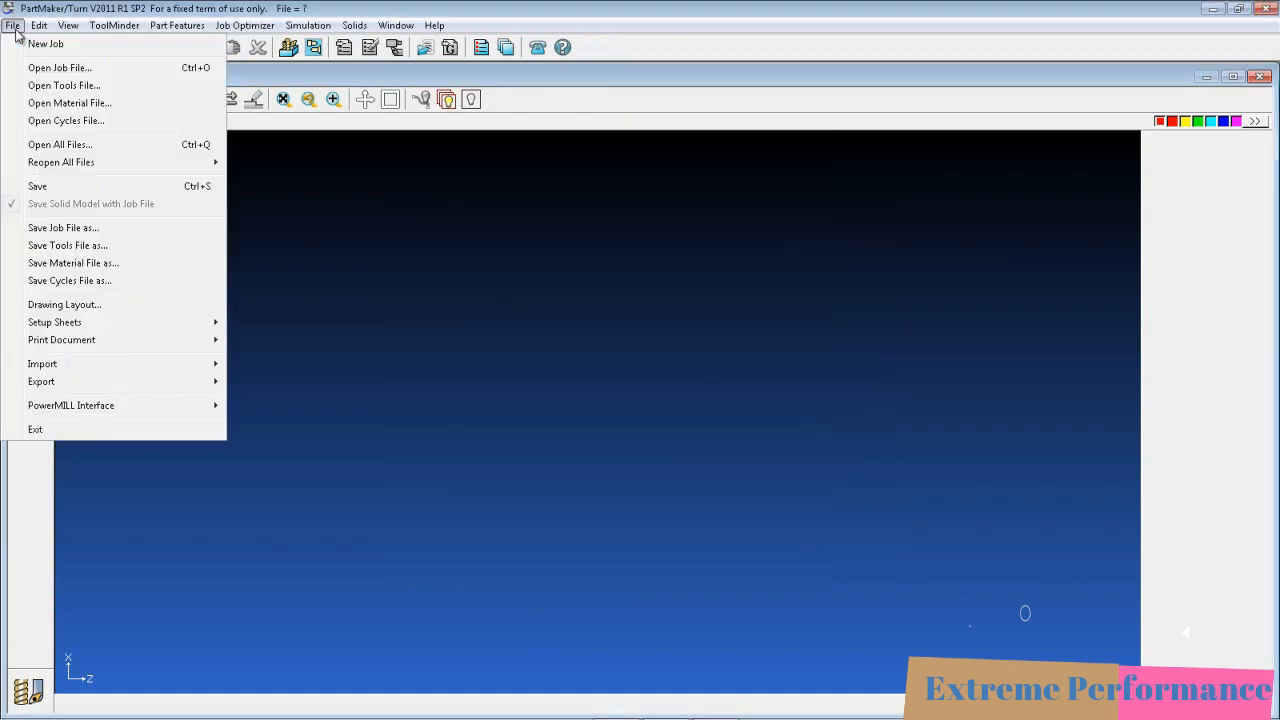
{"action": "left_click", "coordinate": [50, 122]}
{"action": "left_click", "coordinate": [278, 130]}
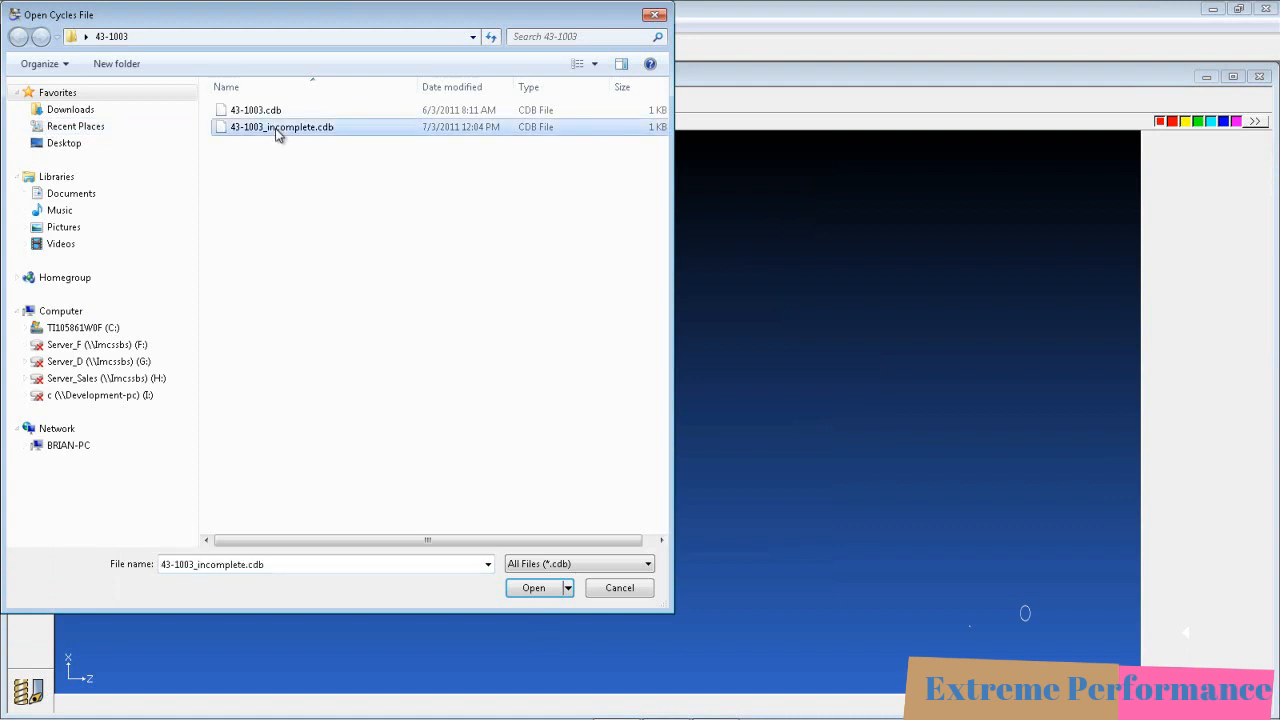
{"action": "left_click", "coordinate": [546, 587]}
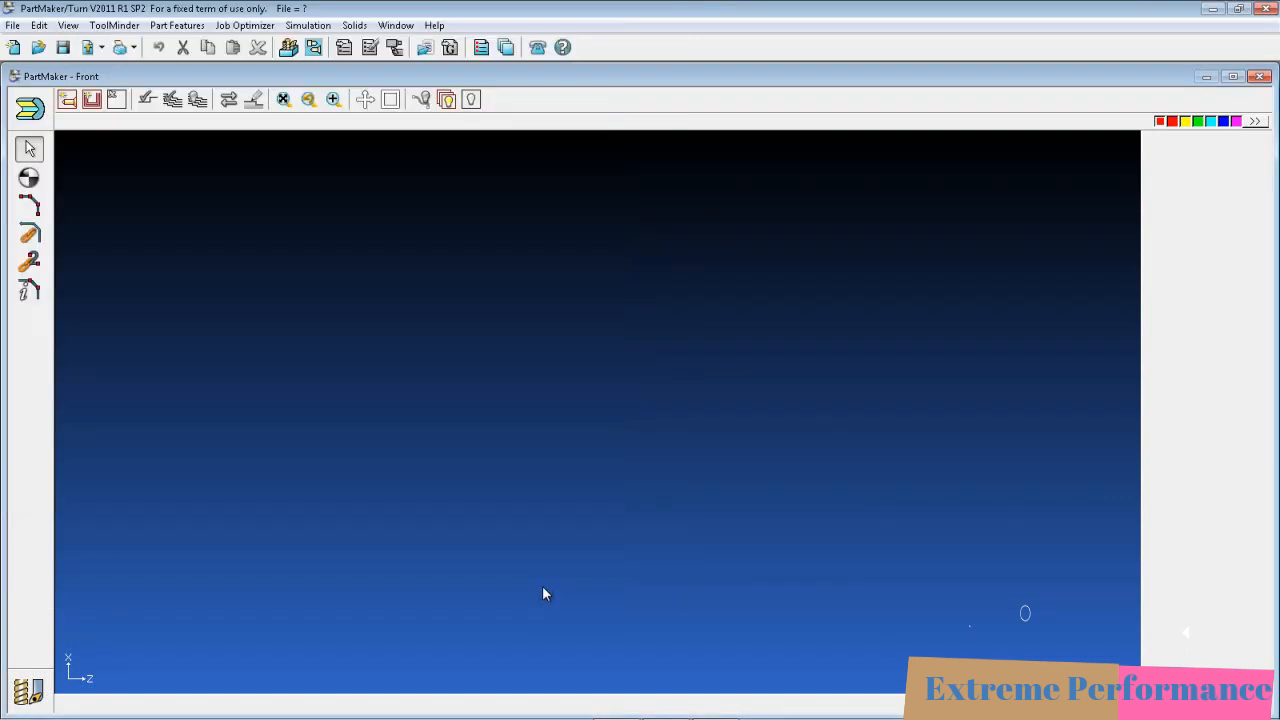
Review the cycles data of the loaded cycles file and close it.
{"action": "left_click", "coordinate": [127, 27]}
{"action": "left_click", "coordinate": [132, 80]}
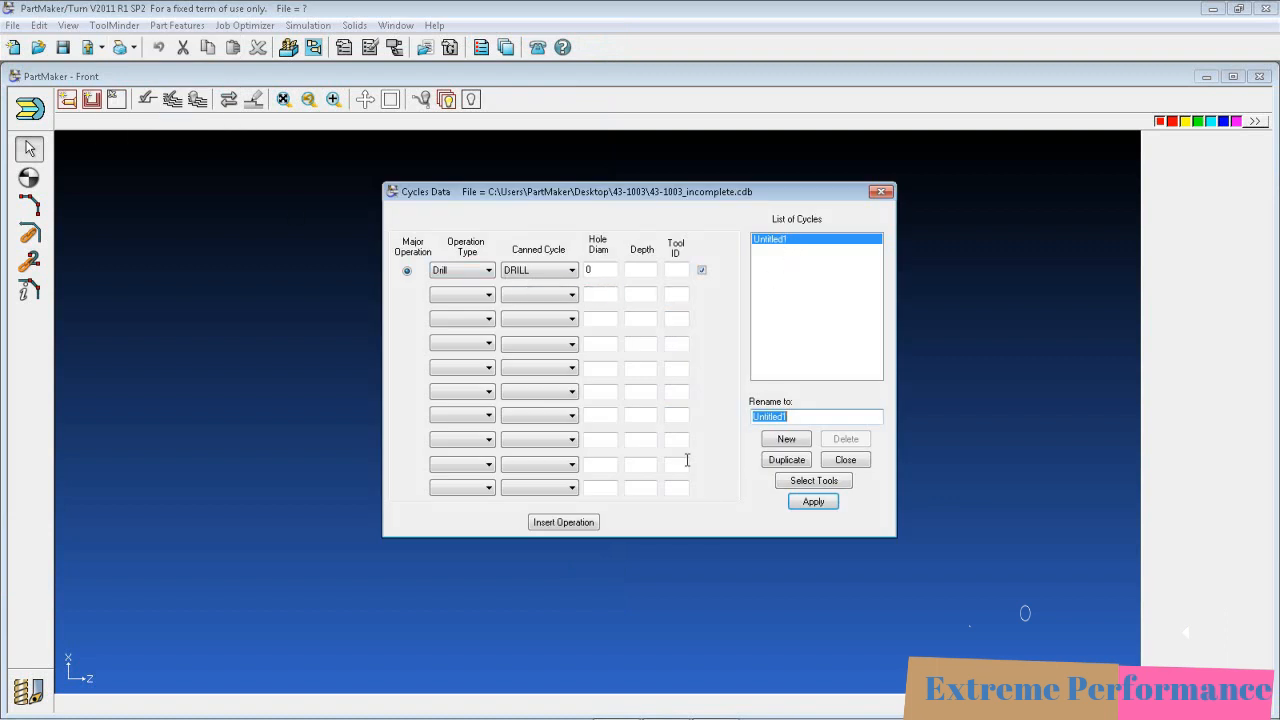
{"action": "left_click", "coordinate": [845, 460]}
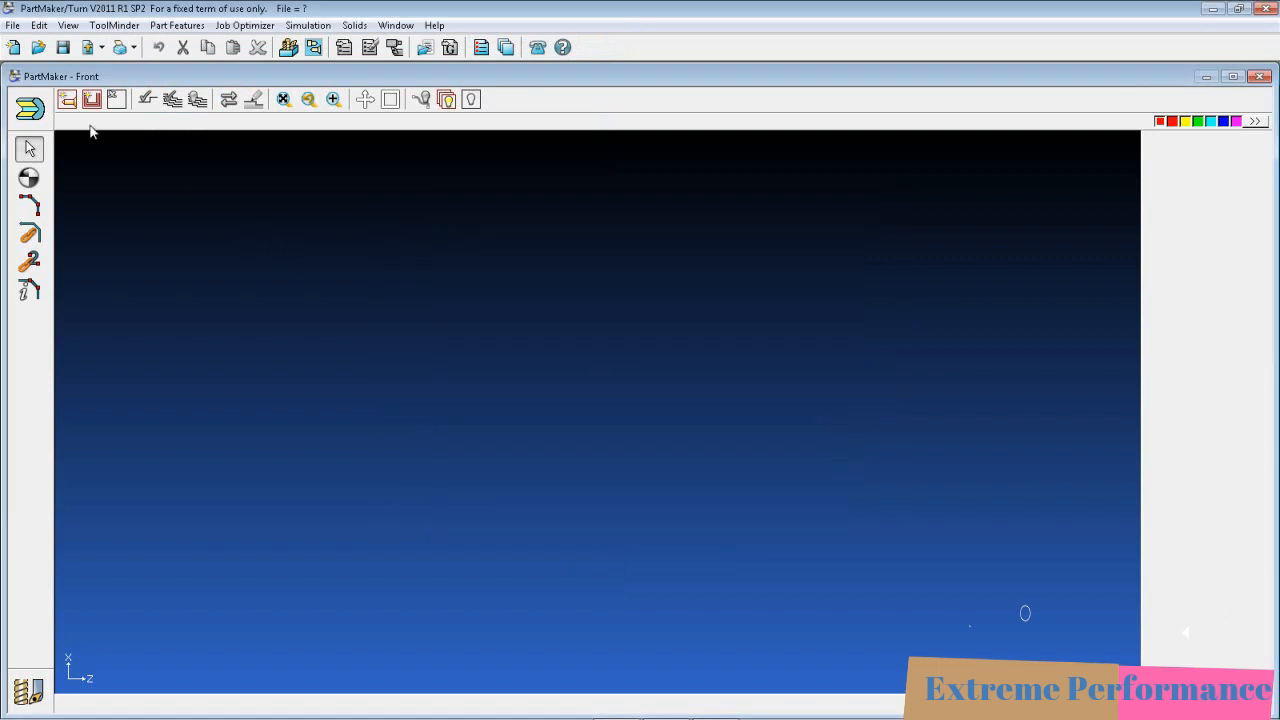
Load the material file St_fmstw.mdb from the pm-turn Material folder.
{"action": "left_click", "coordinate": [13, 25]}
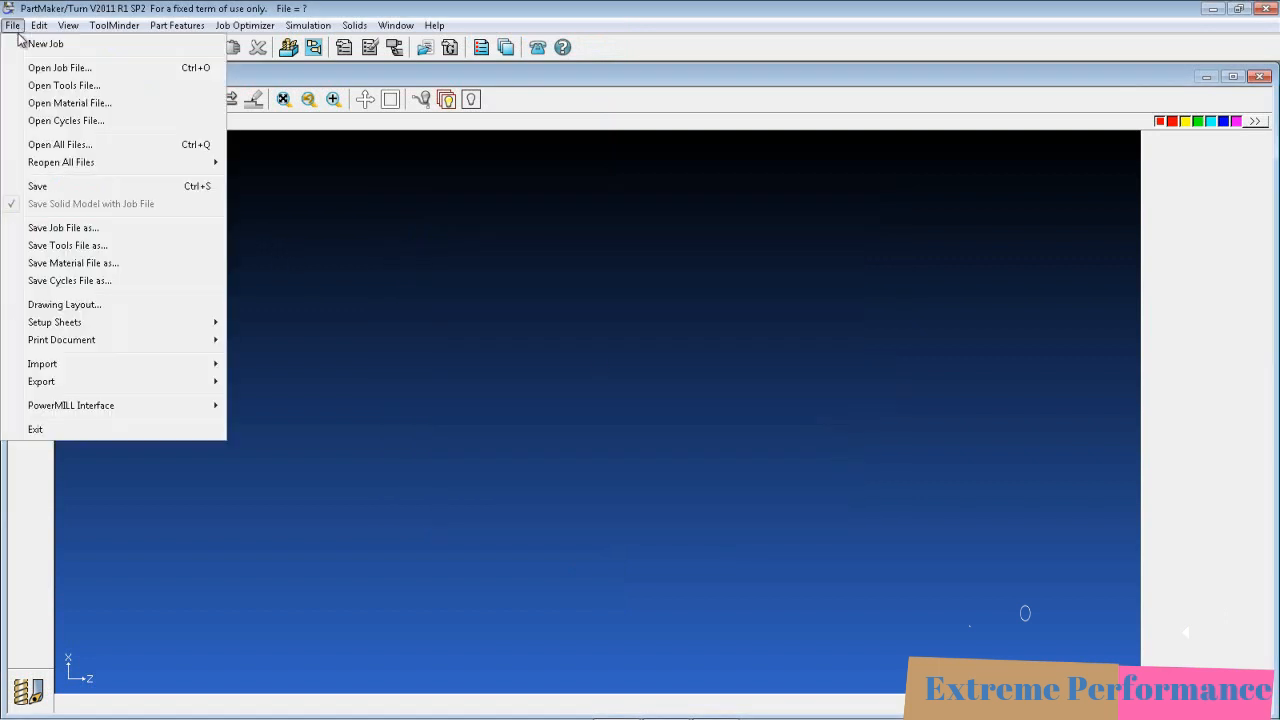
{"action": "left_click", "coordinate": [60, 103]}
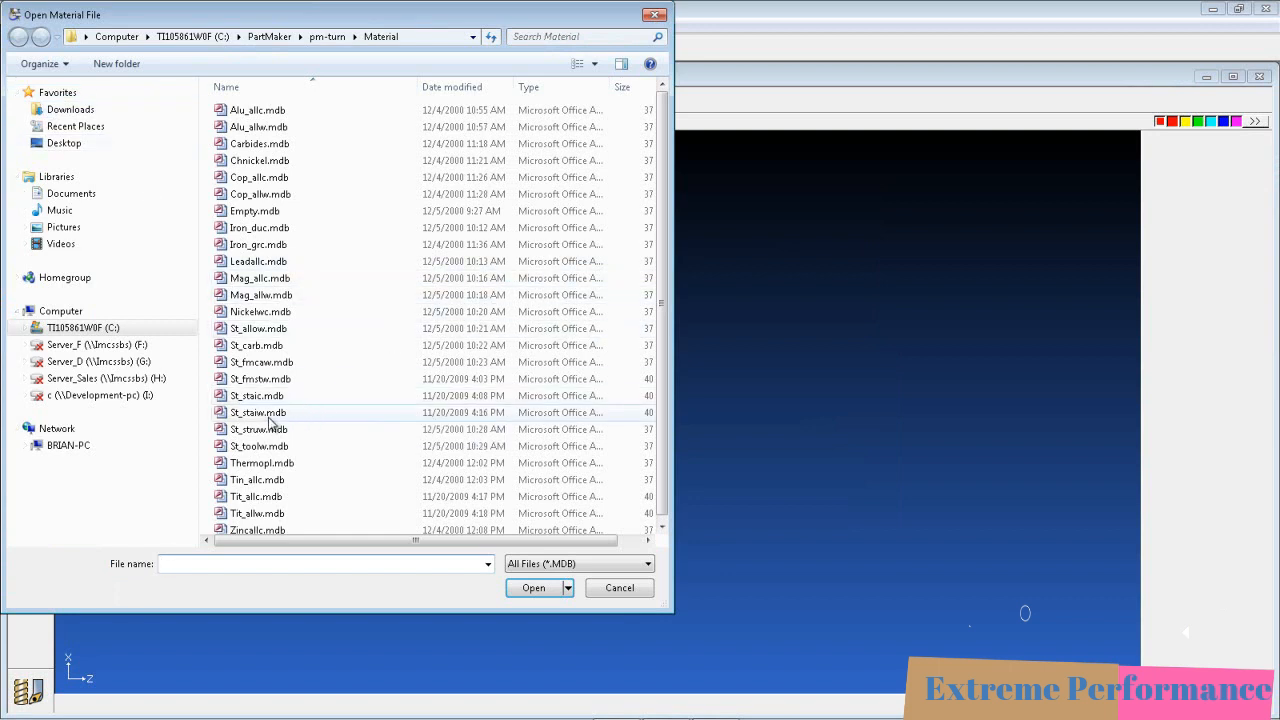
{"action": "left_click", "coordinate": [272, 380]}
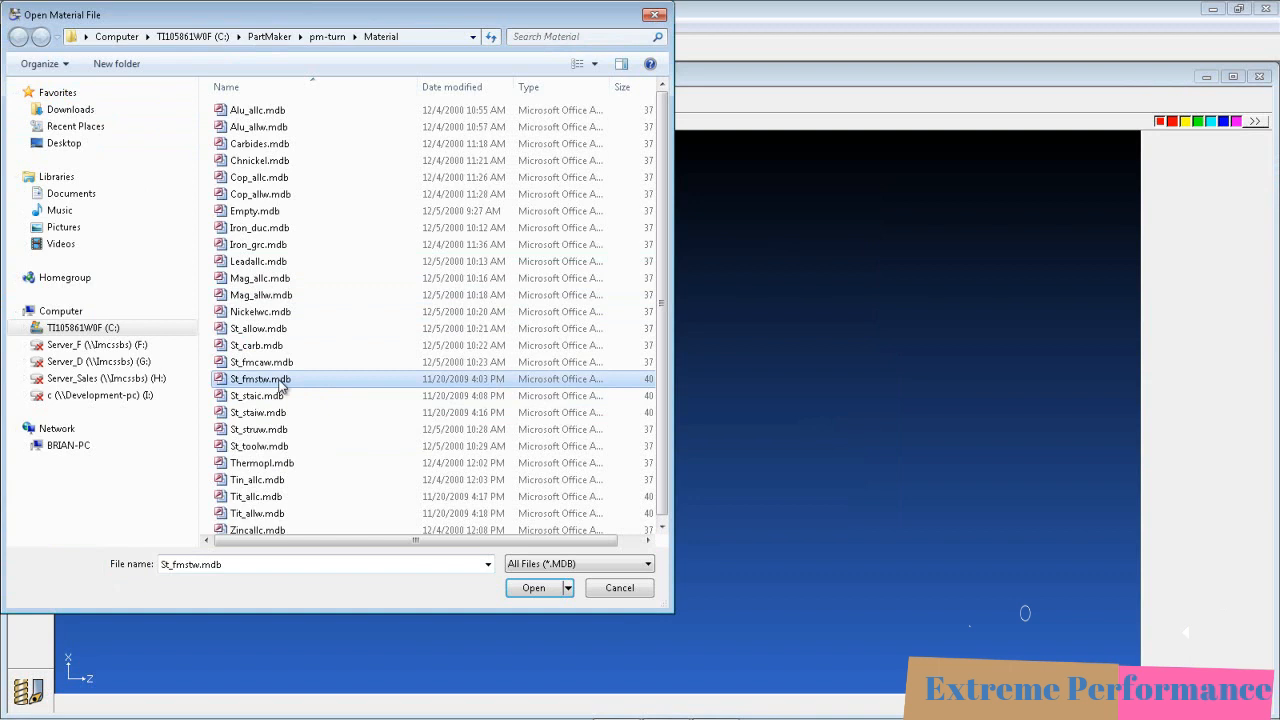
{"action": "left_click", "coordinate": [534, 589]}
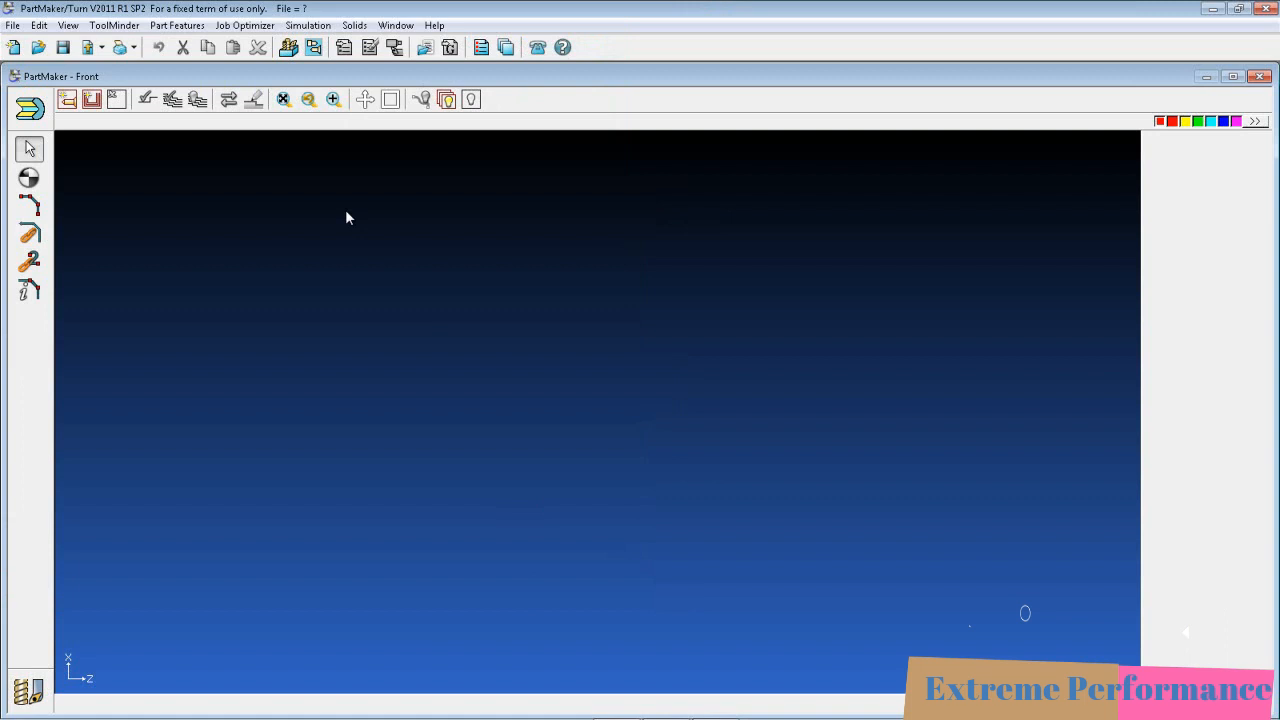
Import the Parasolid model 43-1003.X_T from the desktop's 43-1003 folder and view it from the side.
{"action": "left_click", "coordinate": [100, 47]}
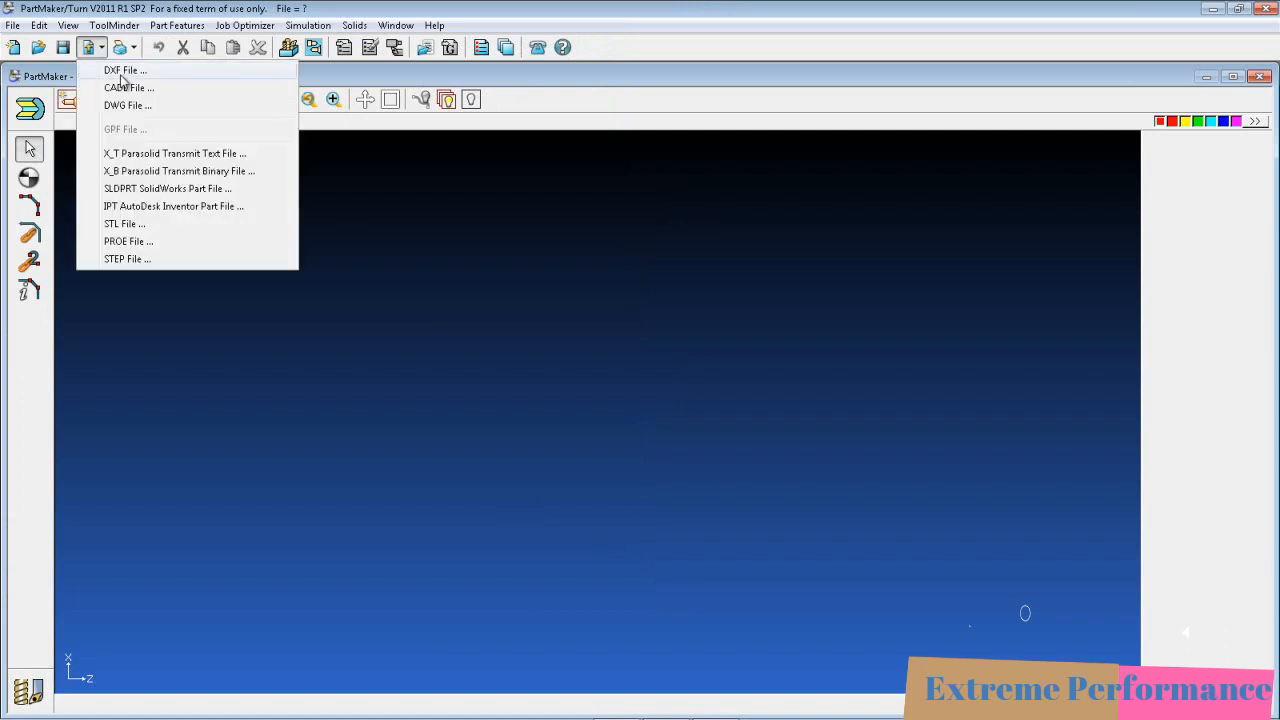
{"action": "left_click", "coordinate": [184, 157]}
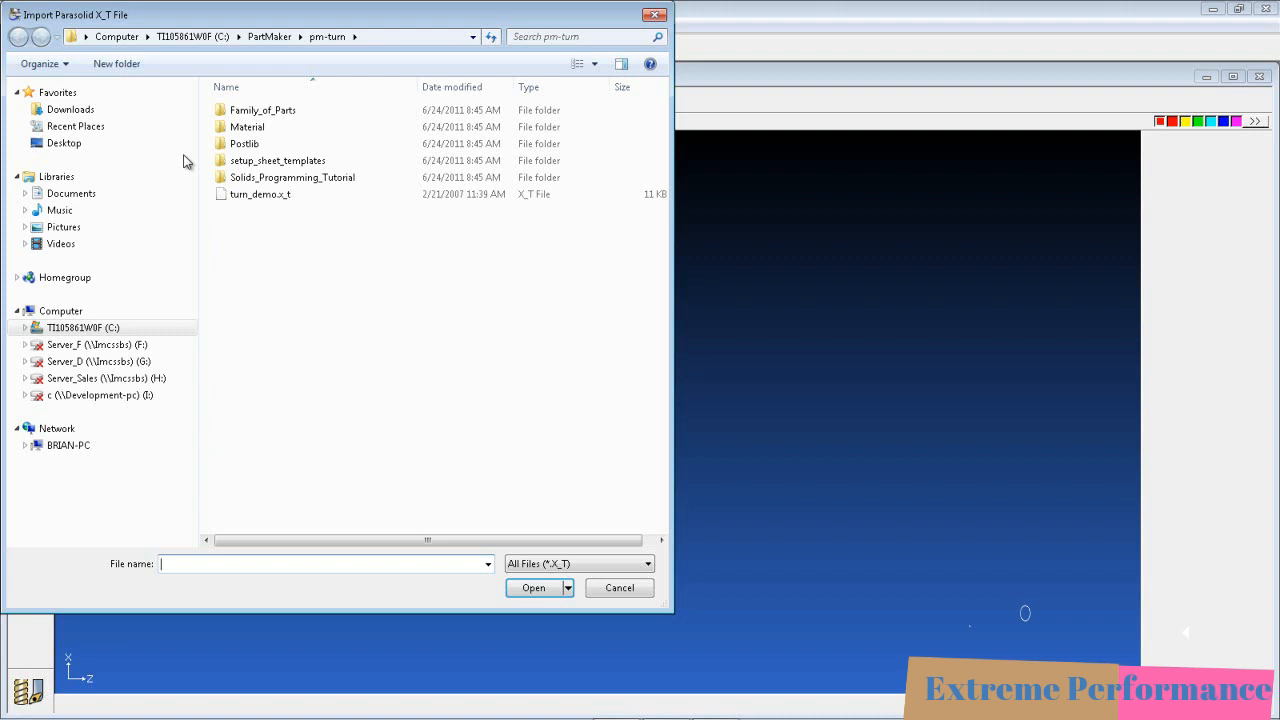
{"action": "left_click", "coordinate": [70, 150]}
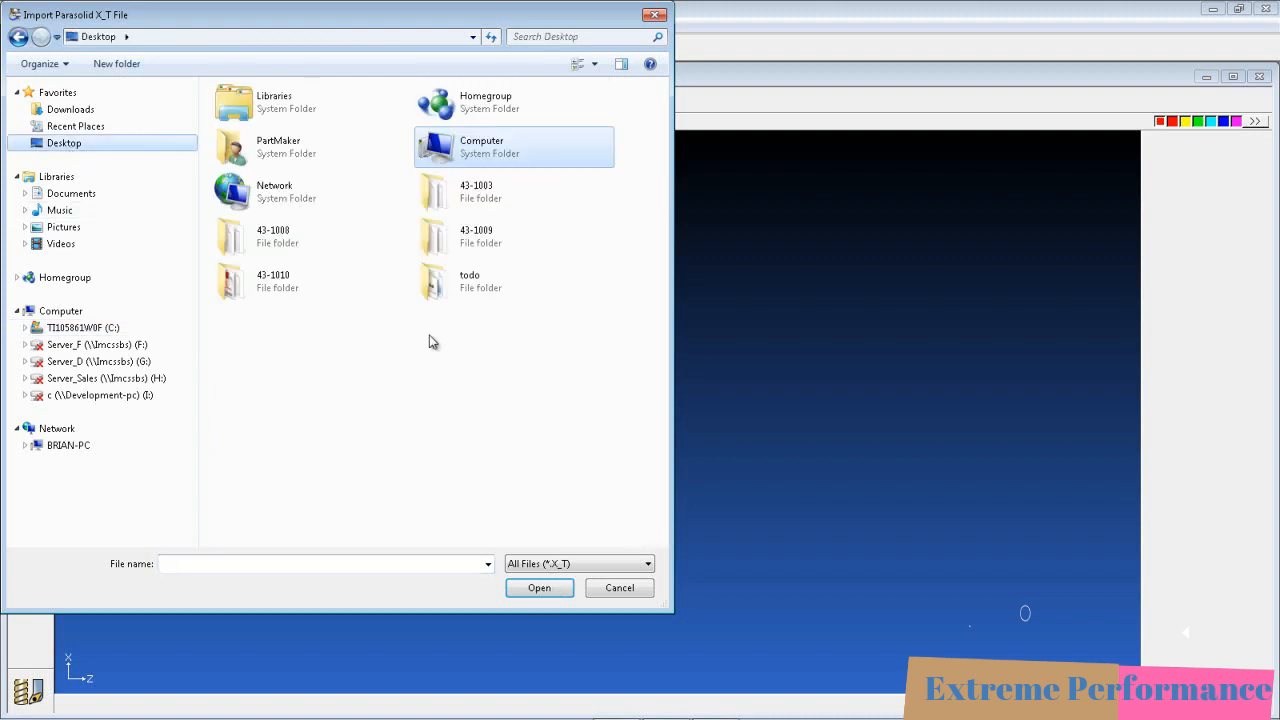
{"action": "double_click", "coordinate": [471, 207]}
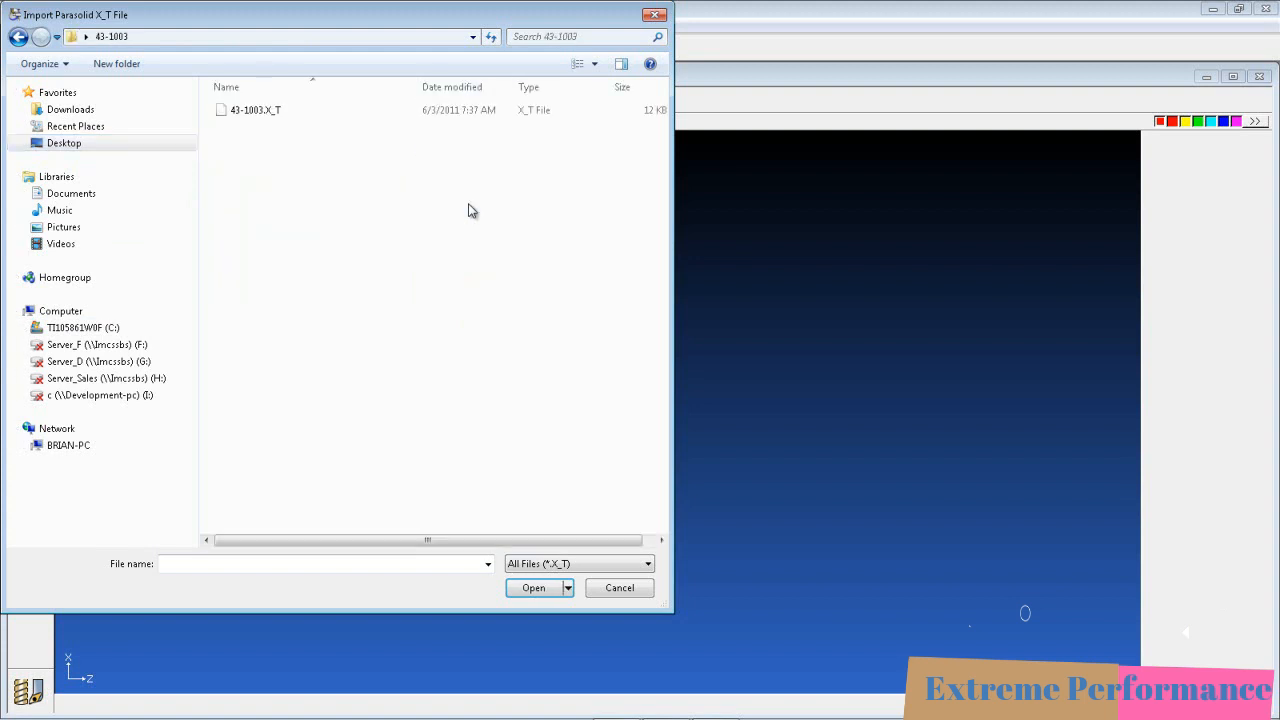
{"action": "double_click", "coordinate": [262, 112]}
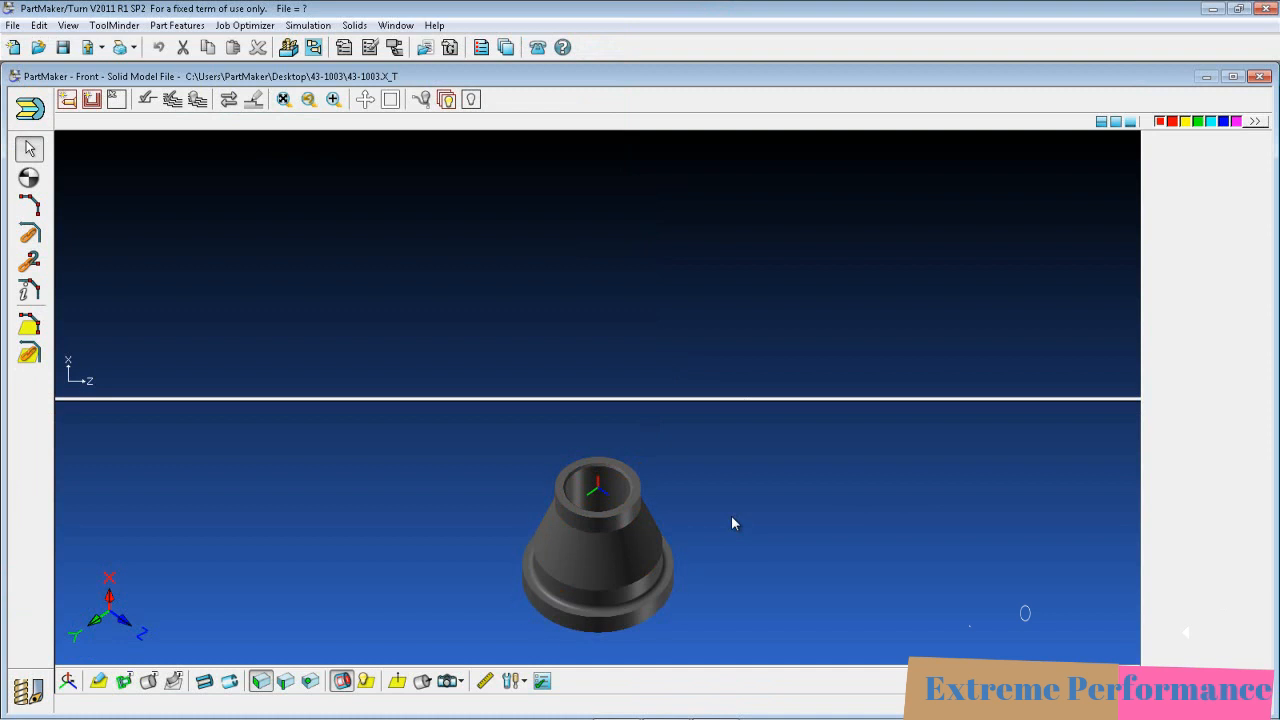
{"action": "scroll", "coordinate": [731, 515], "scroll_direction": "up", "scroll_amount": 2}
{"action": "middle_click_drag", "start_coordinate": [766, 575], "coordinate": [773, 493]}
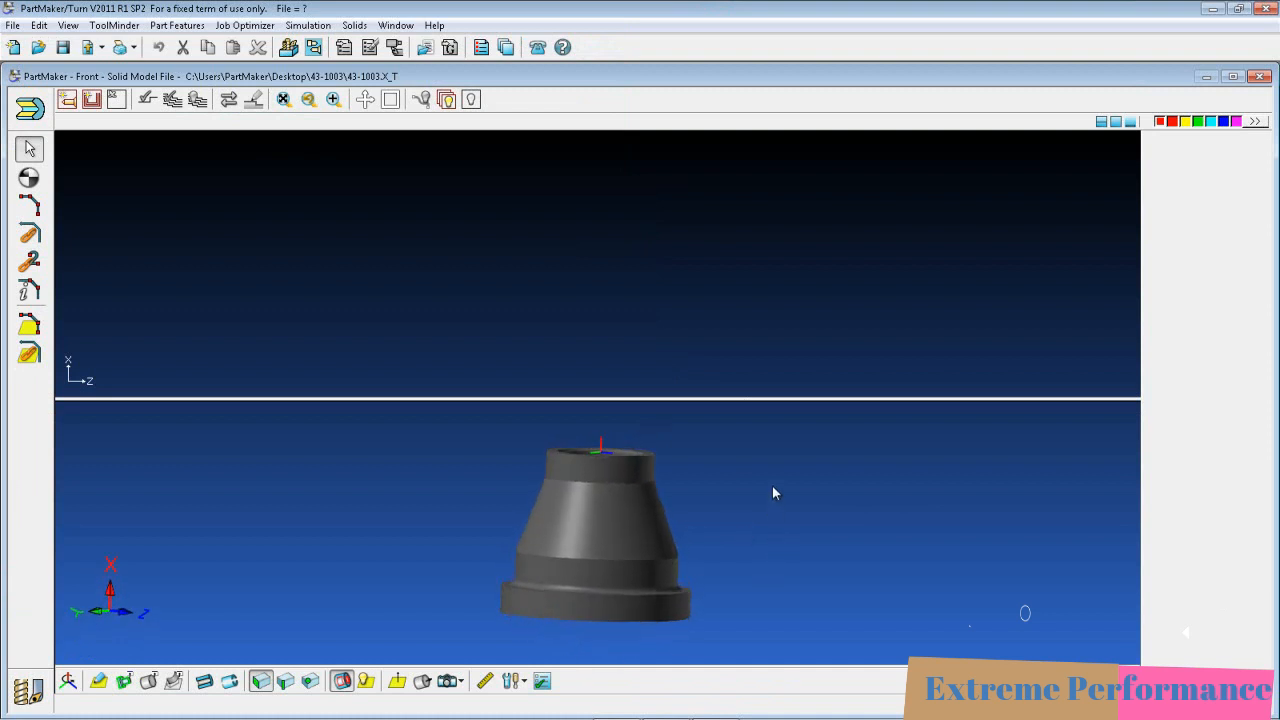
Transform the part coordinate system from #1 to #3 so the nozzle's axis lies along Z.
{"action": "middle_click_drag", "start_coordinate": [737, 449], "coordinate": [769, 524]}
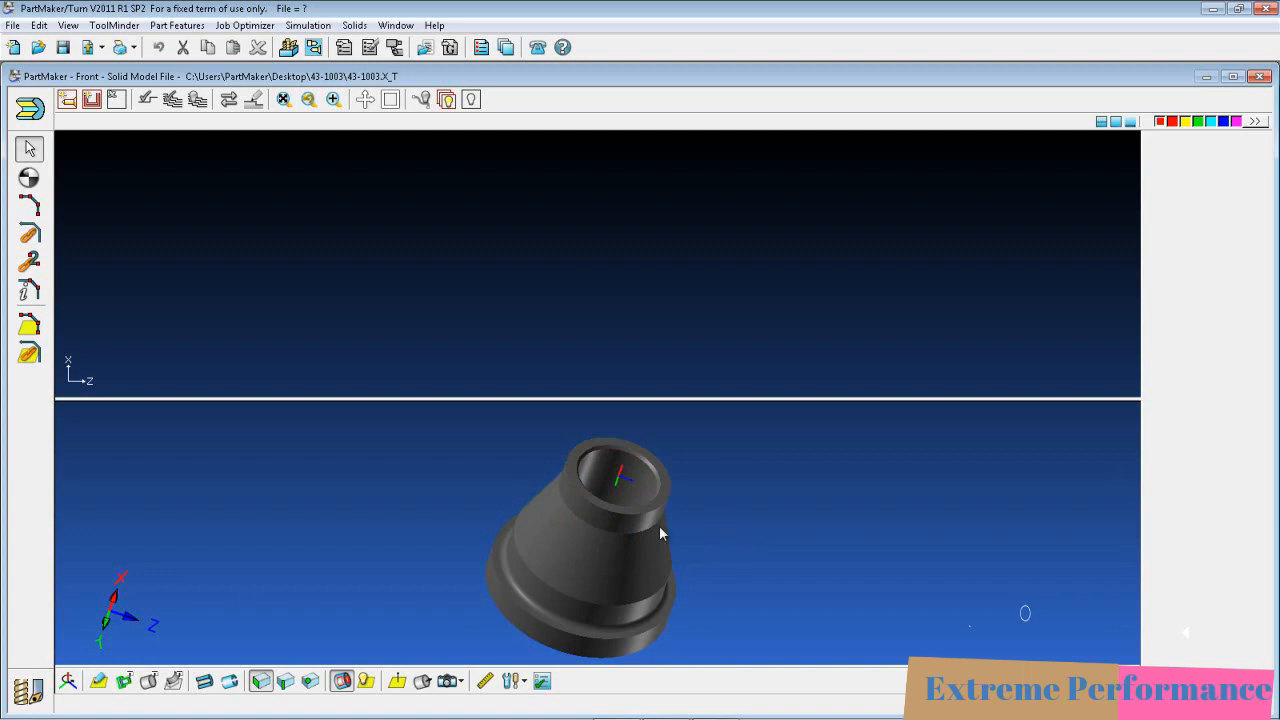
{"action": "left_click", "coordinate": [68, 683]}
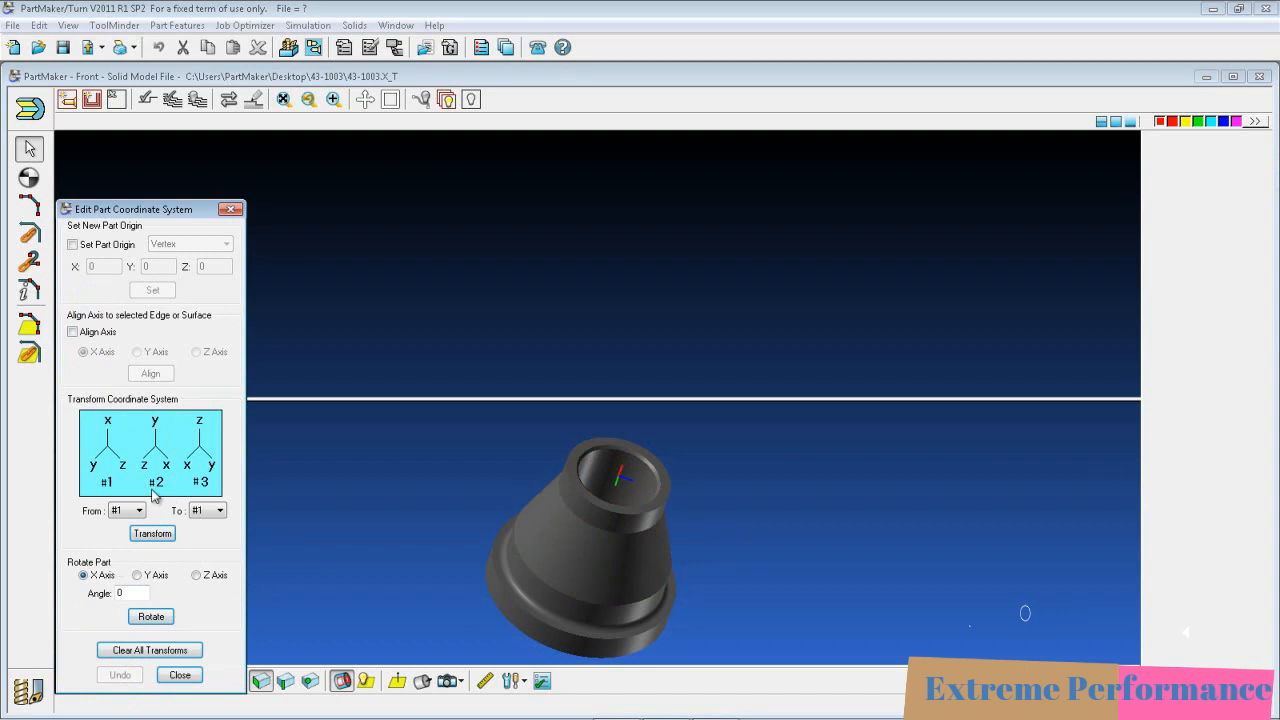
{"action": "middle_click_drag", "start_coordinate": [620, 572], "coordinate": [571, 557]}
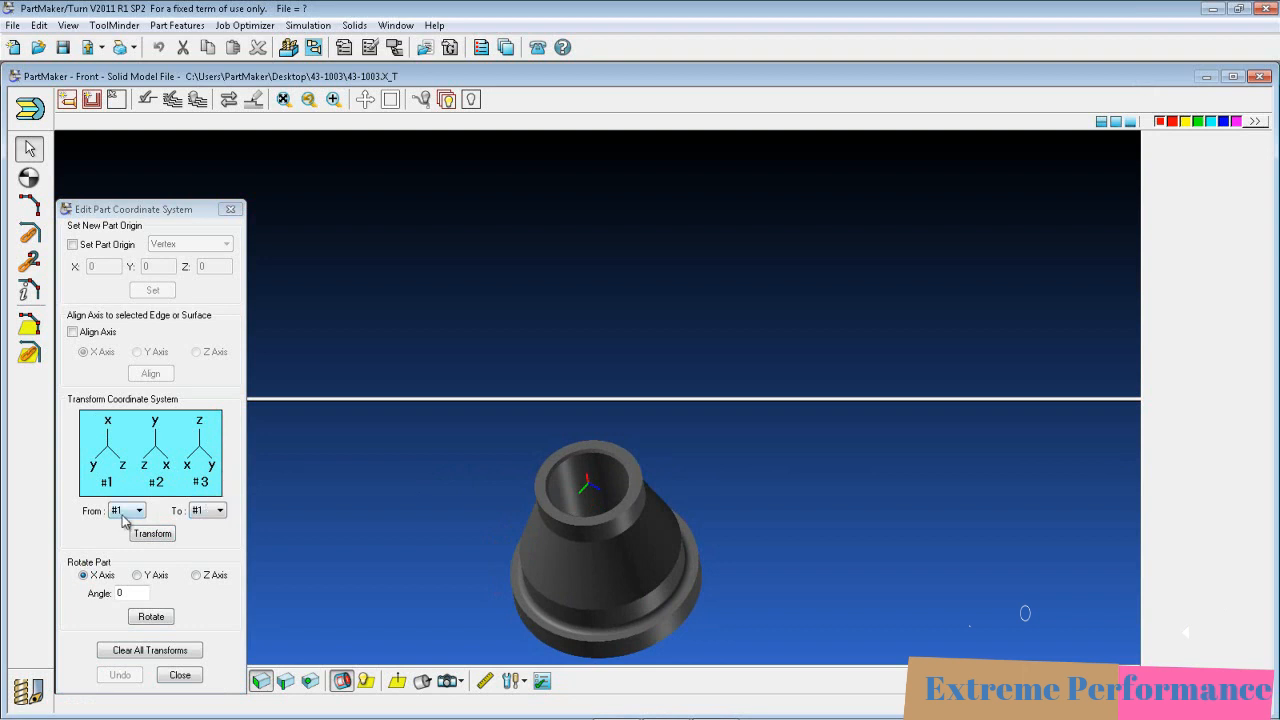
{"action": "left_click", "coordinate": [220, 511]}
{"action": "left_click", "coordinate": [205, 550]}
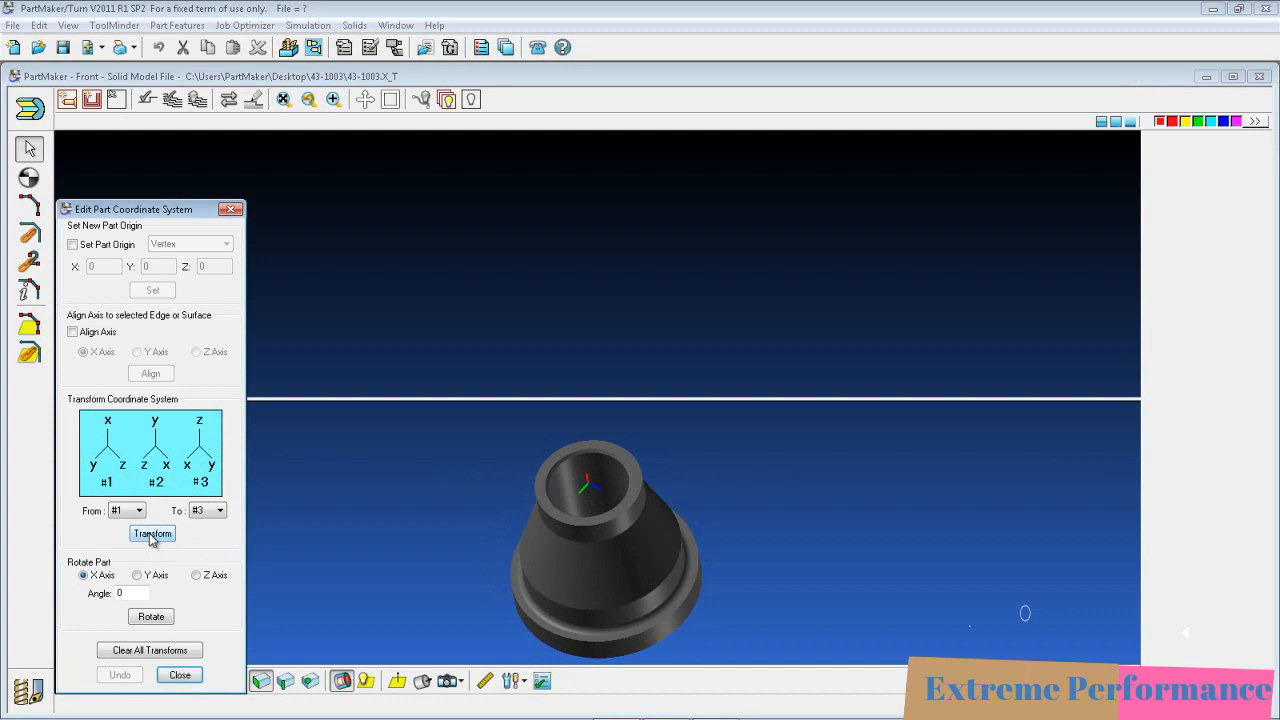
{"action": "left_click", "coordinate": [150, 535]}
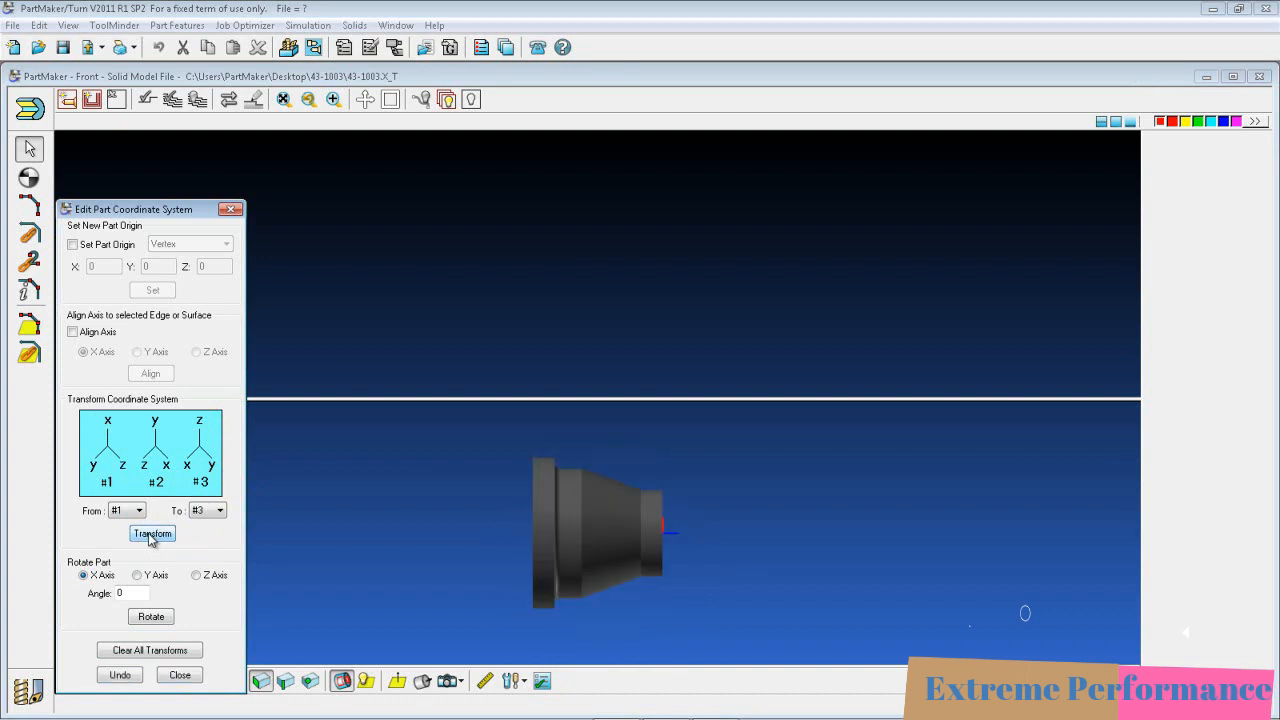
{"action": "middle_click_drag", "start_coordinate": [638, 568], "coordinate": [533, 609]}
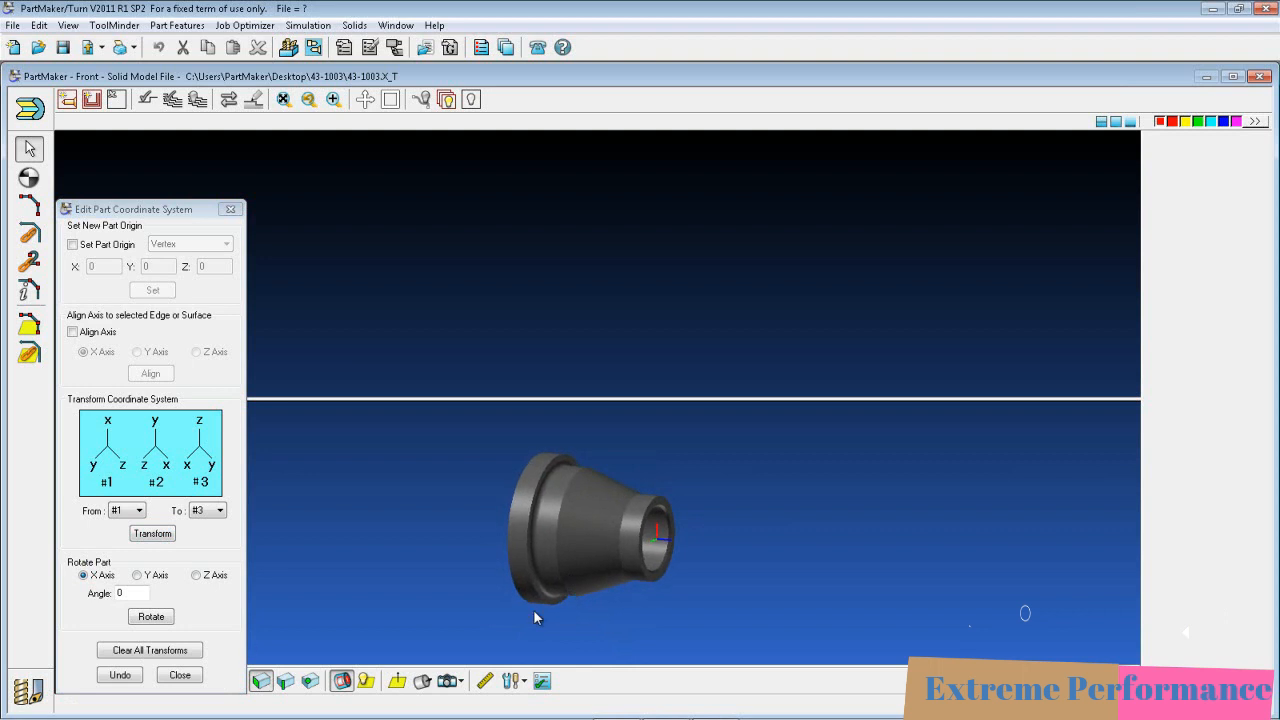
{"action": "left_click", "coordinate": [192, 681]}
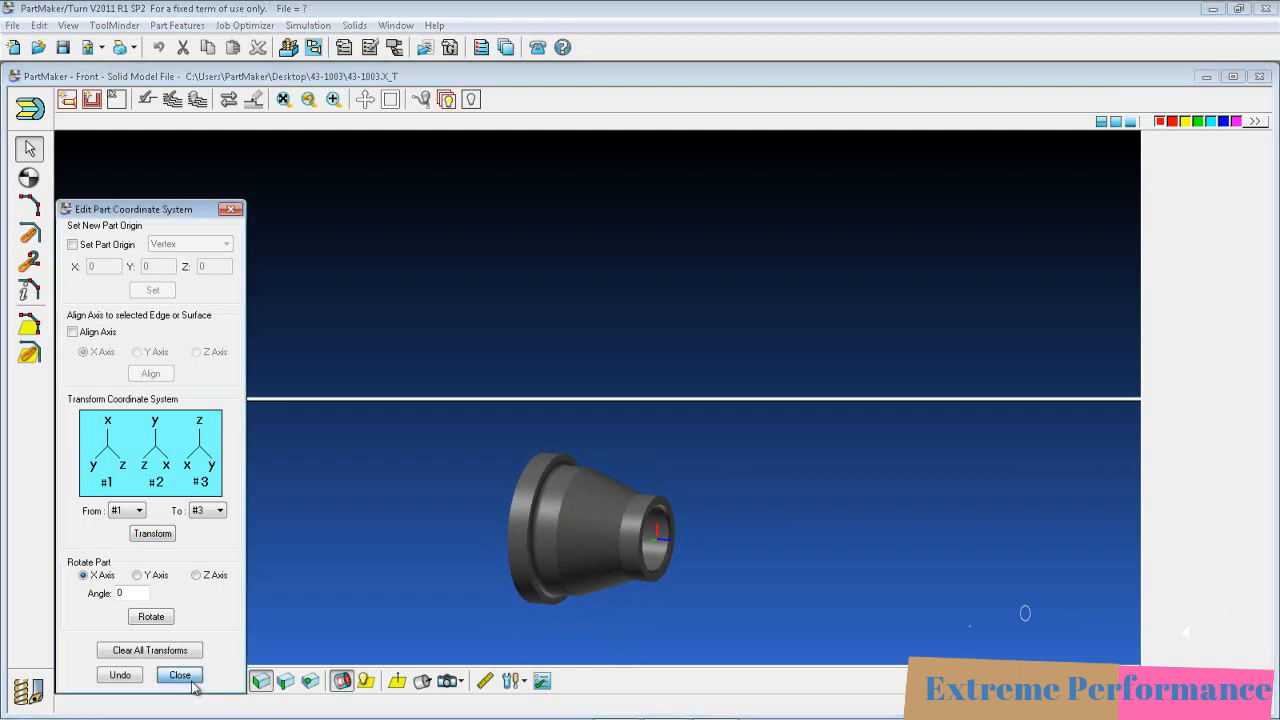
{"action": "left_click", "coordinate": [180, 676]}
{"action": "middle_click_drag", "start_coordinate": [736, 542], "coordinate": [596, 489]}
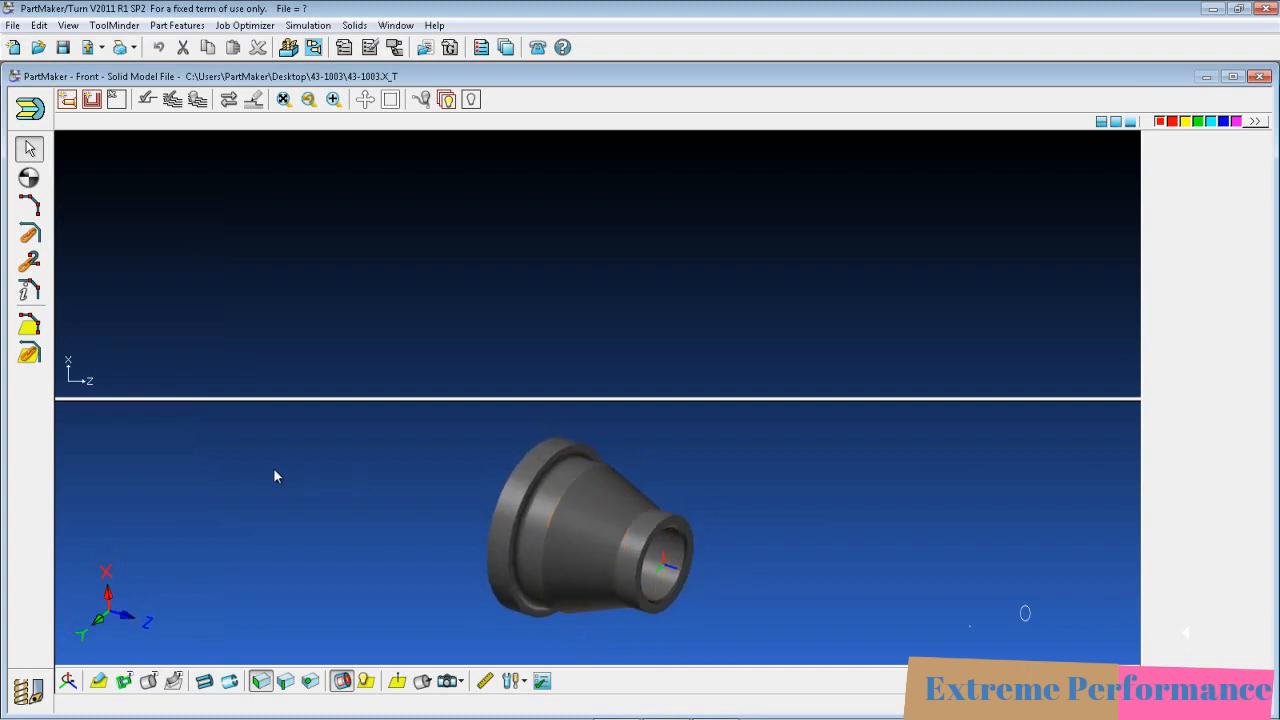
Extract the nozzle's sectional turn geometry with the face plane parallel to the ZX plane and boundaries set.
{"action": "left_click", "coordinate": [125, 682]}
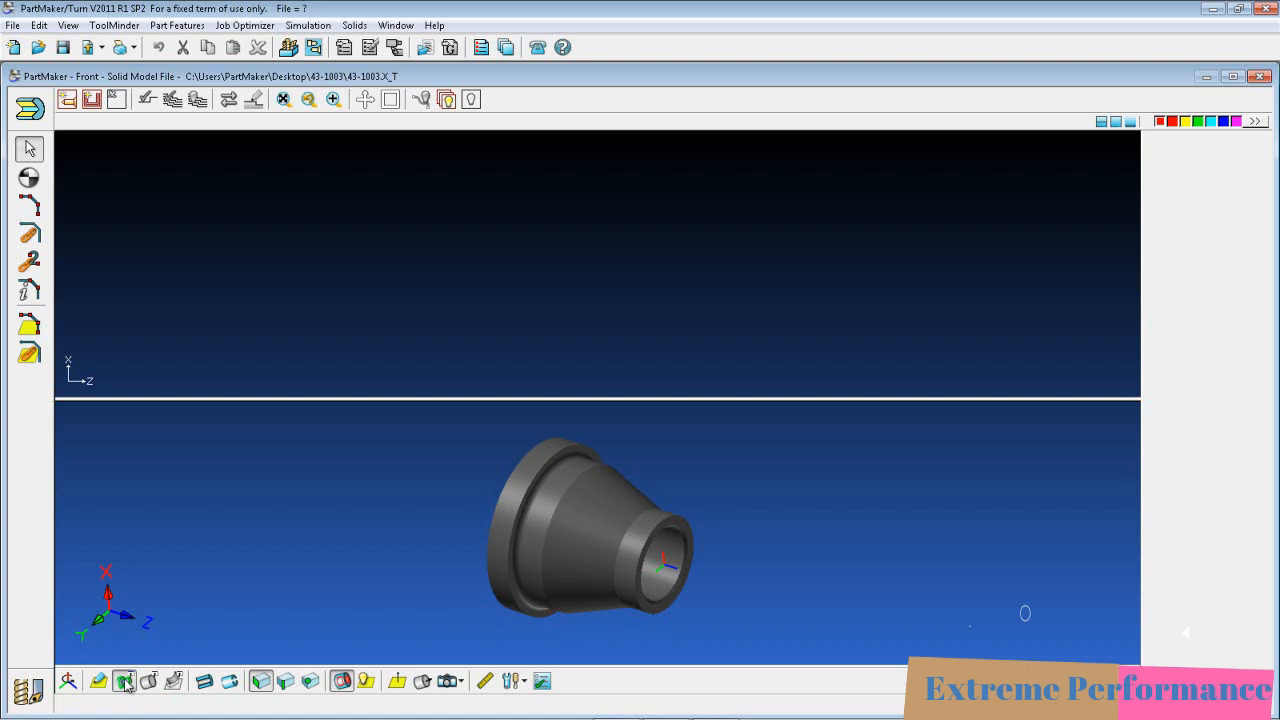
{"action": "middle_click_drag", "start_coordinate": [451, 542], "coordinate": [425, 530]}
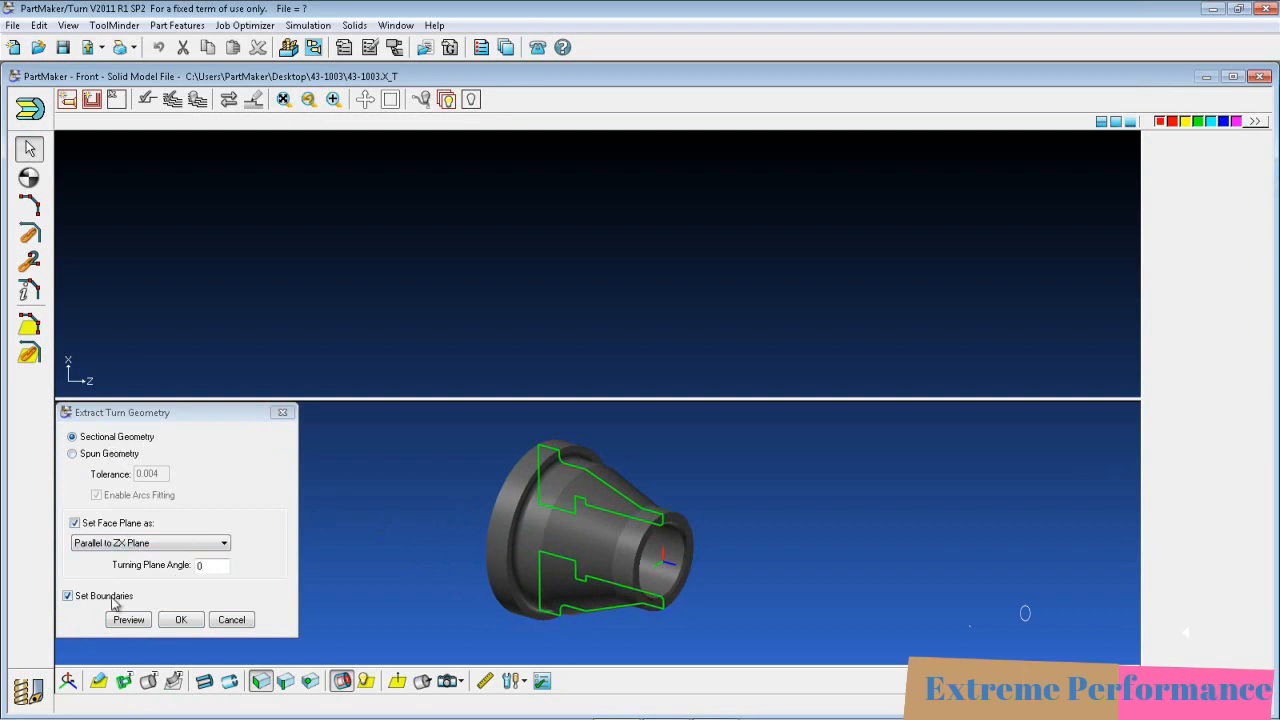
{"action": "left_click", "coordinate": [390, 99]}
{"action": "middle_click_drag", "start_coordinate": [393, 496], "coordinate": [482, 470]}
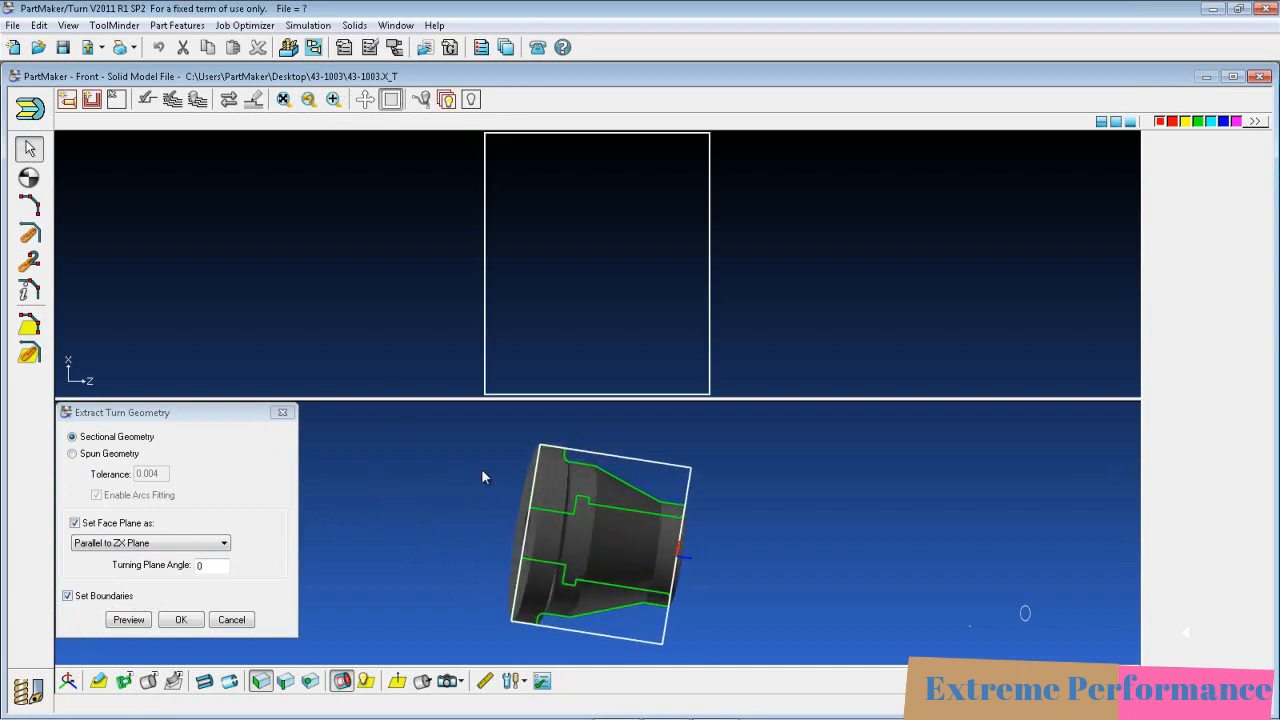
{"action": "middle_click_drag", "start_coordinate": [482, 477], "coordinate": [415, 460]}
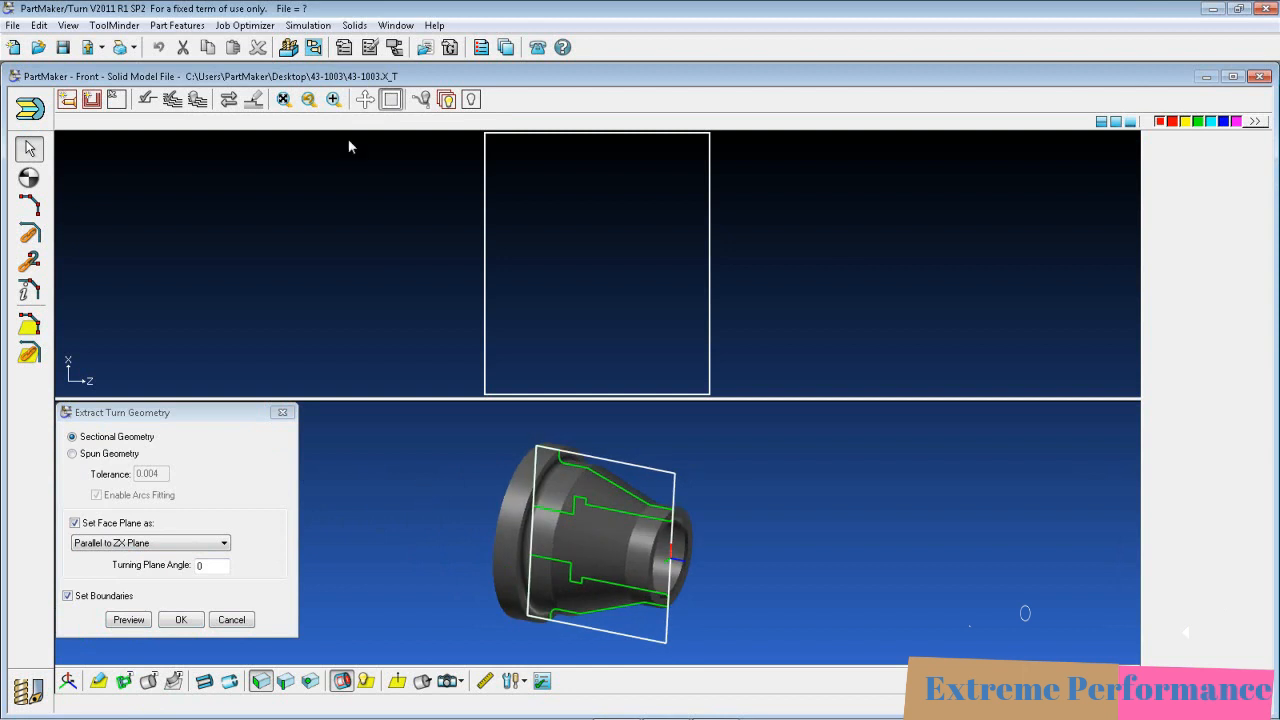
{"action": "left_click", "coordinate": [390, 99]}
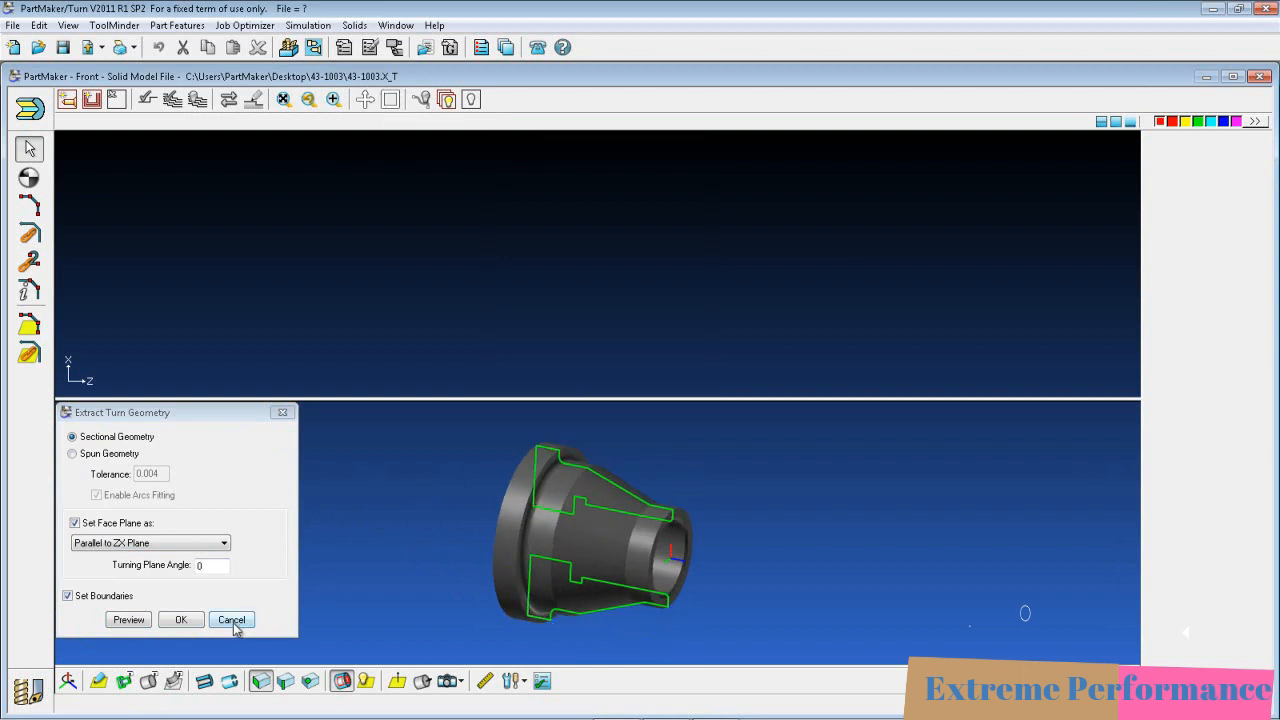
{"action": "left_click", "coordinate": [194, 621]}
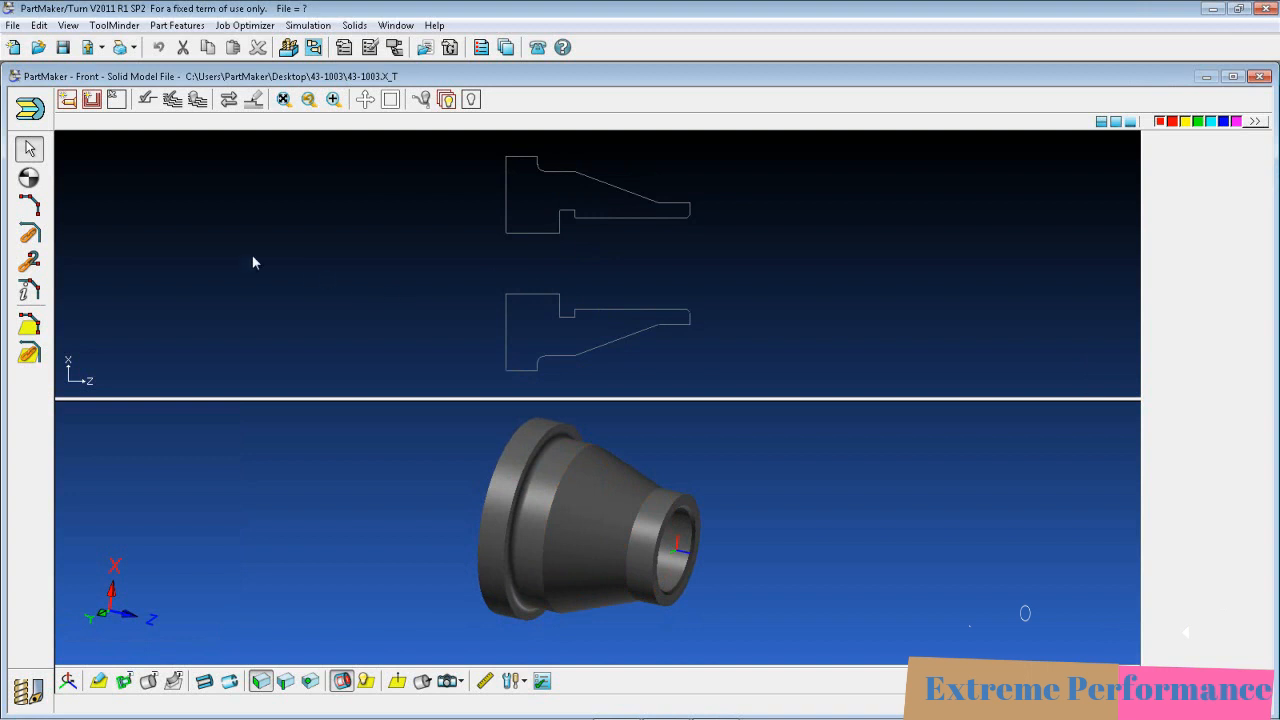
Set up bar stock with a larger outer diameter, 0.25 excess stock and a new work shift, and rename the face window Turn.
{"action": "left_click", "coordinate": [30, 108]}
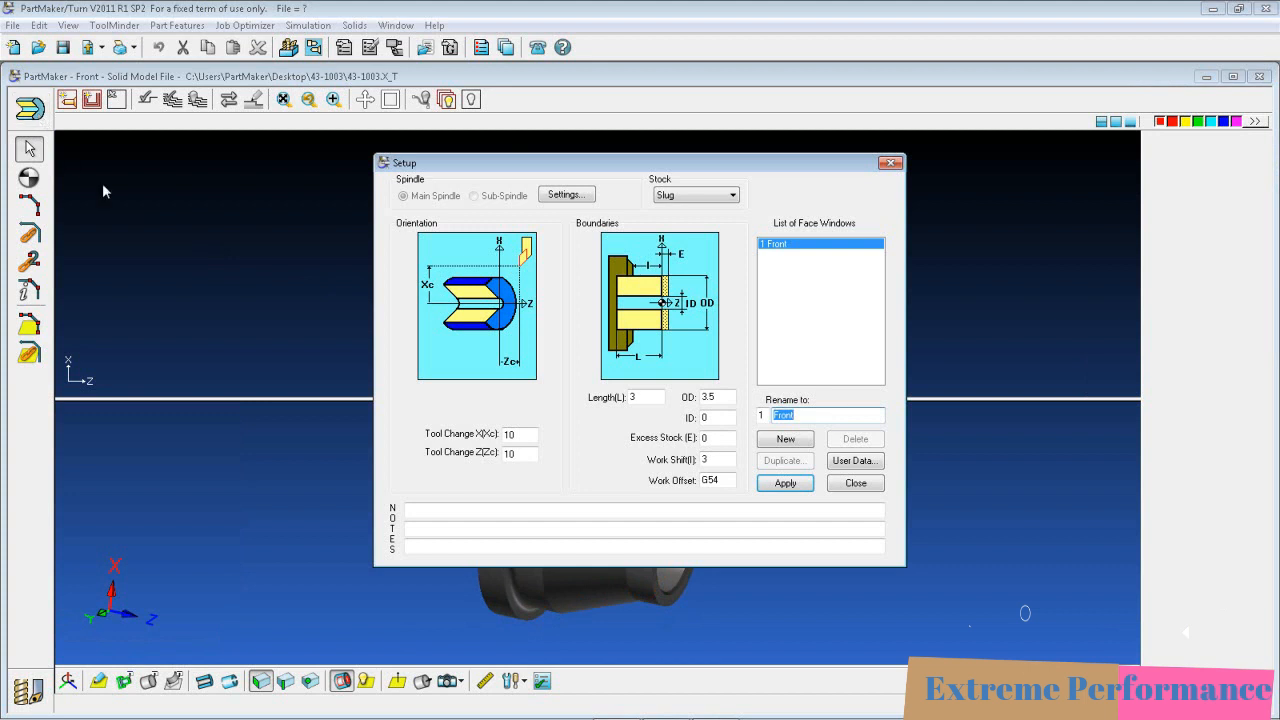
{"action": "left_click", "coordinate": [727, 198]}
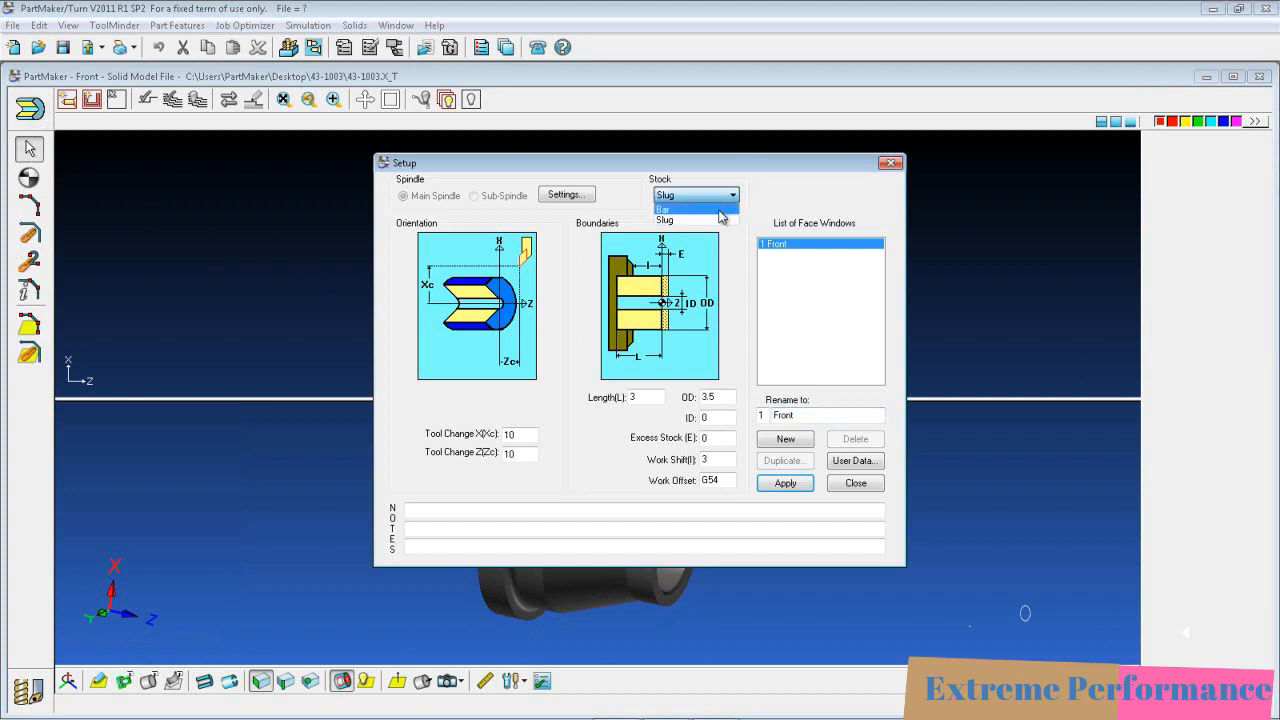
{"action": "left_click", "coordinate": [724, 222]}
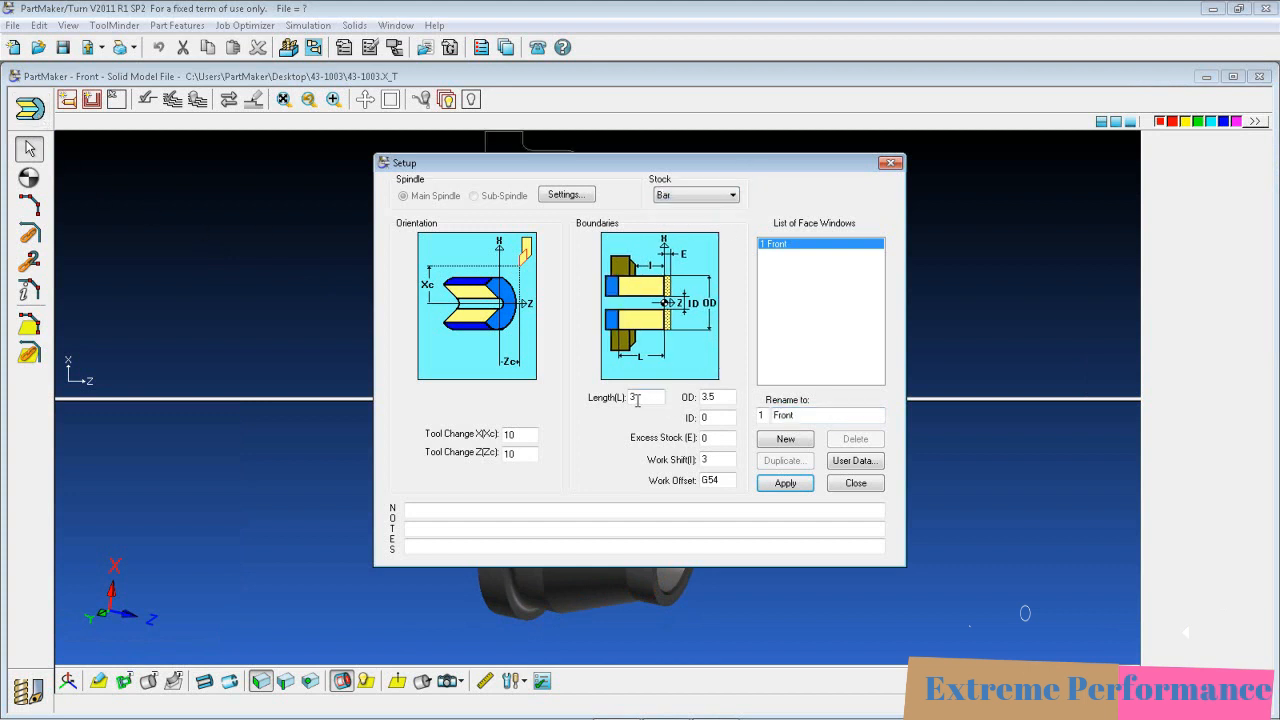
{"action": "left_click", "coordinate": [711, 398]}
{"action": "type", "text": "7"}
{"action": "left_click", "coordinate": [724, 440]}
{"action": "type", "text": ".25"}
{"action": "left_click", "coordinate": [722, 458]}
{"action": "type", "text": ".5"}
{"action": "key", "text": "Tab"}
{"action": "type", "text": "rn"}
{"action": "left_click", "coordinate": [848, 490]}
Show the coordinate axes to check the origin against the stock boundaries and profile, and hide them again.
{"action": "left_click", "coordinate": [606, 206]}
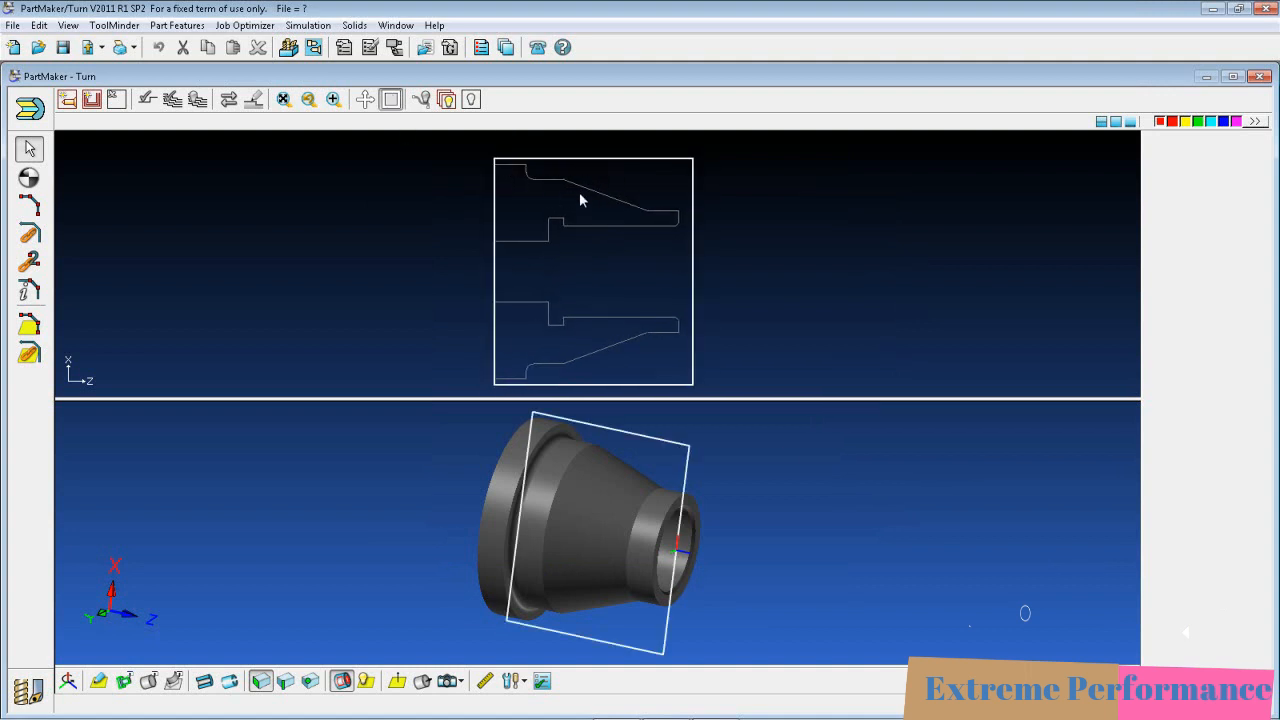
{"action": "left_click", "coordinate": [365, 99]}
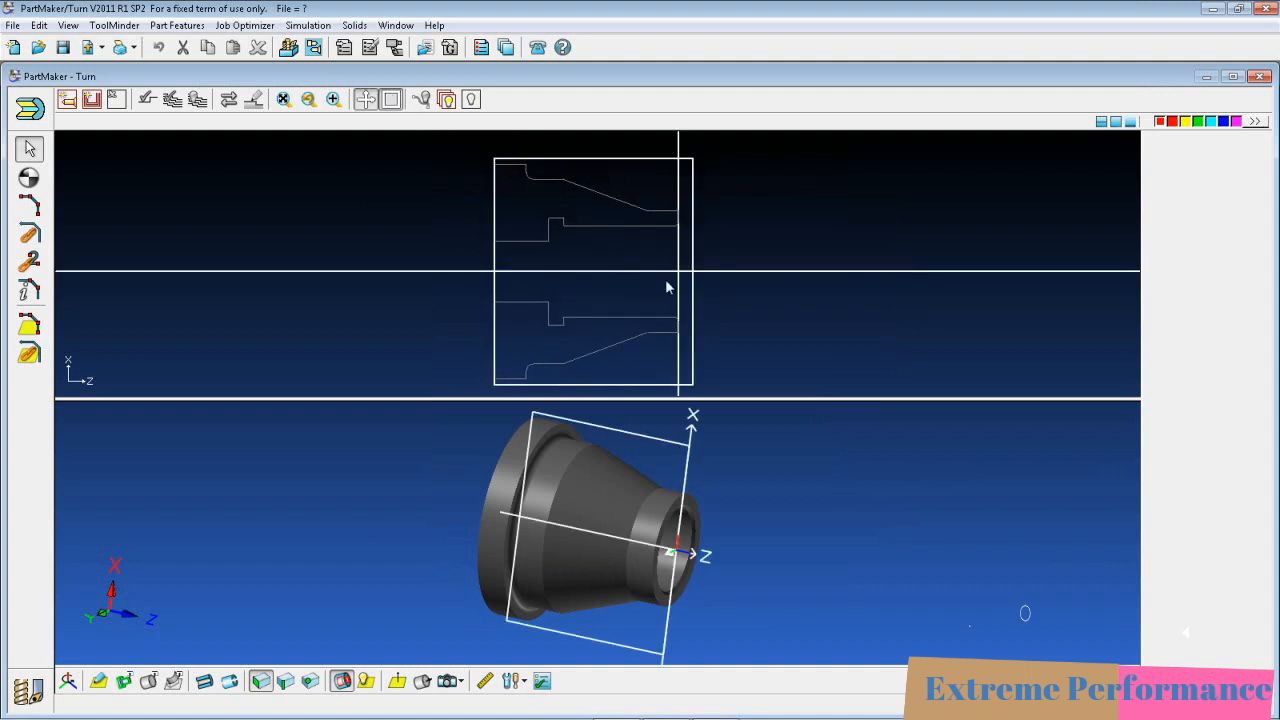
{"action": "left_click", "coordinate": [394, 103]}
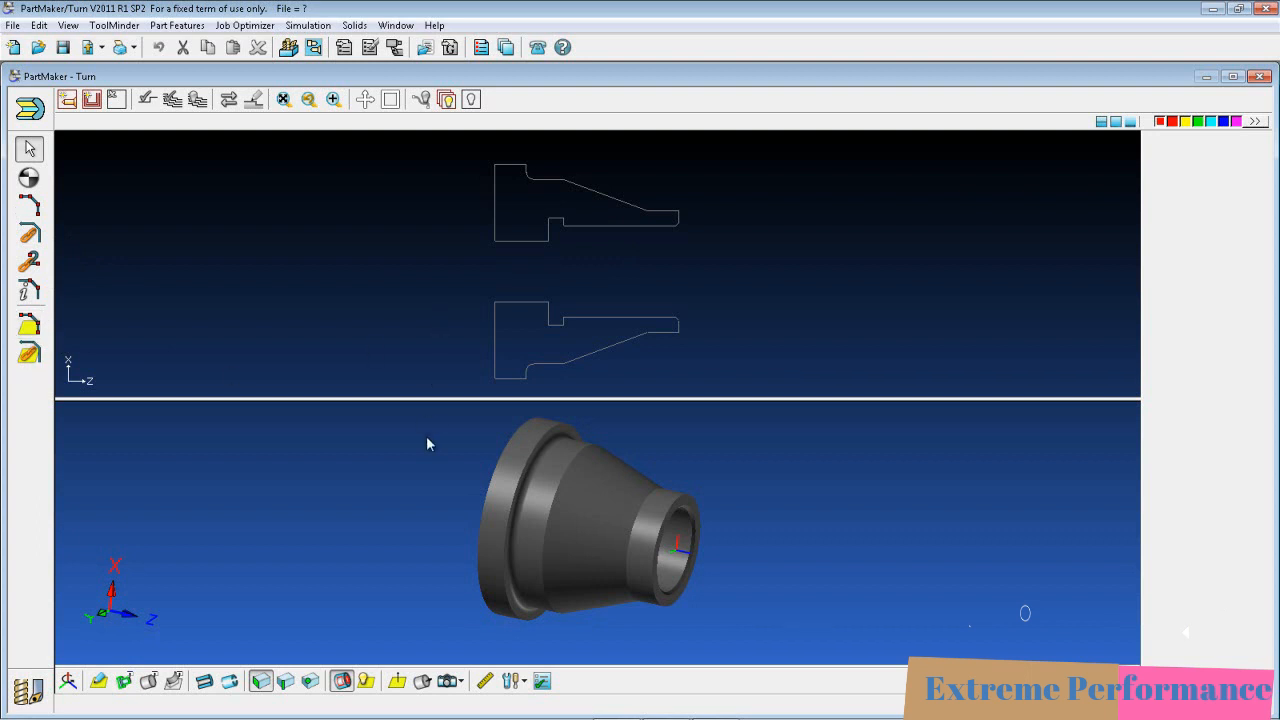
Start a new turning profile group with tool location Face and tool orientation Left.
{"action": "scroll", "coordinate": [540, 294], "scroll_direction": "up", "scroll_amount": 2}
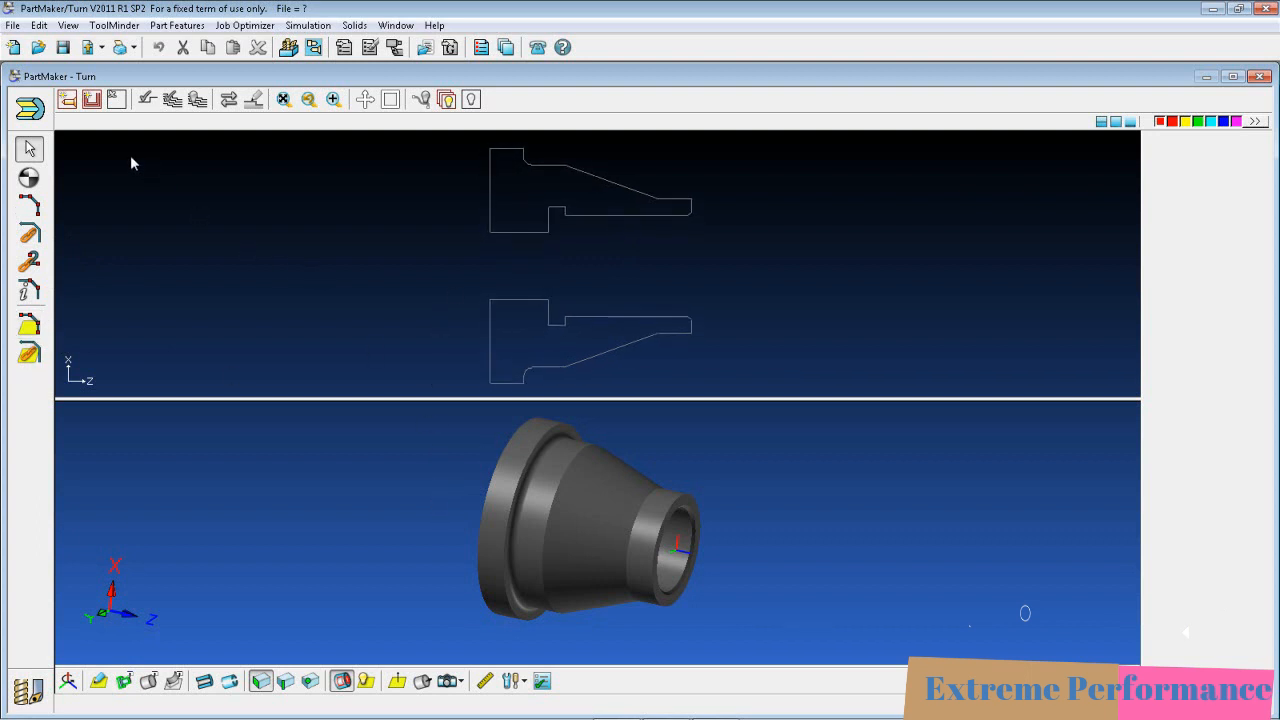
{"action": "left_click", "coordinate": [93, 101]}
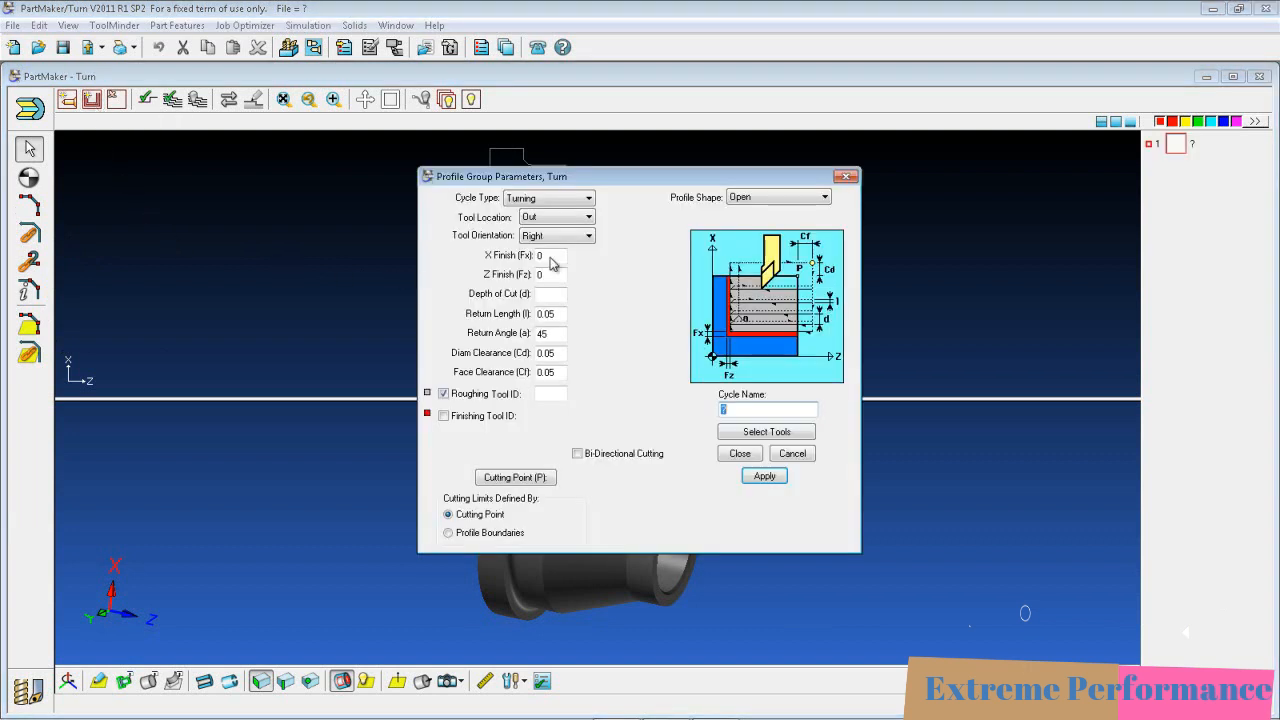
{"action": "left_click", "coordinate": [578, 219]}
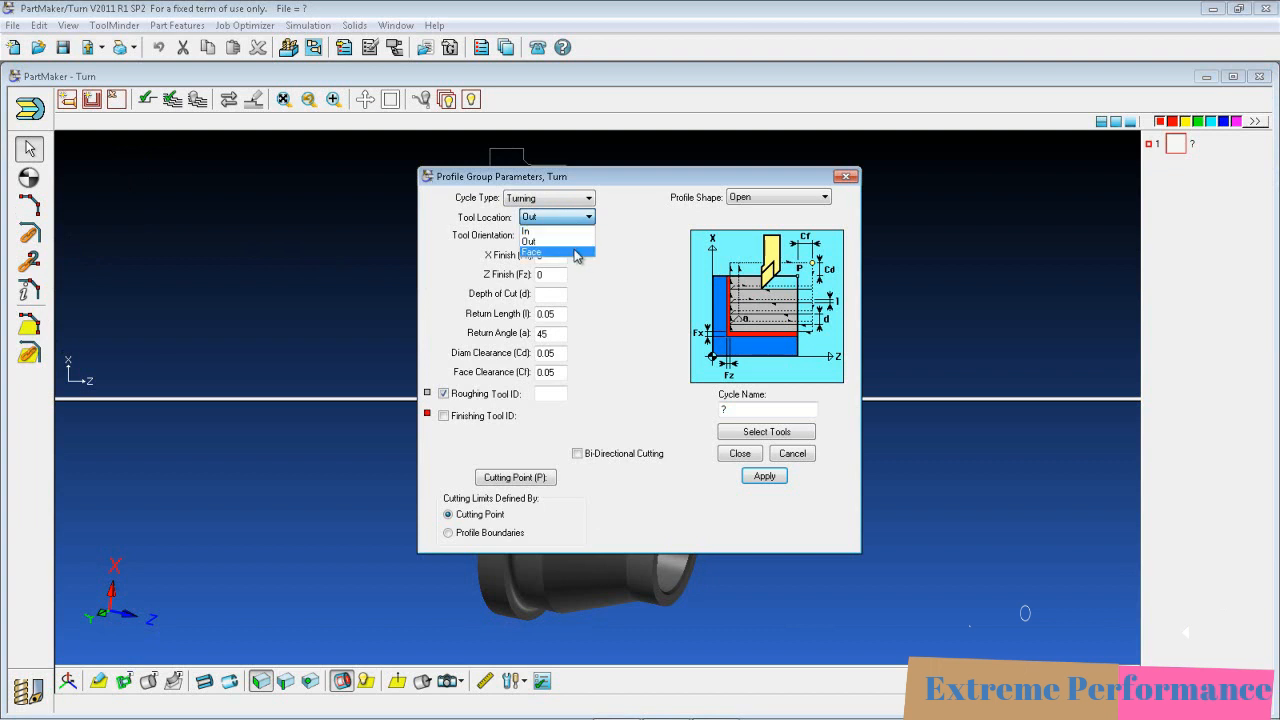
{"action": "left_click", "coordinate": [578, 252]}
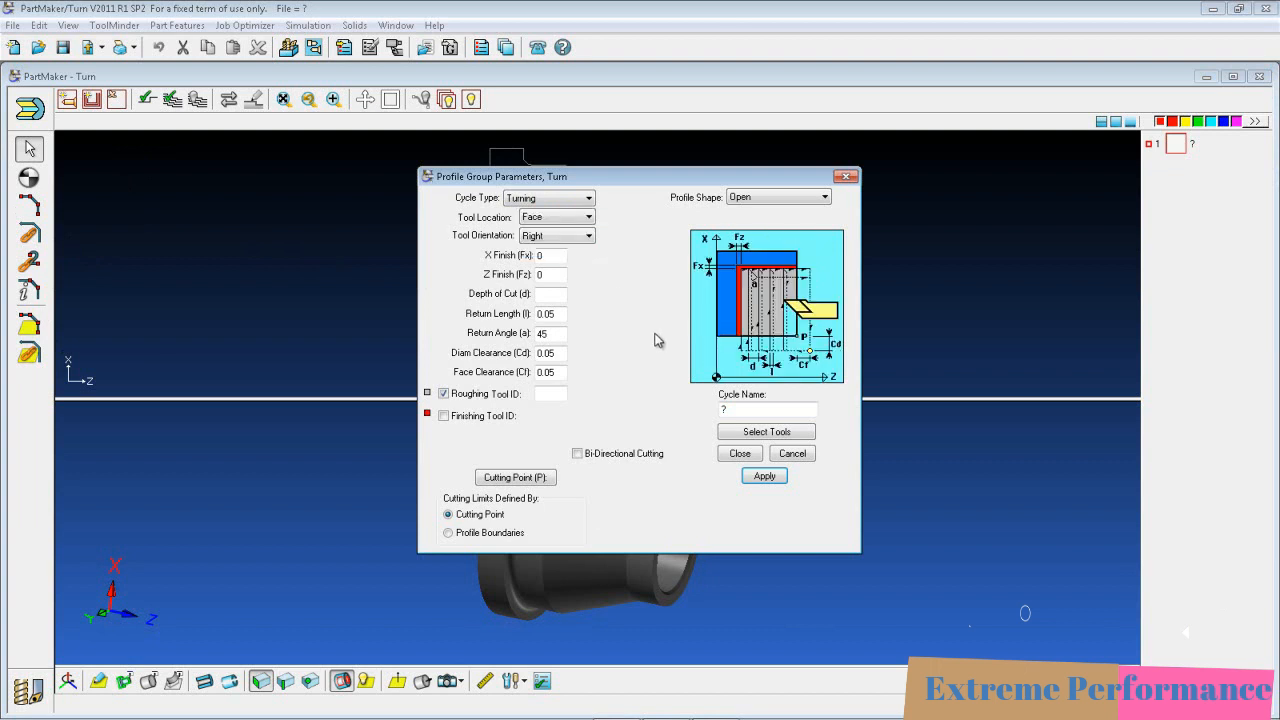
{"action": "left_click", "coordinate": [588, 236]}
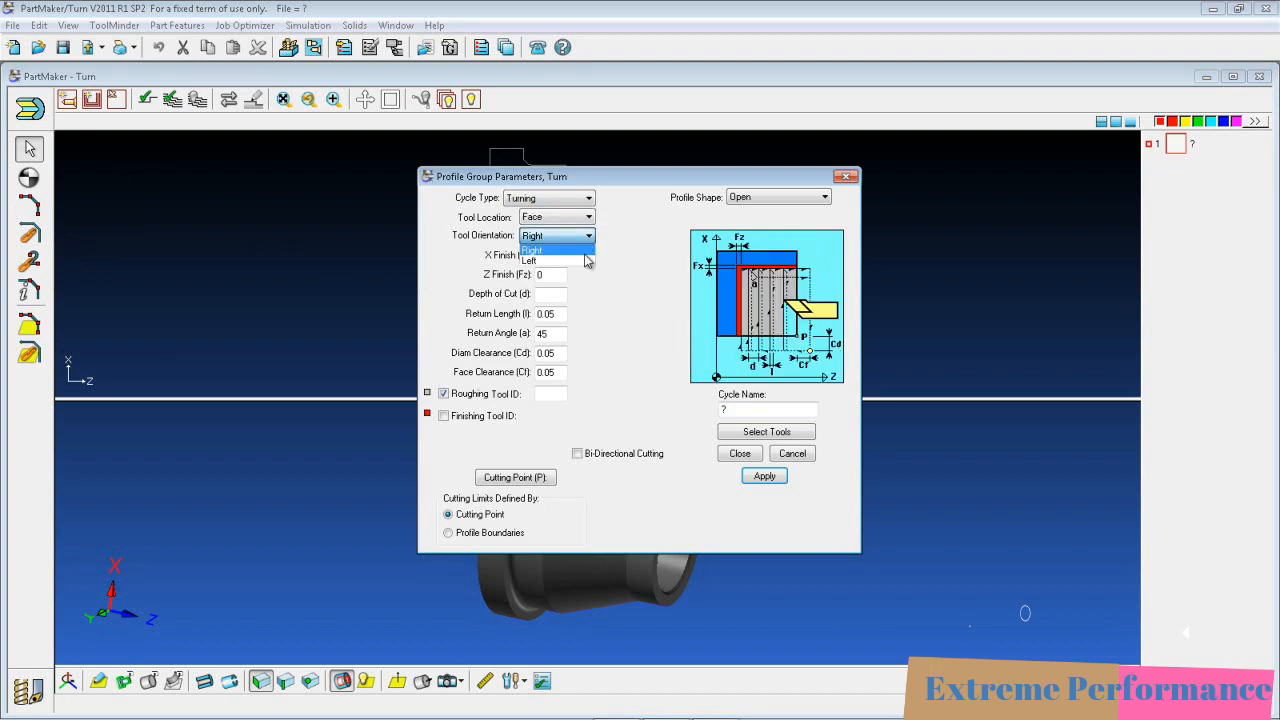
{"action": "left_click", "coordinate": [580, 250]}
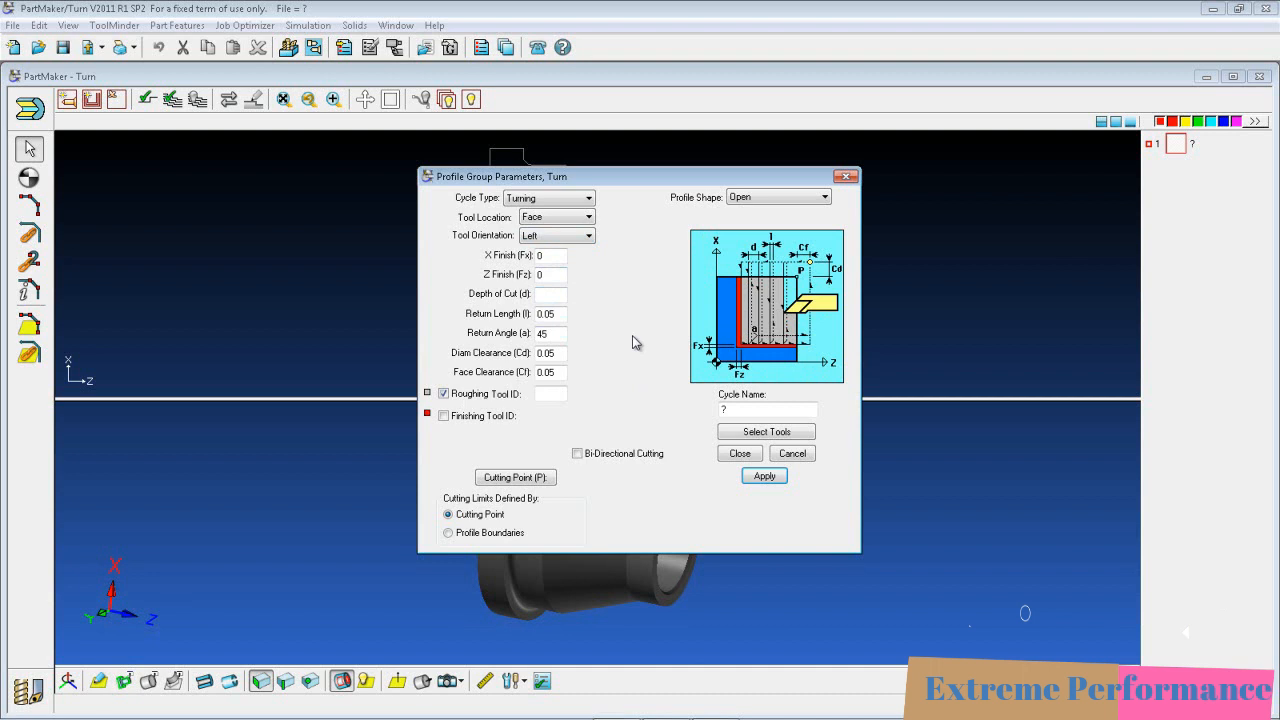
Name the cycle Face, assign roughing tool T001 (Edge-80) and close the profile group parameters.
{"action": "double_click", "coordinate": [736, 409]}
{"action": "type", "text": "Facw"}
{"action": "type", "text": "e"}
{"action": "left_click", "coordinate": [727, 434]}
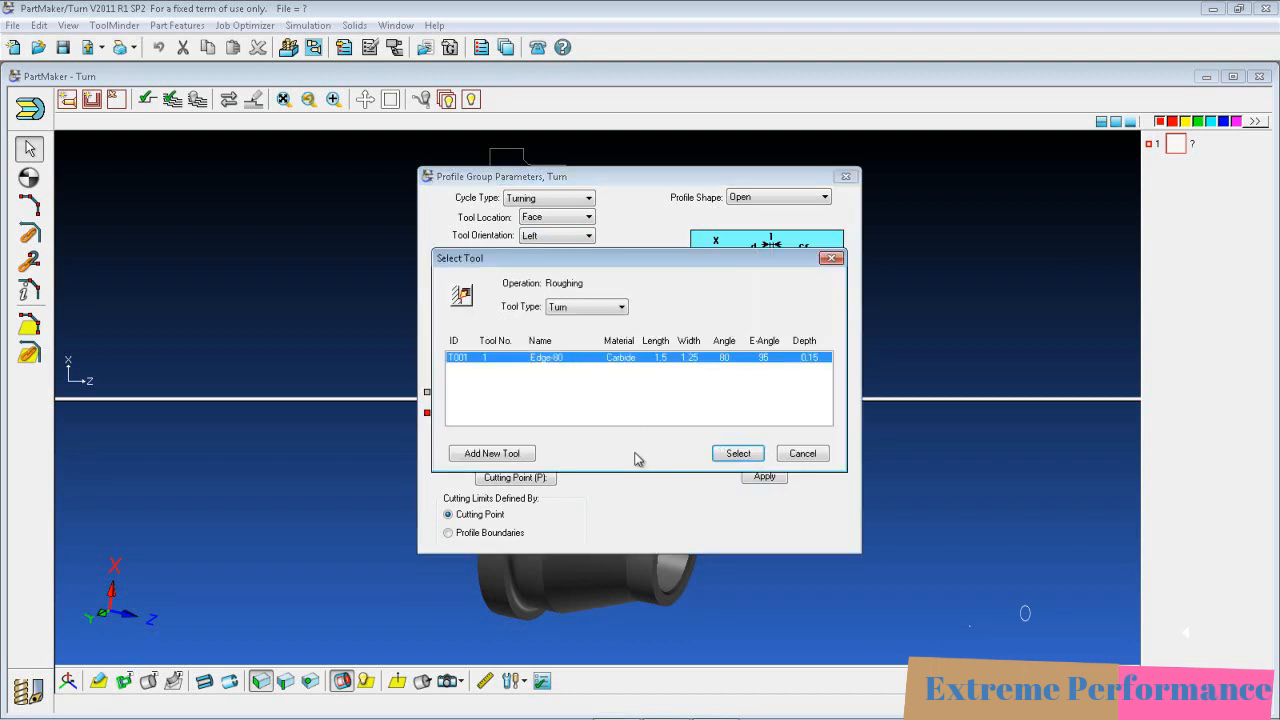
{"action": "left_click", "coordinate": [737, 455]}
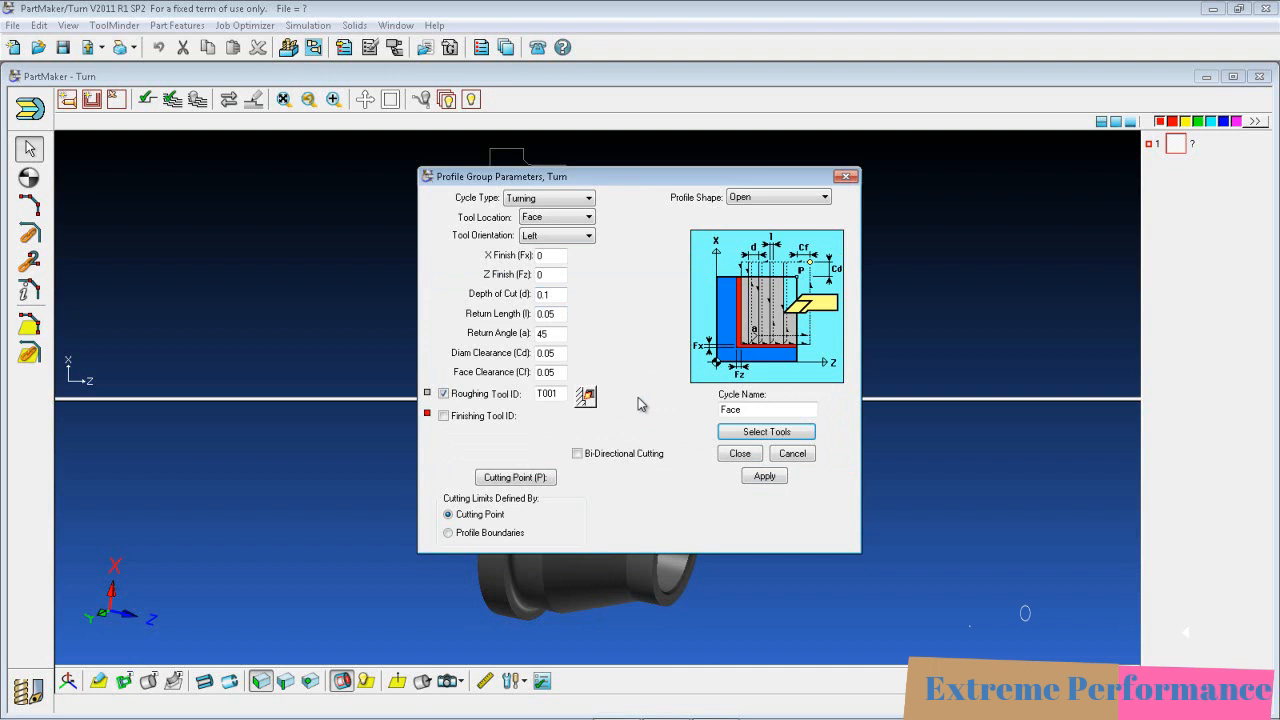
{"action": "left_click", "coordinate": [732, 455]}
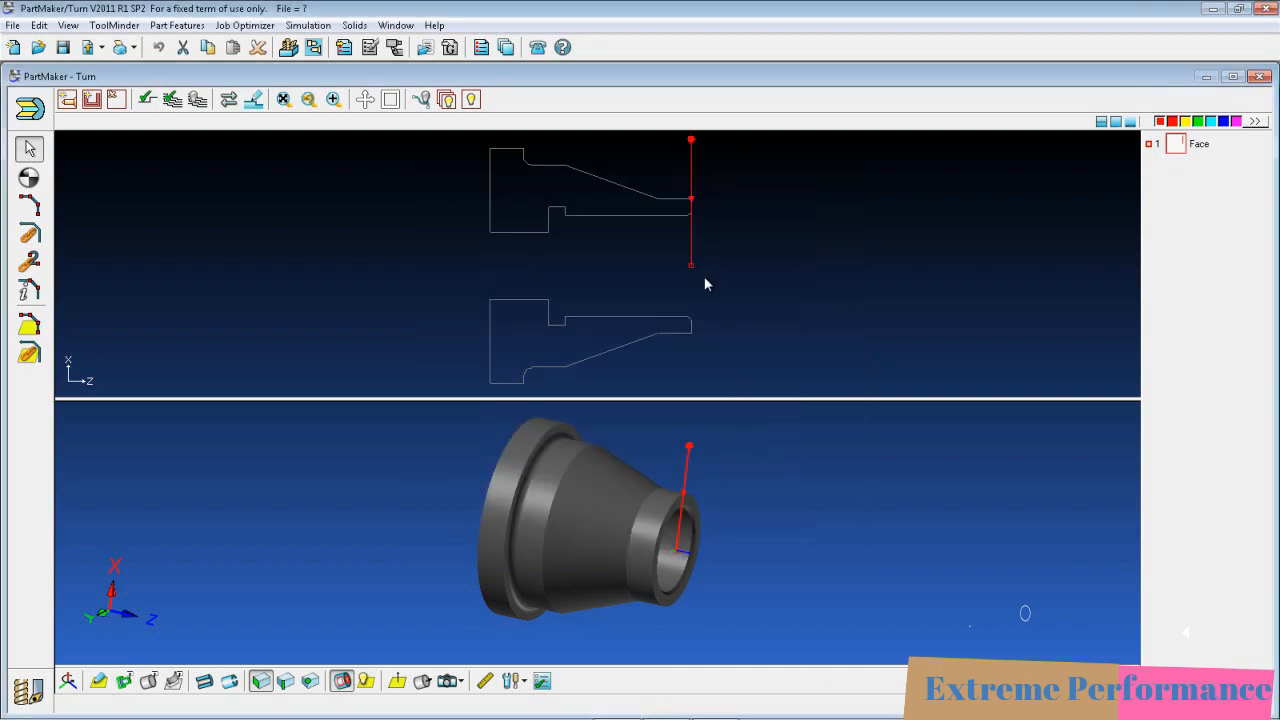
Verify the Face cycle's tool path with the tool shown hollow in the face window, and clear the verification display.
{"action": "mouse_move", "coordinate": [757, 514]}
{"action": "left_mouse_down"}
{"action": "mouse_move", "coordinate": [688, 496]}
{"action": "mouse_move", "coordinate": [742, 464]}
{"action": "mouse_move", "coordinate": [744, 494]}
{"action": "left_mouse_up"}
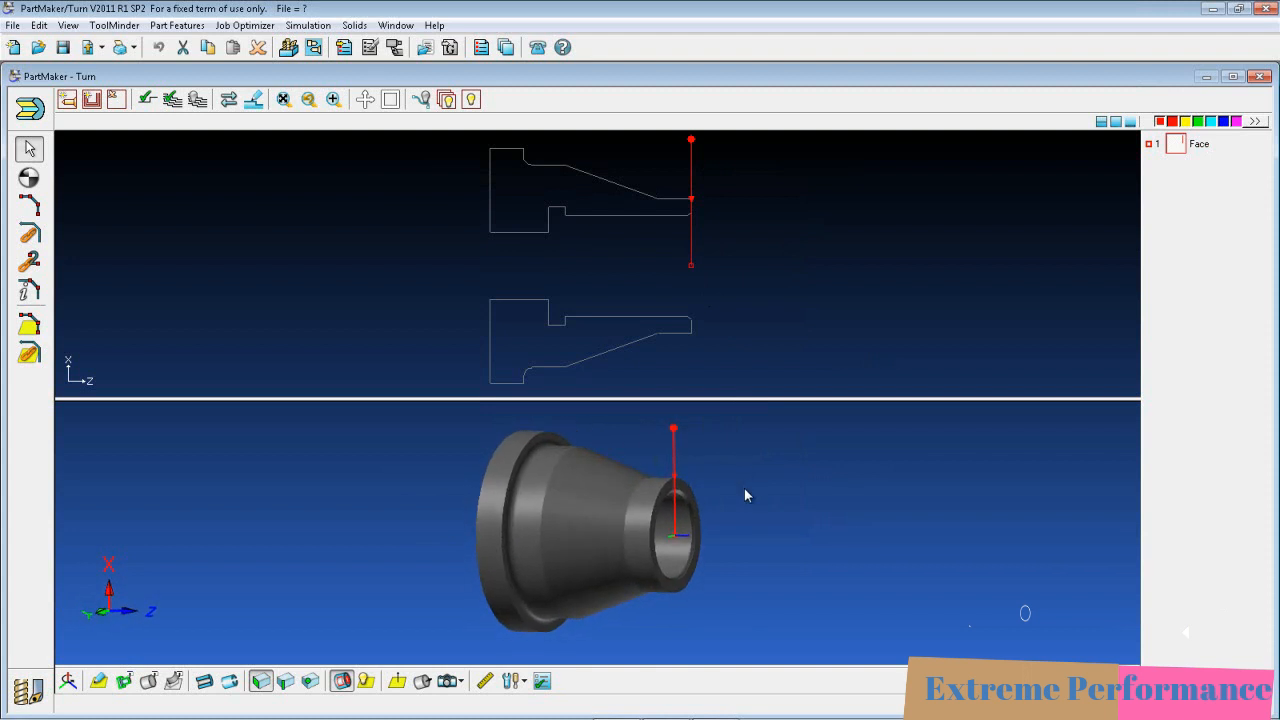
{"action": "left_click", "coordinate": [142, 100]}
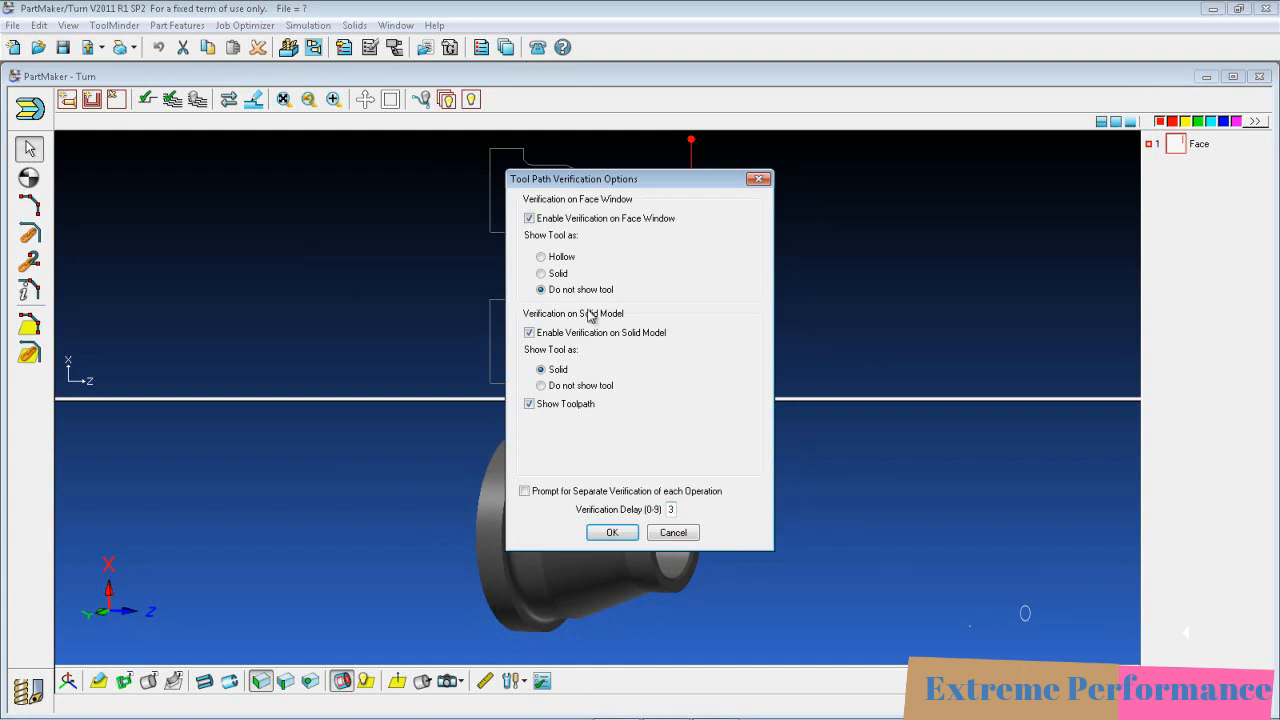
{"action": "left_click", "coordinate": [541, 257]}
{"action": "left_click", "coordinate": [614, 532]}
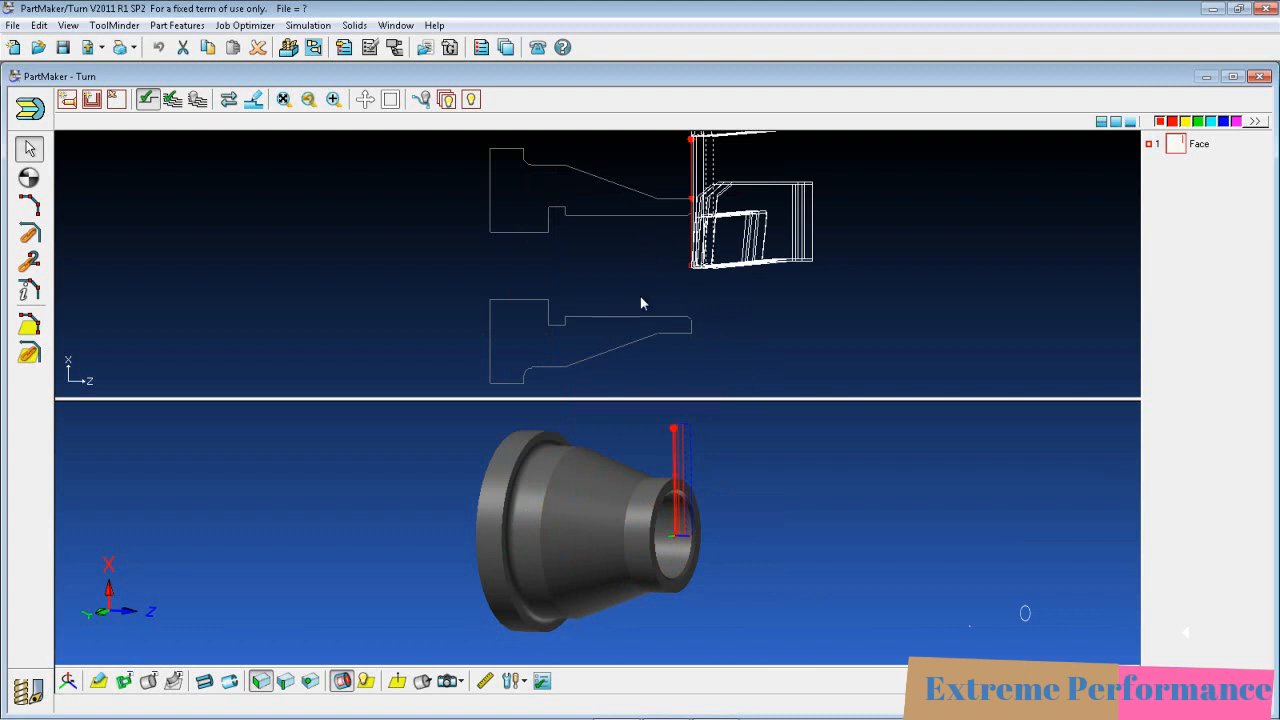
{"action": "scroll", "coordinate": [500, 245], "scroll_direction": "up", "scroll_amount": 5}
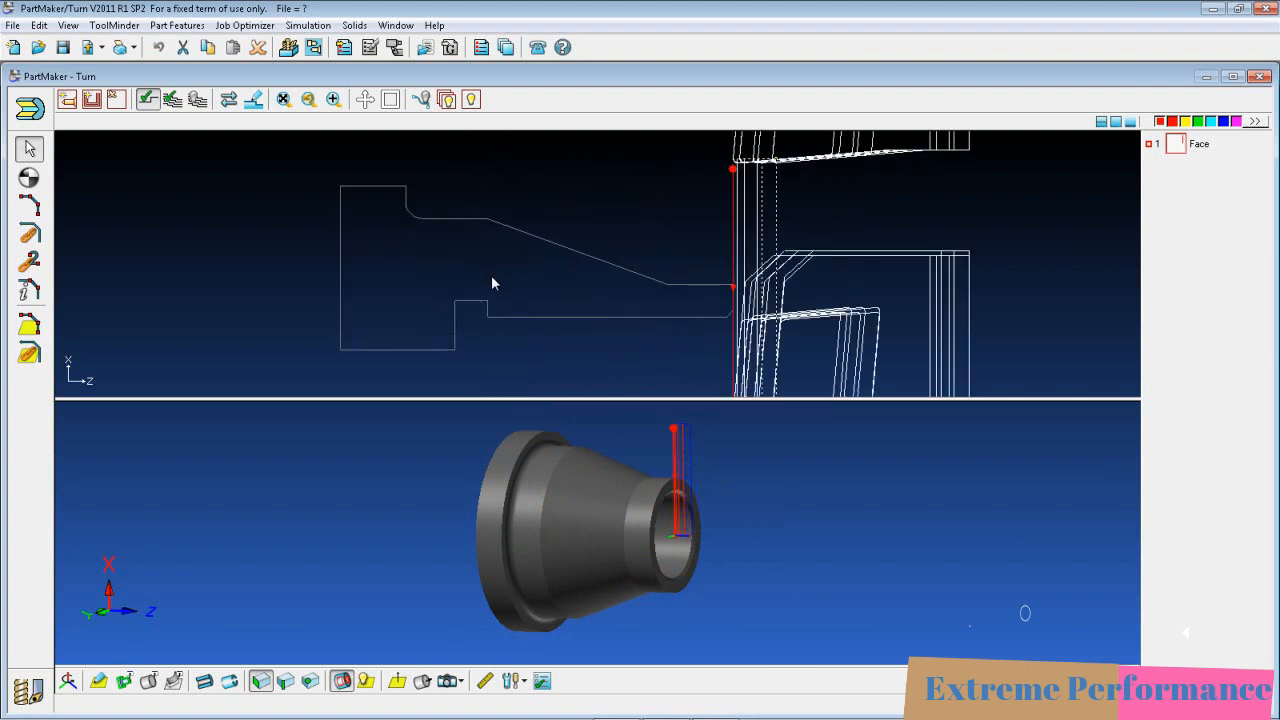
{"action": "middle_click_drag", "start_coordinate": [488, 315], "coordinate": [510, 298]}
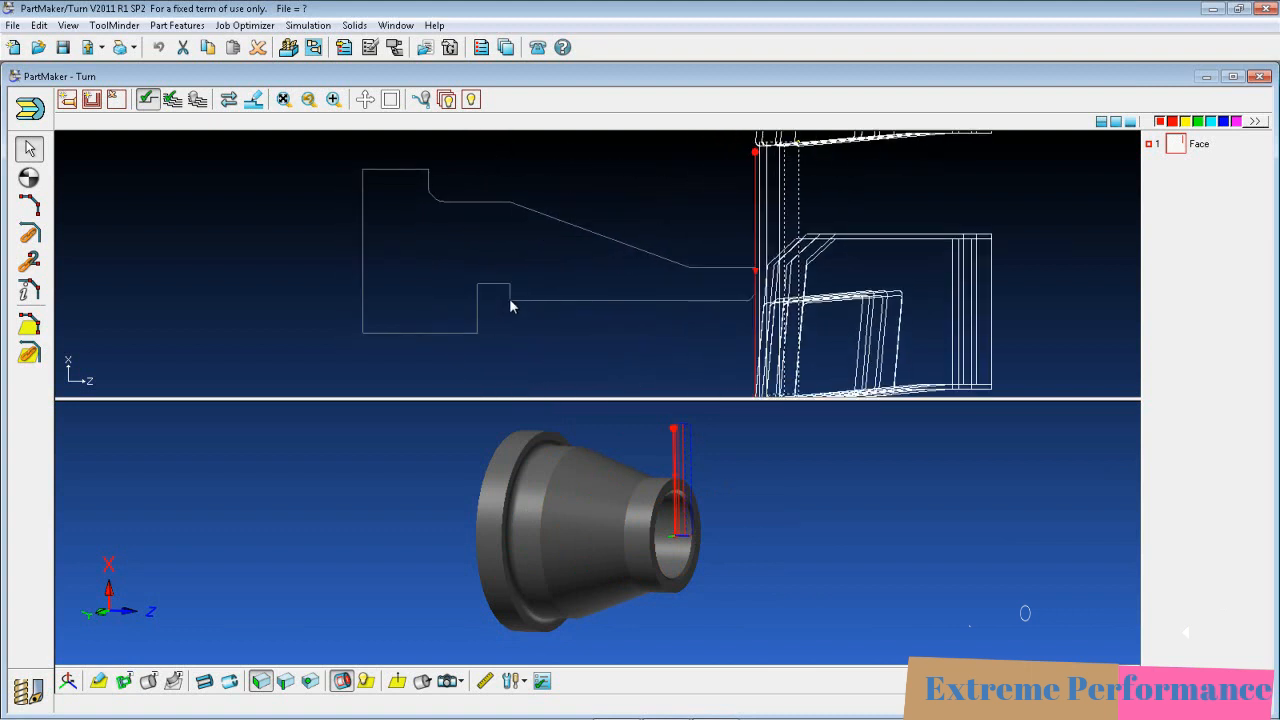
{"action": "left_click", "coordinate": [199, 101]}
{"action": "mouse_move", "coordinate": [719, 470]}
{"action": "left_mouse_down"}
{"action": "mouse_move", "coordinate": [775, 463]}
{"action": "mouse_move", "coordinate": [736, 485]}
{"action": "left_mouse_up"}
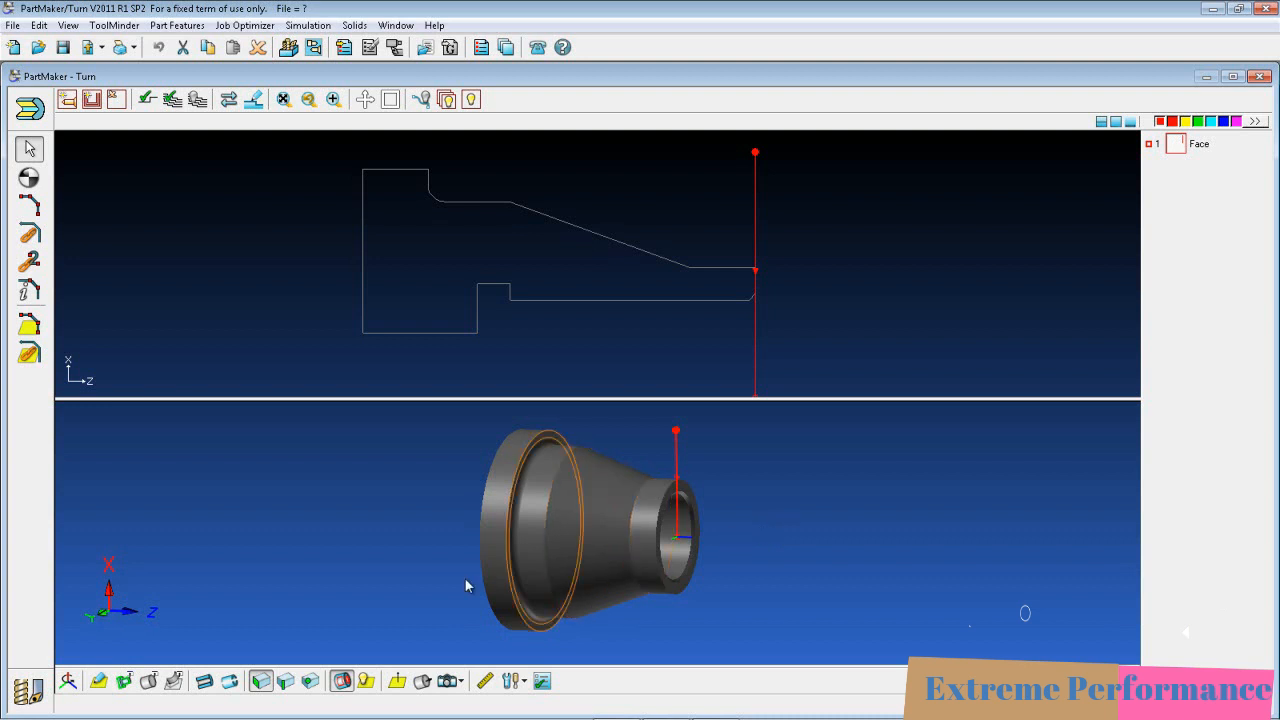
Section the solid model along the Face Plane at depth coordinate 0 to expose the nozzle's bore.
{"action": "left_click", "coordinate": [209, 681]}
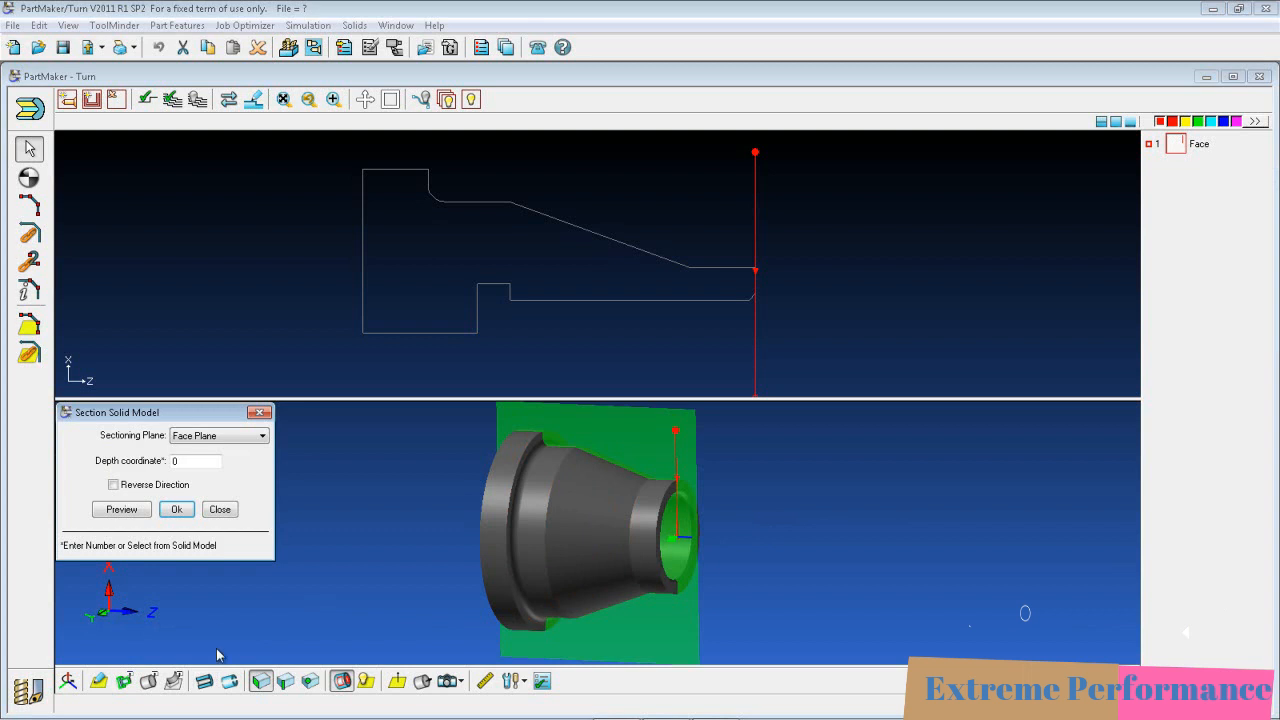
{"action": "left_click", "coordinate": [176, 509]}
{"action": "middle_click_drag", "start_coordinate": [325, 562], "coordinate": [267, 569]}
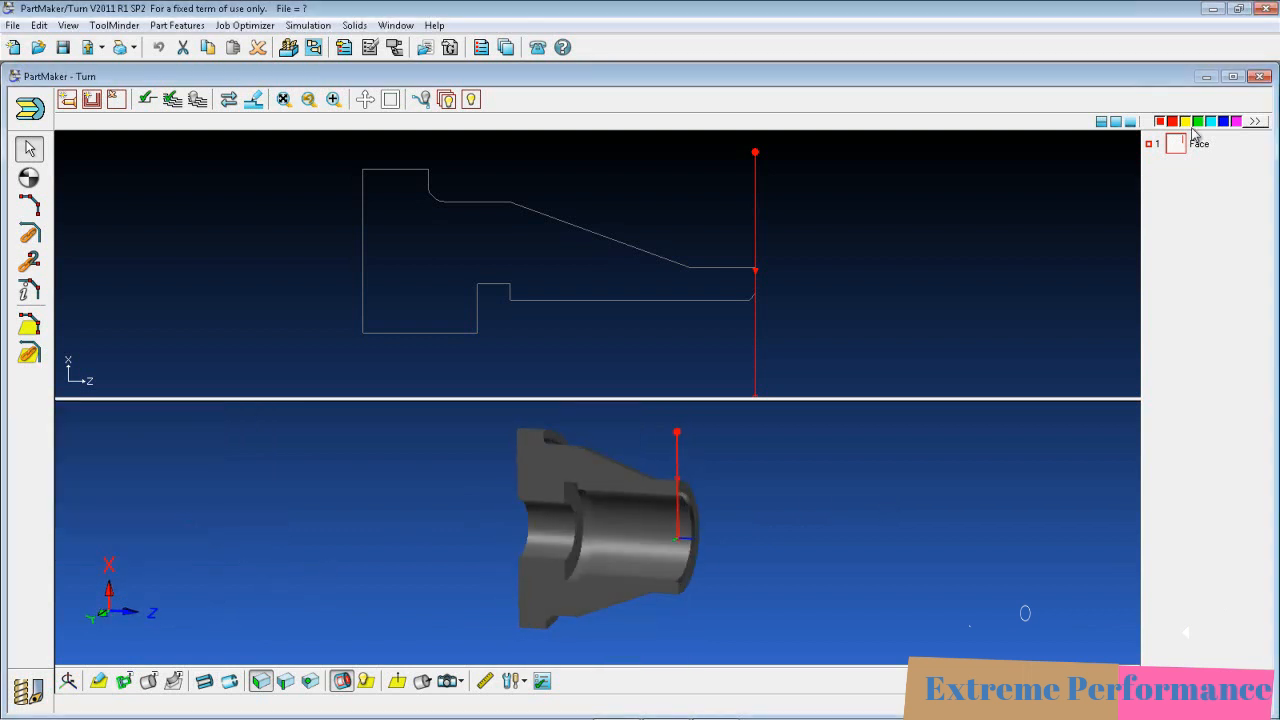
Start a new hole group and extract its drilling parameters from the nozzle's narrow rear bore in the solid model.
{"action": "left_click", "coordinate": [557, 538]}
{"action": "left_click", "coordinate": [67, 99]}
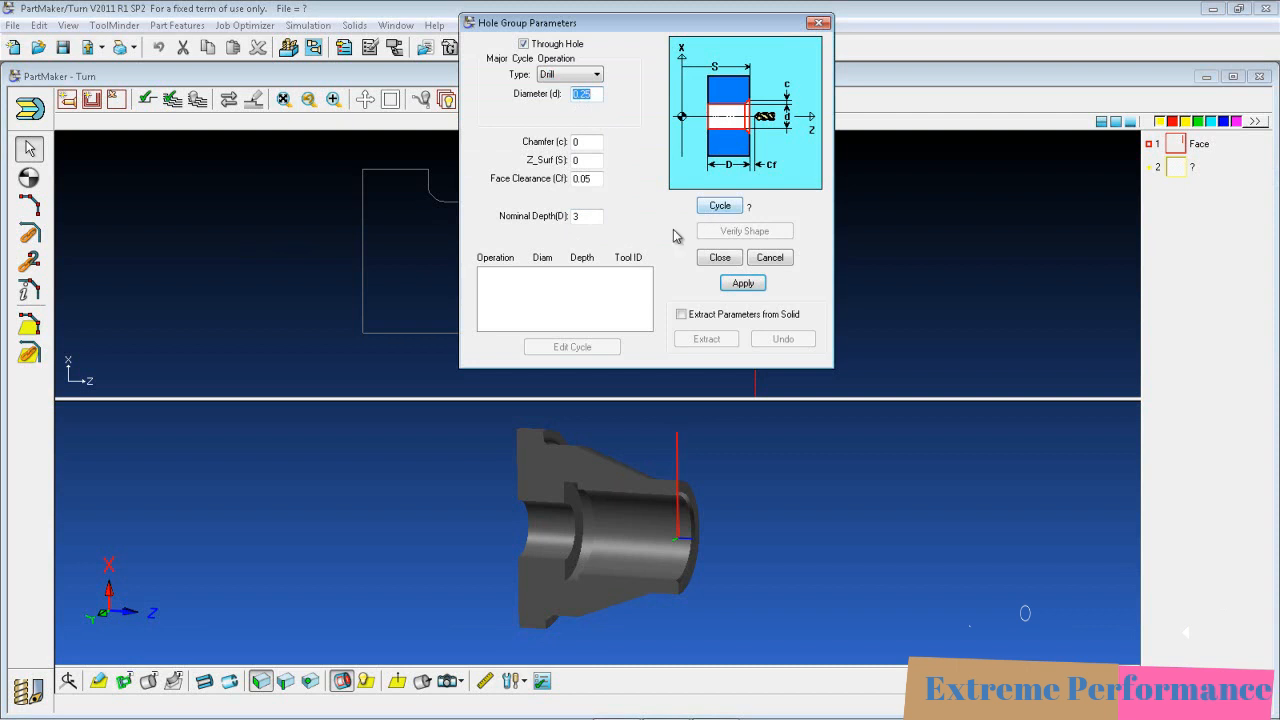
{"action": "left_click", "coordinate": [681, 316]}
{"action": "left_click", "coordinate": [555, 543]}
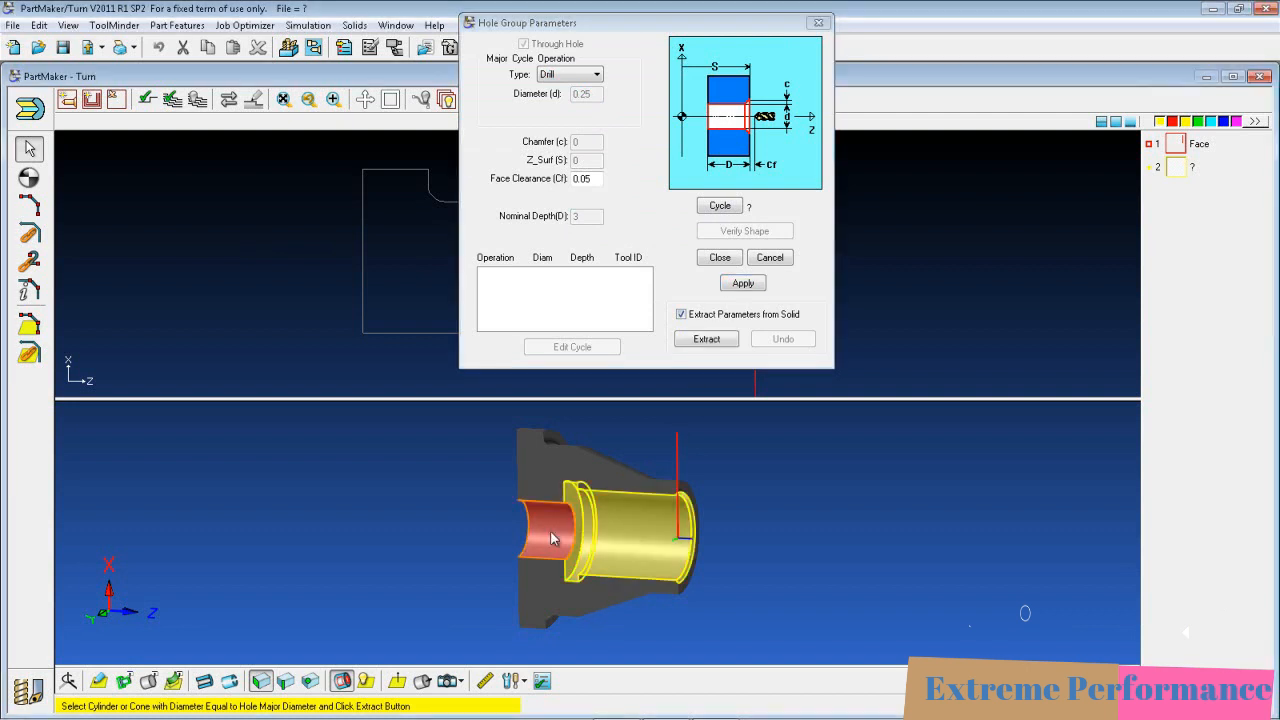
{"action": "left_click", "coordinate": [706, 340]}
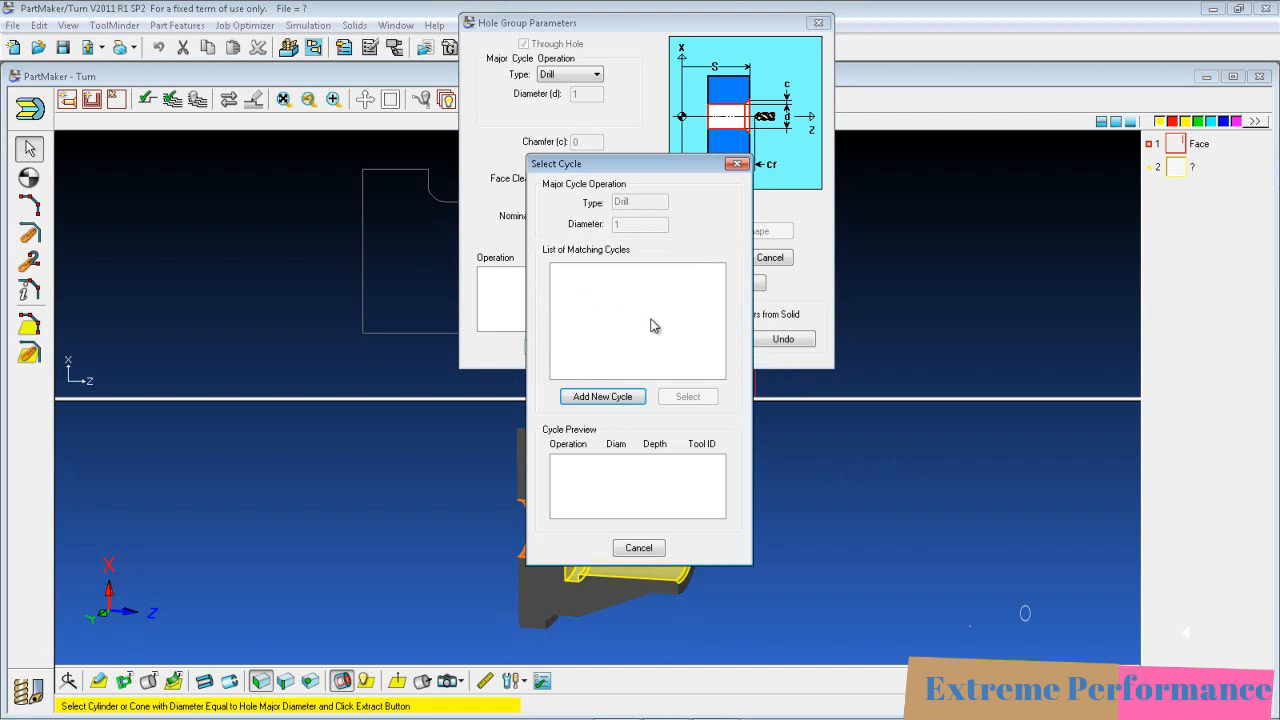
Add a new cycle for the hole group and insert a Center operation ahead of the main drilling operation.
{"action": "left_click", "coordinate": [606, 397]}
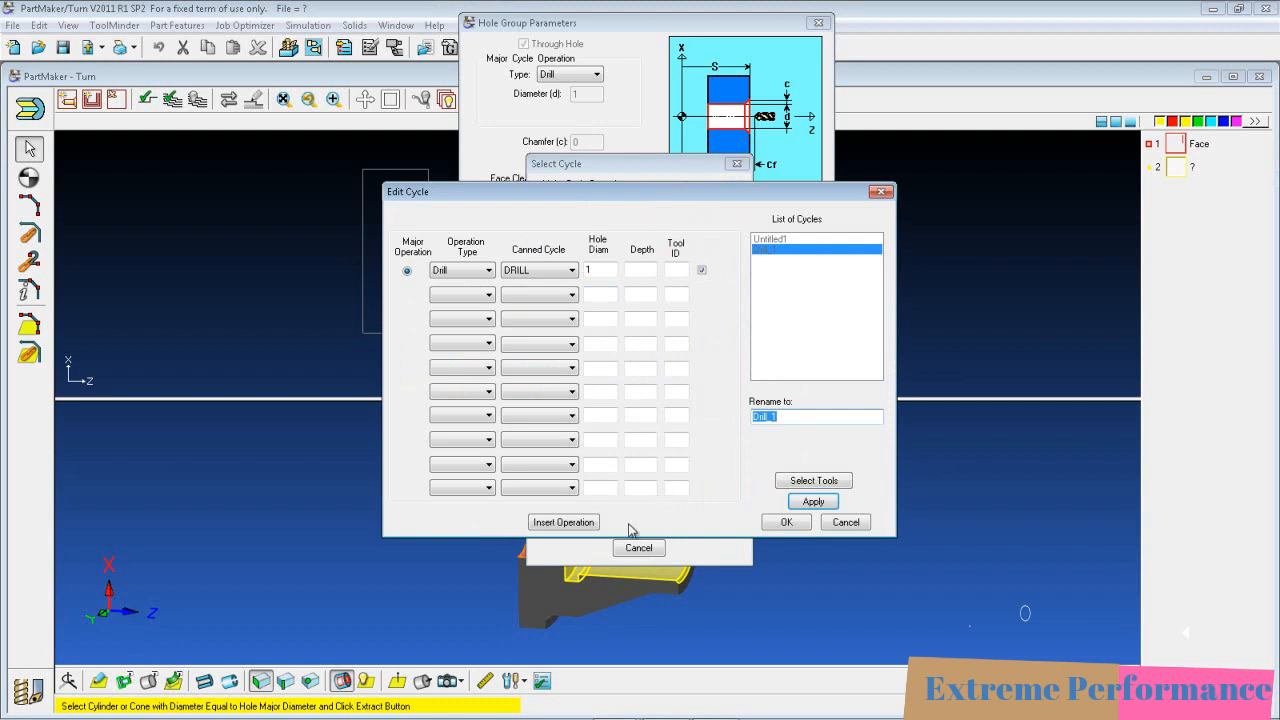
{"action": "left_click", "coordinate": [575, 528]}
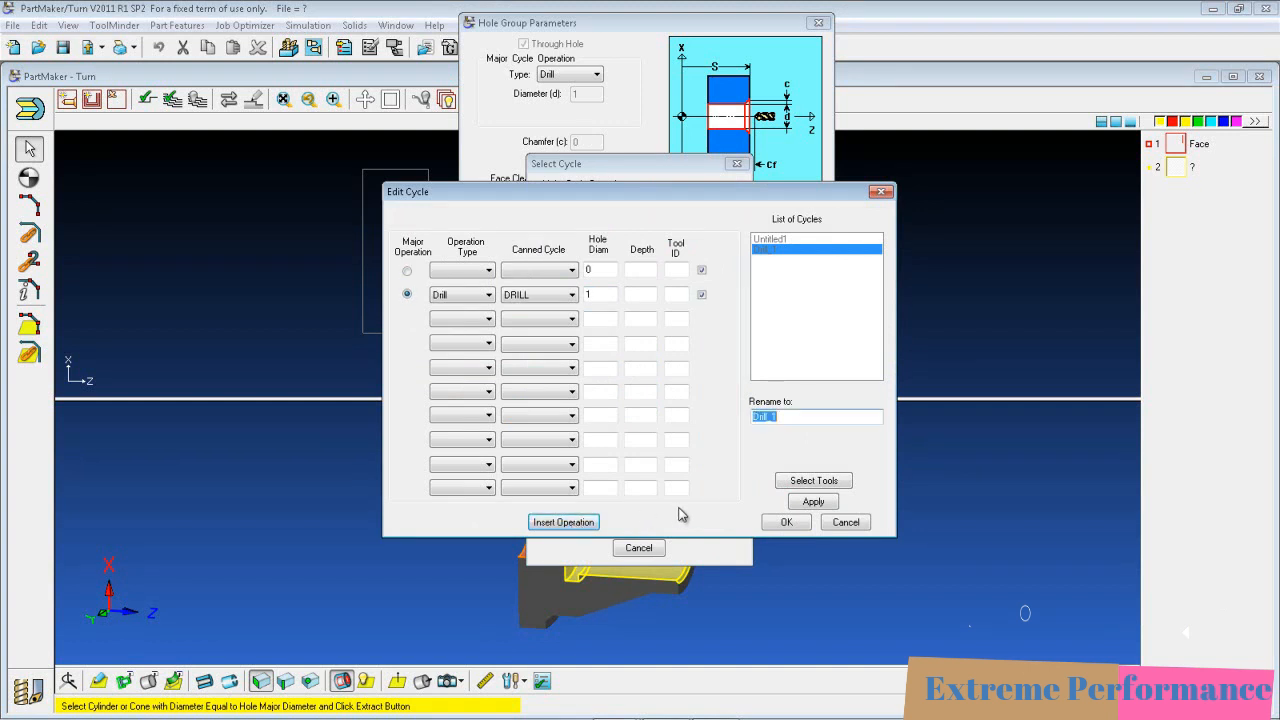
{"action": "left_click", "coordinate": [489, 272]}
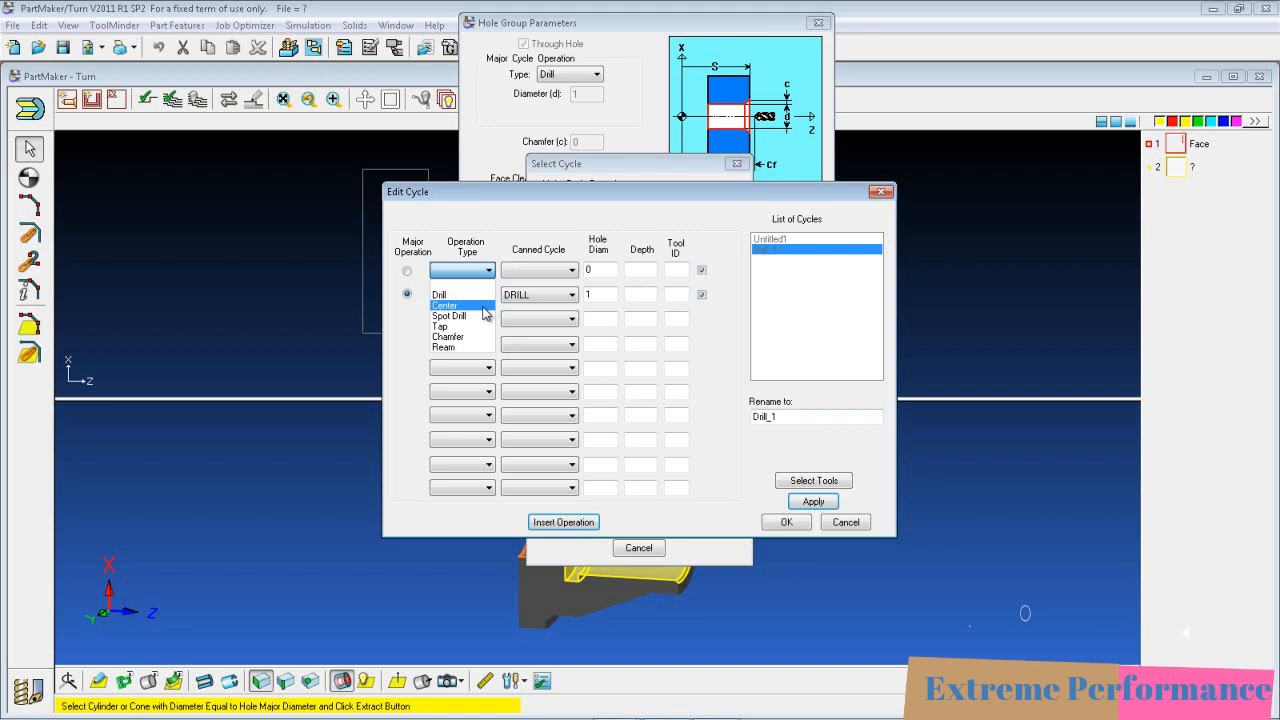
{"action": "left_click", "coordinate": [484, 306]}
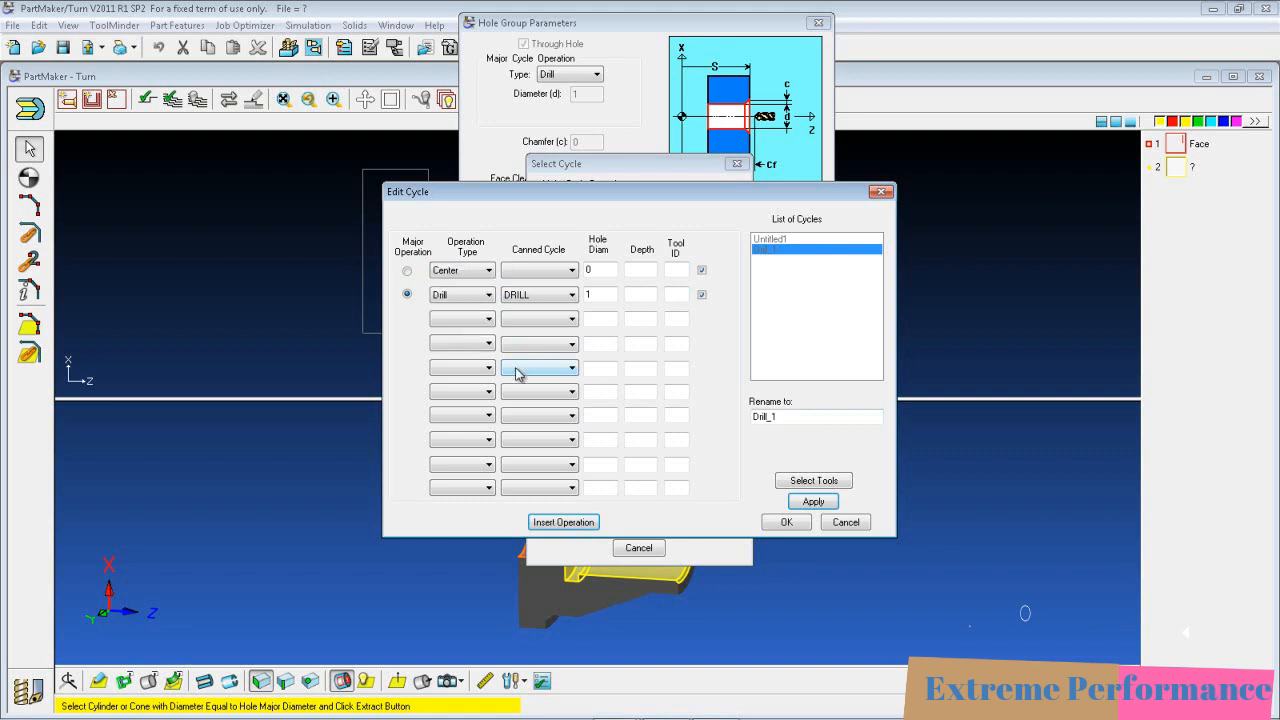
Give the Center operation the DRILL canned cycle and a .375 hole diameter, and set the main drilling operation to DEEP HOLE.
{"action": "left_click", "coordinate": [551, 273]}
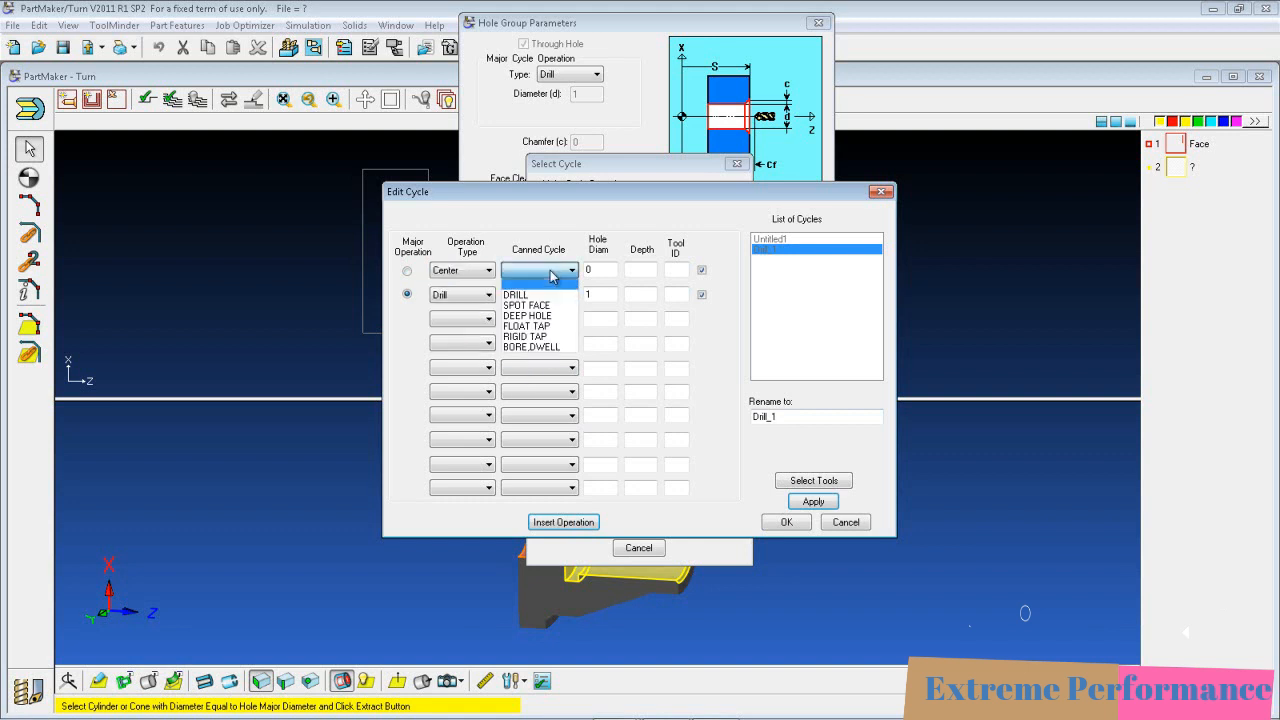
{"action": "left_click", "coordinate": [553, 295]}
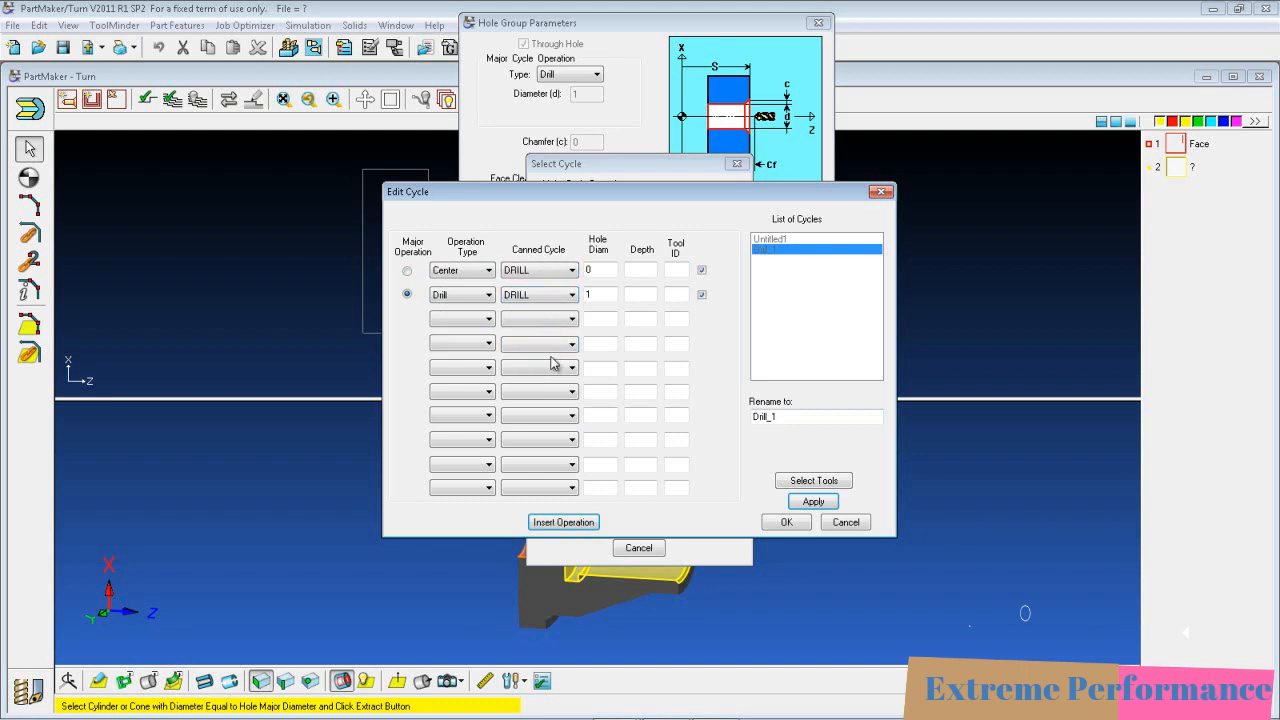
{"action": "double_click", "coordinate": [598, 270]}
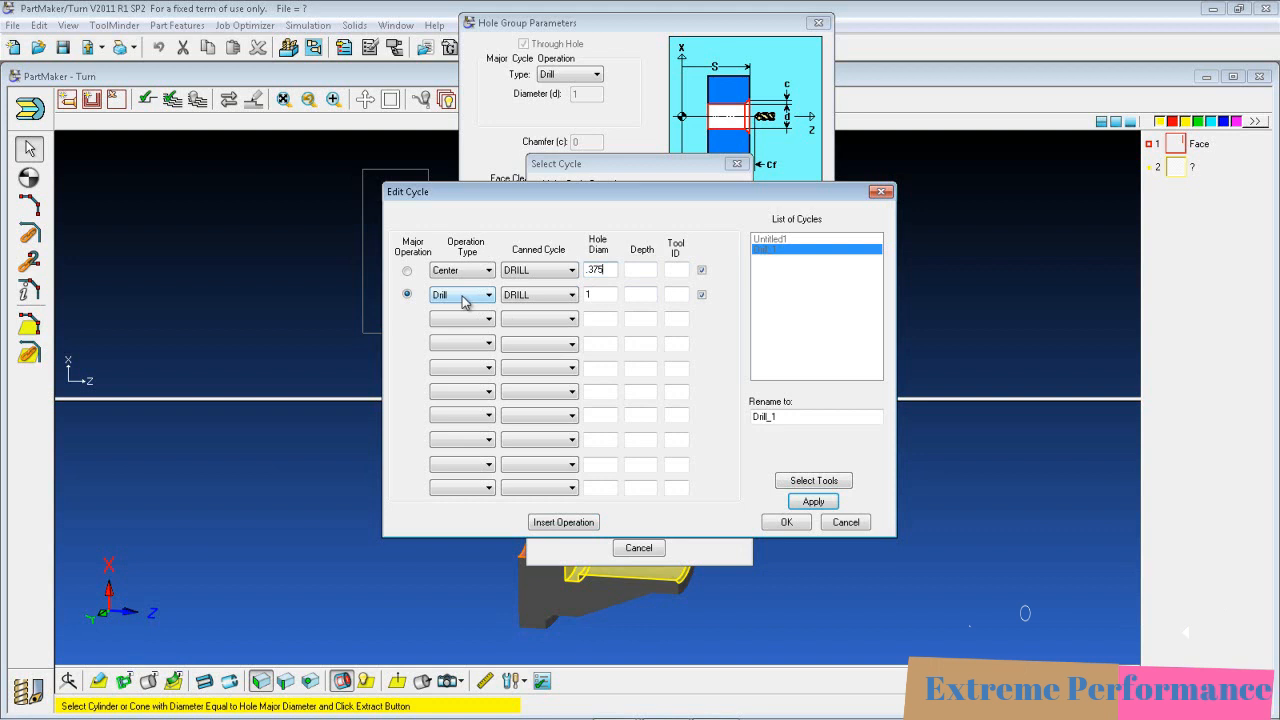
{"action": "left_click", "coordinate": [545, 296]}
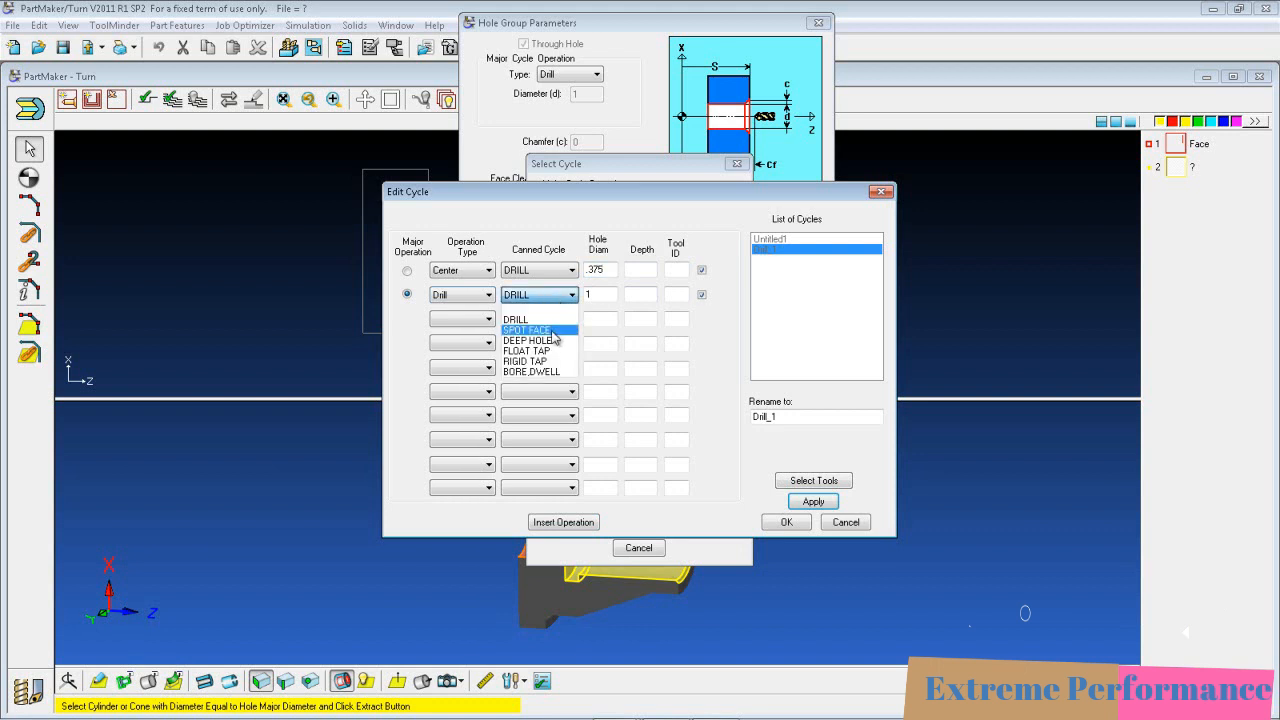
{"action": "left_click", "coordinate": [551, 342]}
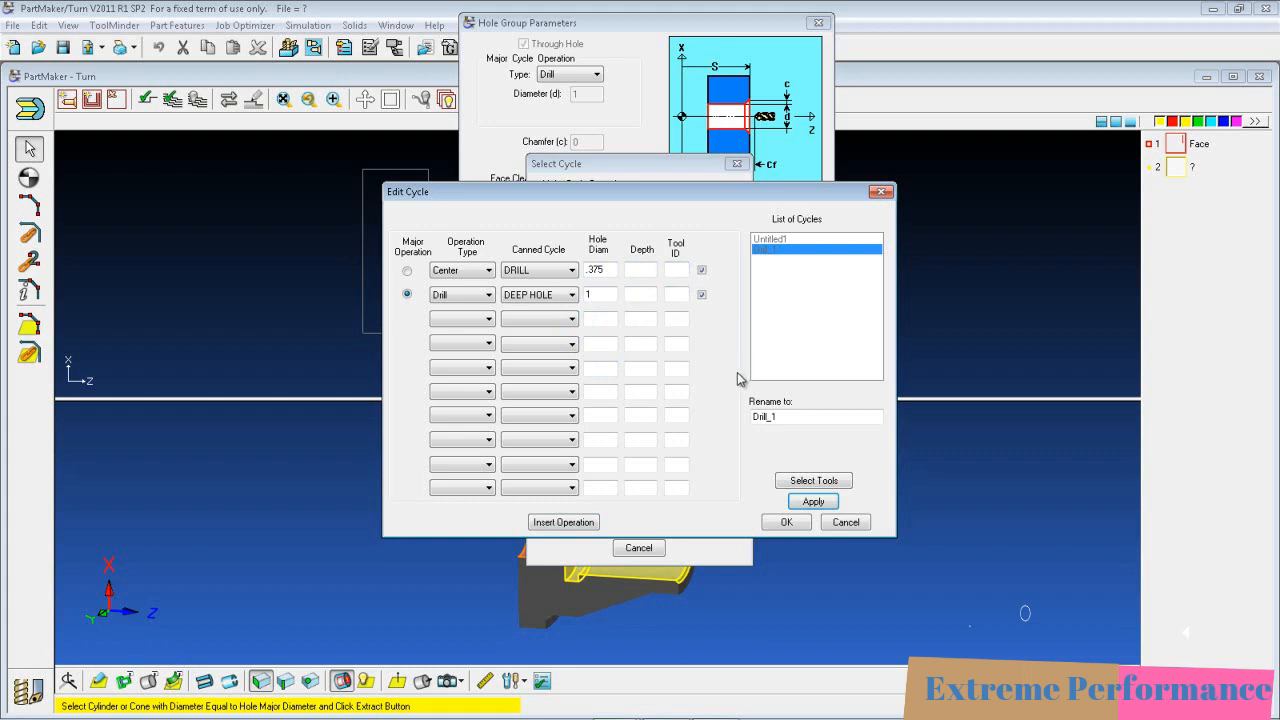
Add a new tool for the Center operation with Carbide material, tool number 2 and offset number 2.
{"action": "left_click", "coordinate": [800, 481]}
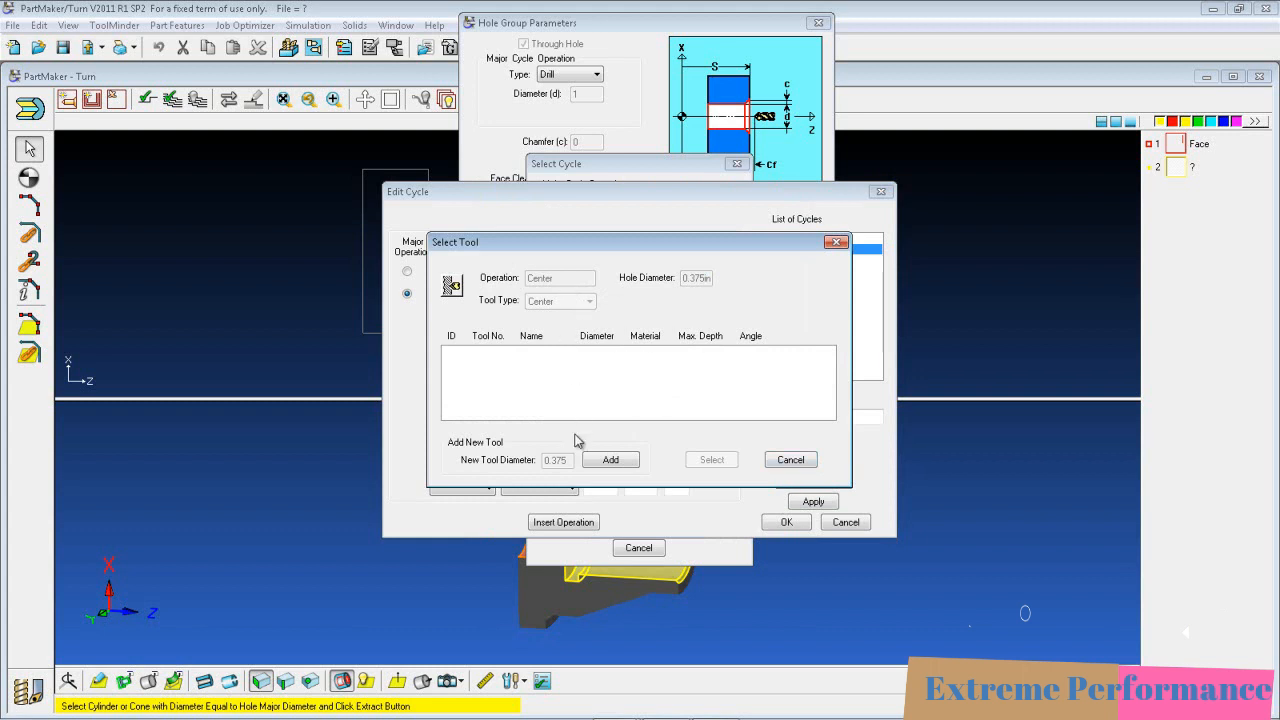
{"action": "left_click", "coordinate": [610, 460]}
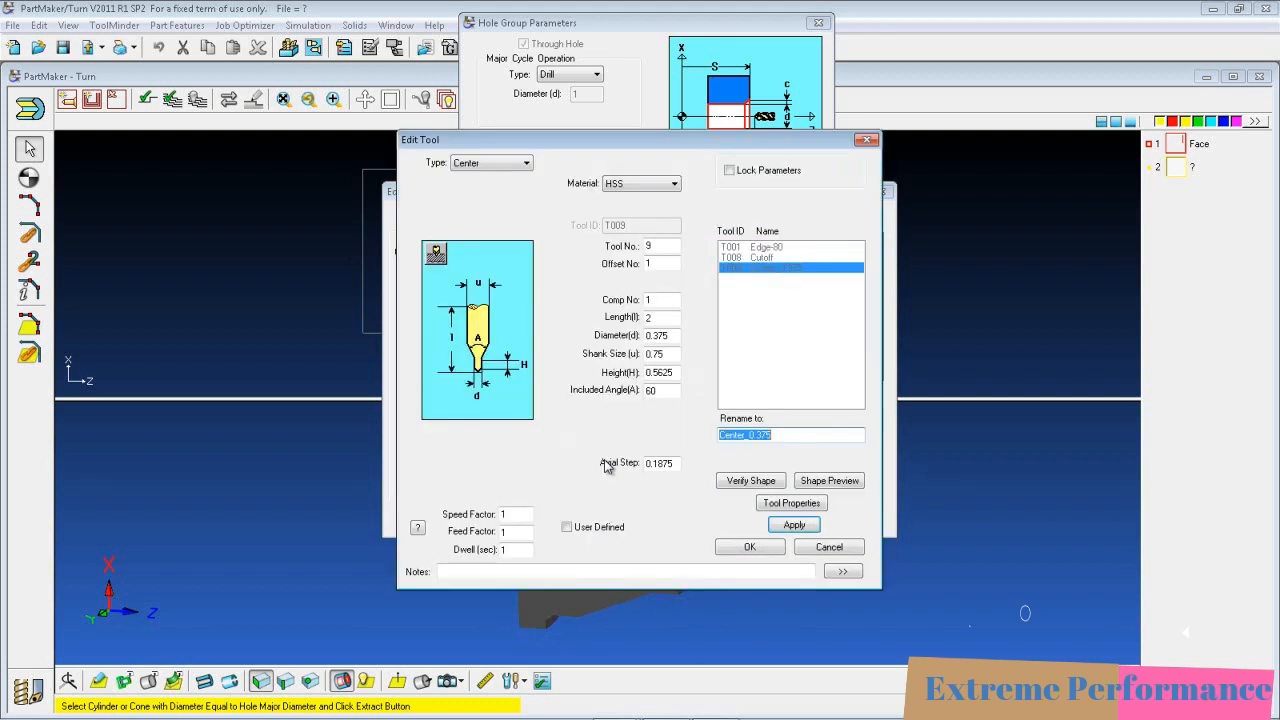
{"action": "left_click", "coordinate": [634, 190]}
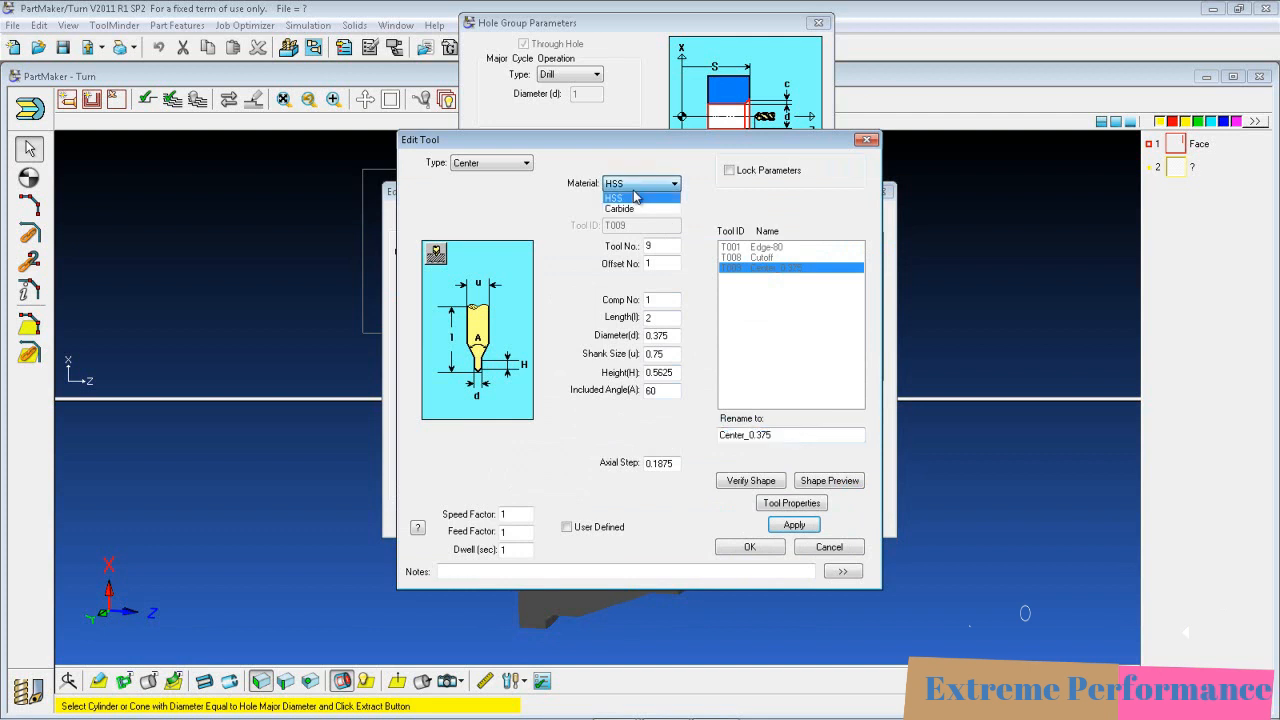
{"action": "left_click", "coordinate": [636, 209]}
{"action": "double_click", "coordinate": [664, 245]}
{"action": "type", "text": "2"}
{"action": "key", "text": "Tab"}
{"action": "type", "text": "2"}
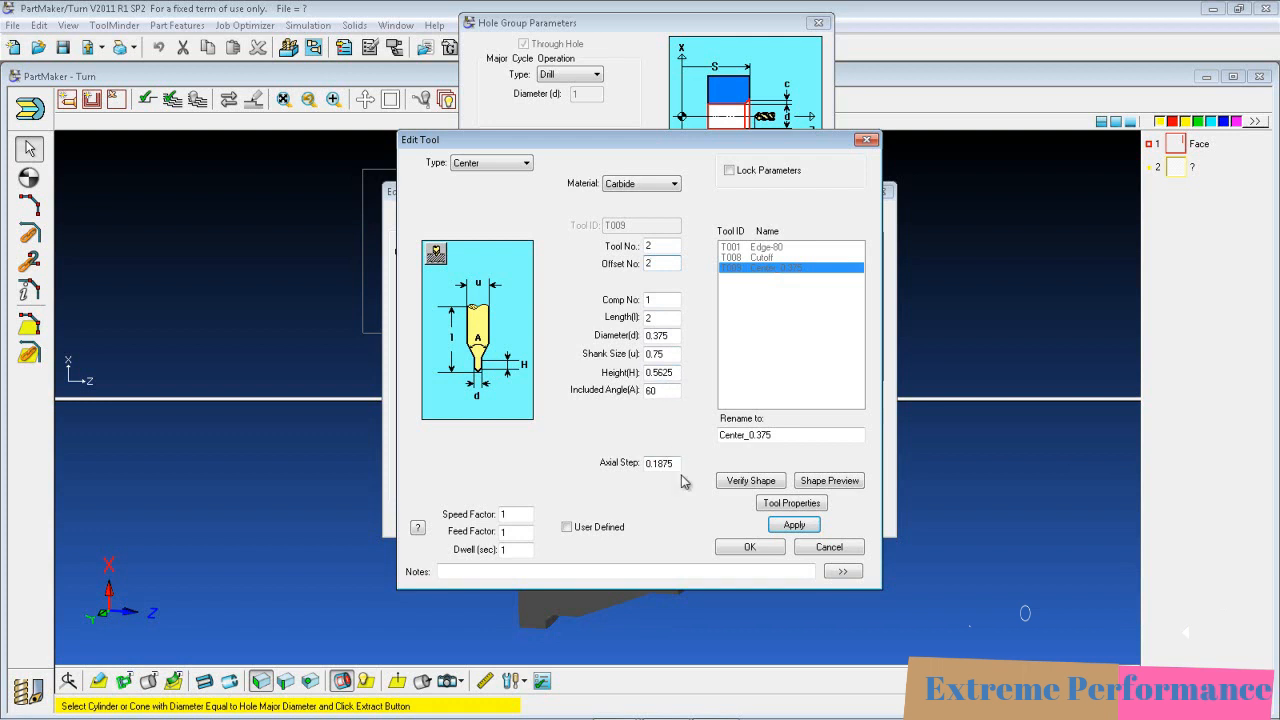
Preview the center drill's shape from an angled view and accept the new tool.
{"action": "left_click", "coordinate": [818, 482]}
{"action": "left_click_drag", "start_coordinate": [312, 199], "coordinate": [269, 236]}
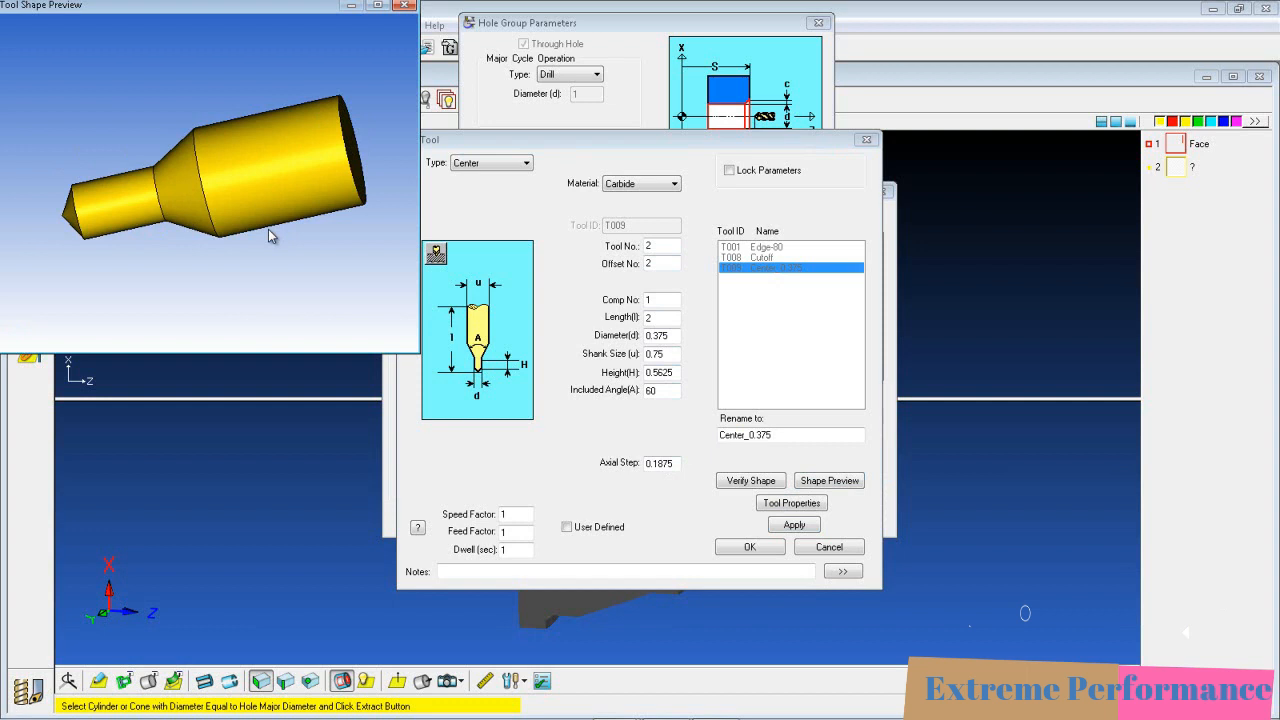
{"action": "left_click", "coordinate": [404, 5]}
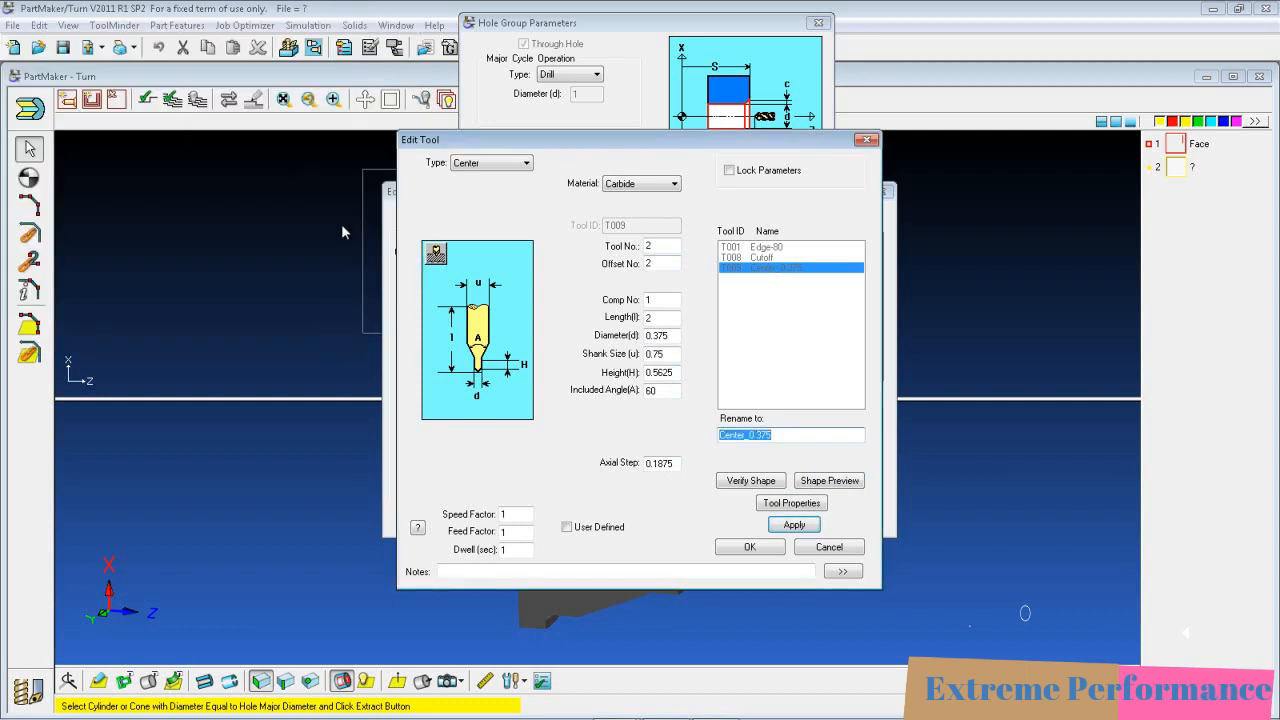
{"action": "left_click", "coordinate": [747, 547]}
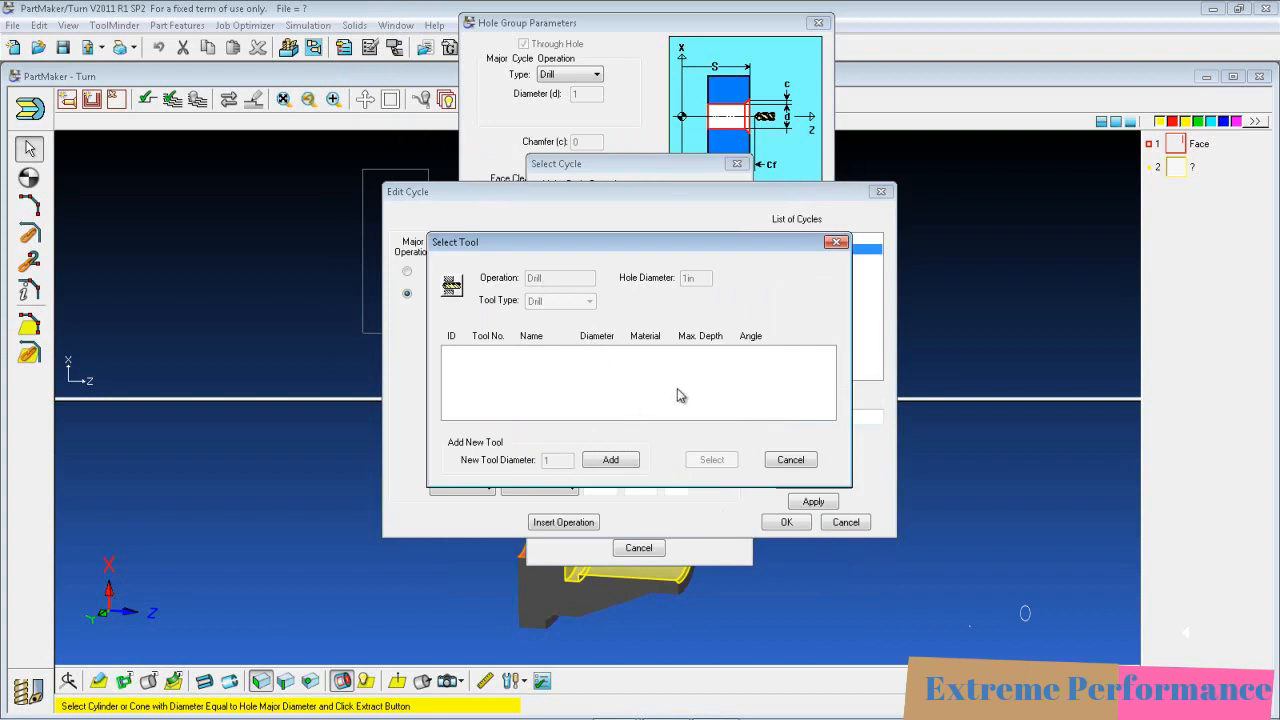
Add a new drill for the 1-inch hole with Carbide material, tool number 3, offset number 3 and length 3.5.
{"action": "left_click", "coordinate": [611, 460]}
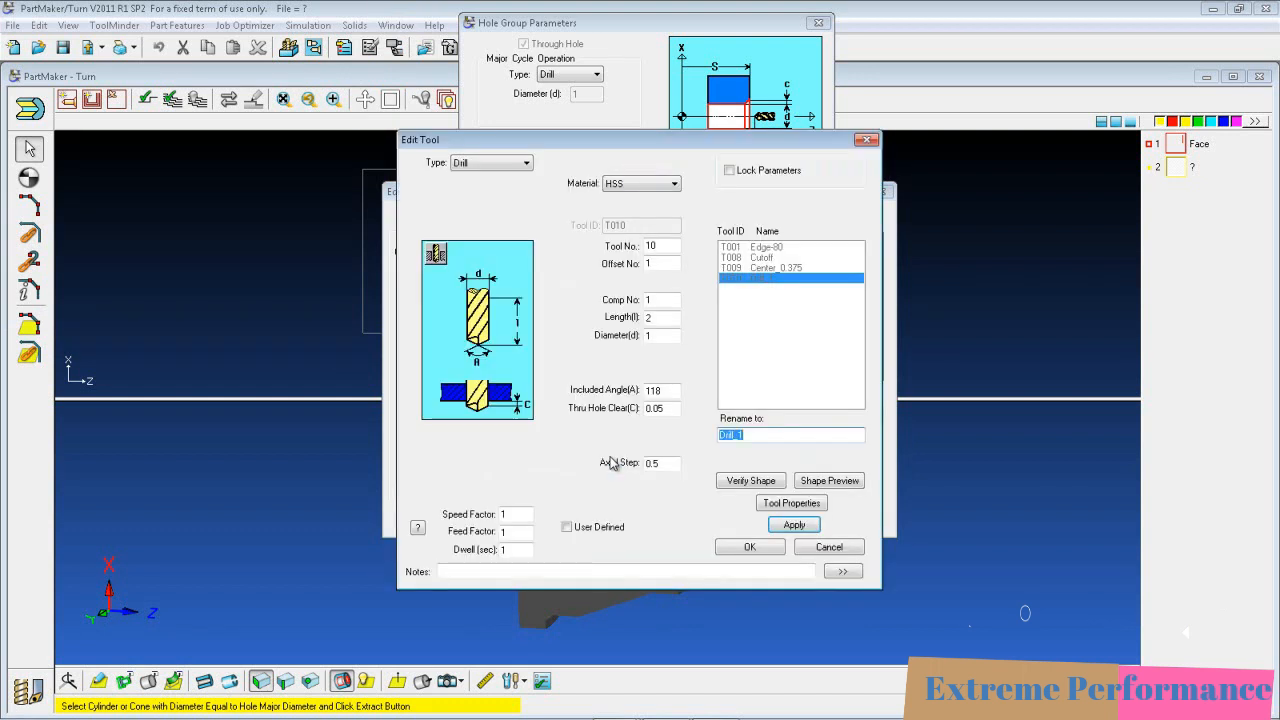
{"action": "left_click", "coordinate": [665, 186]}
{"action": "left_click", "coordinate": [660, 210]}
{"action": "double_click", "coordinate": [662, 246]}
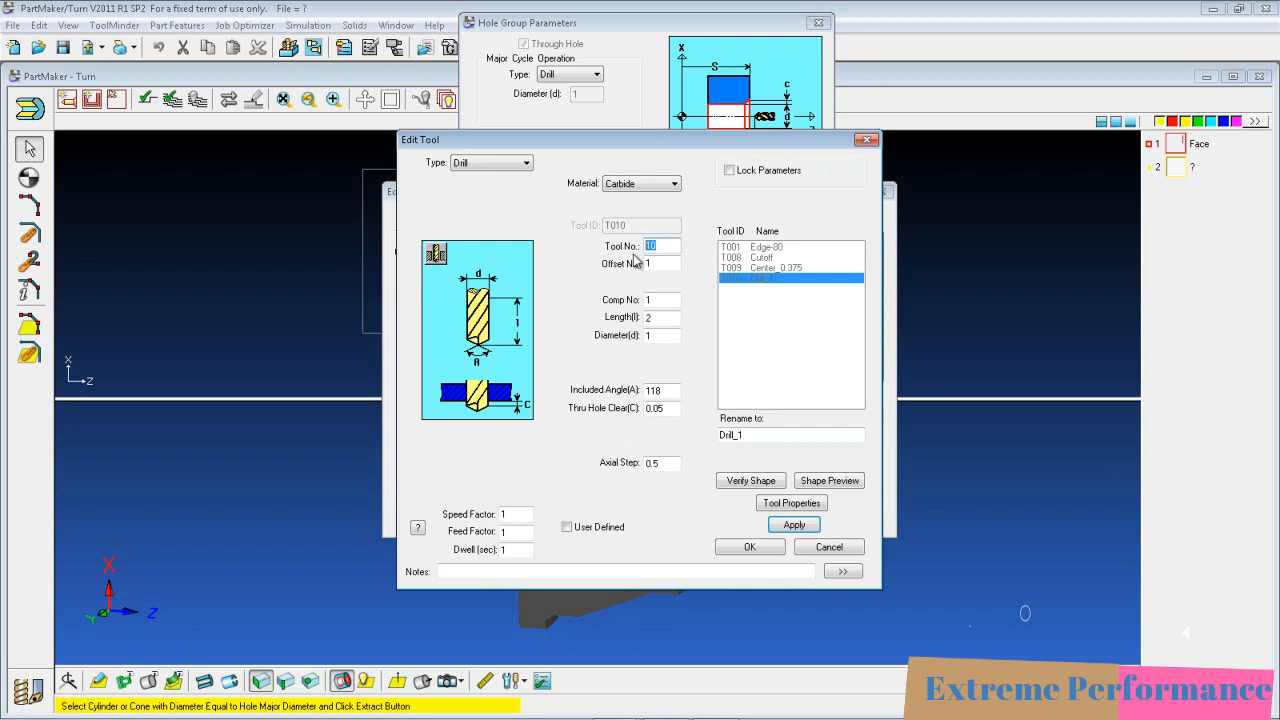
{"action": "type", "text": "3"}
{"action": "key", "text": "Tab"}
{"action": "type", "text": "3"}
{"action": "double_click", "coordinate": [666, 318]}
Preview the 1-inch drill's shape from an angled view and accept the new tool.
{"action": "left_click", "coordinate": [848, 486]}
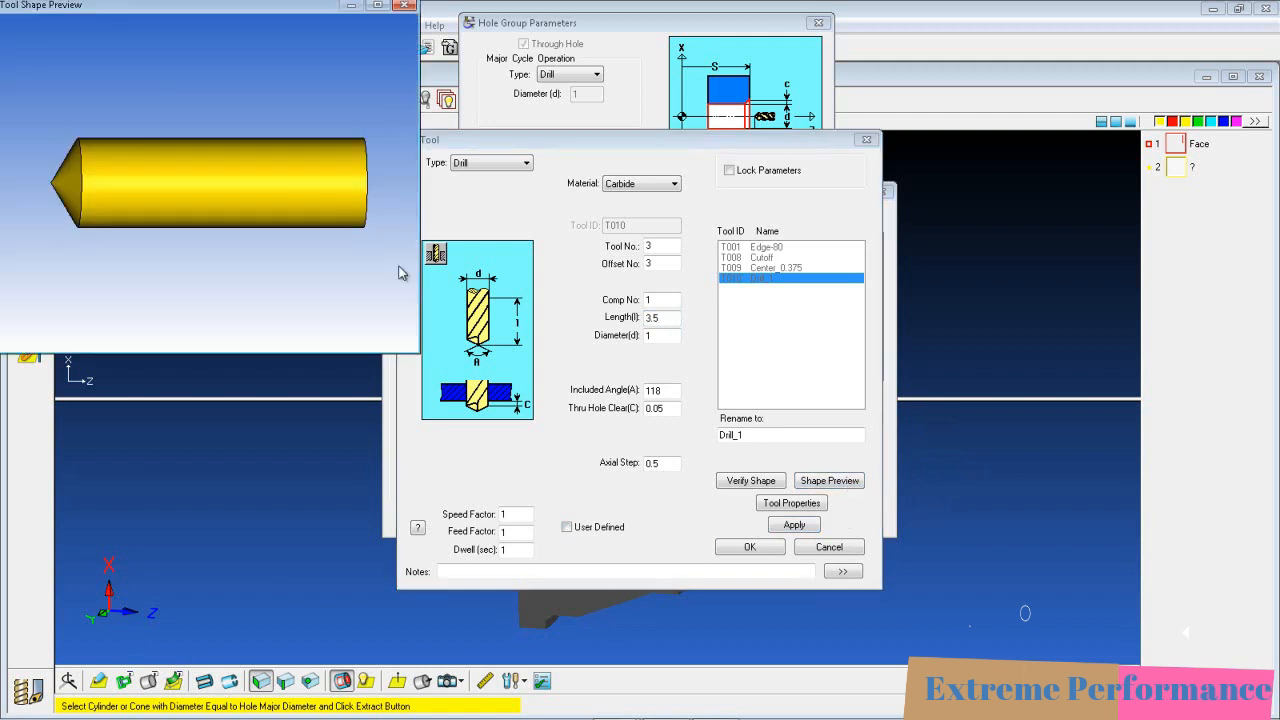
{"action": "left_click_drag", "start_coordinate": [268, 197], "coordinate": [292, 228]}
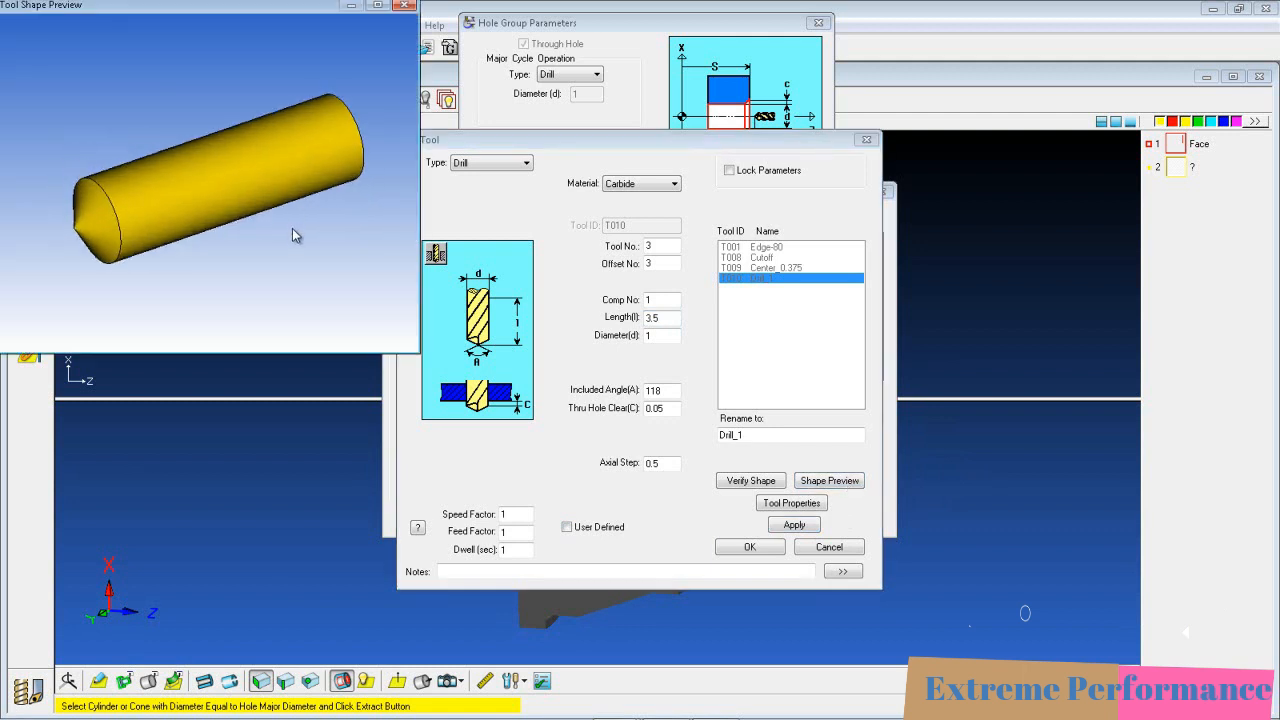
{"action": "left_click", "coordinate": [404, 7]}
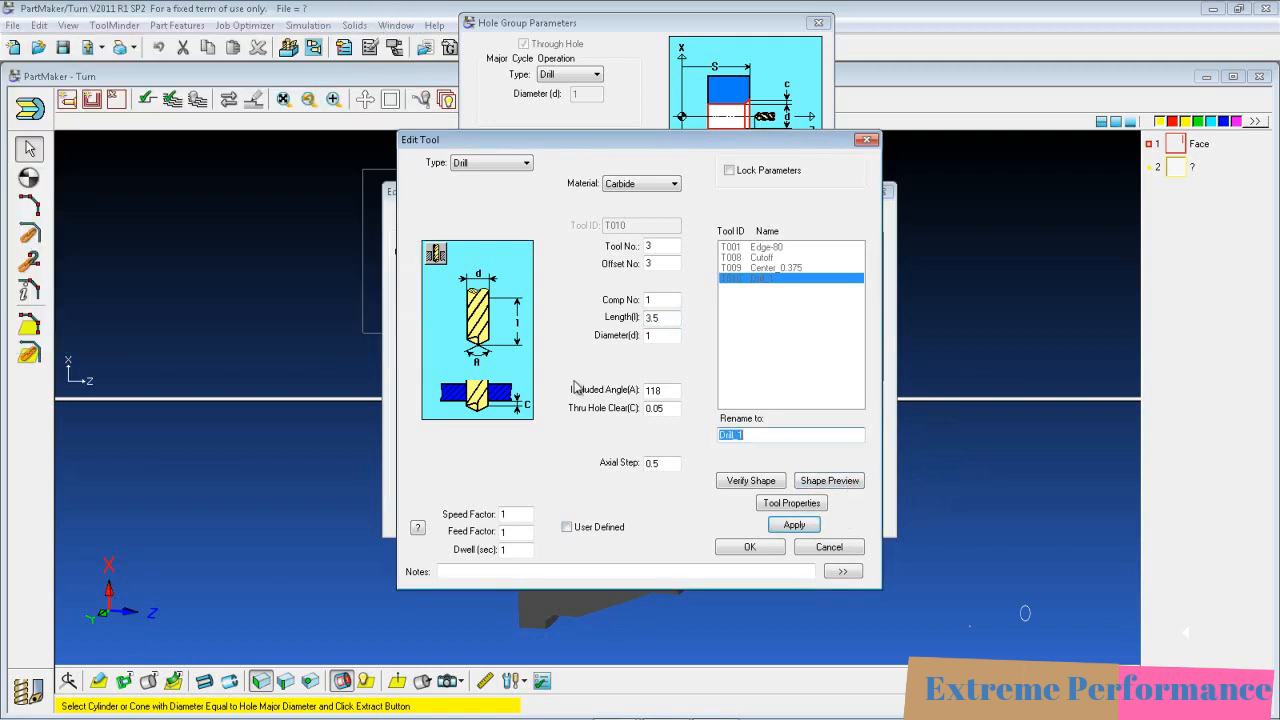
{"action": "left_click", "coordinate": [752, 550]}
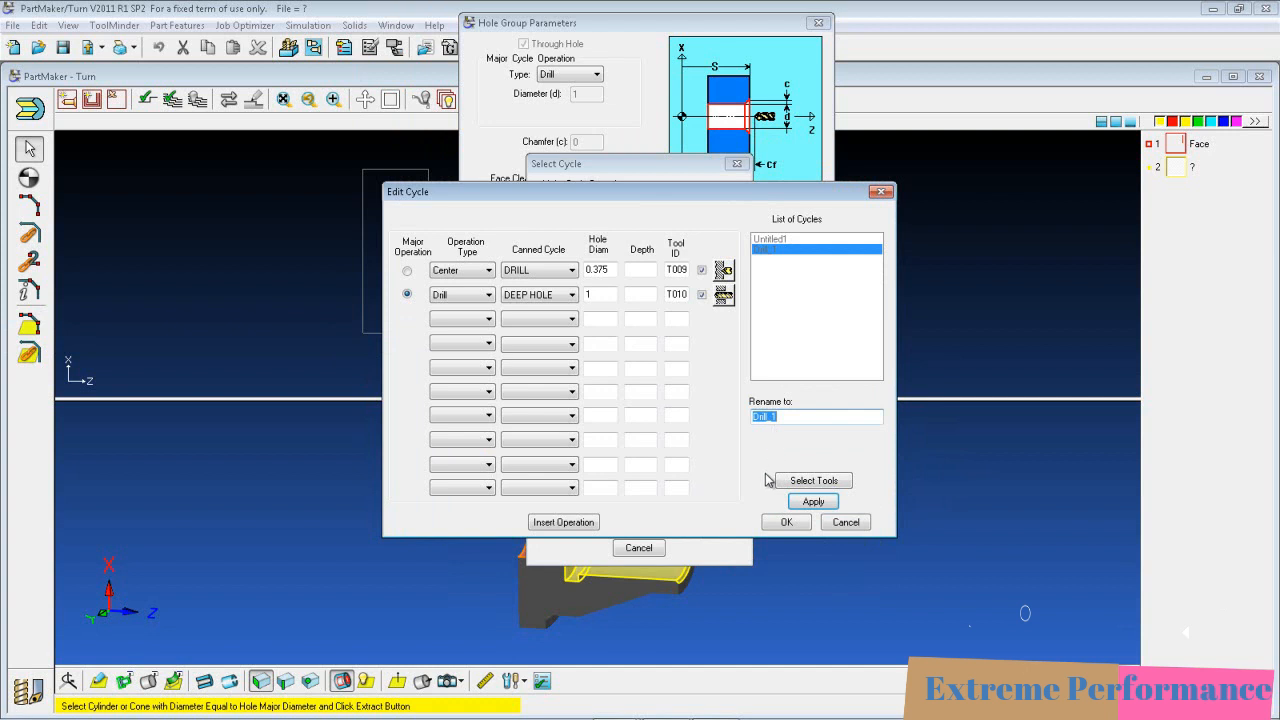
Accept the Drill_1 cycle, then check its shape before closing the hole group parameters.
{"action": "left_click", "coordinate": [786, 522]}
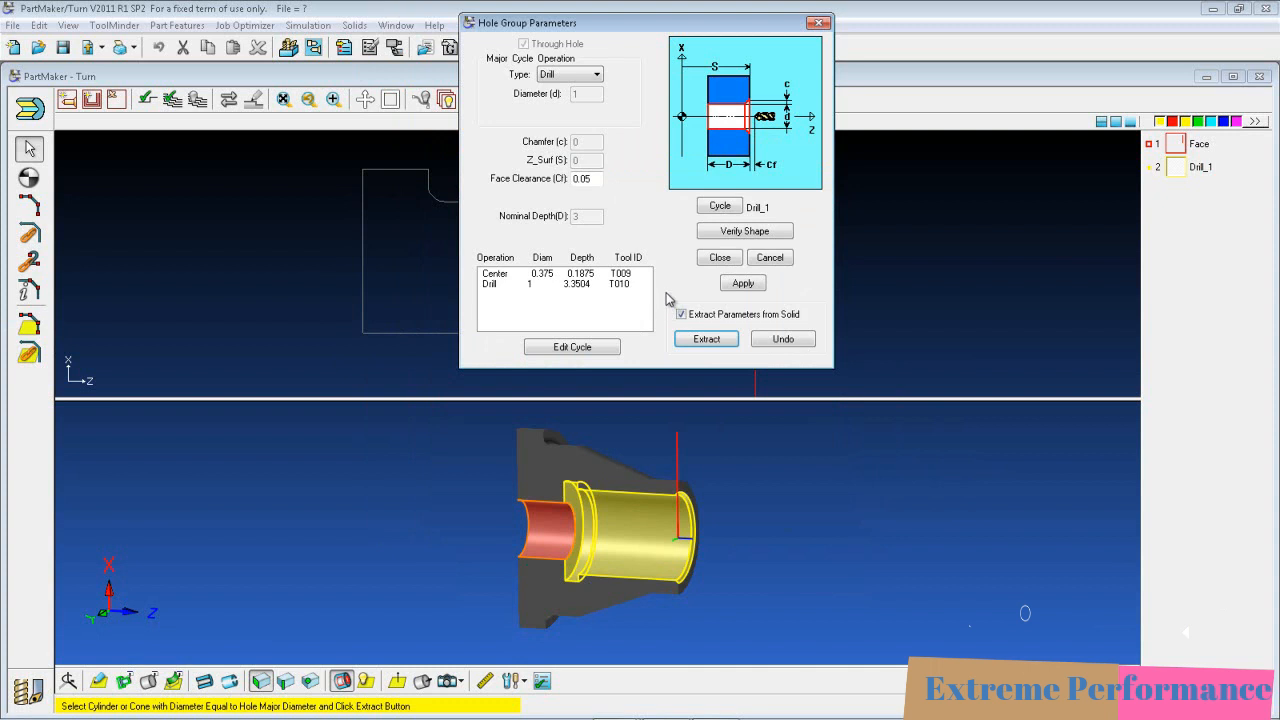
{"action": "left_click", "coordinate": [760, 236]}
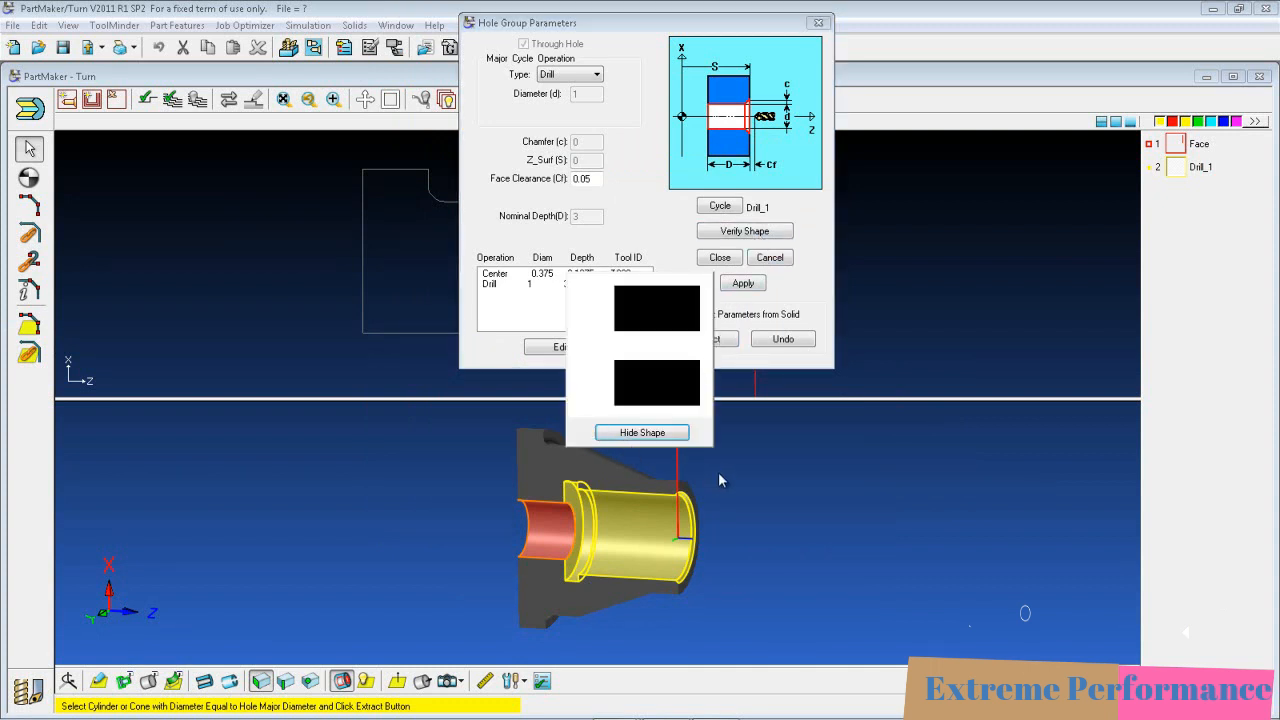
{"action": "left_click", "coordinate": [666, 436]}
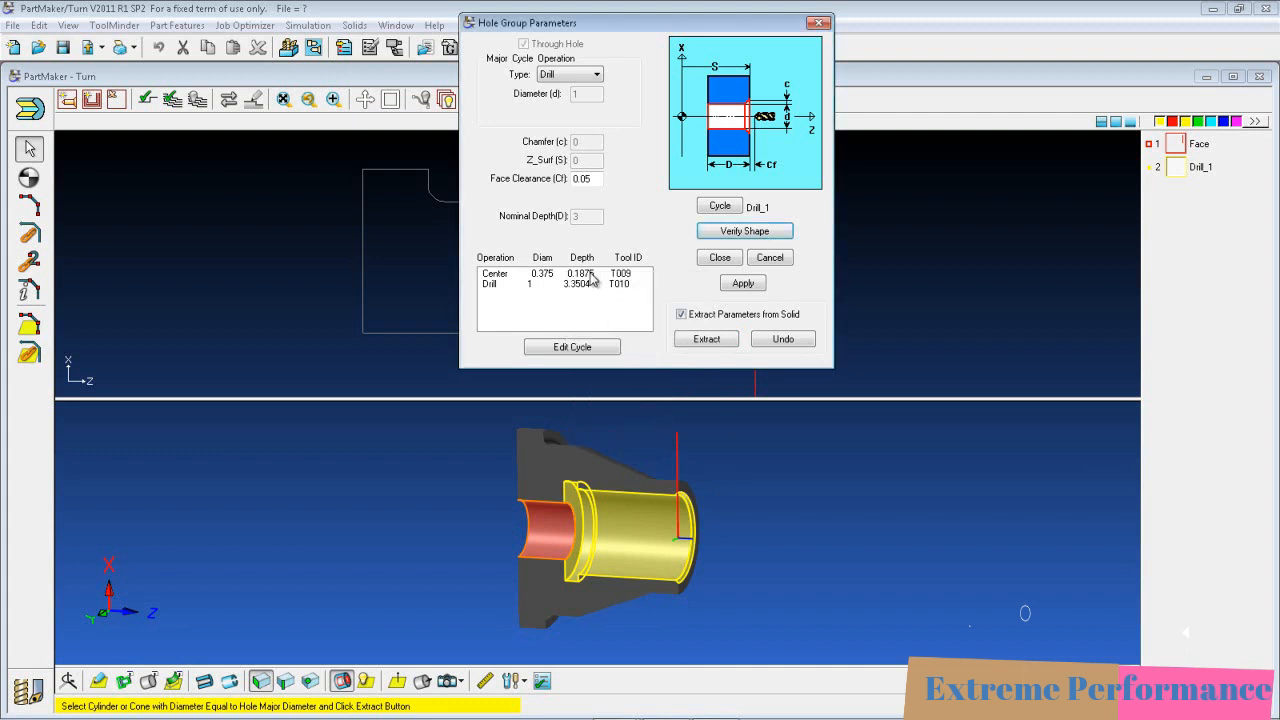
{"action": "left_click", "coordinate": [717, 261]}
Verify the Drill_1 tool path with the tool shown hollow in the face window and solid on the solid model.
{"action": "scroll", "coordinate": [613, 295], "scroll_direction": "down", "scroll_amount": 6}
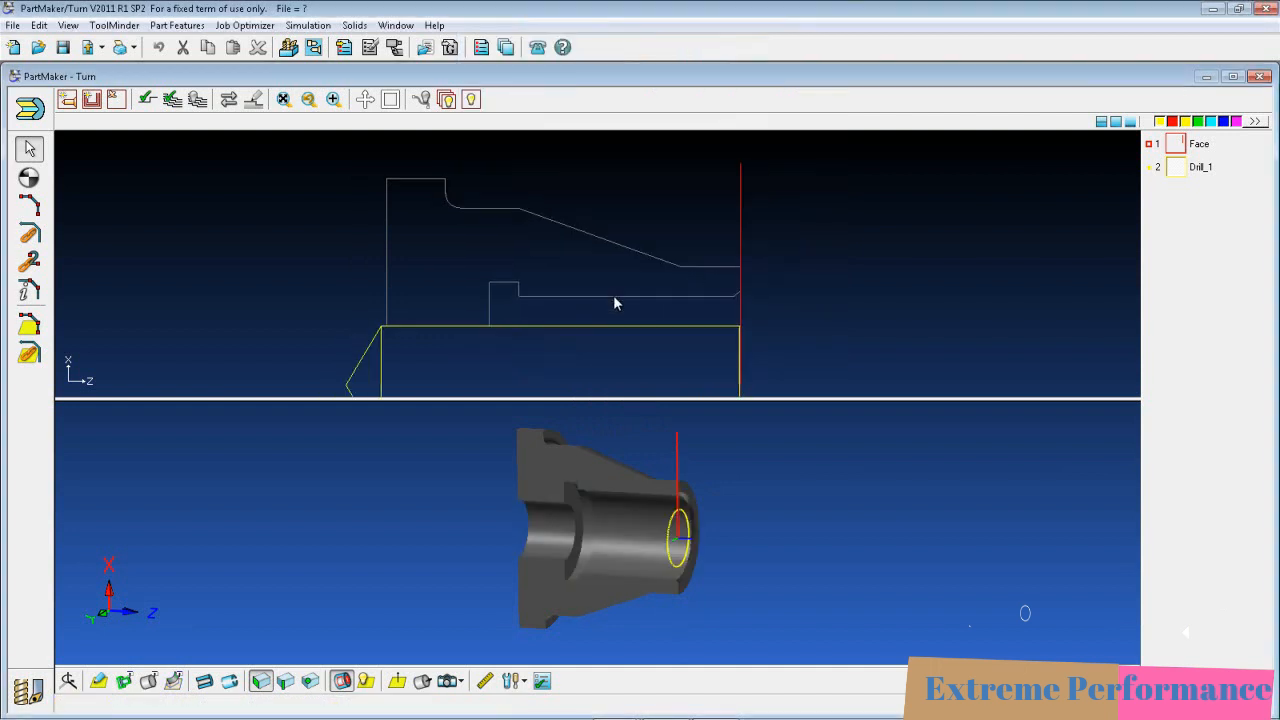
{"action": "middle_click_drag", "start_coordinate": [629, 364], "coordinate": [628, 346]}
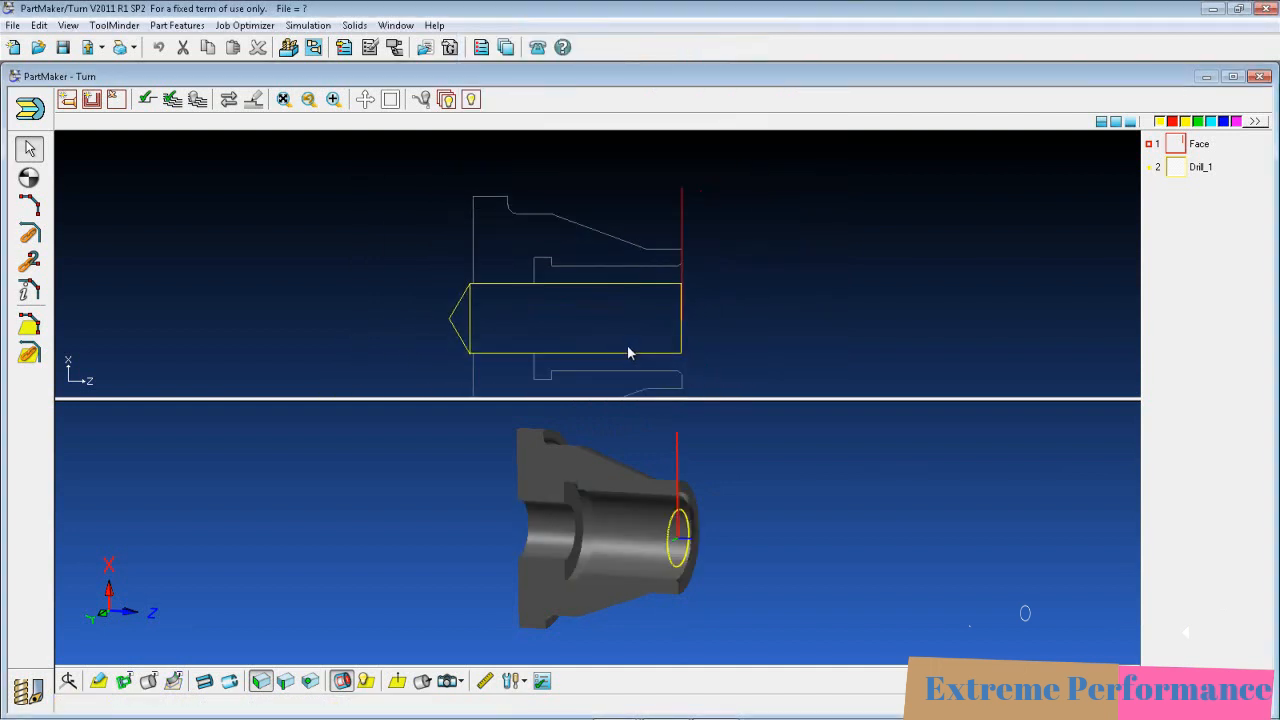
{"action": "scroll", "coordinate": [625, 335], "scroll_direction": "up", "scroll_amount": 2}
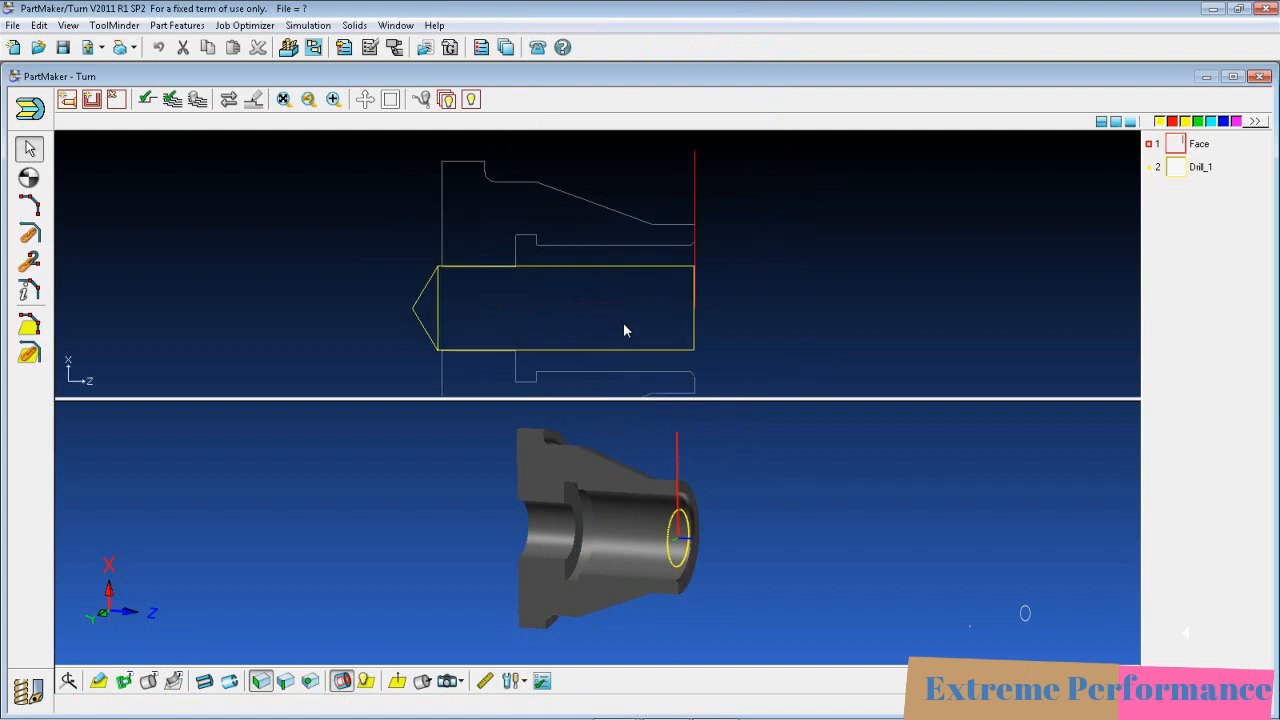
{"action": "left_click", "coordinate": [148, 100]}
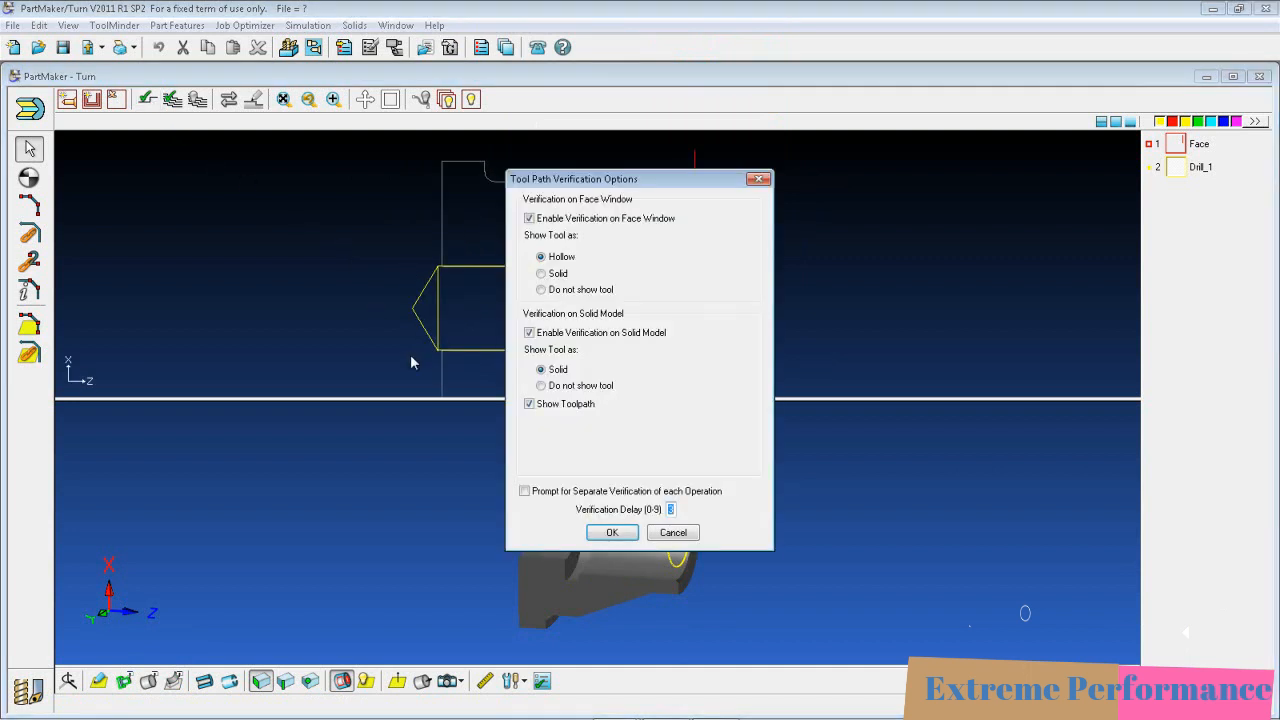
{"action": "left_click", "coordinate": [611, 532]}
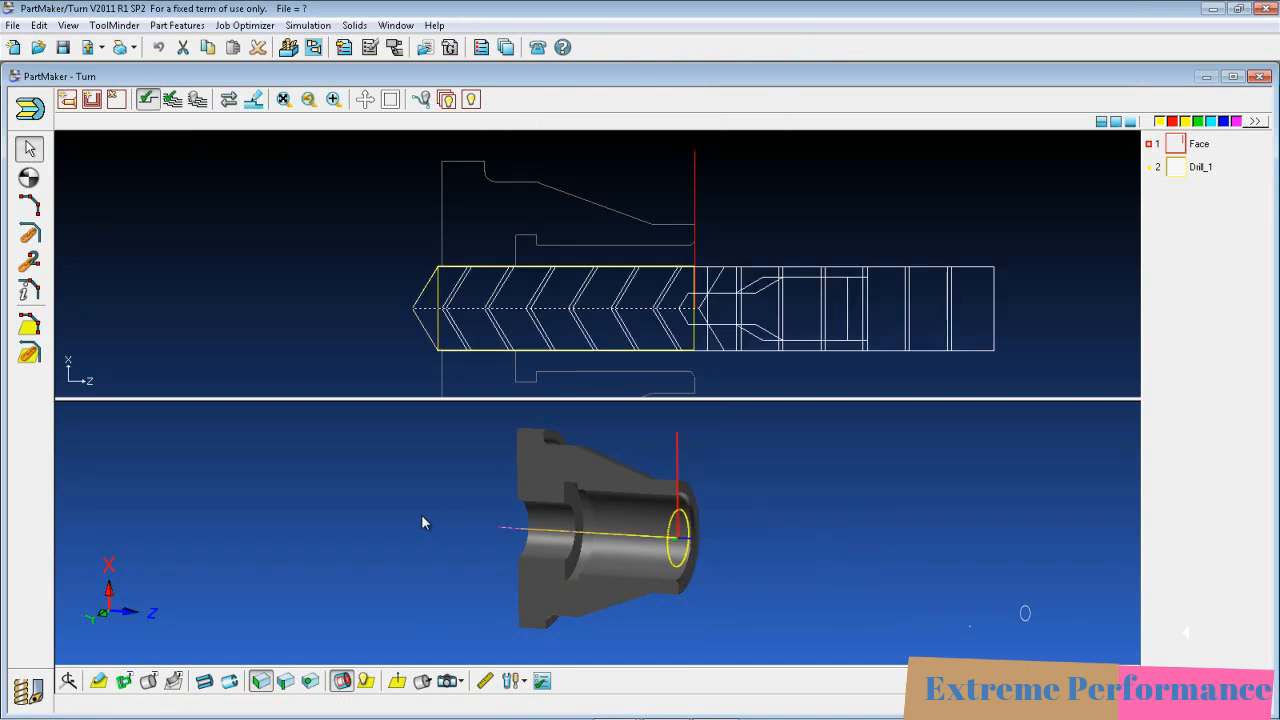
Clear the Drill_1 verification and start a new turning profile group with Tool Location In, calling up roughing tool selection.
{"action": "left_click", "coordinate": [197, 99]}
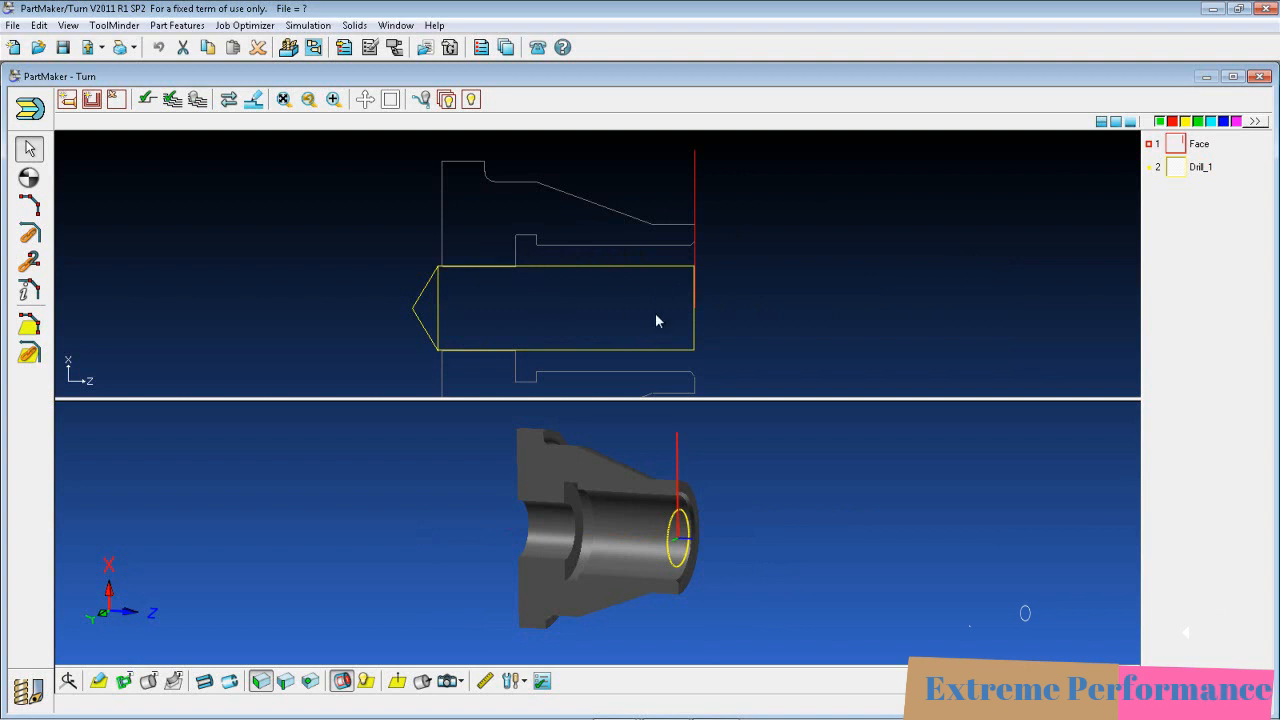
{"action": "left_click", "coordinate": [91, 100]}
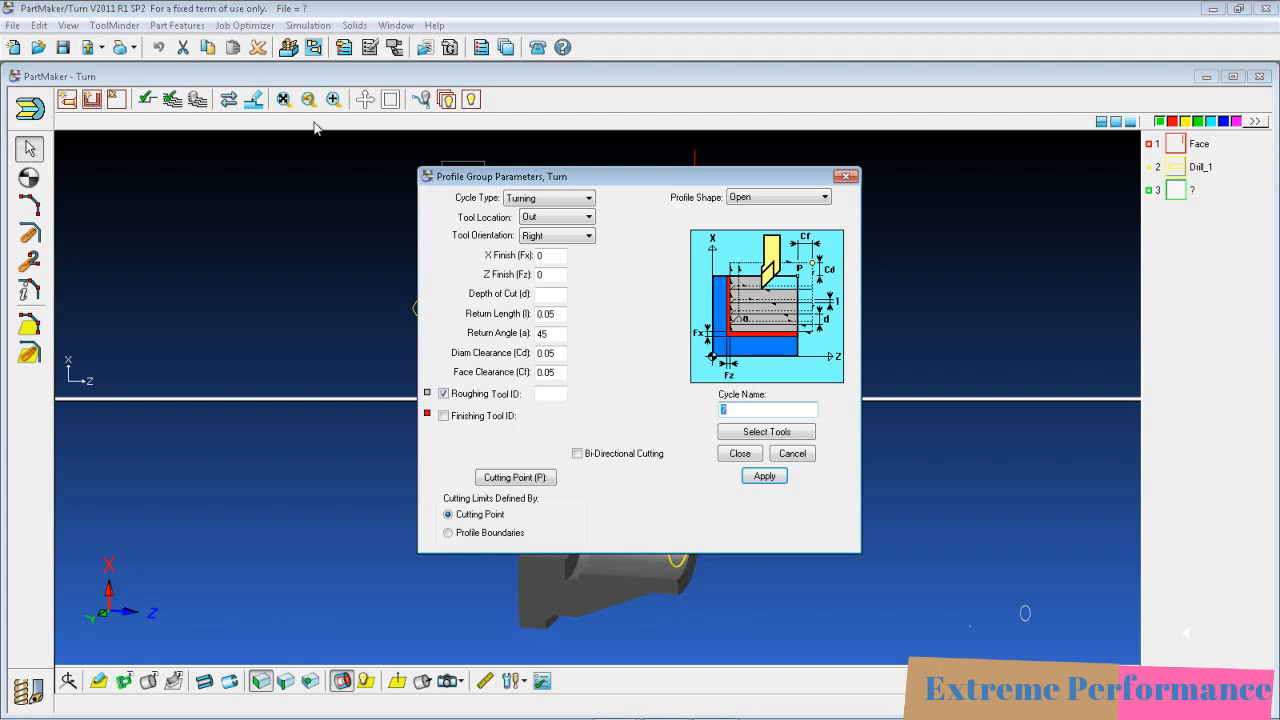
{"action": "left_click", "coordinate": [588, 217]}
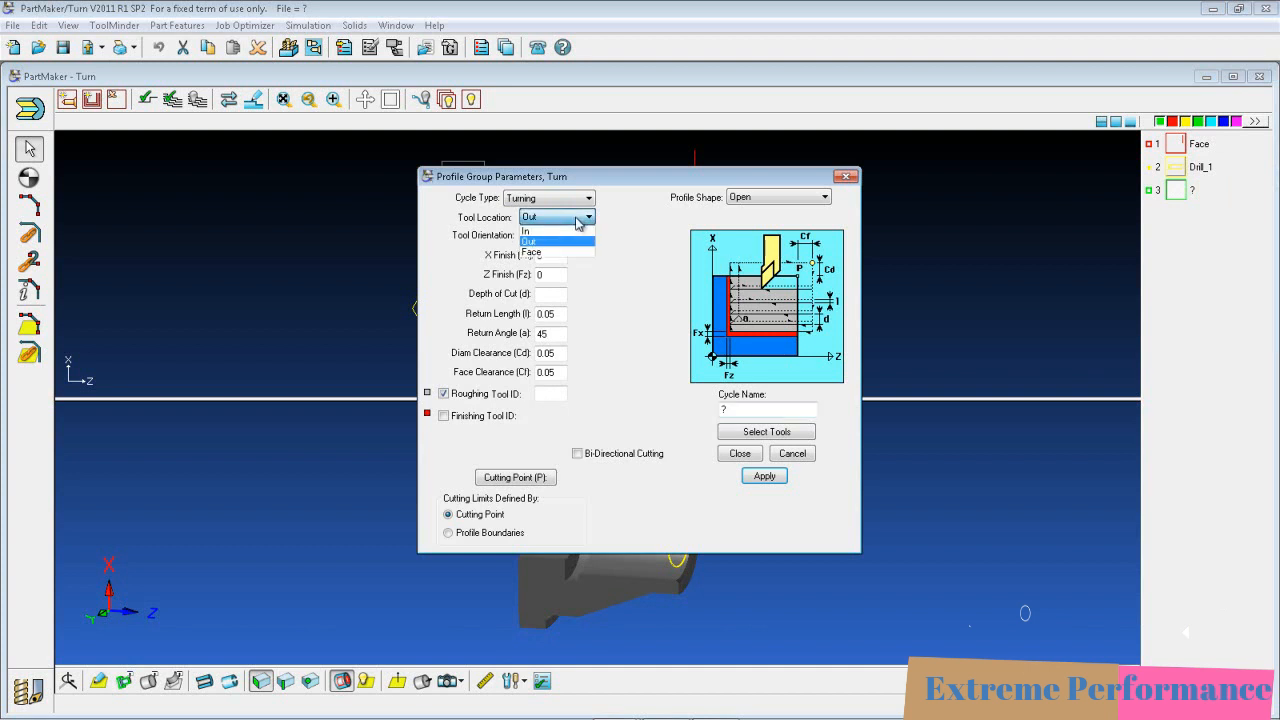
{"action": "left_click", "coordinate": [575, 237]}
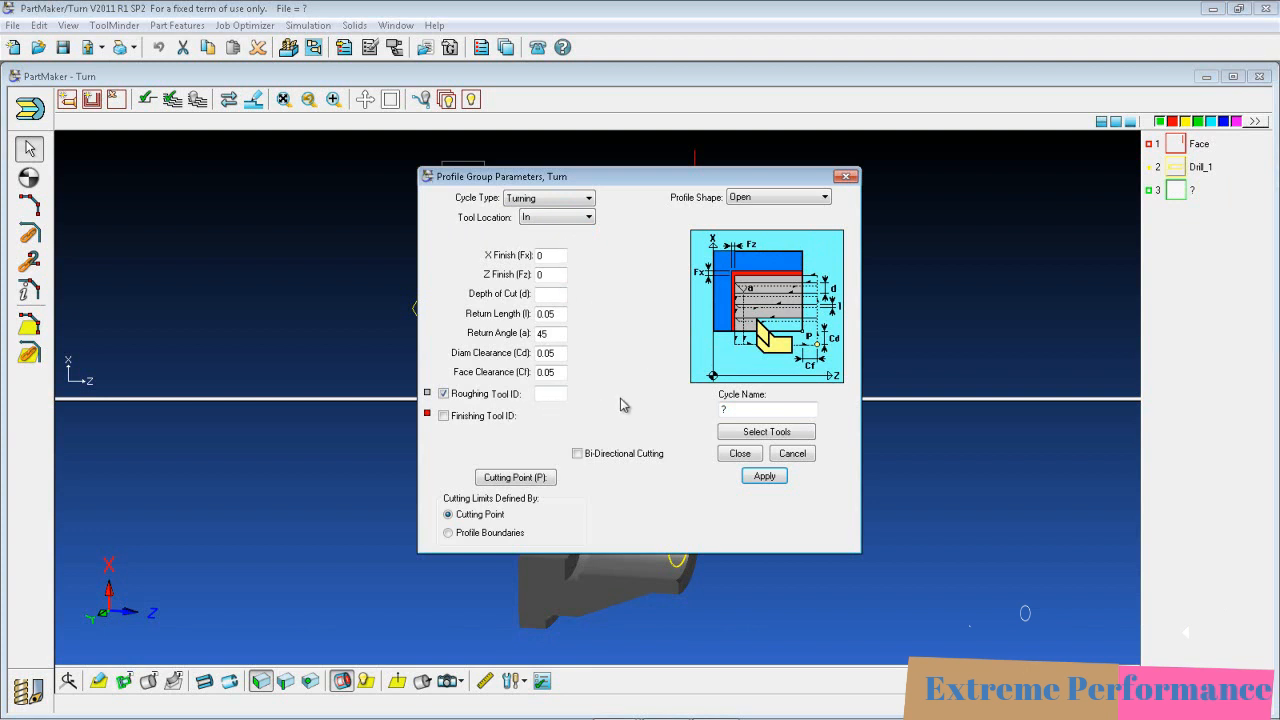
{"action": "left_click", "coordinate": [738, 436]}
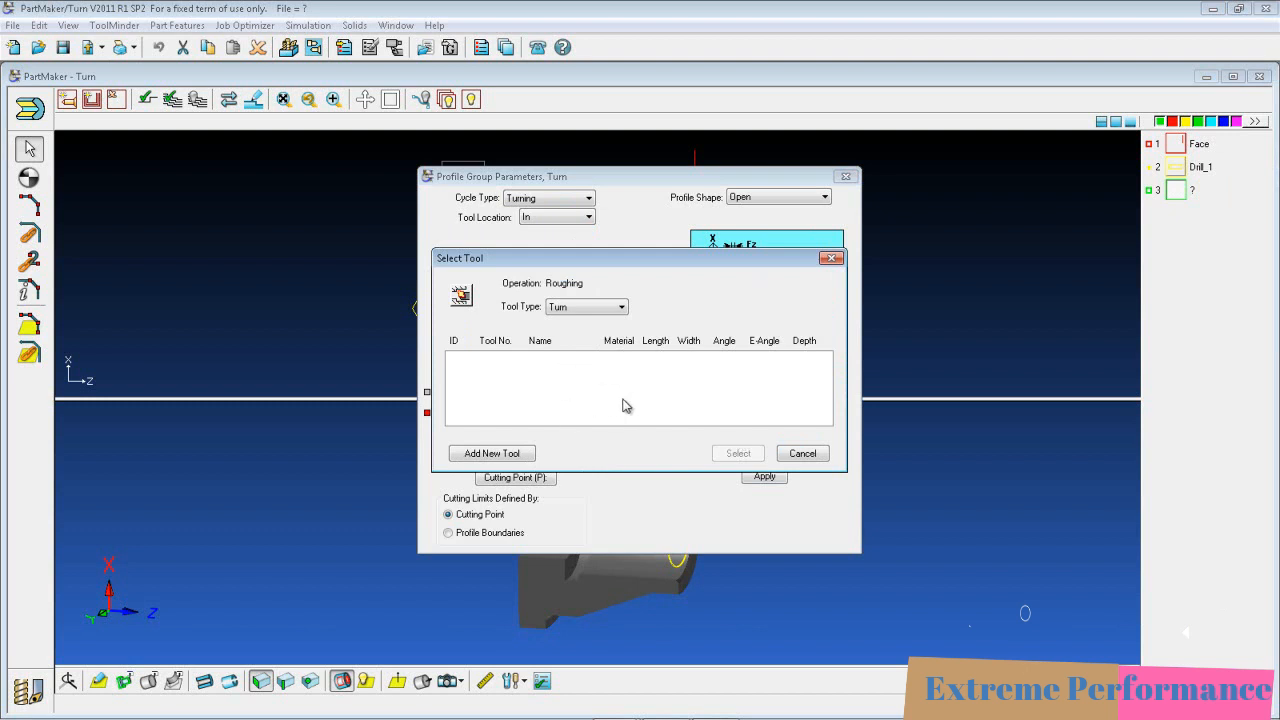
Add a new internal turning tool for the roughing operation and set its material to Carbide.
{"action": "left_click", "coordinate": [492, 455]}
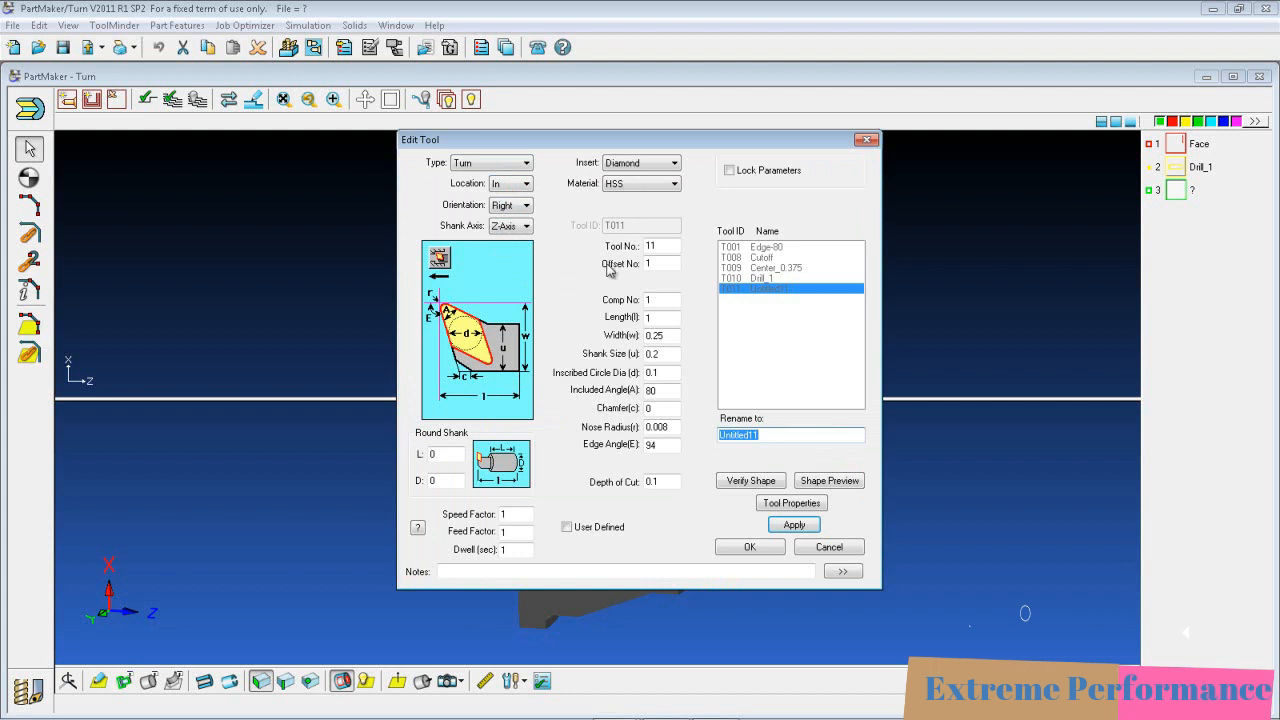
{"action": "left_click", "coordinate": [662, 186]}
{"action": "left_click", "coordinate": [657, 209]}
{"action": "left_click", "coordinate": [652, 188]}
{"action": "left_click", "coordinate": [645, 198]}
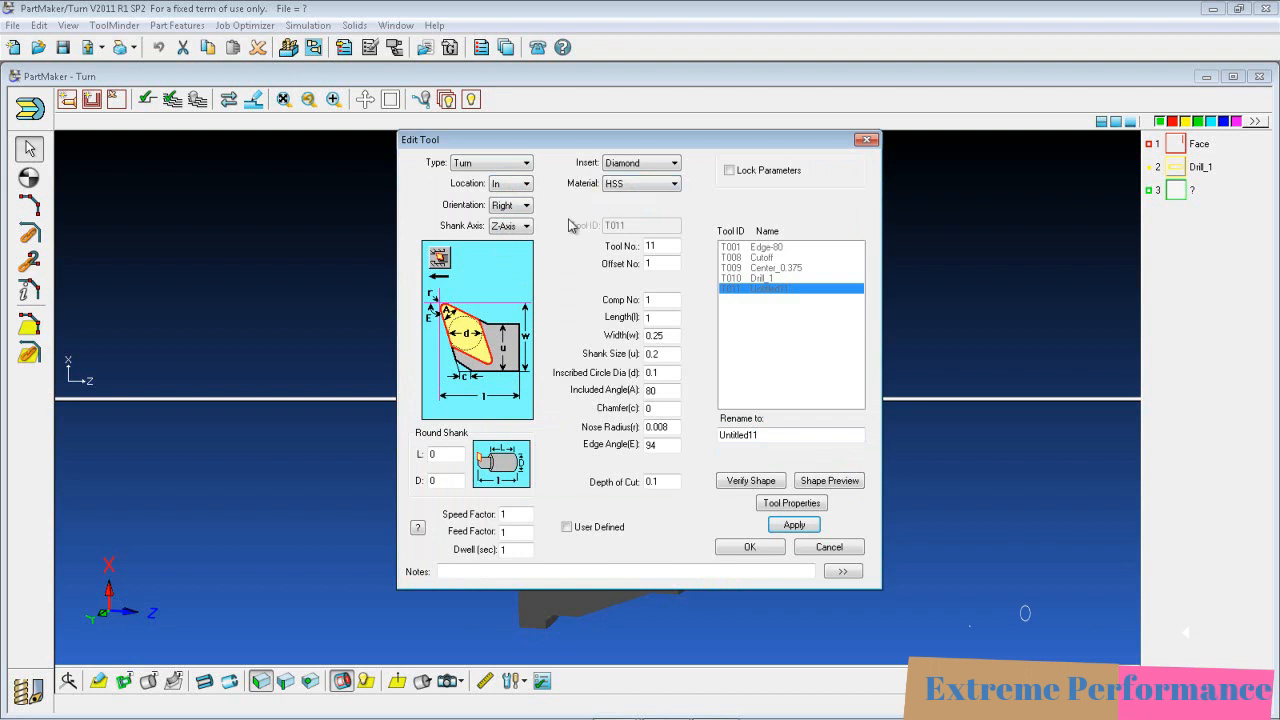
{"action": "left_click", "coordinate": [658, 184]}
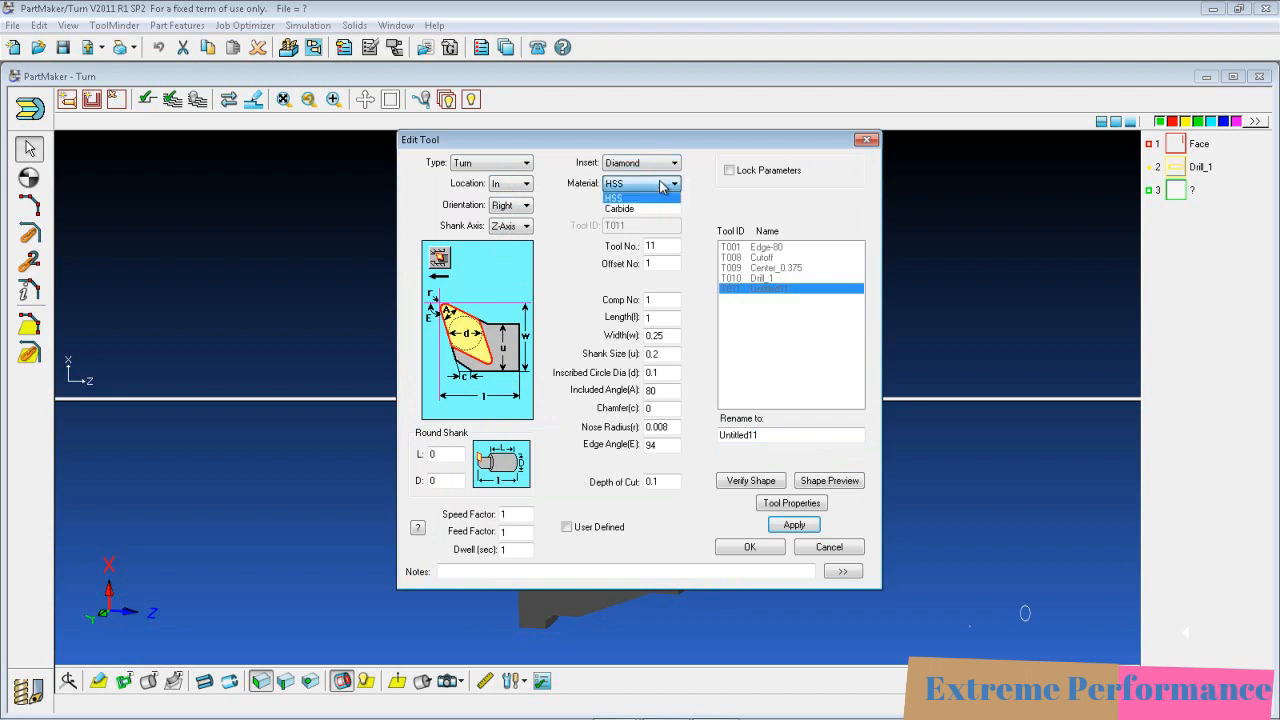
{"action": "left_click", "coordinate": [655, 209]}
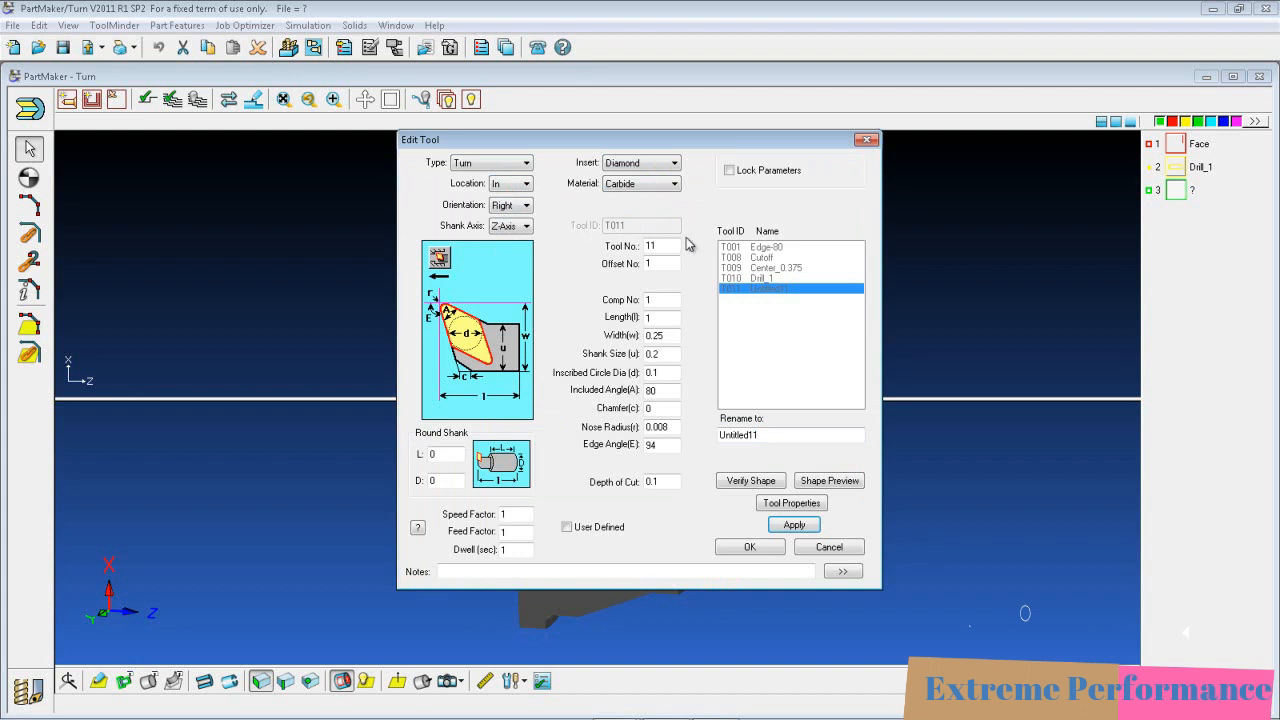
Assign the new tool number 5, offset number 5 and compensation number 5.
{"action": "left_click_drag", "start_coordinate": [668, 246], "coordinate": [643, 246]}
{"action": "type", "text": "5"}
{"action": "key", "text": "Tab"}
{"action": "type", "text": "5"}
{"action": "left_click", "coordinate": [668, 299]}
{"action": "double_click", "coordinate": [668, 299]}
{"action": "type", "text": "5"}
Set the tool's length to 3.5, width to .75, shank size to 5/8 and inscribed circle diameter to .475.
{"action": "key", "text": "Tab"}
{"action": "type", "text": "3.5"}
{"action": "key", "text": "Tab"}
{"action": "key", "text": "BackSpace"}
{"action": "double_click", "coordinate": [665, 354]}
{"action": "left_click", "coordinate": [657, 372]}
{"action": "double_click", "coordinate": [658, 372]}
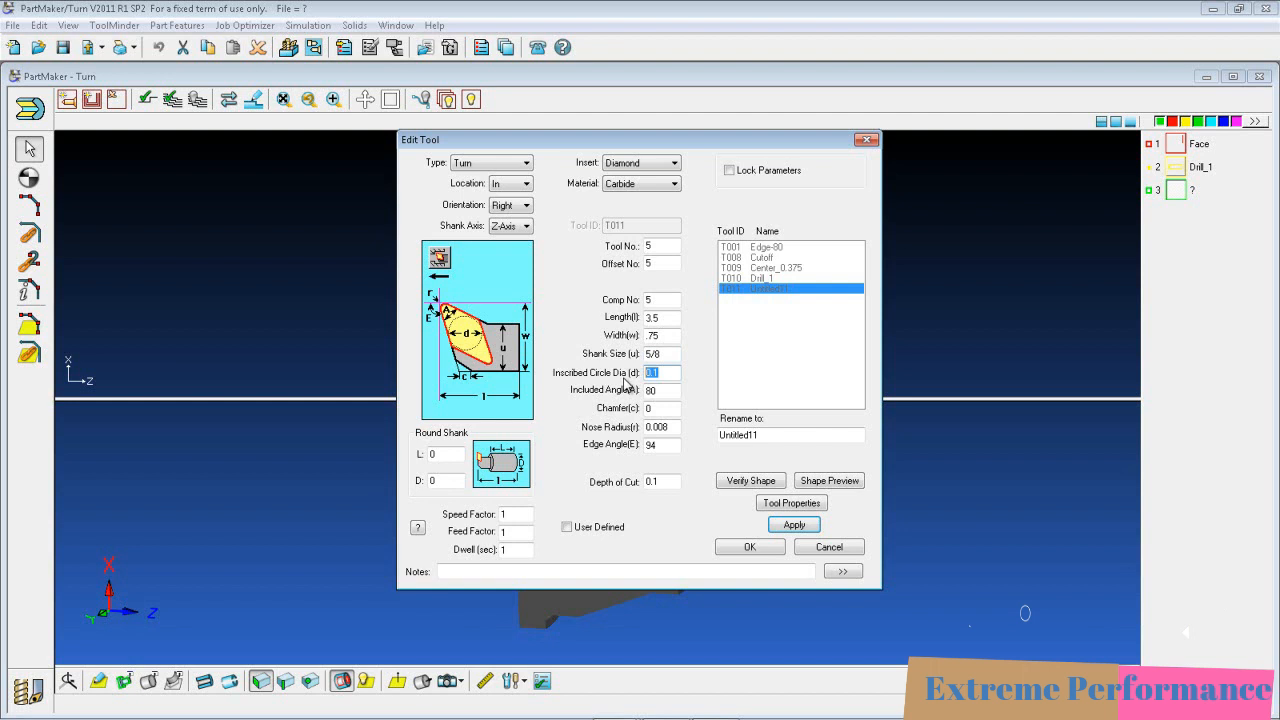
{"action": "type", "text": ".475"}
Set the tool's chamfer to 0.125, nose radius to 1/32 and edge angle to 93, rename it Bore Bar and apply.
{"action": "left_click", "coordinate": [674, 411]}
{"action": "double_click", "coordinate": [674, 428]}
{"action": "key", "text": "Tab"}
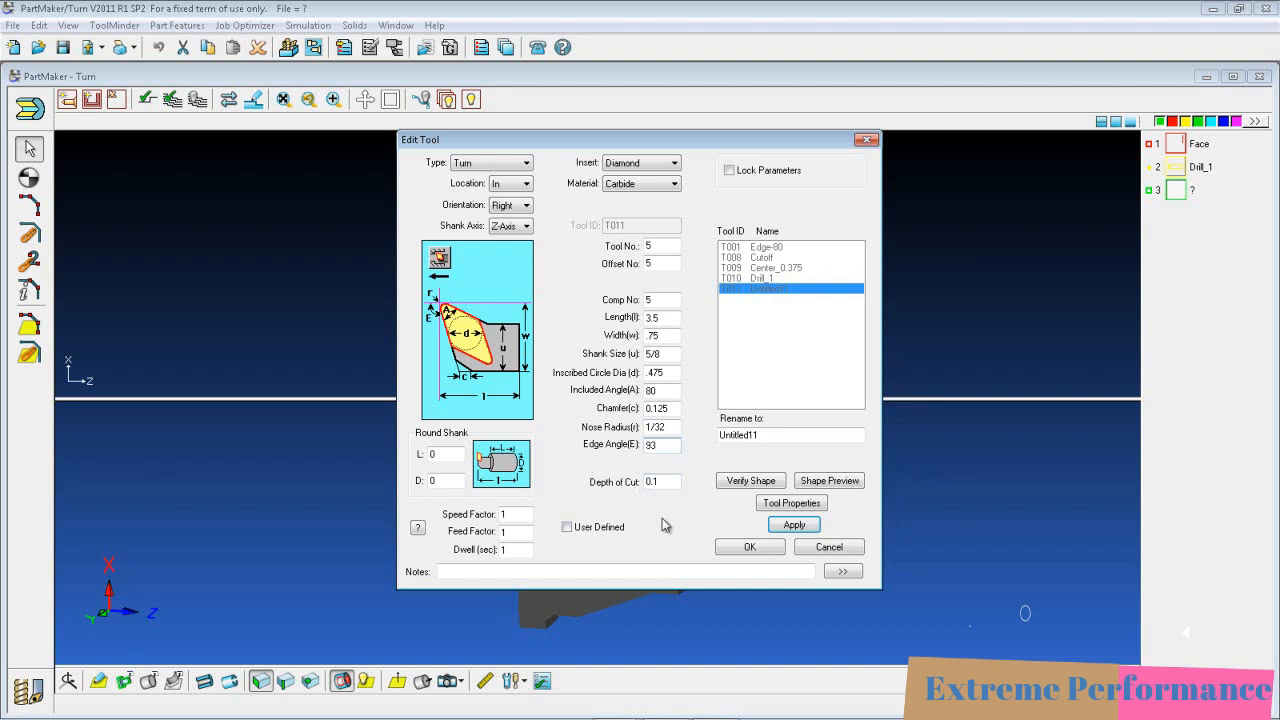
{"action": "key", "text": "Tab"}
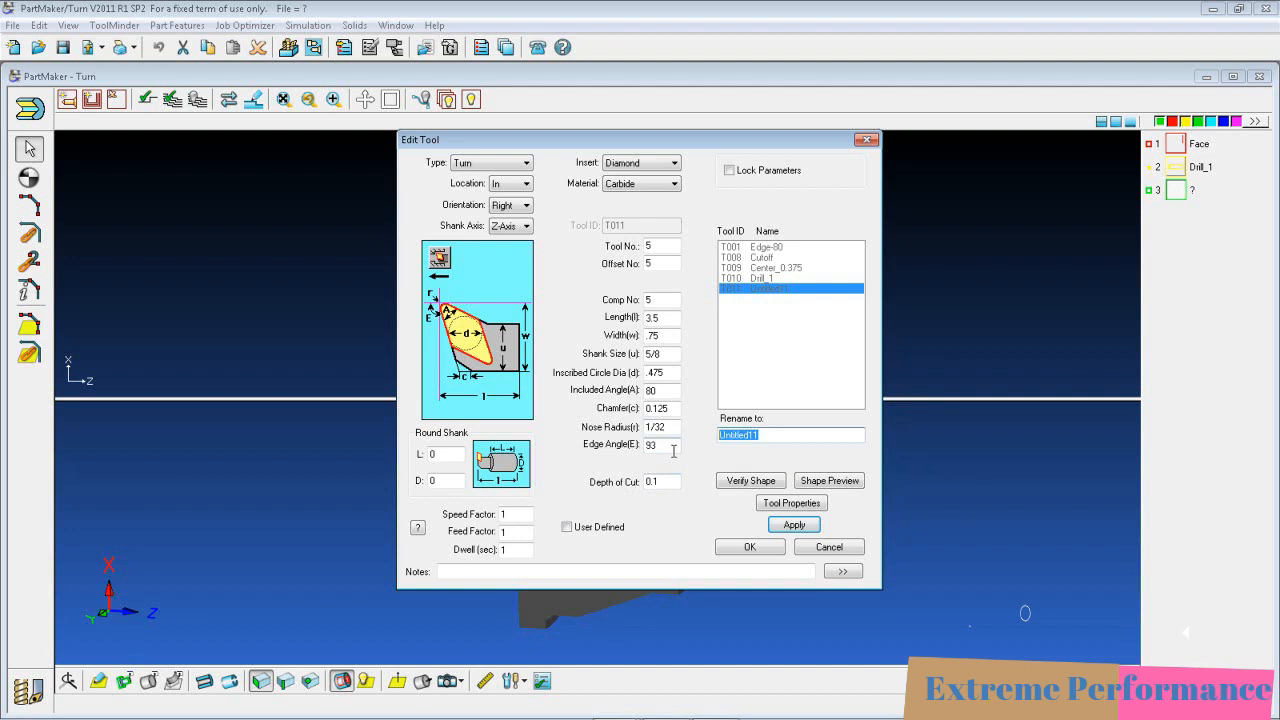
{"action": "type", "text": "Bore Bar"}
{"action": "left_click", "coordinate": [805, 530]}
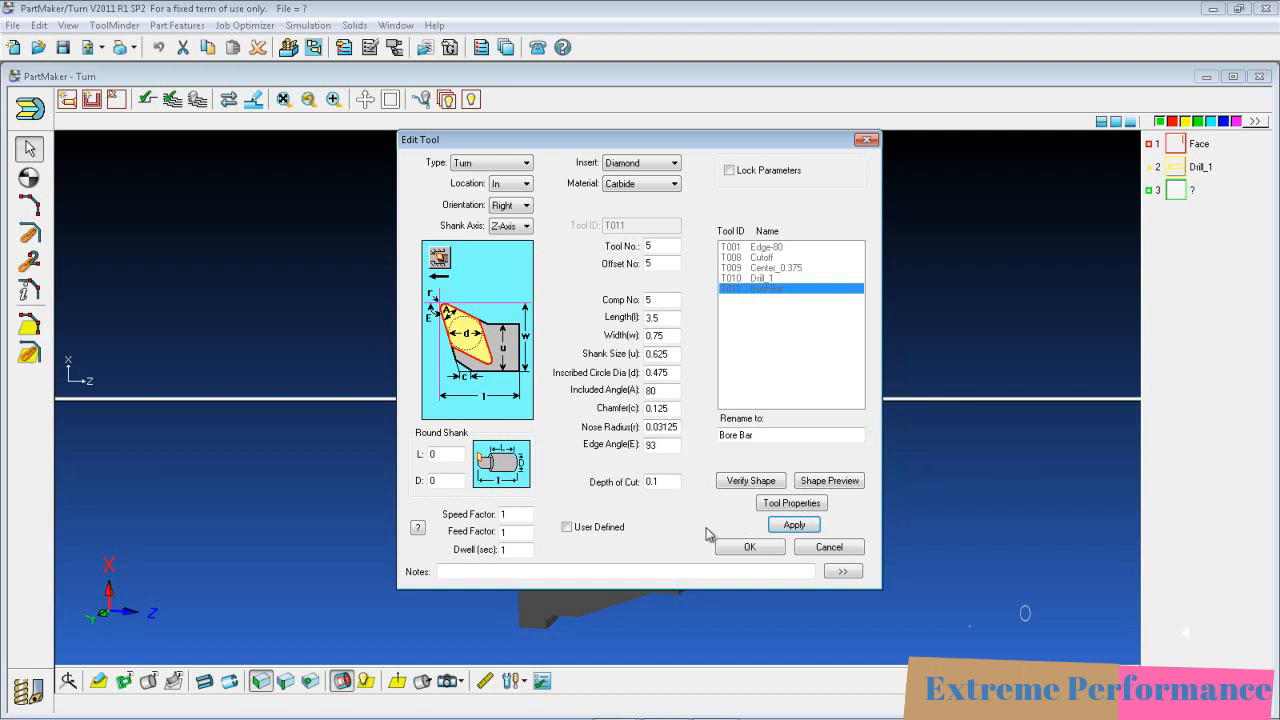
Preview the Bore Bar's shape from an angled view.
{"action": "left_click", "coordinate": [829, 481]}
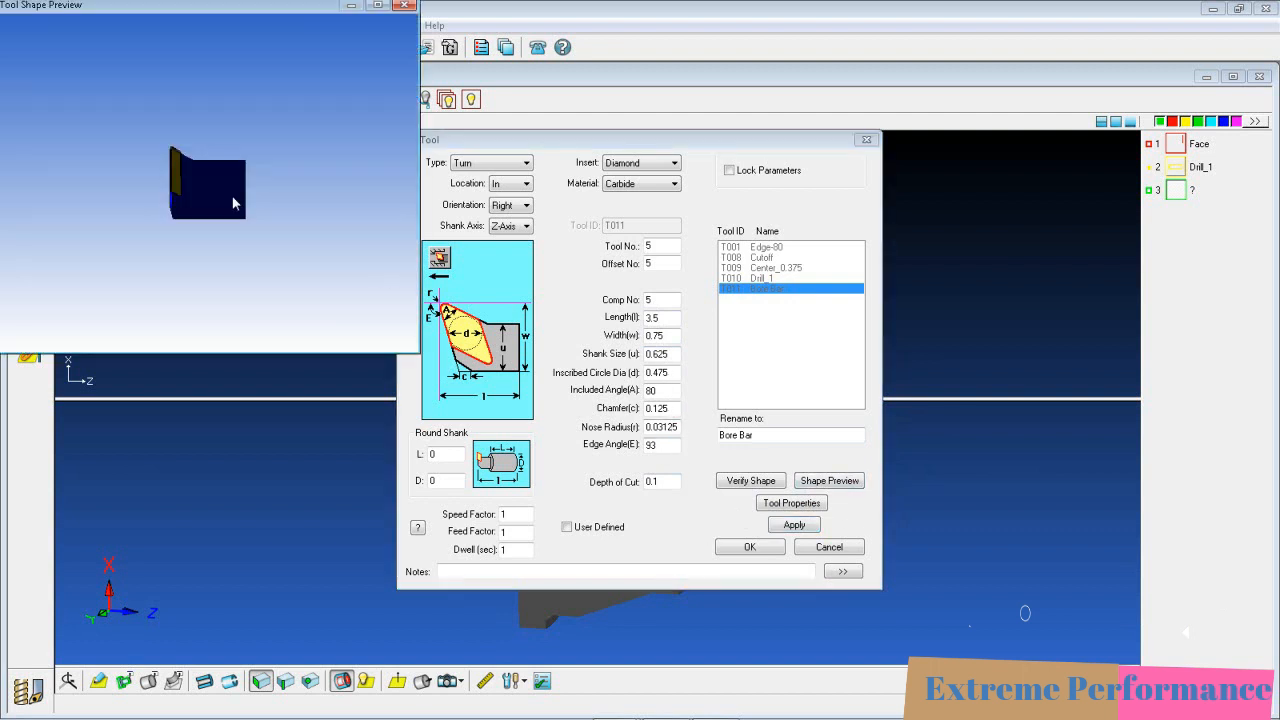
{"action": "left_click_drag", "start_coordinate": [298, 195], "coordinate": [277, 180]}
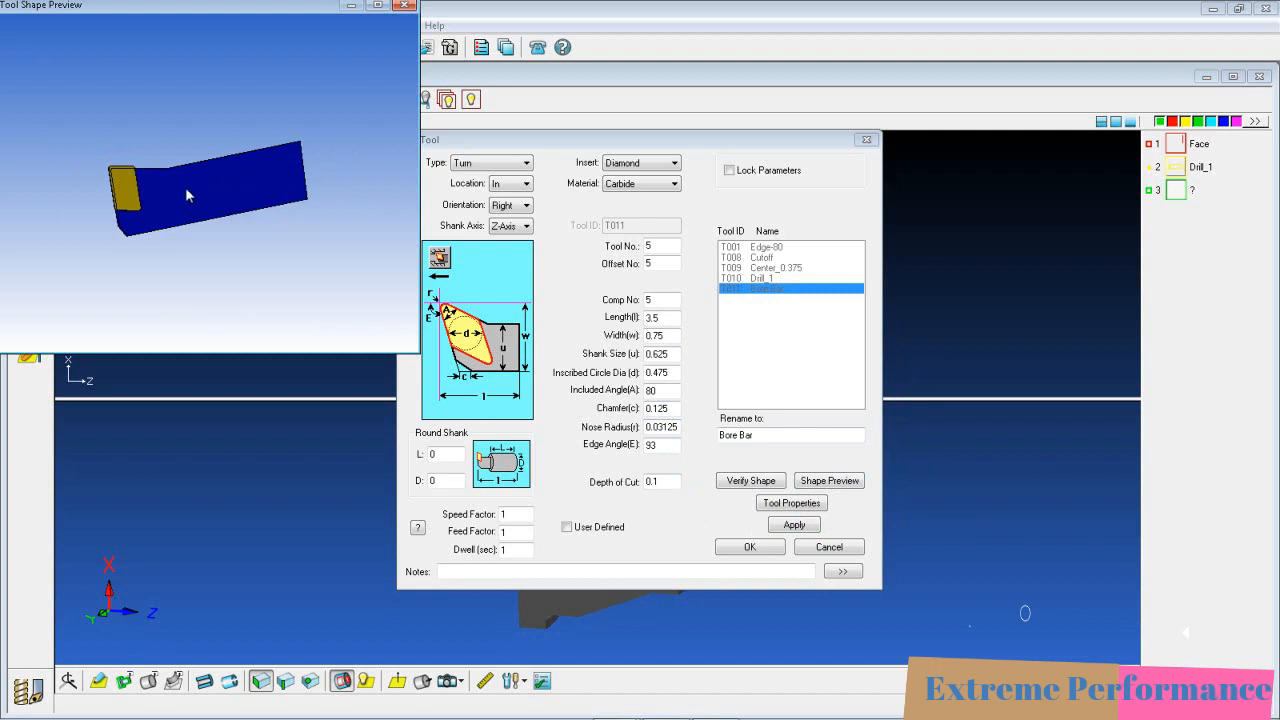
{"action": "left_click", "coordinate": [406, 7]}
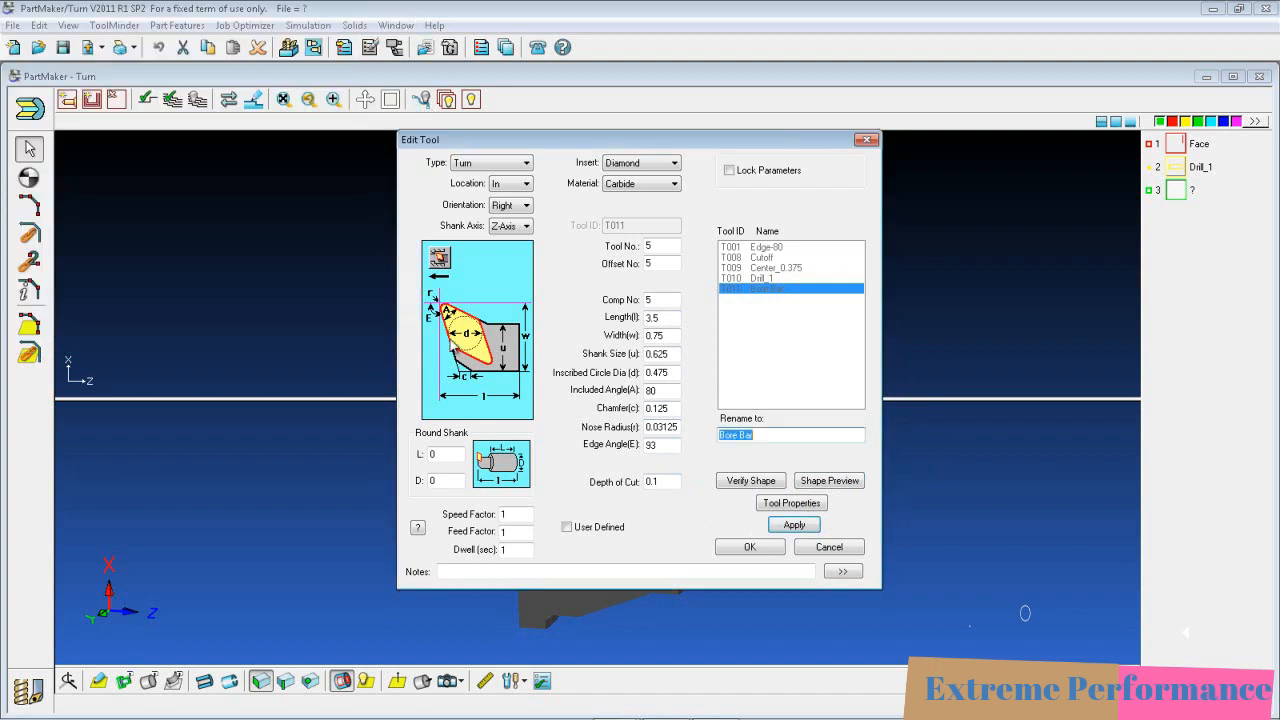
Give the Bore Bar a round shank of length 2.5 and diameter 5/8, and check it in a shape preview.
{"action": "left_click", "coordinate": [448, 455]}
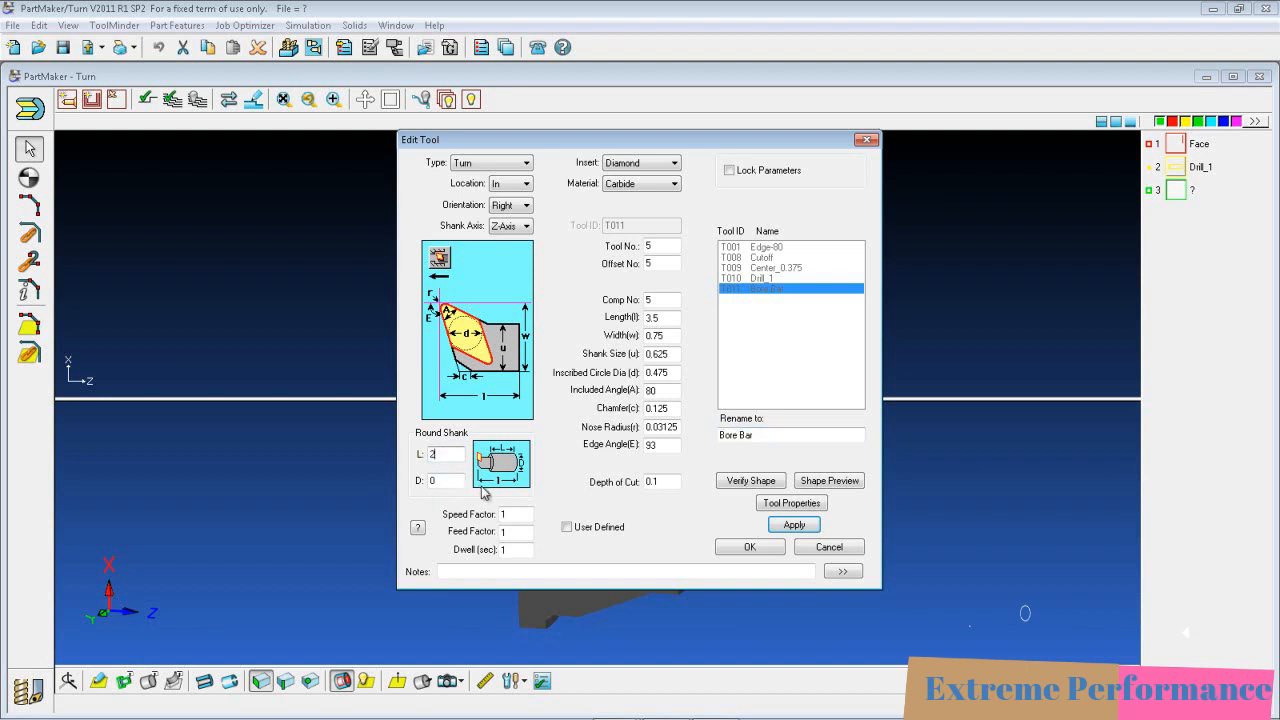
{"action": "key", "text": "Tab"}
{"action": "left_click", "coordinate": [826, 481]}
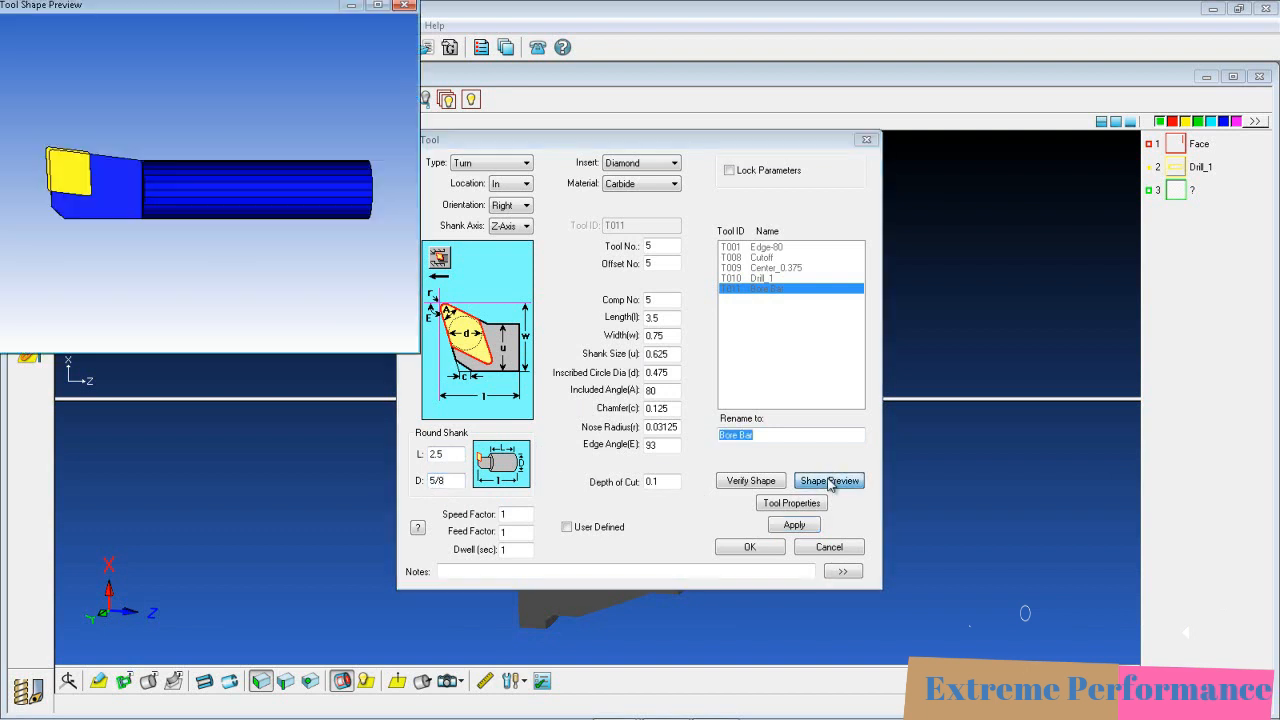
{"action": "left_click_drag", "start_coordinate": [148, 222], "coordinate": [171, 256]}
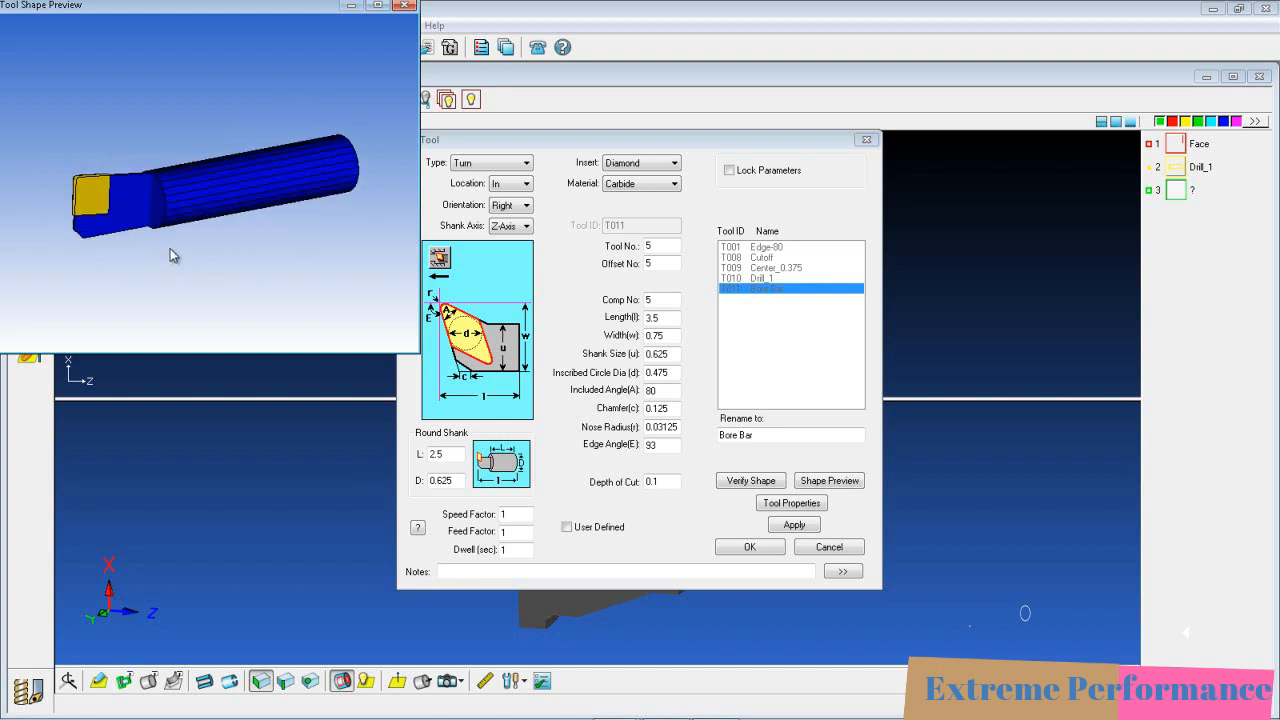
{"action": "left_click", "coordinate": [405, 6]}
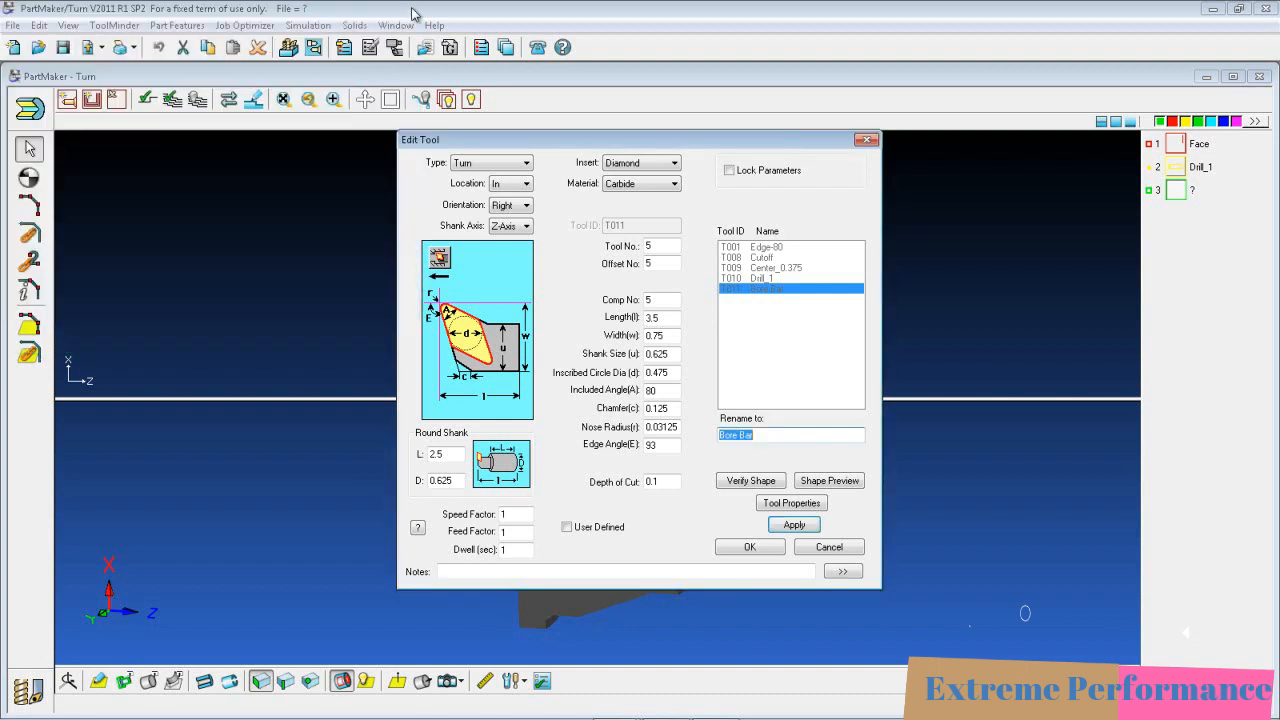
Accept the Bore Bar tool, name the cycle ID Bore and close the profile group parameters.
{"action": "left_click", "coordinate": [749, 547]}
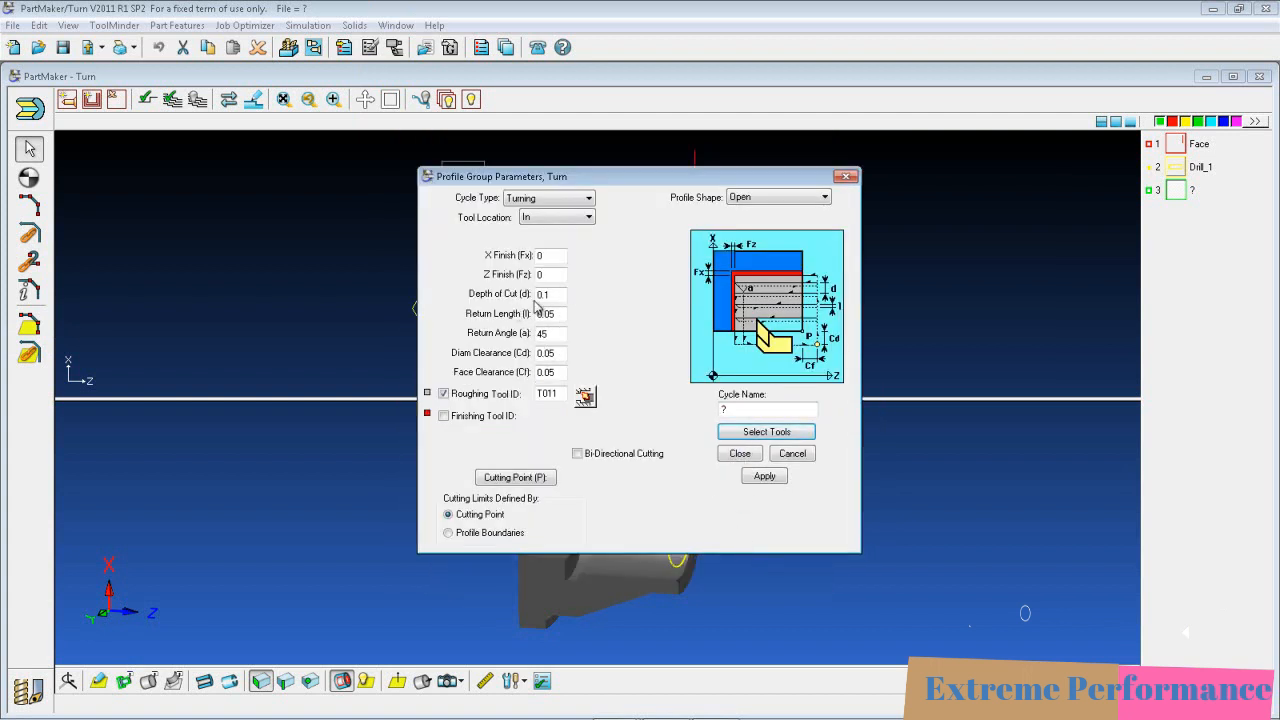
{"action": "double_click", "coordinate": [736, 410]}
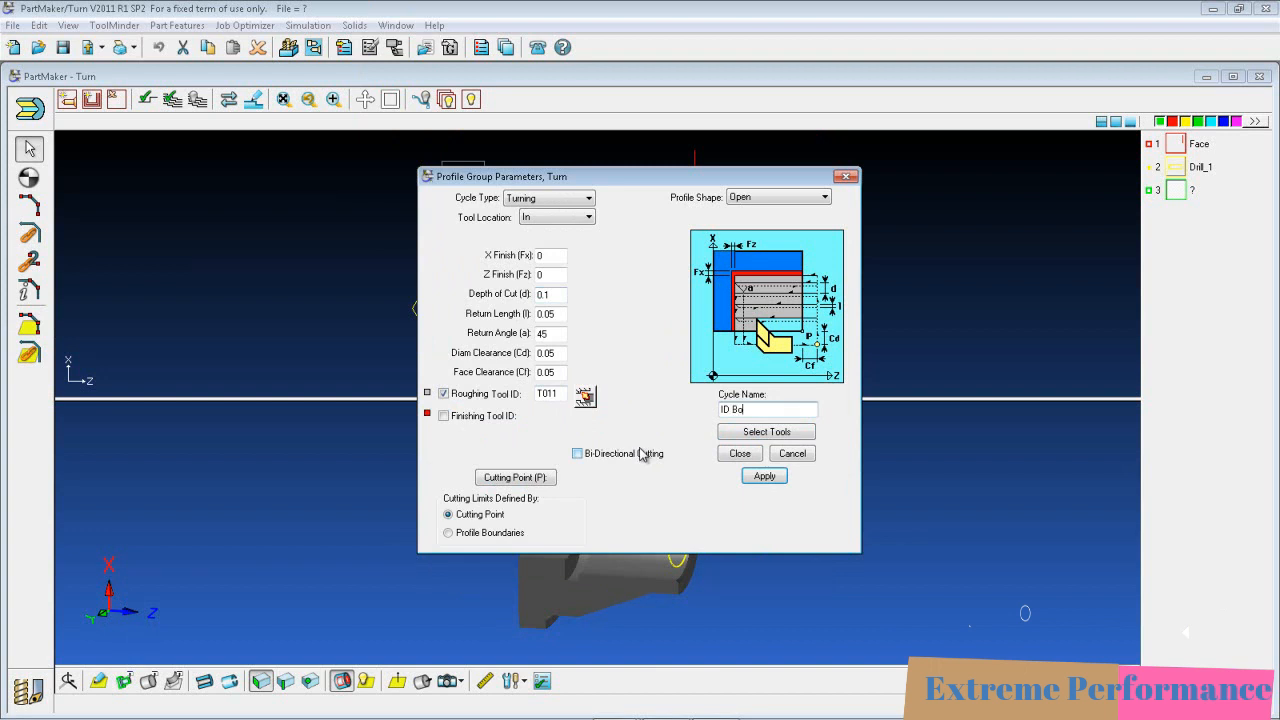
{"action": "left_click", "coordinate": [738, 453]}
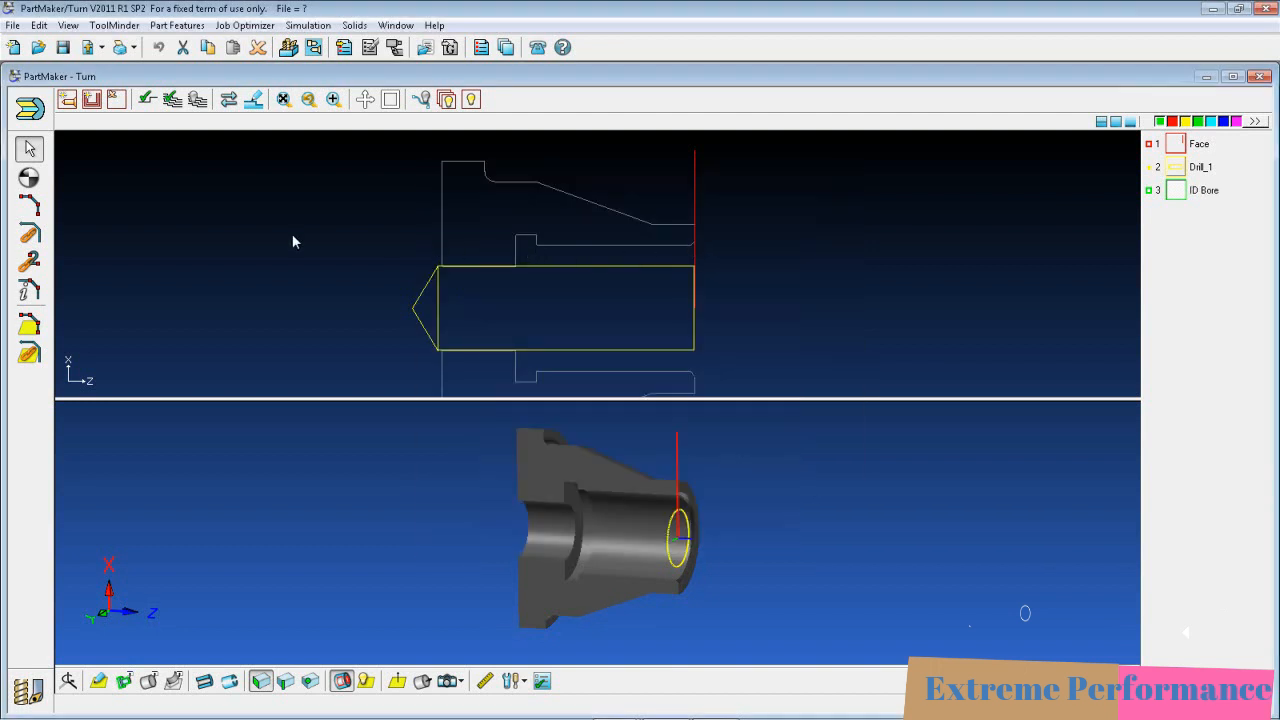
Define the ID Bore profile from the mouth chamfer straight along the bore across the groove, ending at the inner shoulder's lower endpoint.
{"action": "left_click", "coordinate": [31, 206]}
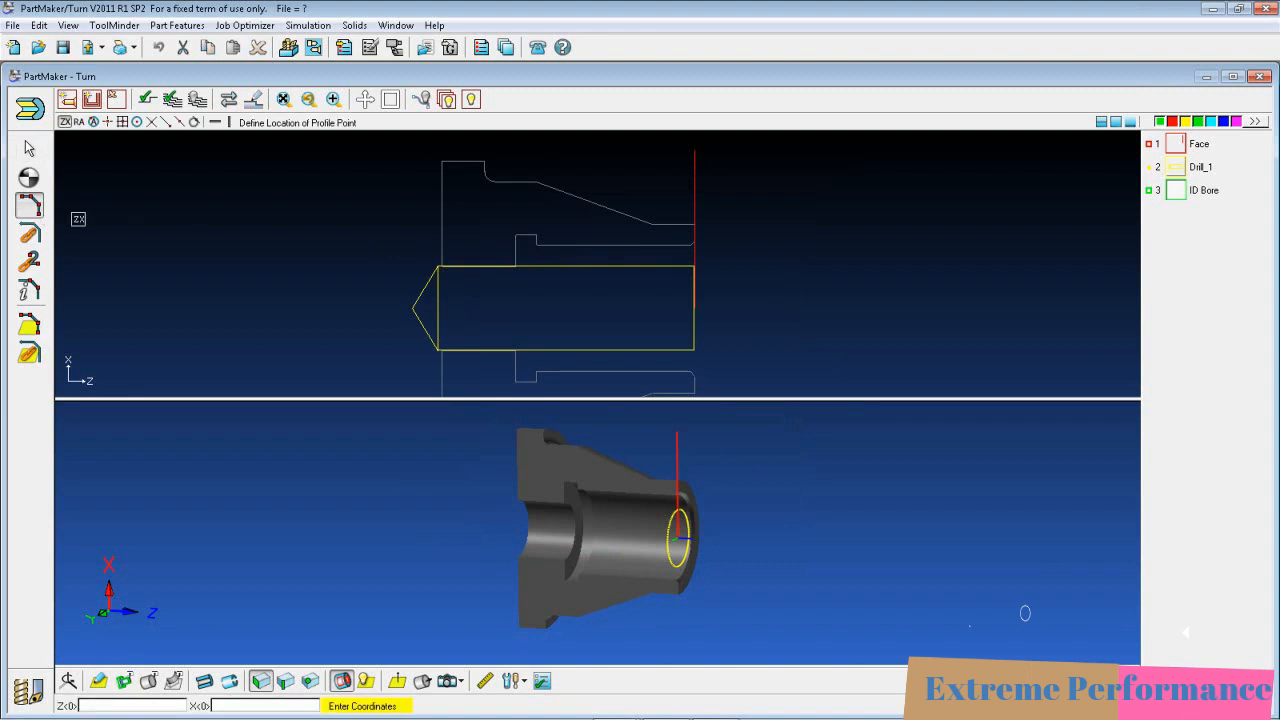
{"action": "left_click", "coordinate": [165, 121]}
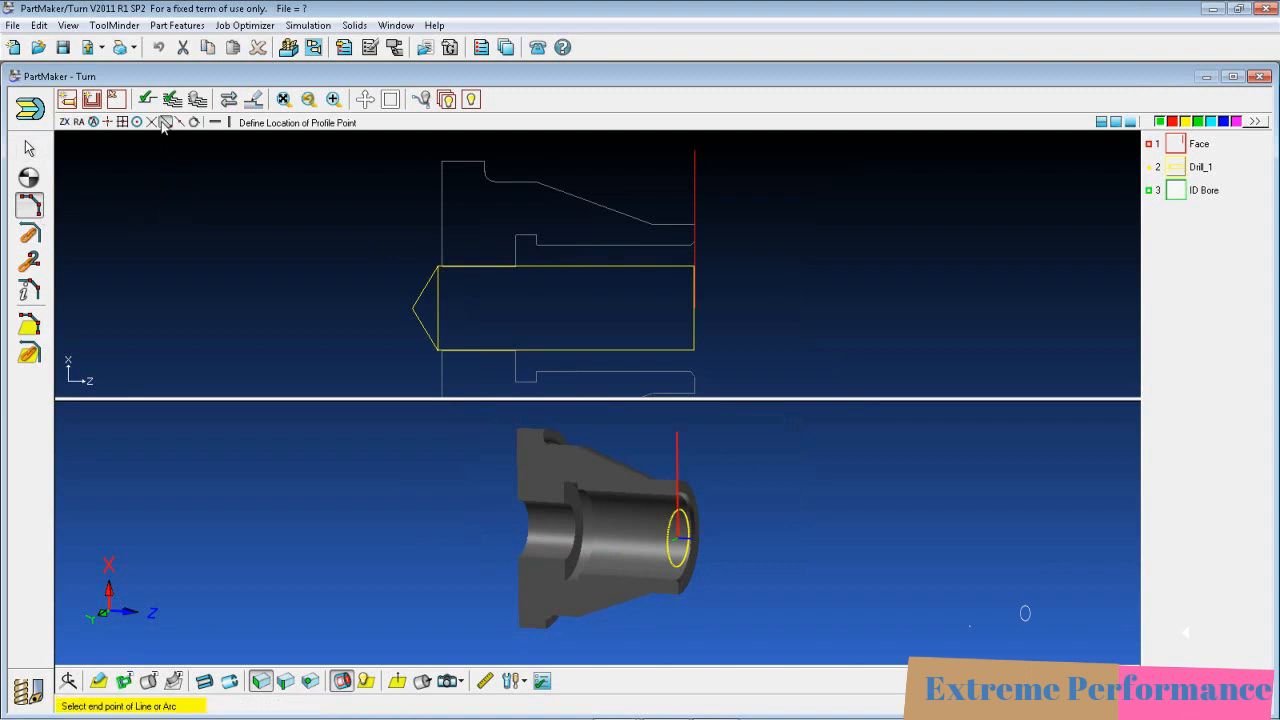
{"action": "scroll", "coordinate": [751, 254], "scroll_direction": "up", "scroll_amount": 2}
{"action": "middle_click_drag", "start_coordinate": [738, 279], "coordinate": [739, 330]}
{"action": "scroll", "coordinate": [739, 330], "scroll_direction": "up", "scroll_amount": 1}
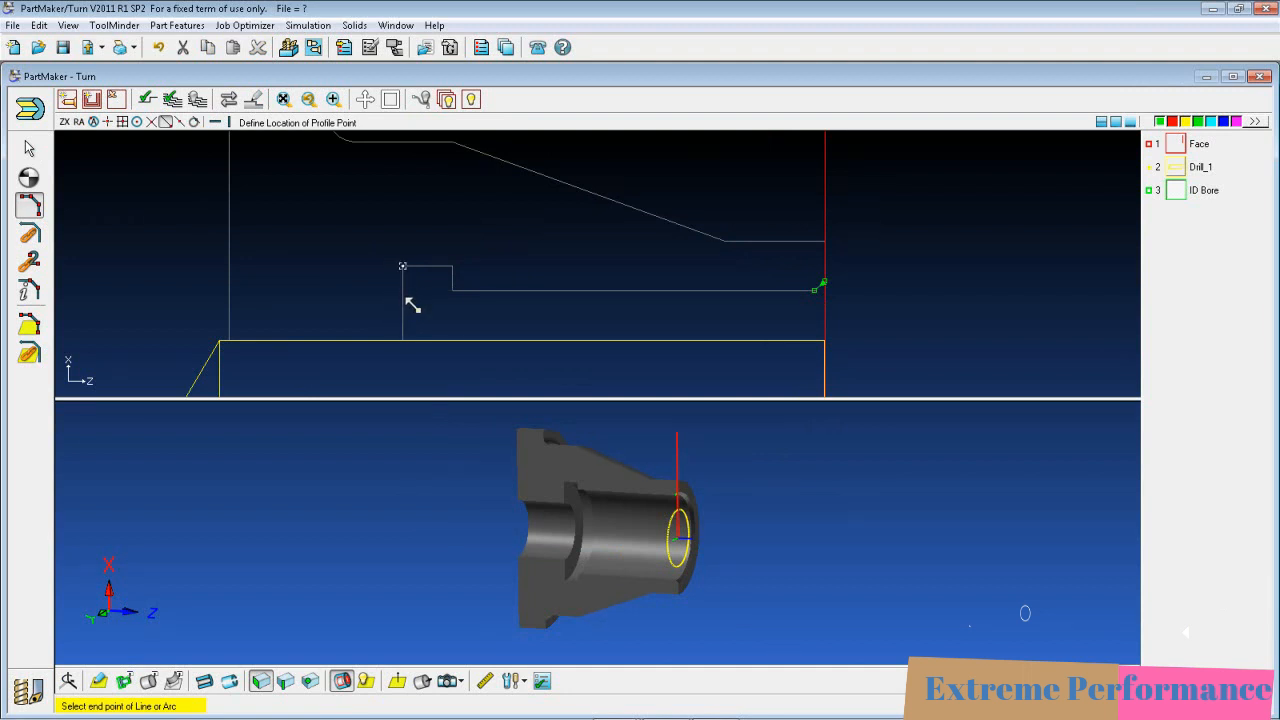
{"action": "left_click", "coordinate": [214, 122]}
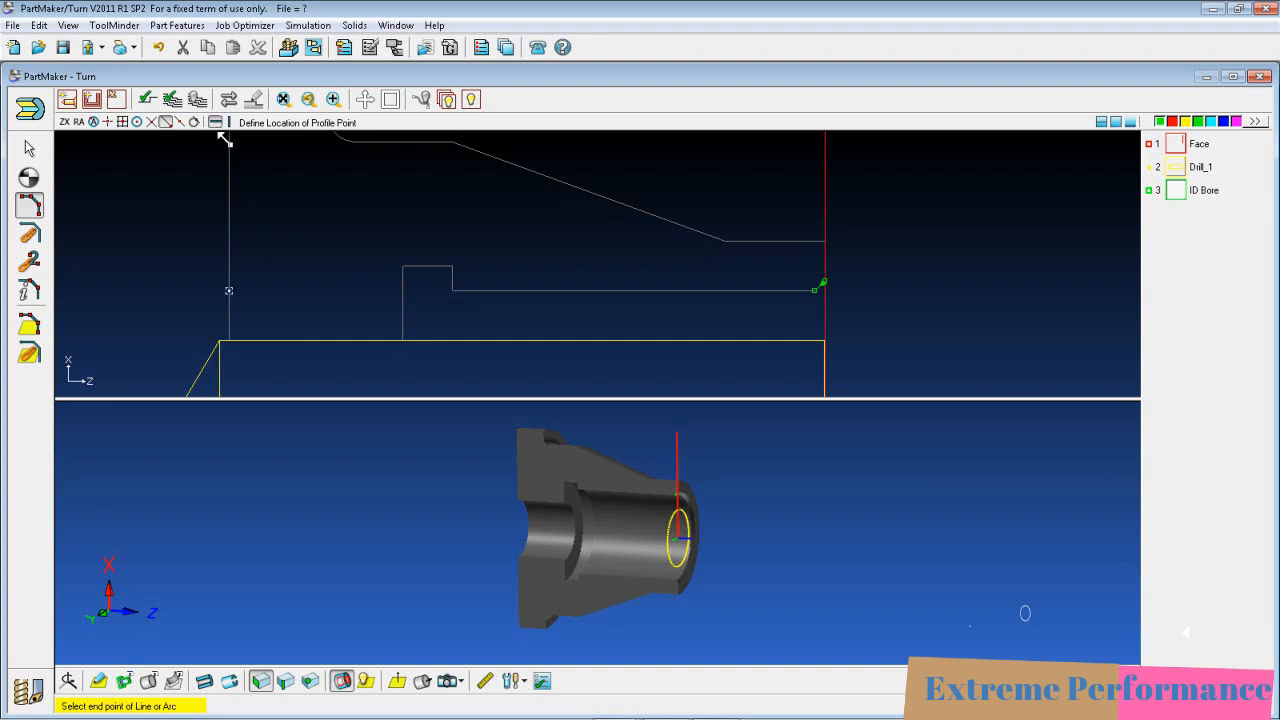
{"action": "left_click", "coordinate": [404, 291]}
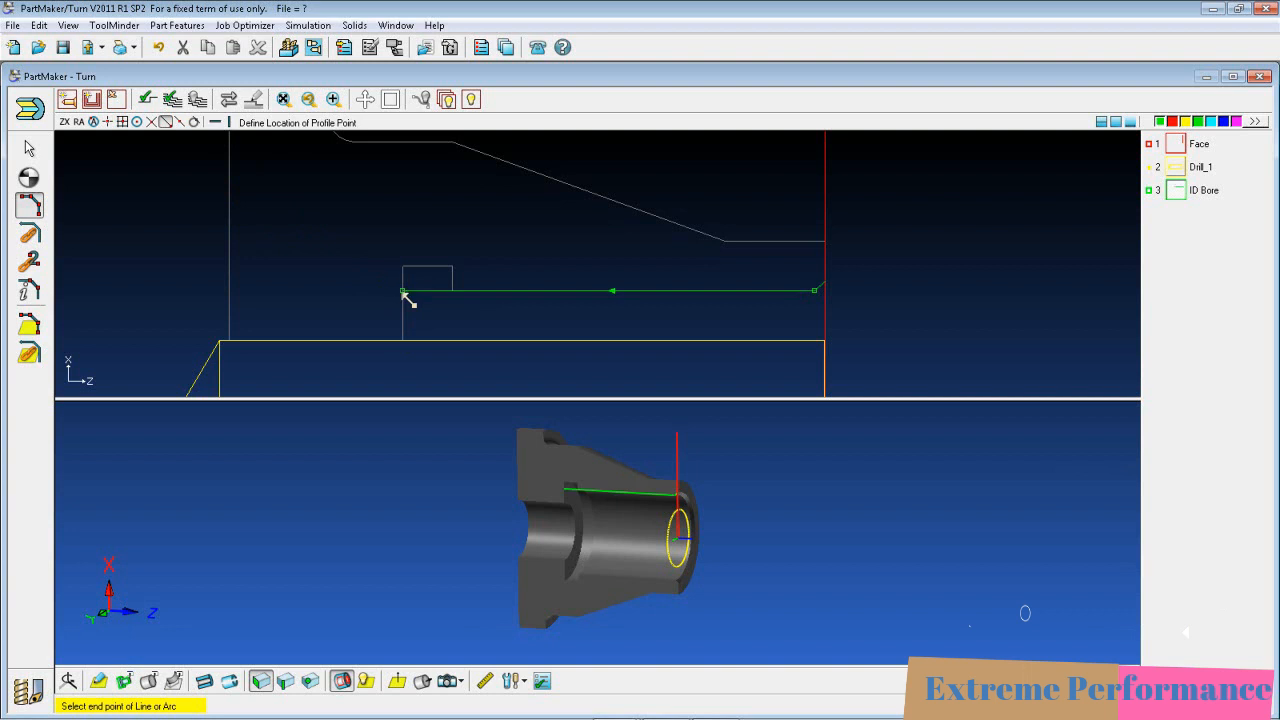
{"action": "left_click", "coordinate": [403, 342]}
{"action": "scroll", "coordinate": [472, 335], "scroll_direction": "down", "scroll_amount": 5}
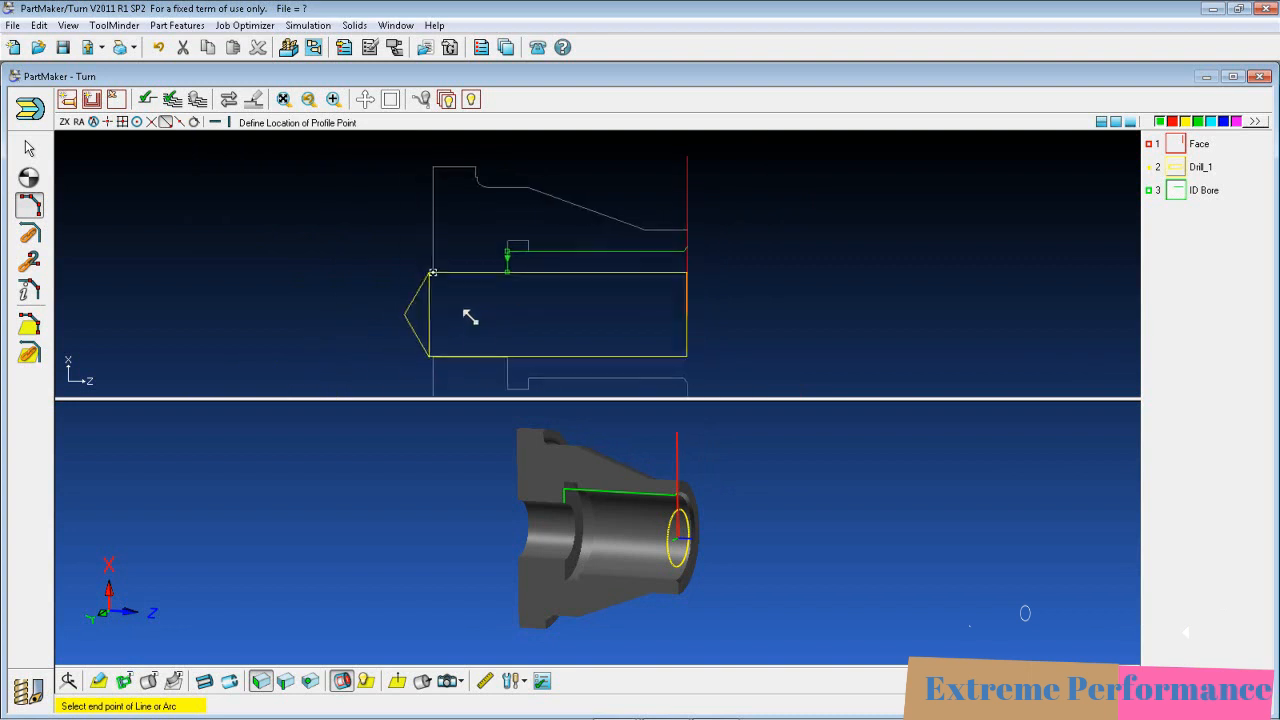
Verify the ID Bore tool path in the face window and on the solid model, then clear the verification.
{"action": "left_click", "coordinate": [149, 102]}
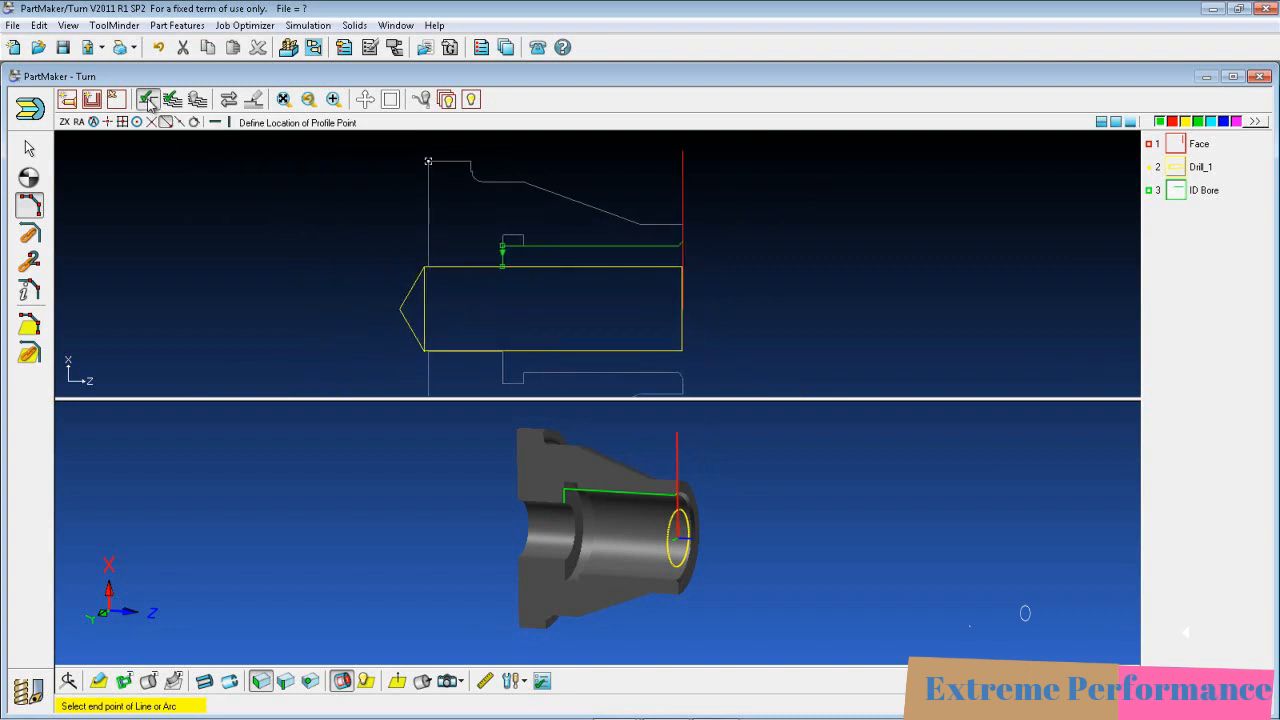
{"action": "left_click", "coordinate": [612, 532]}
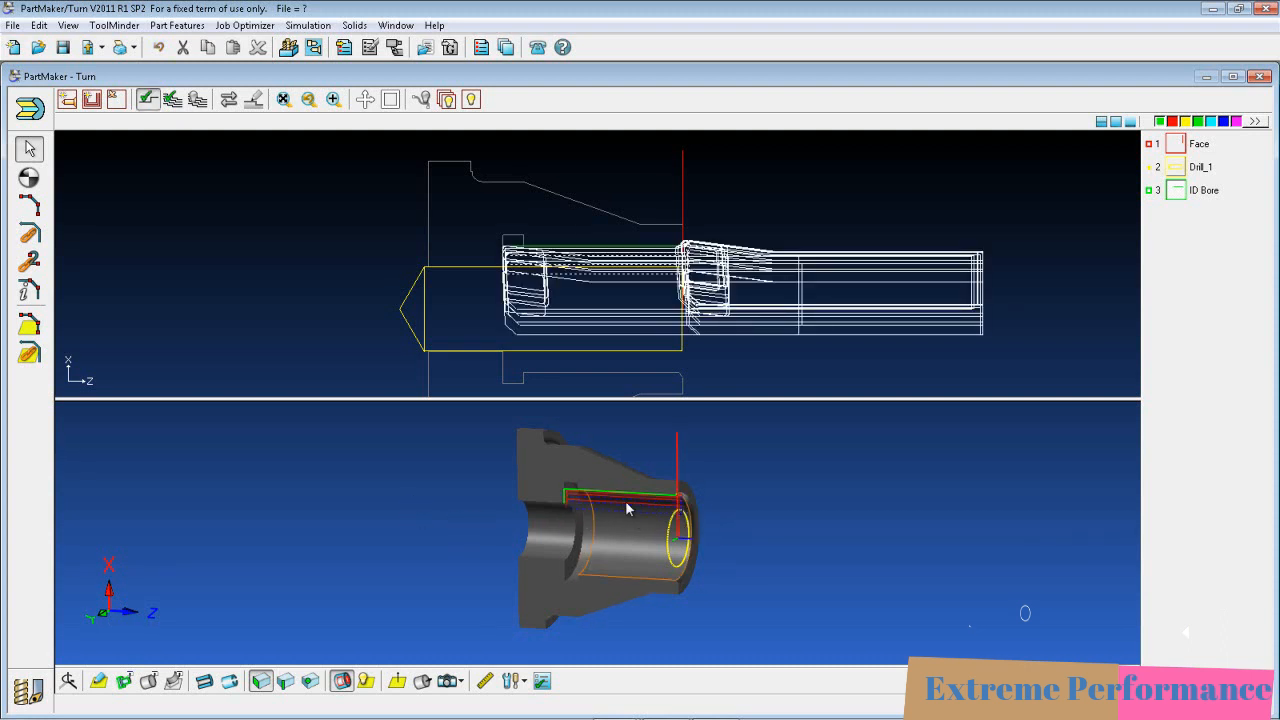
{"action": "mouse_move", "coordinate": [415, 537]}
{"action": "middle_mouse_down"}
{"action": "mouse_move", "coordinate": [475, 525]}
{"action": "mouse_move", "coordinate": [416, 538]}
{"action": "middle_mouse_up"}
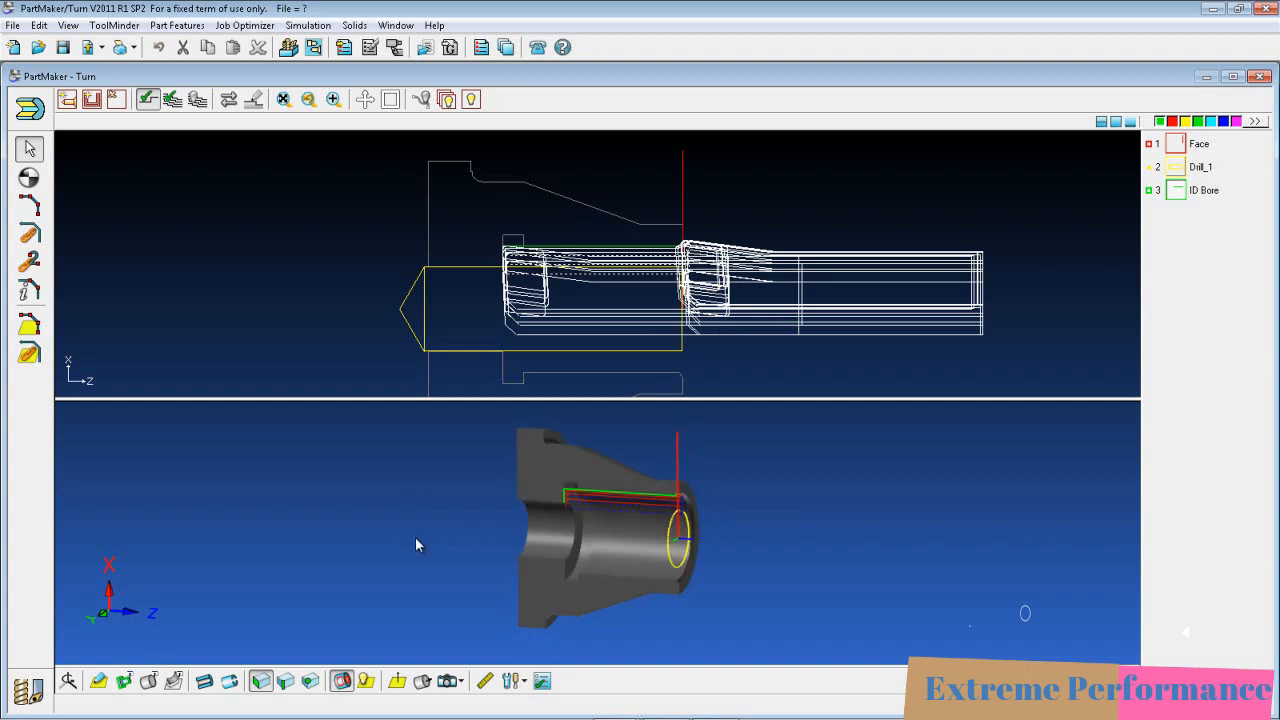
{"action": "left_click", "coordinate": [196, 99]}
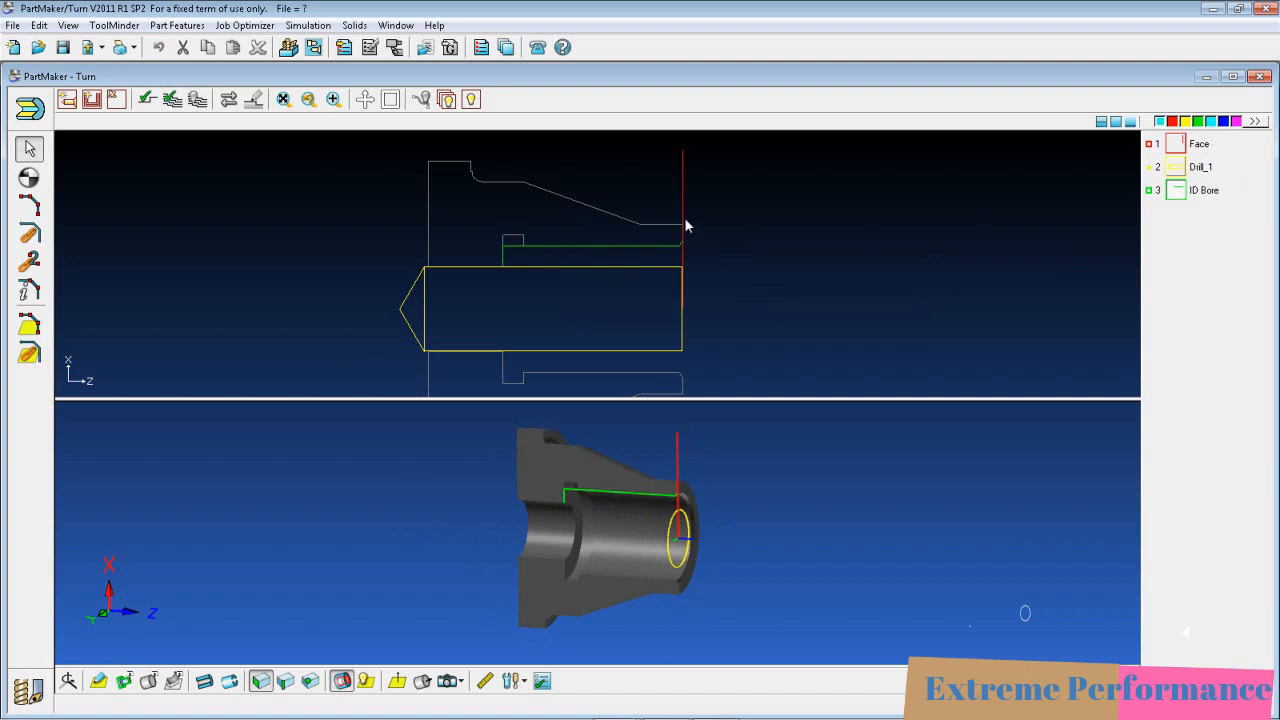
Create a new profile group with the Grooving cycle type and tool location In.
{"action": "left_click", "coordinate": [91, 99]}
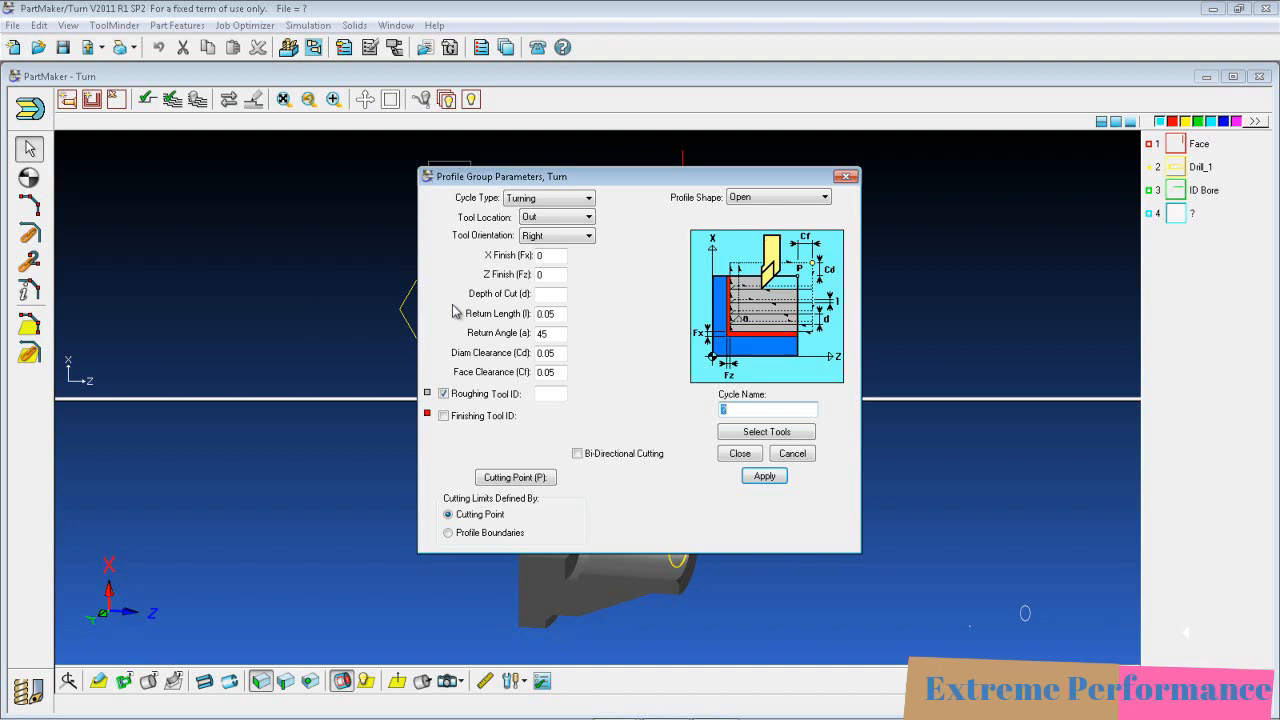
{"action": "left_click", "coordinate": [540, 203]}
{"action": "left_click", "coordinate": [543, 226]}
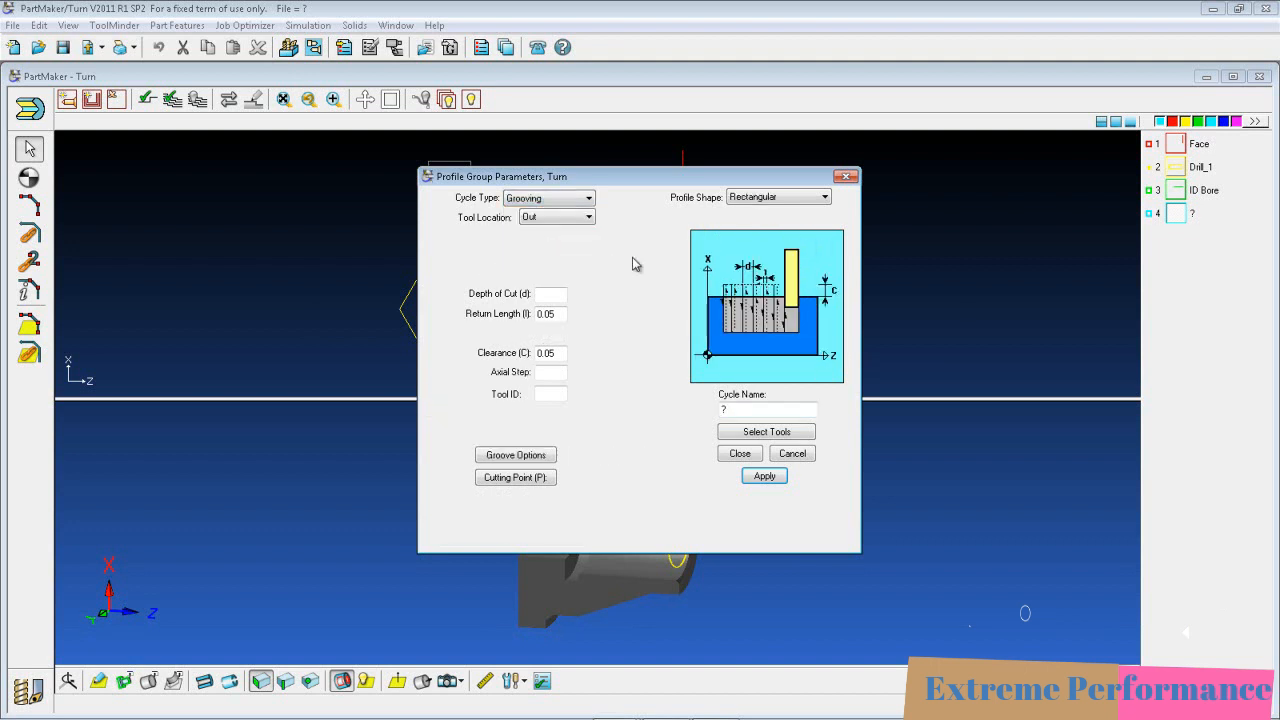
{"action": "left_click", "coordinate": [585, 218]}
{"action": "left_click", "coordinate": [578, 240]}
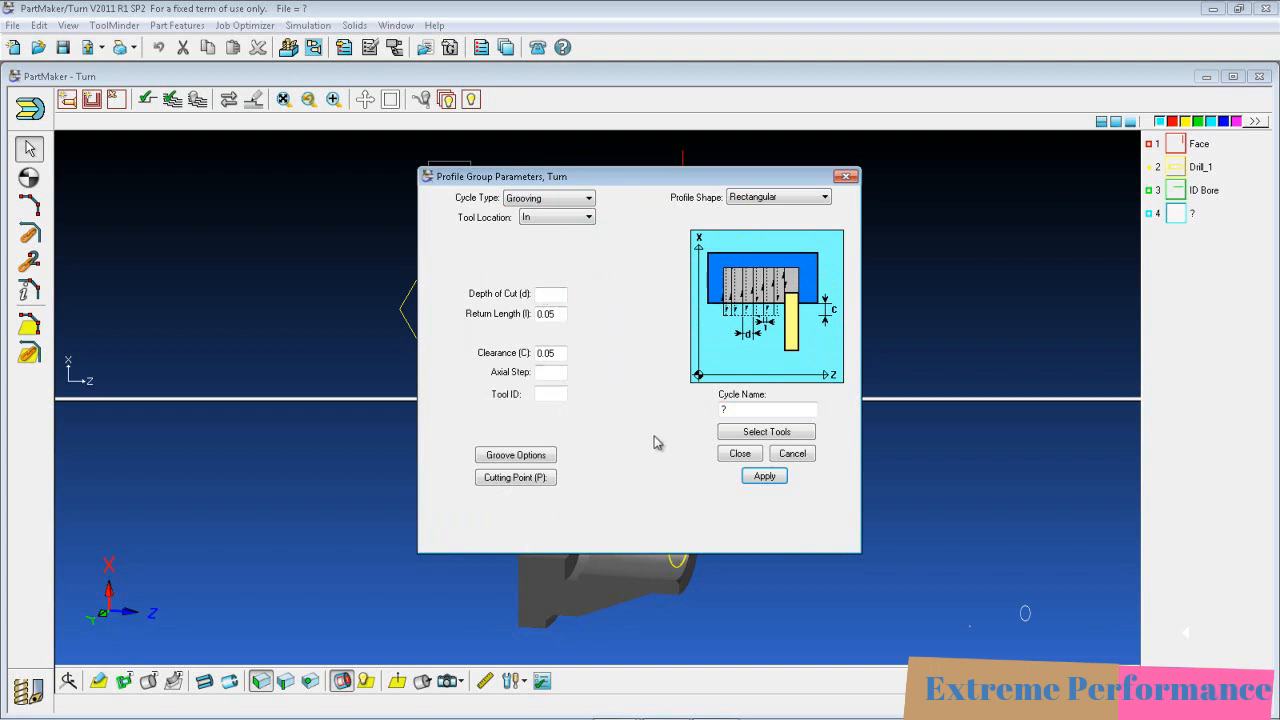
Add a new carbide groove tool with tool number, first offset number and comp number all set to 6.
{"action": "left_click", "coordinate": [741, 433]}
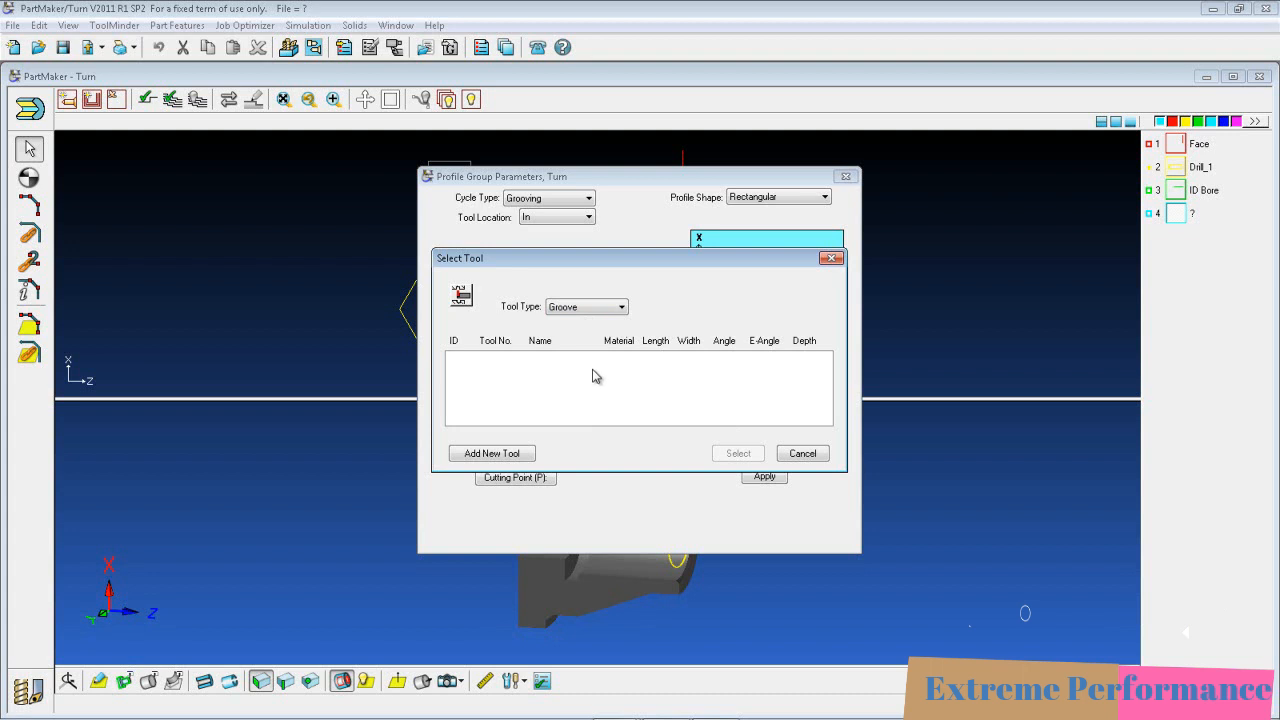
{"action": "left_click", "coordinate": [512, 454]}
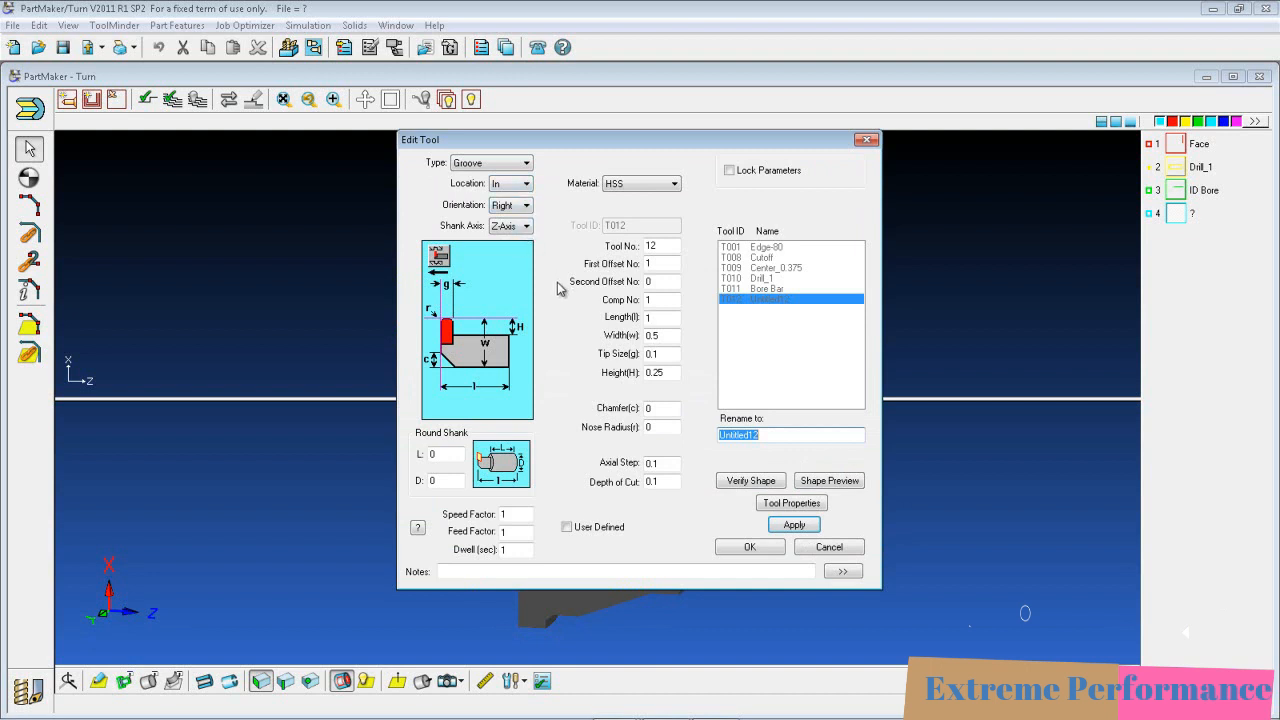
{"action": "left_click", "coordinate": [668, 184]}
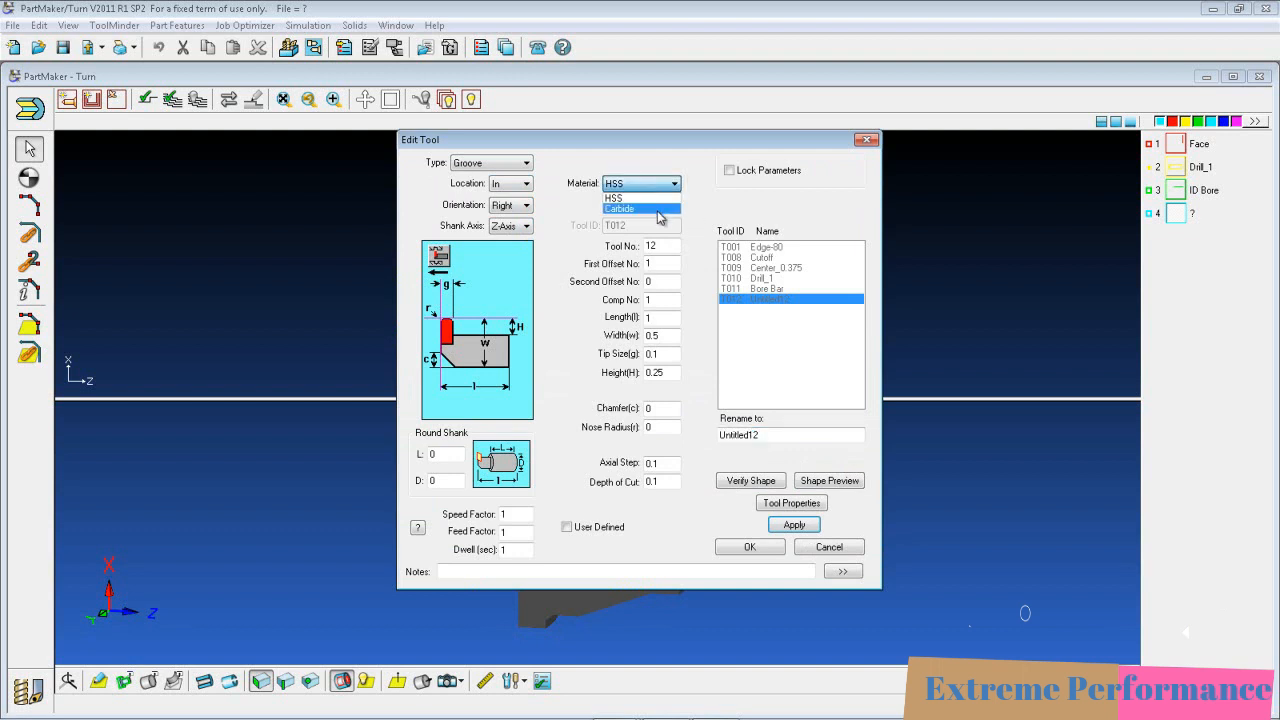
{"action": "left_click", "coordinate": [659, 209]}
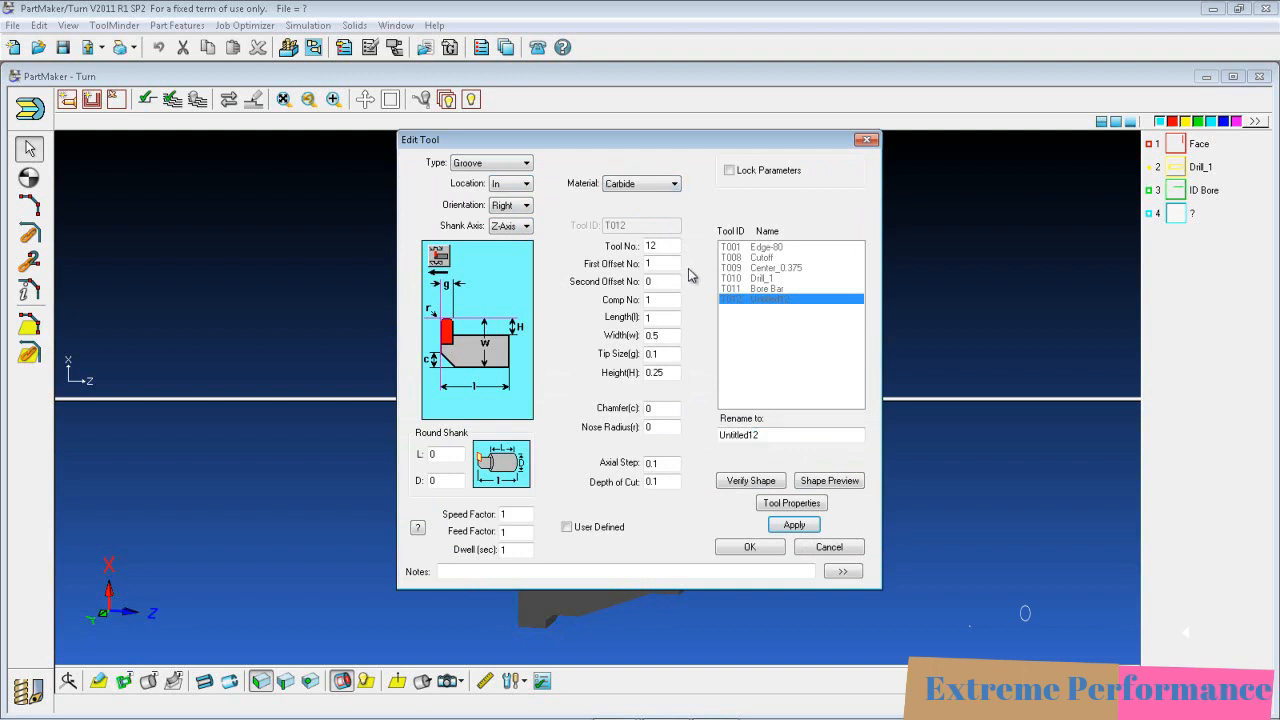
{"action": "left_click", "coordinate": [650, 246]}
{"action": "type", "text": "6"}
{"action": "key", "text": "Tab"}
{"action": "type", "text": "6"}
{"action": "left_click", "coordinate": [668, 301]}
{"action": "type", "text": "6"}
Set the groove tool's length to 3.5, width to .75 and tip size to 0.125.
{"action": "left_click", "coordinate": [664, 319]}
{"action": "type", "text": "3.5"}
{"action": "left_click", "coordinate": [670, 335]}
{"action": "double_click", "coordinate": [670, 335]}
{"action": "key", "text": "BackSpace"}
{"action": "left_click", "coordinate": [661, 354]}
{"action": "left_click", "coordinate": [661, 354]}
{"action": "left_click_drag", "start_coordinate": [586, 138], "coordinate": [576, 152]}
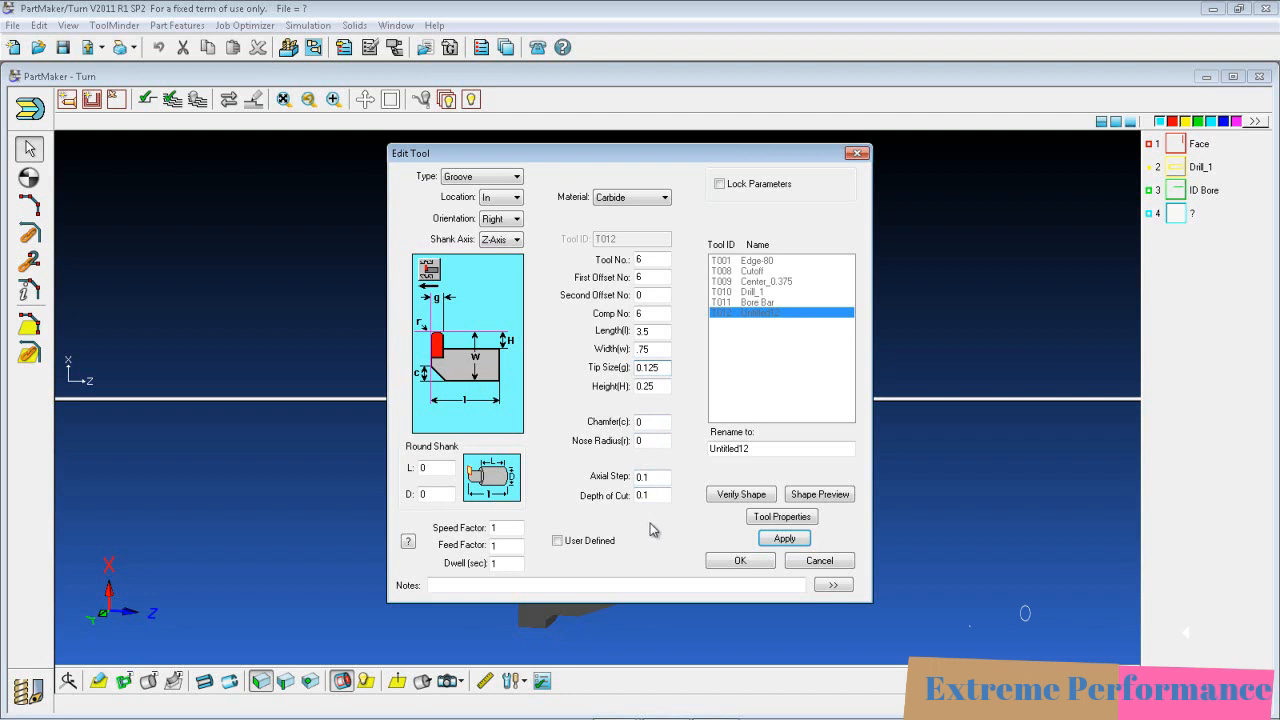
Rename the groove tool as ID Groover and check it in a shape preview.
{"action": "double_click", "coordinate": [763, 448]}
{"action": "key", "text": "BackSpace"}
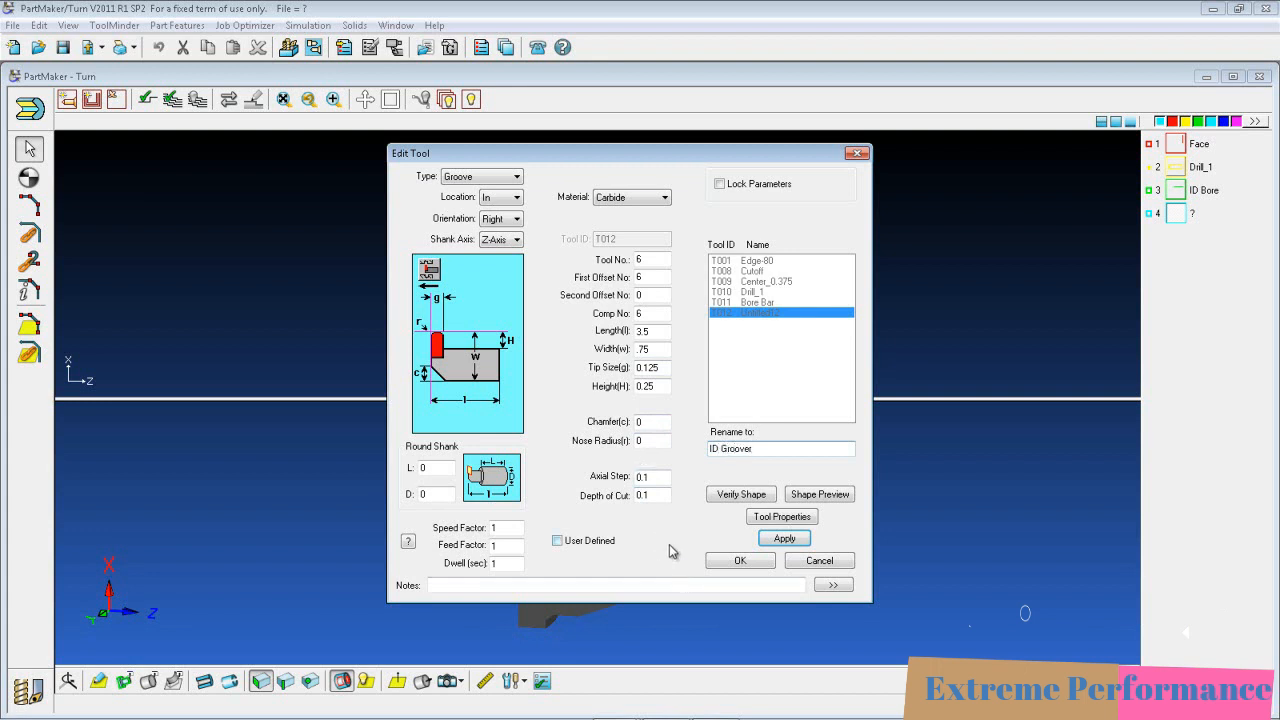
{"action": "left_click", "coordinate": [818, 496]}
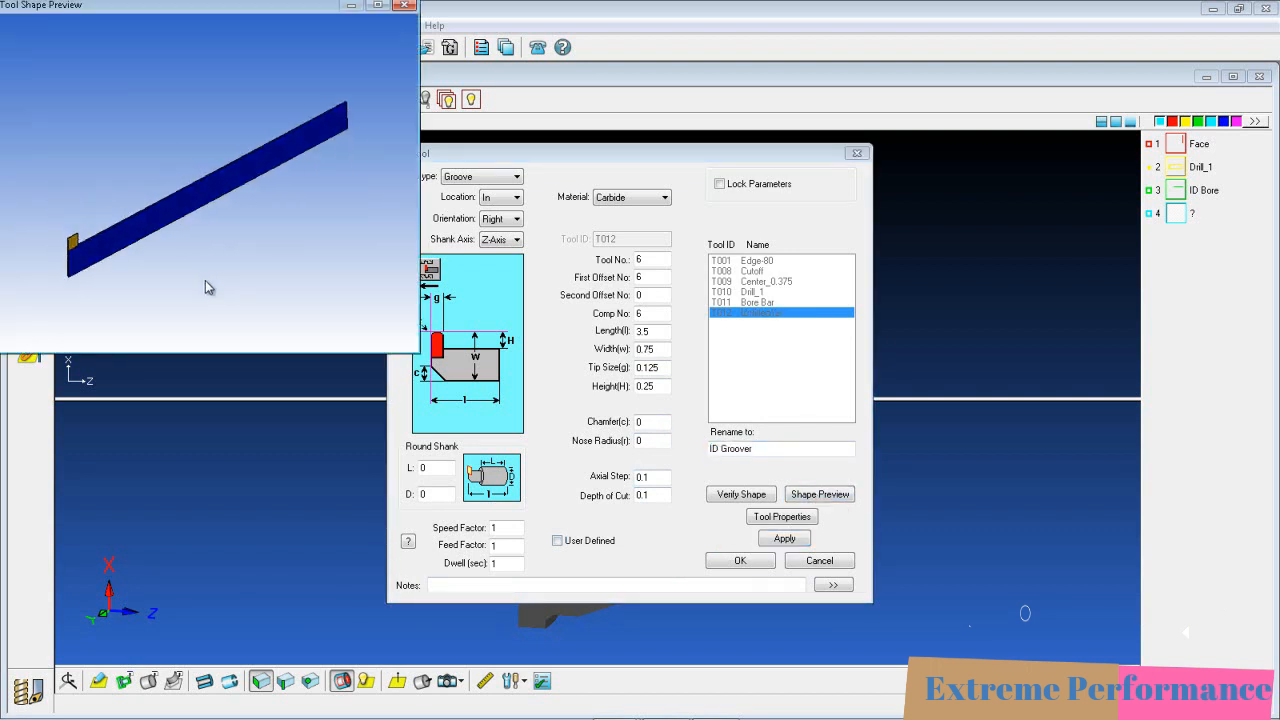
{"action": "left_click", "coordinate": [404, 6]}
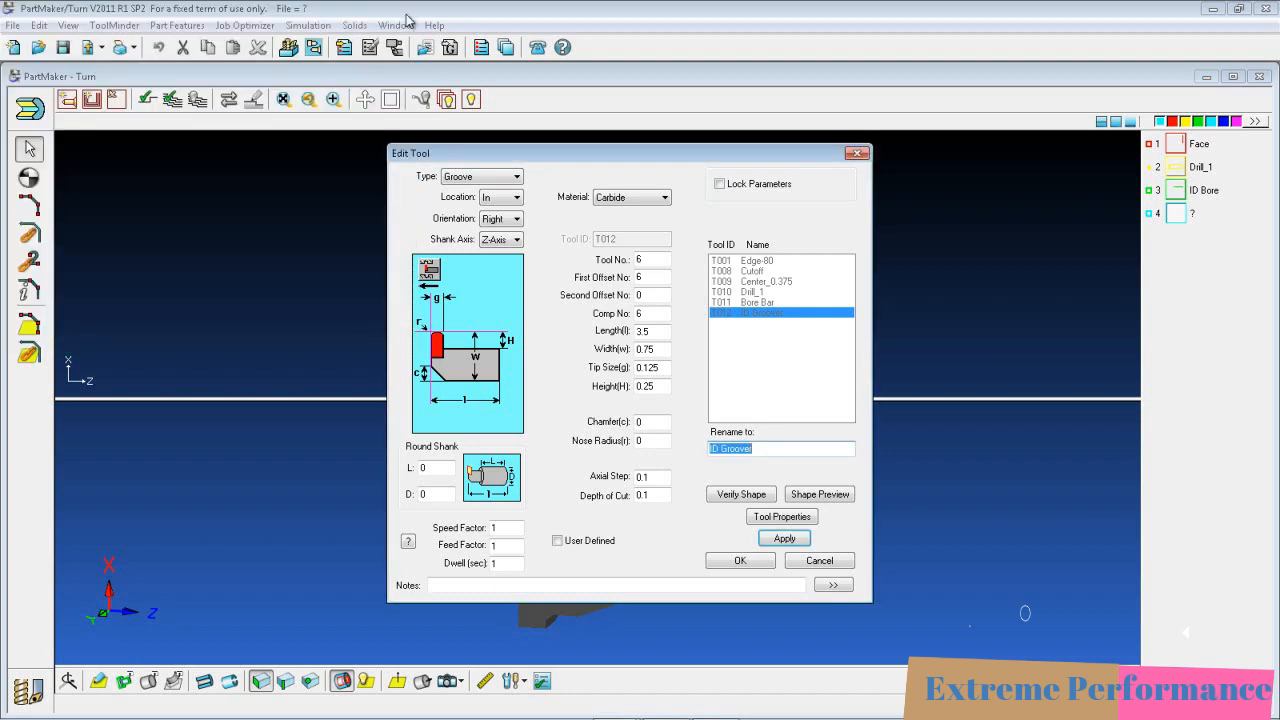
Accept the ID Groover tool, name the cycle ID Groove and close the profile group parameters.
{"action": "left_click", "coordinate": [740, 561]}
{"action": "left_click", "coordinate": [740, 561]}
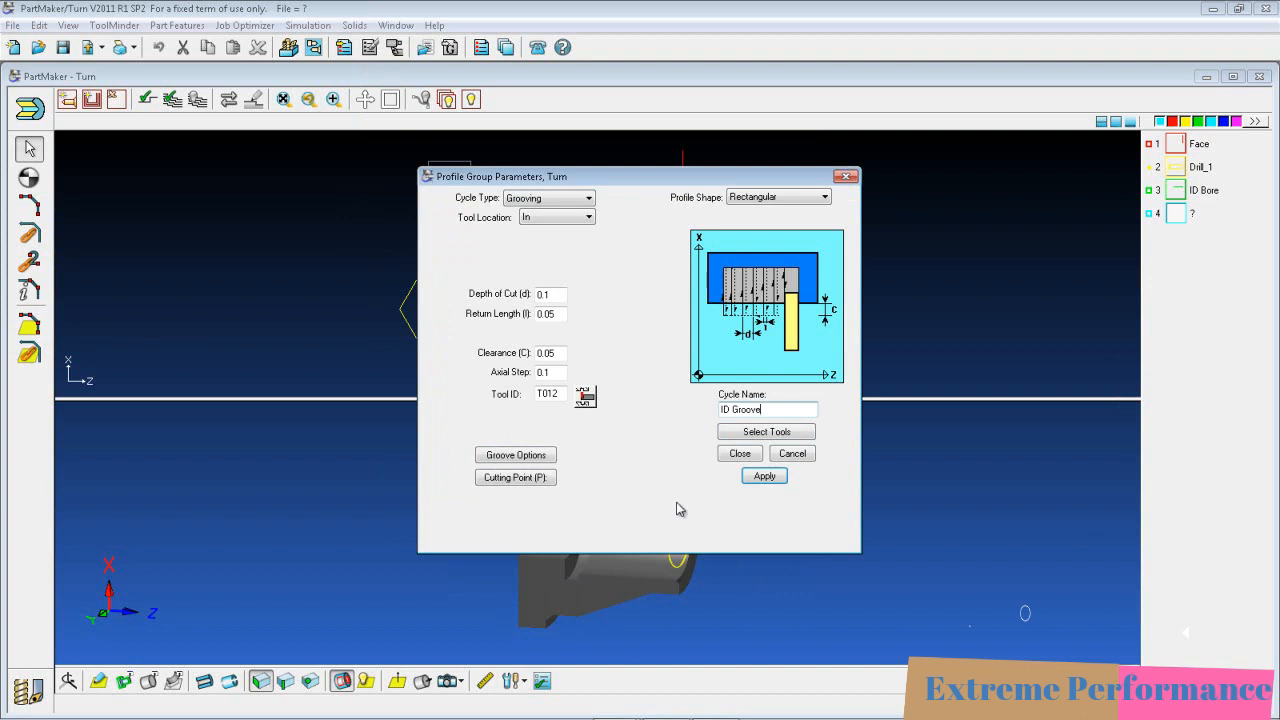
{"action": "left_click", "coordinate": [738, 454]}
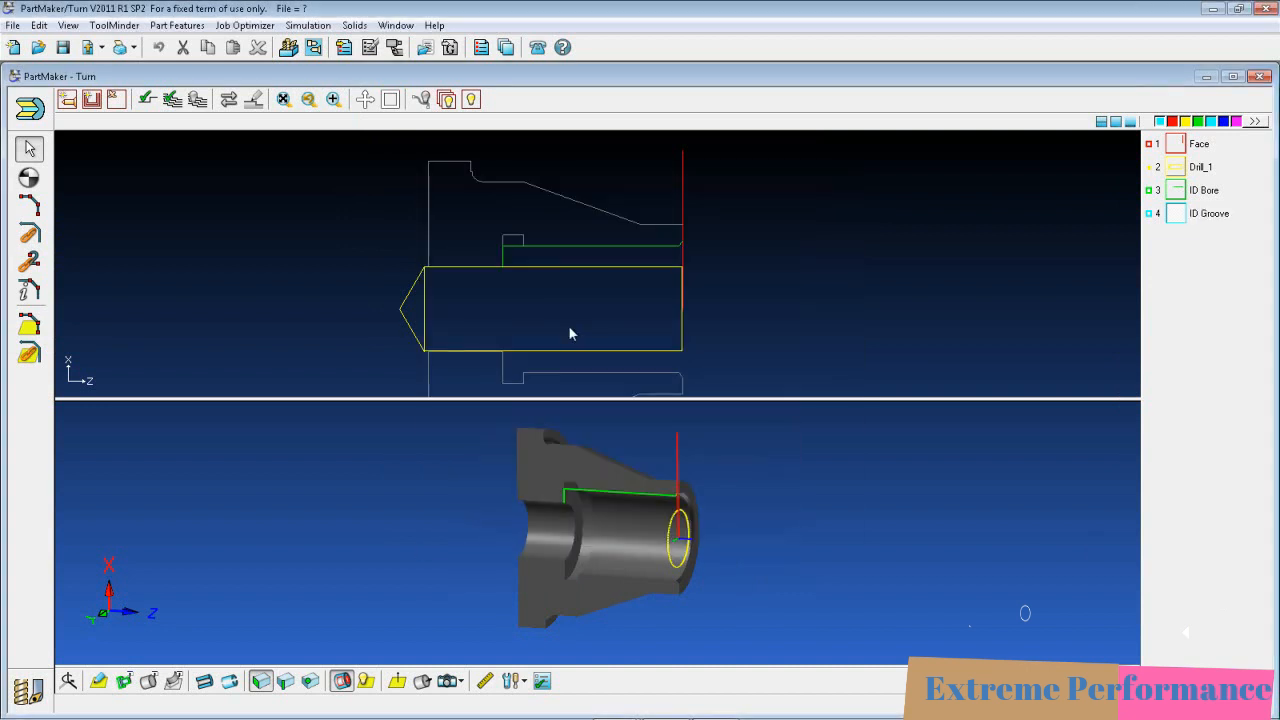
Hide the other groups' profiles and chain the ID Groove profile from the groove's mouth-side corner across its floor to the inner shoulder's lower endpoint.
{"action": "scroll", "coordinate": [495, 251], "scroll_direction": "up", "scroll_amount": 3}
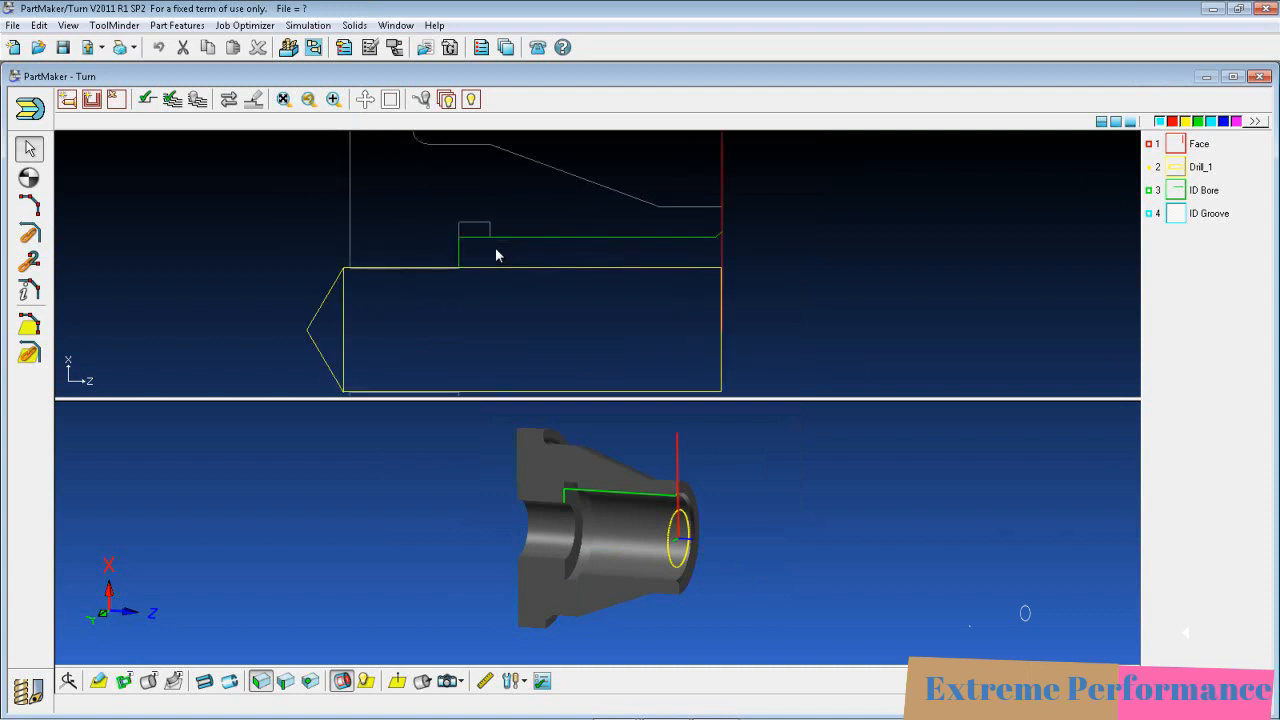
{"action": "scroll", "coordinate": [456, 254], "scroll_direction": "up", "scroll_amount": 3}
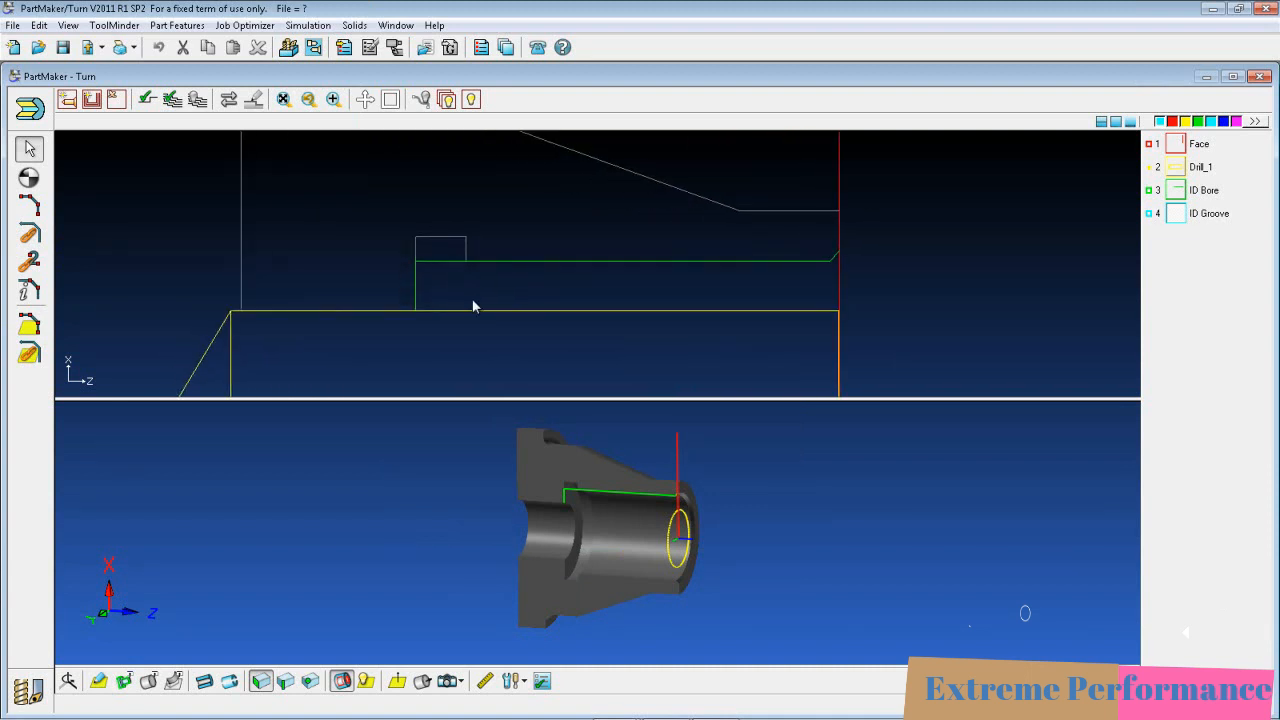
{"action": "left_click", "coordinate": [472, 100]}
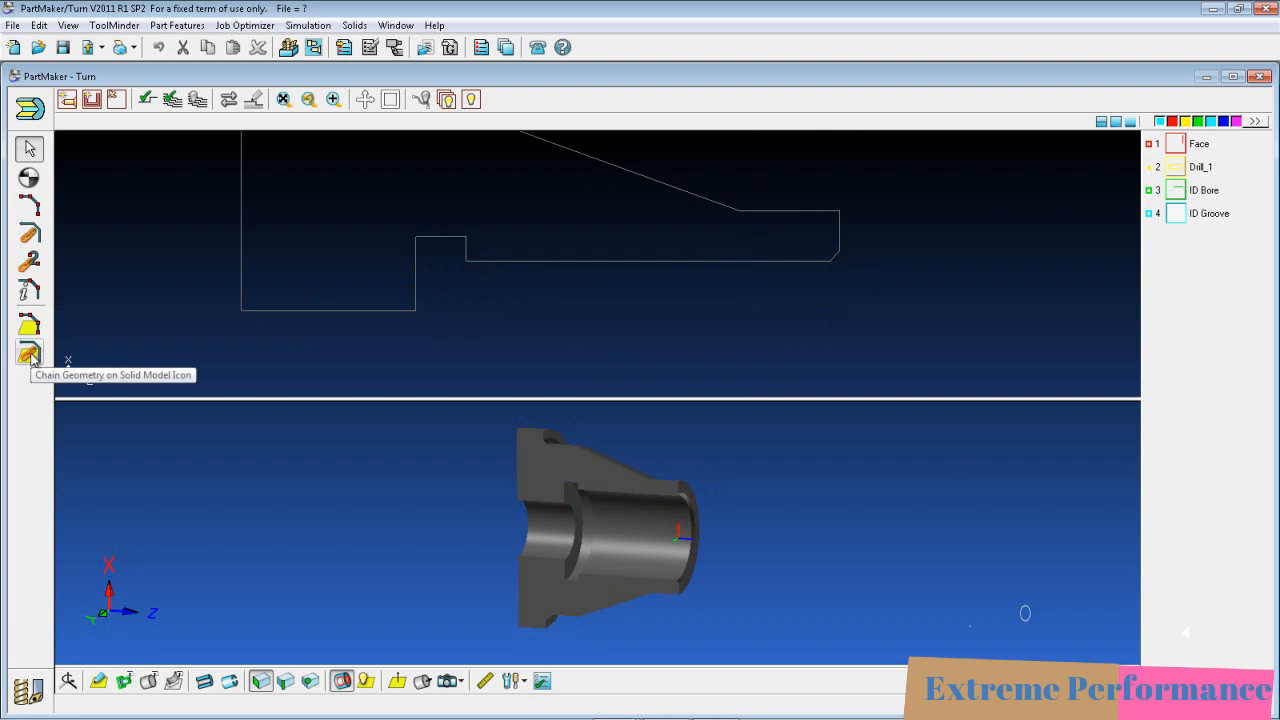
{"action": "left_click", "coordinate": [34, 264]}
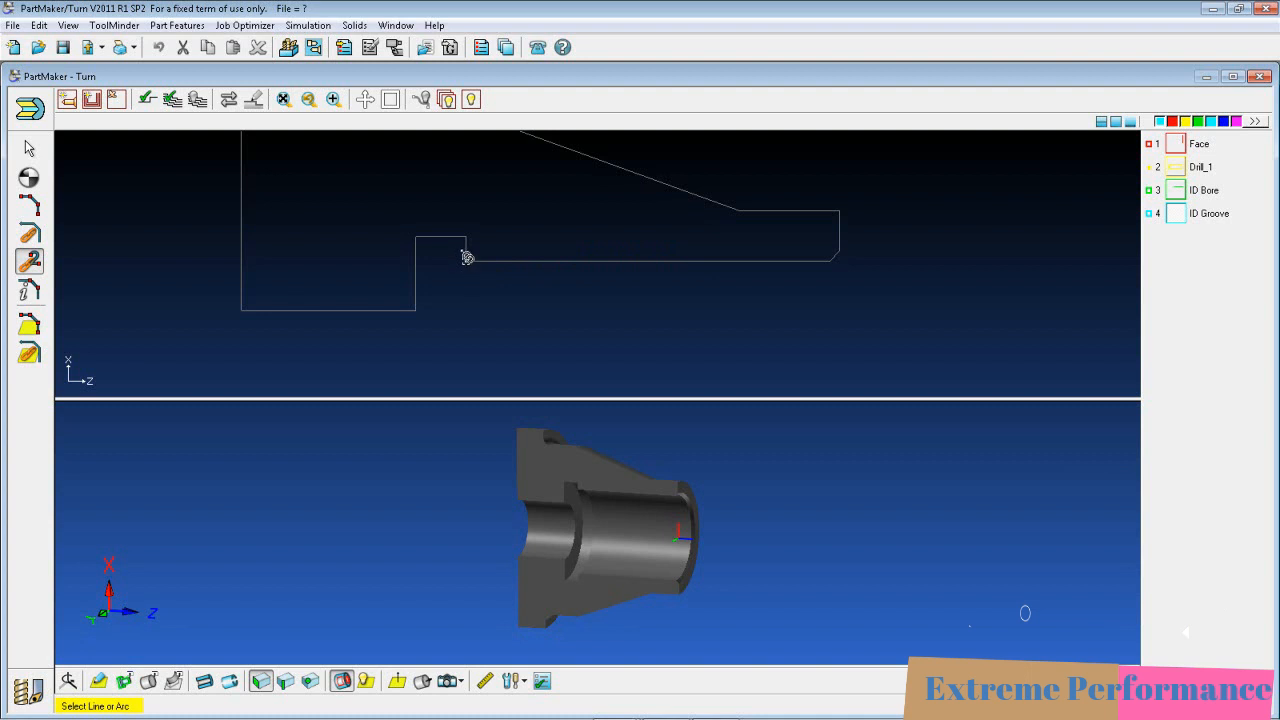
{"action": "left_click", "coordinate": [467, 258]}
{"action": "left_click", "coordinate": [416, 311]}
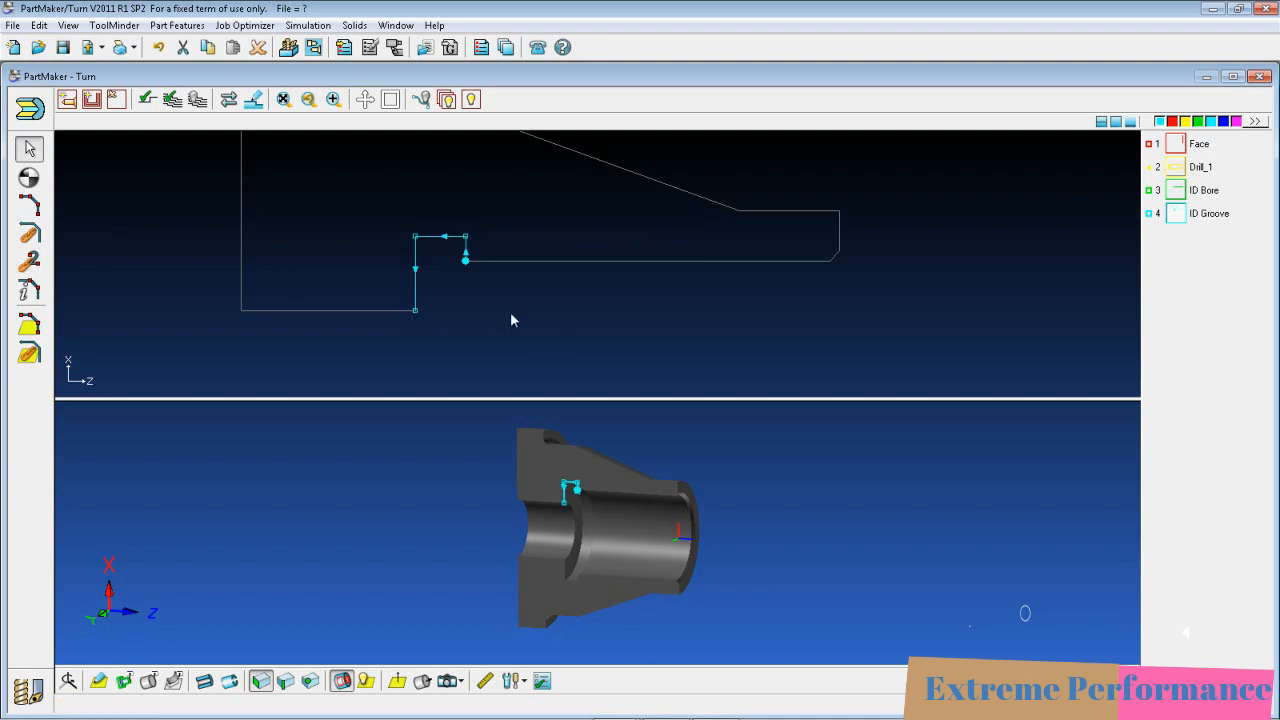
Verify the ID Groove tool path in the face window and on the solid model, then clear the verification.
{"action": "middle_click_drag", "start_coordinate": [500, 329], "coordinate": [496, 286]}
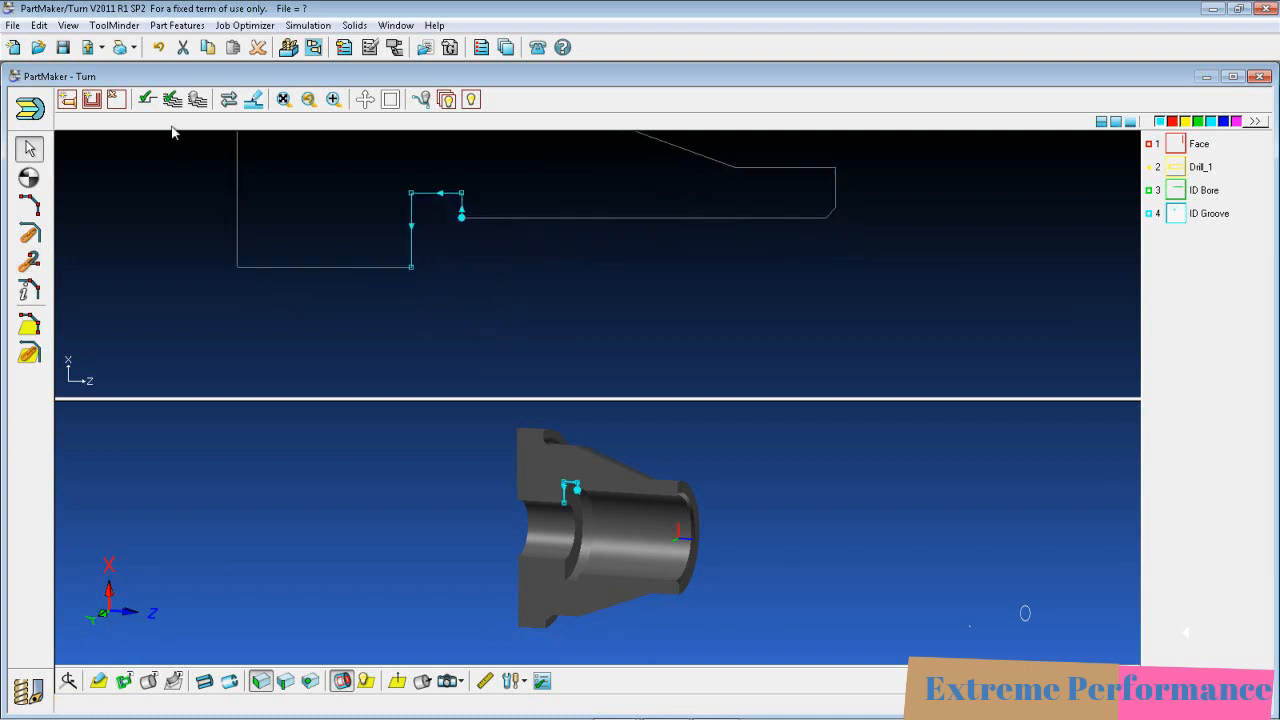
{"action": "left_click", "coordinate": [148, 100]}
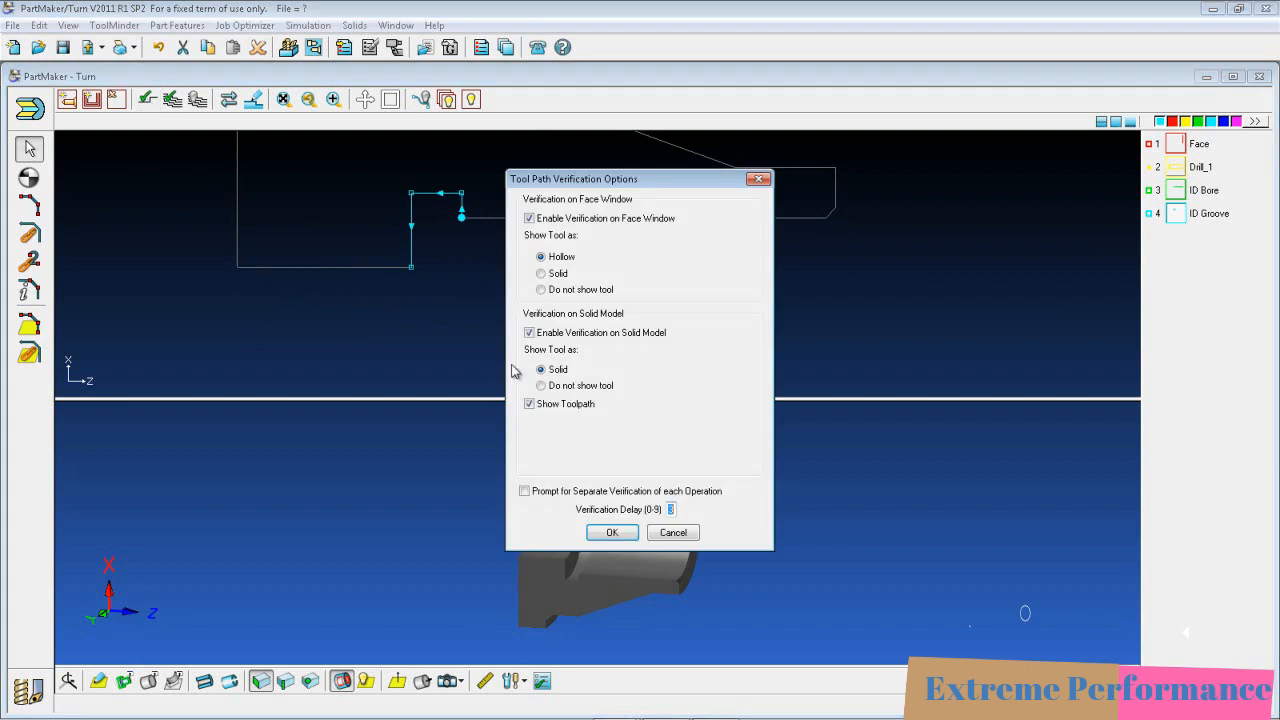
{"action": "left_click", "coordinate": [614, 533]}
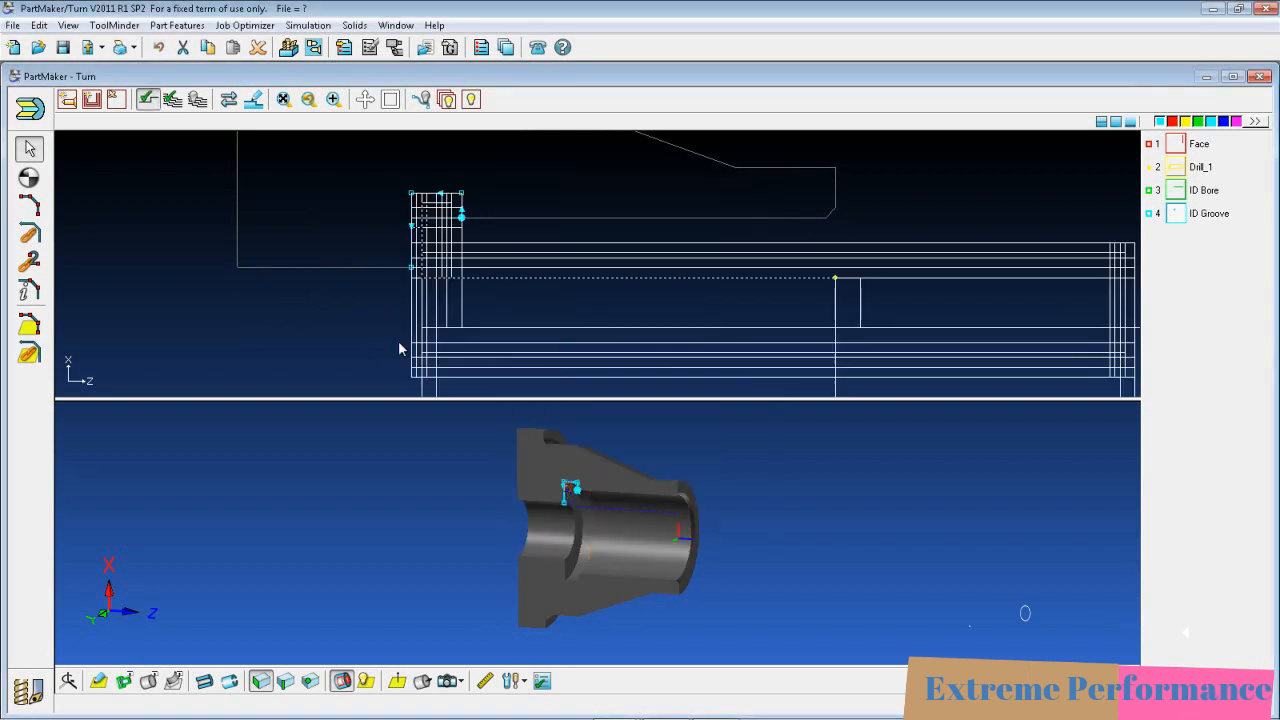
{"action": "middle_click_drag", "start_coordinate": [424, 470], "coordinate": [461, 495]}
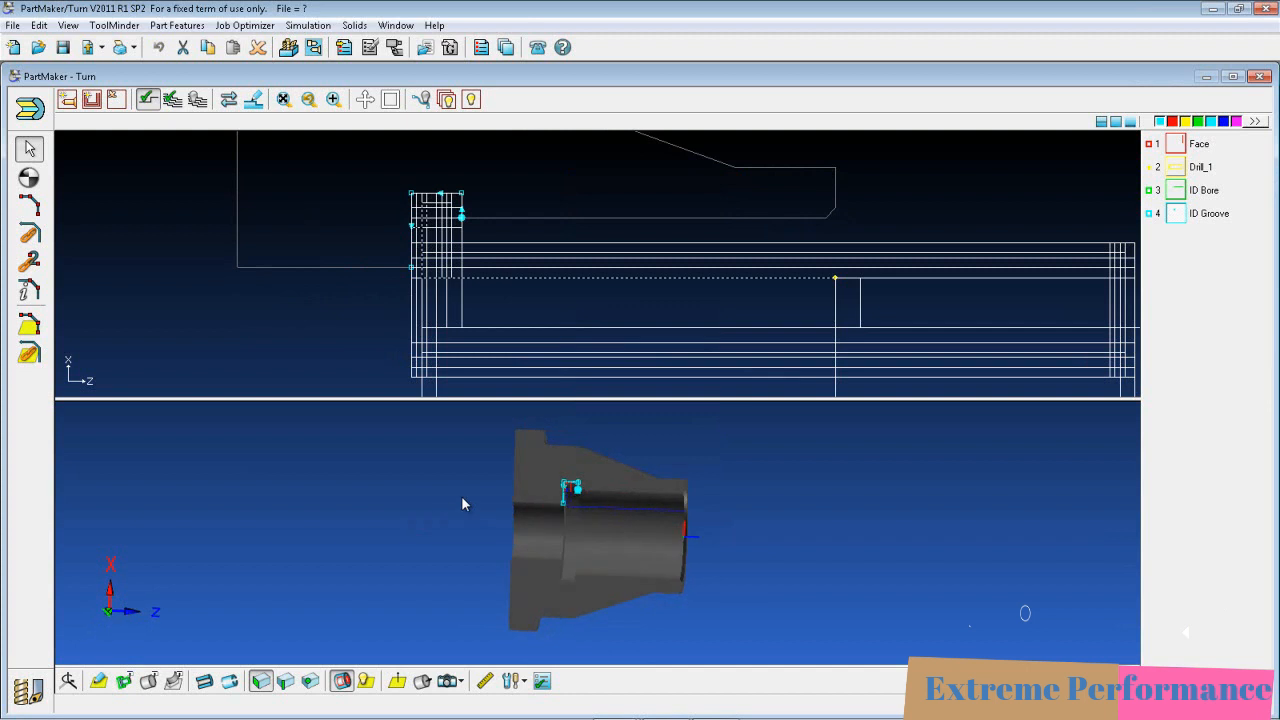
{"action": "scroll", "coordinate": [611, 461], "scroll_direction": "up", "scroll_amount": 4}
{"action": "scroll", "coordinate": [573, 456], "scroll_direction": "up", "scroll_amount": 6}
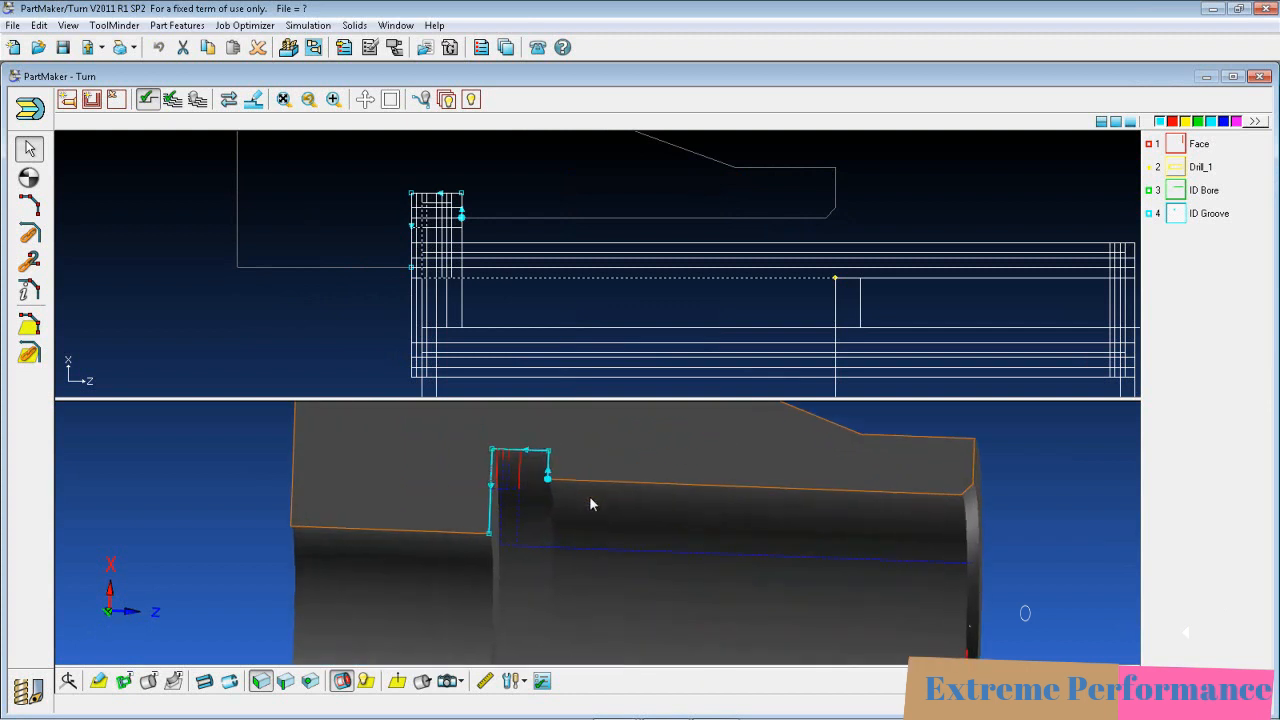
{"action": "middle_click_drag", "start_coordinate": [567, 530], "coordinate": [498, 578]}
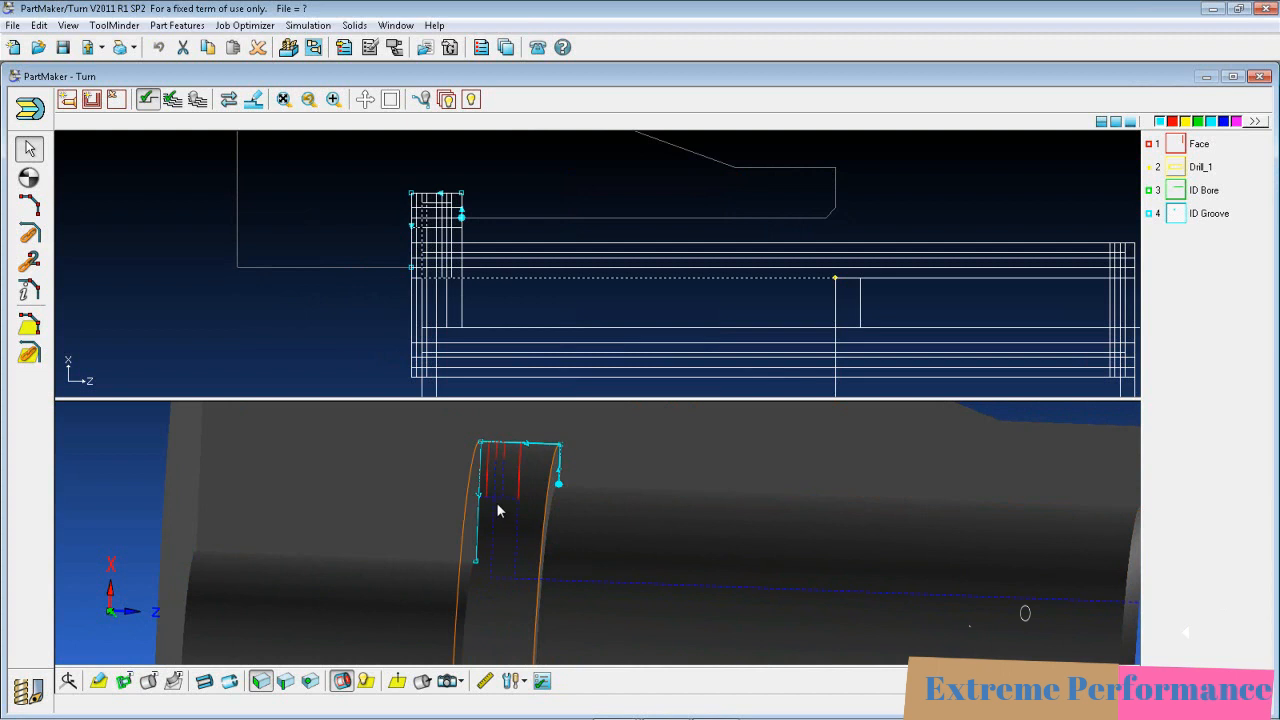
{"action": "mouse_move", "coordinate": [531, 597]}
{"action": "middle_mouse_down"}
{"action": "mouse_move", "coordinate": [563, 580]}
{"action": "mouse_move", "coordinate": [543, 580]}
{"action": "middle_mouse_up"}
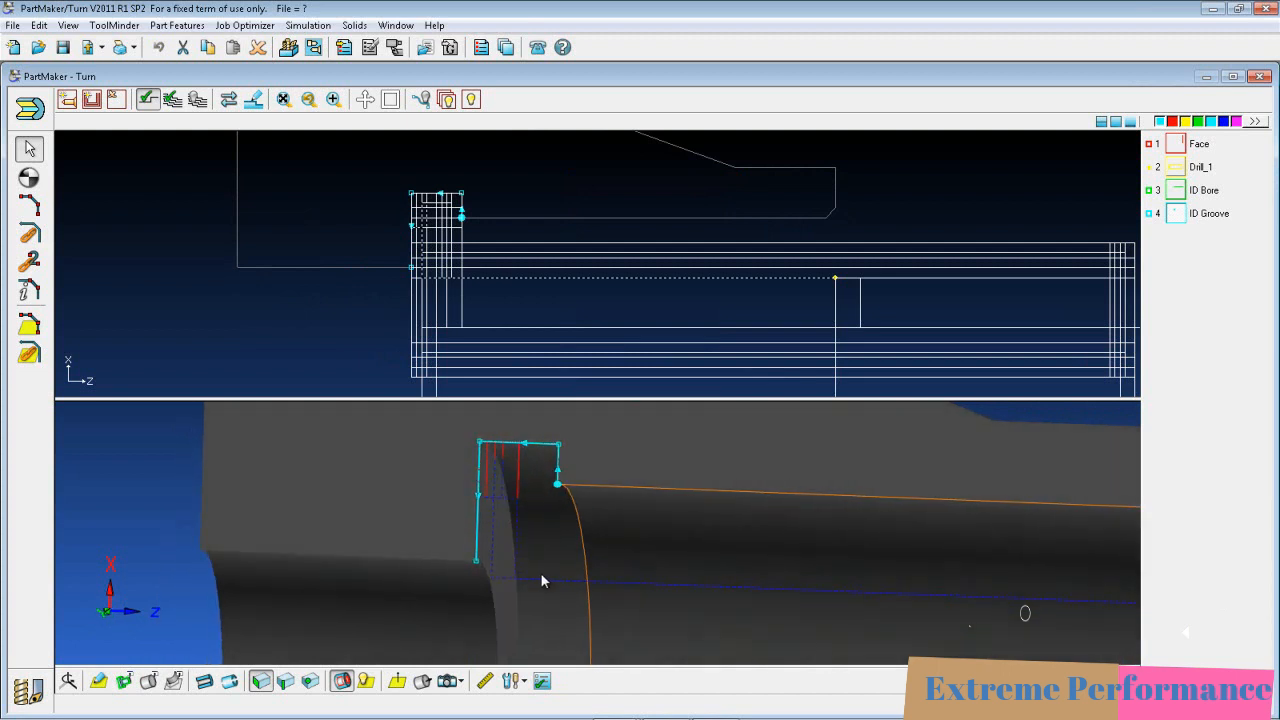
{"action": "left_click", "coordinate": [147, 99]}
Set the ID Groove cycle's clearance to 0.25 in its profile group parameters.
{"action": "double_click", "coordinate": [1216, 222]}
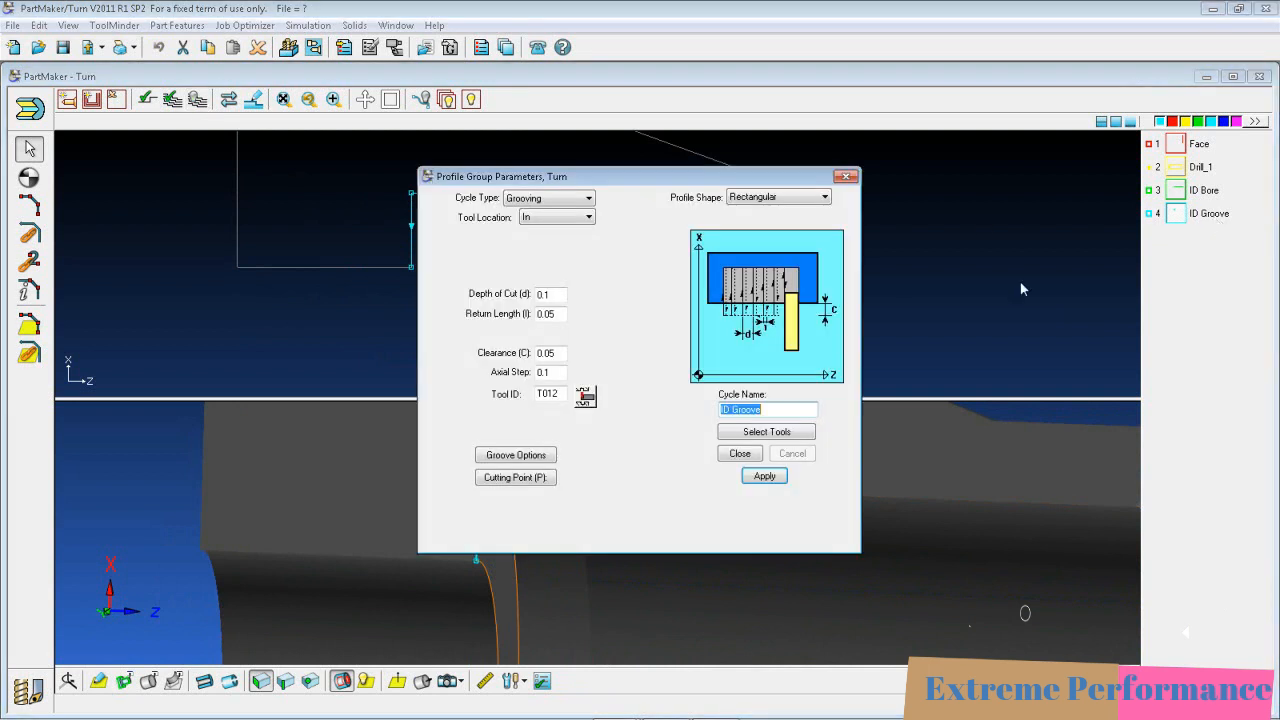
{"action": "left_click", "coordinate": [548, 353]}
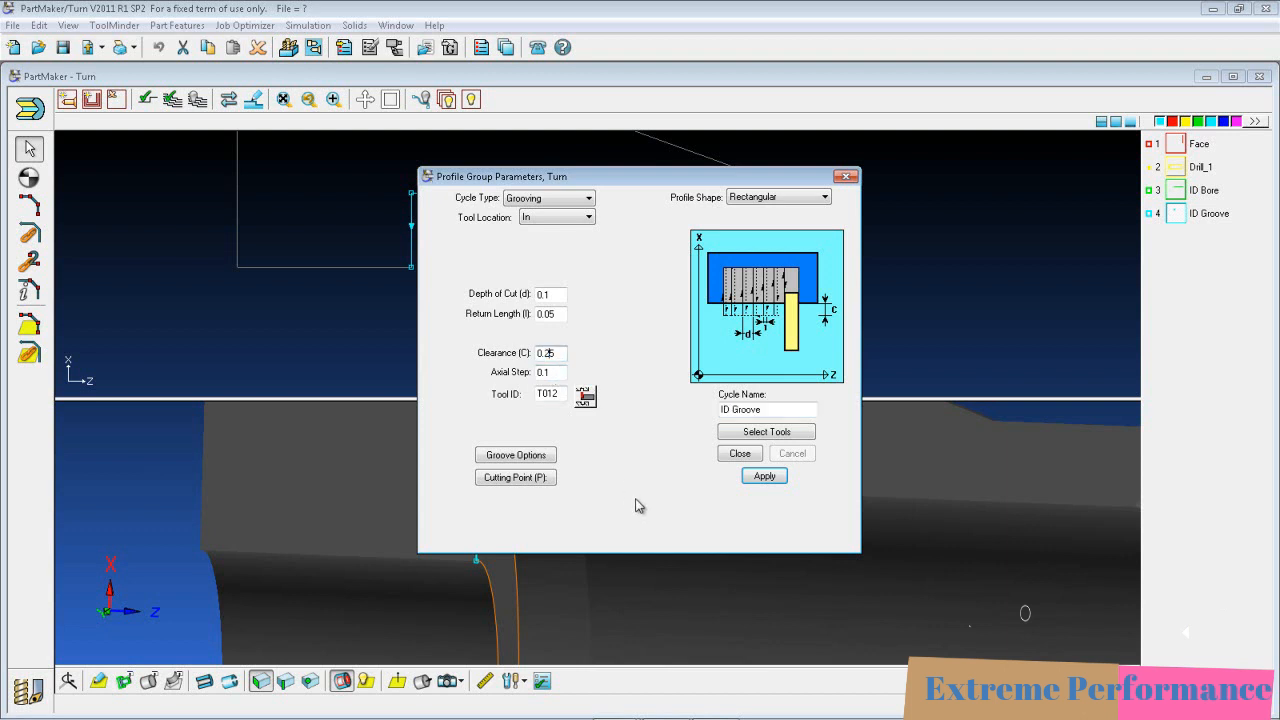
{"action": "left_click", "coordinate": [739, 456]}
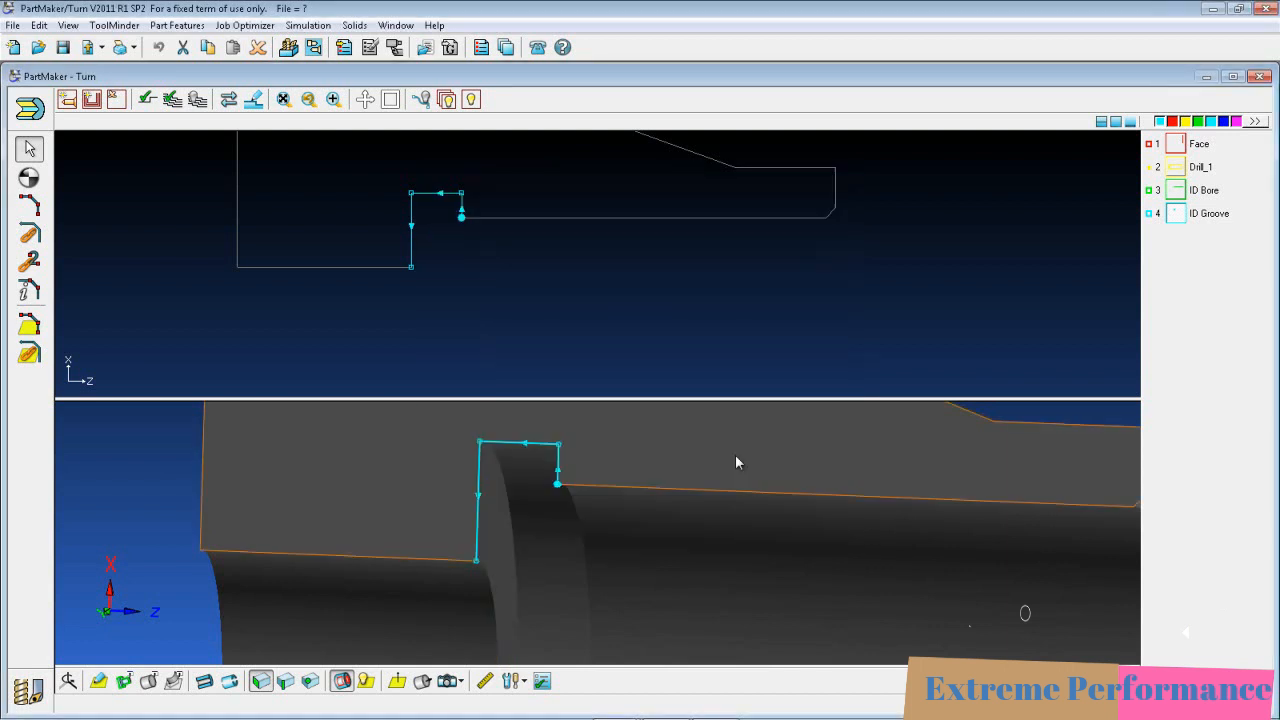
Check the surface information of the groove's cylindrical floor on the solid model.
{"action": "scroll", "coordinate": [606, 540], "scroll_direction": "down", "scroll_amount": 3}
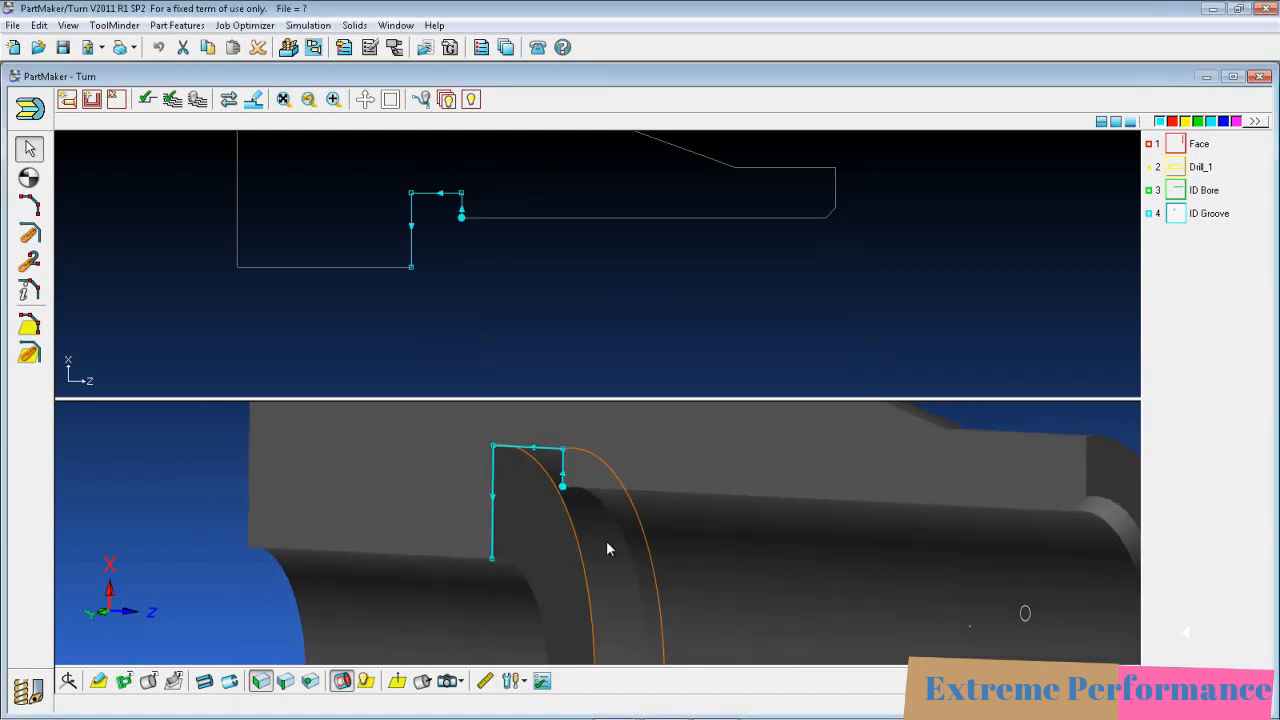
{"action": "middle_click_drag", "start_coordinate": [573, 555], "coordinate": [518, 525]}
{"action": "left_click", "coordinate": [518, 523]}
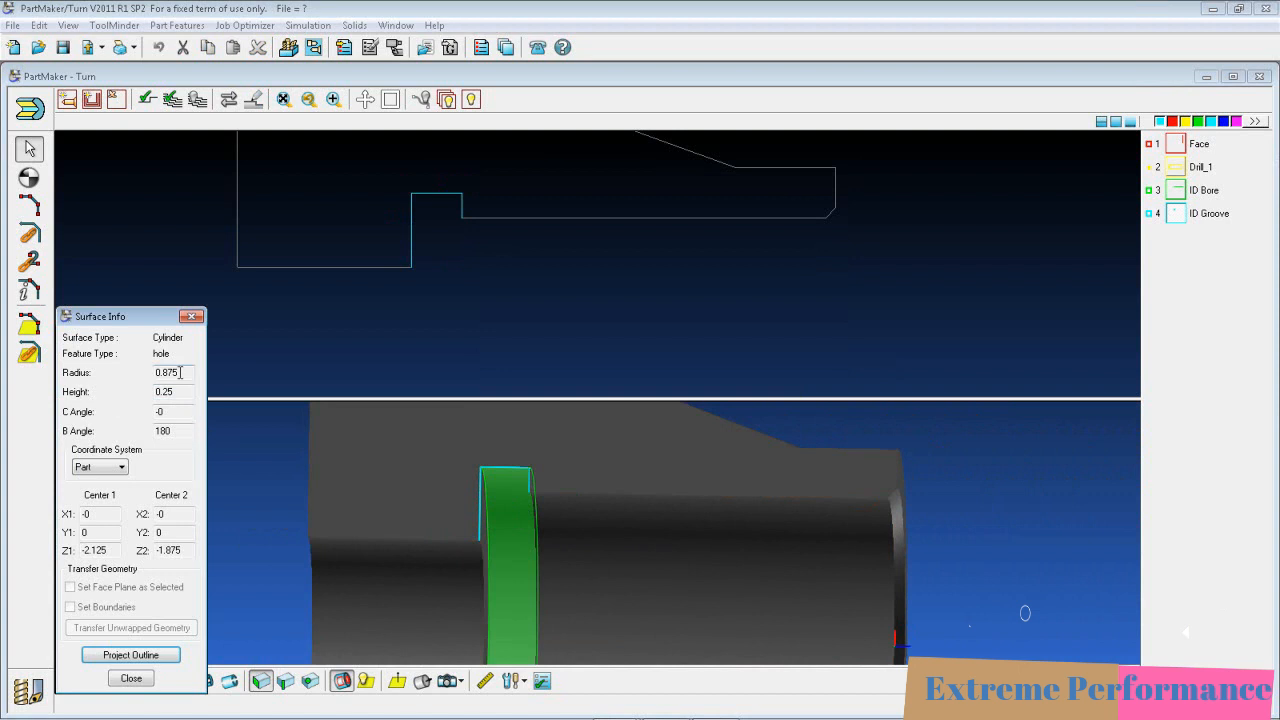
{"action": "left_click", "coordinate": [131, 678]}
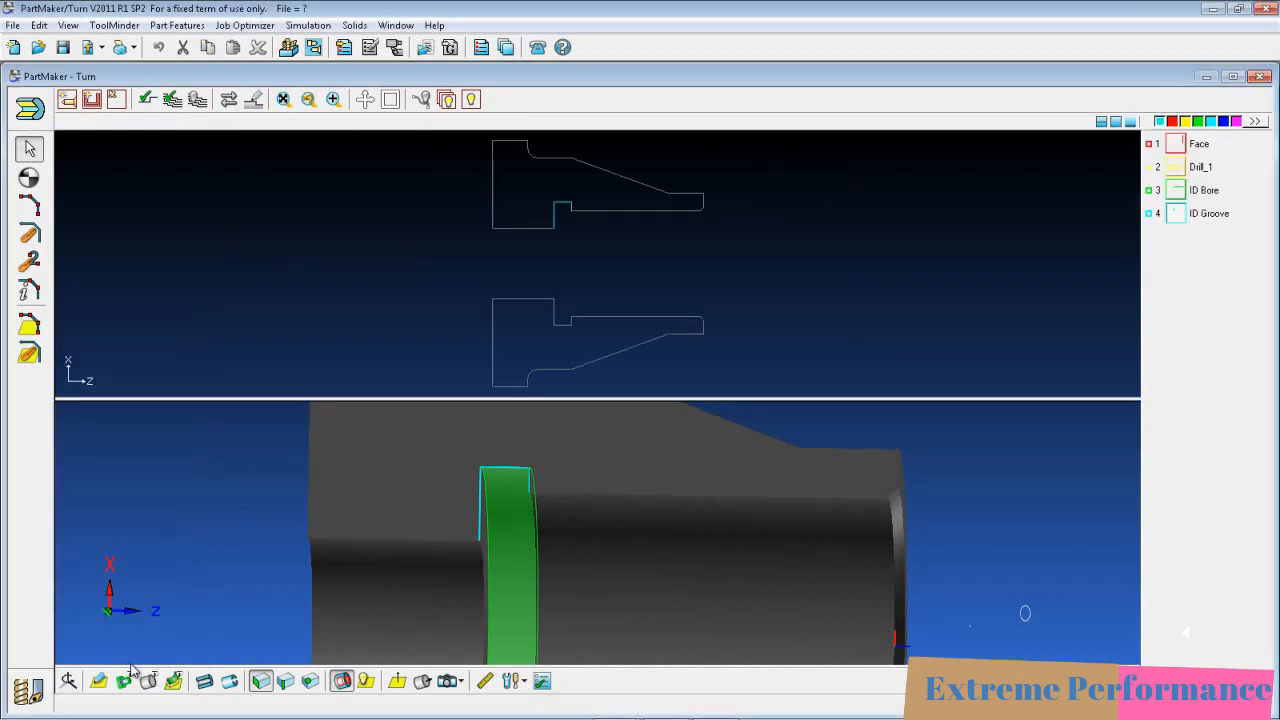
Check the line information of the ID groove's floor and inner shoulder in the CAD geometry, and return to the profile groups.
{"action": "left_click", "coordinate": [28, 690]}
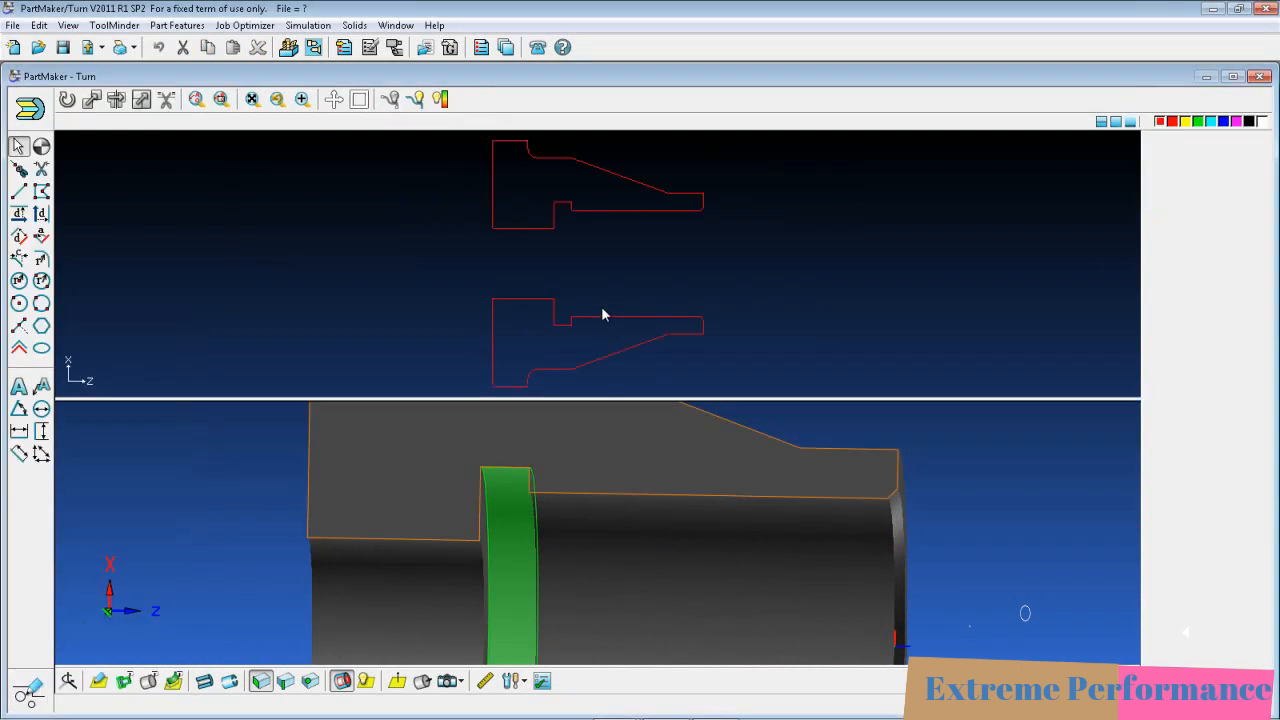
{"action": "double_click", "coordinate": [560, 203]}
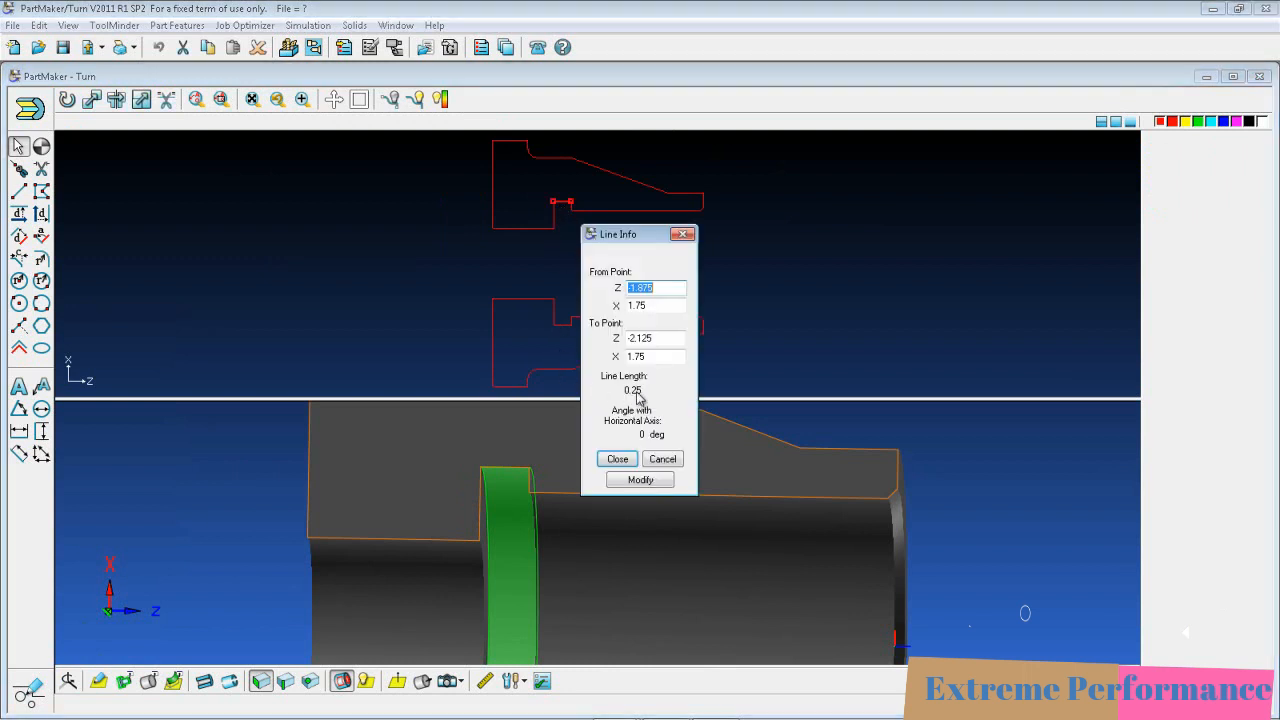
{"action": "left_click", "coordinate": [618, 459]}
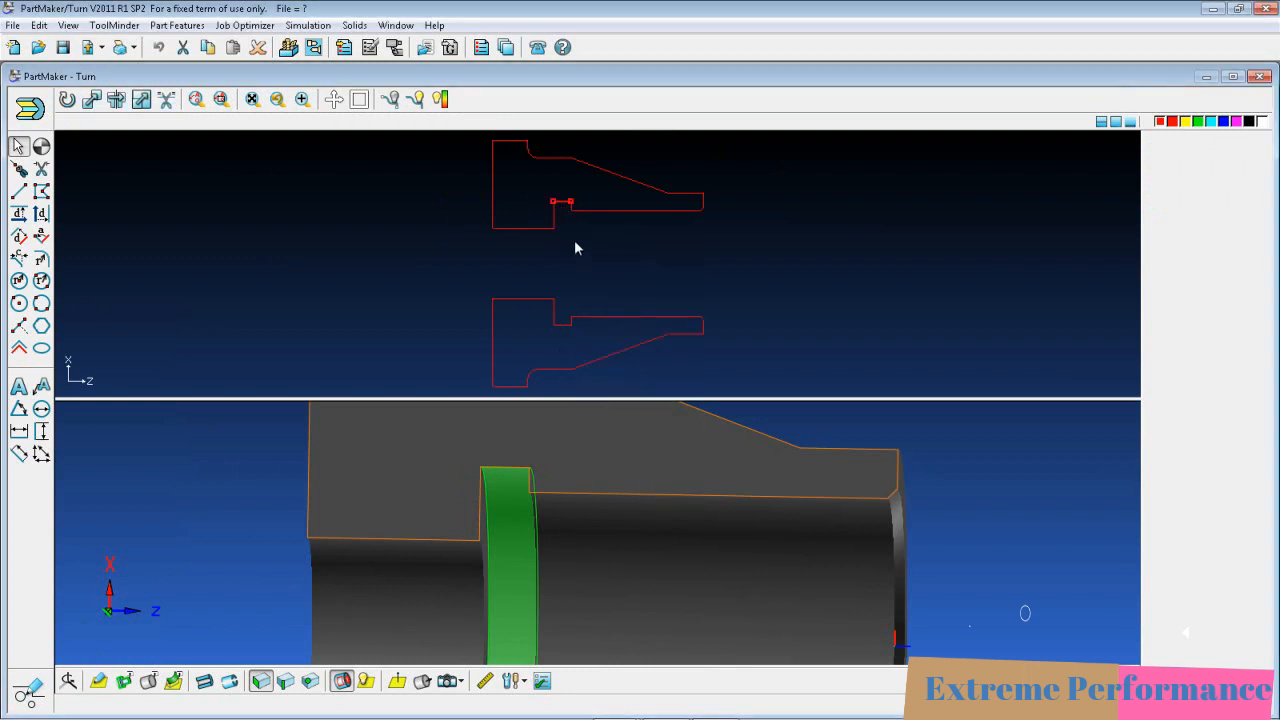
{"action": "double_click", "coordinate": [554, 220]}
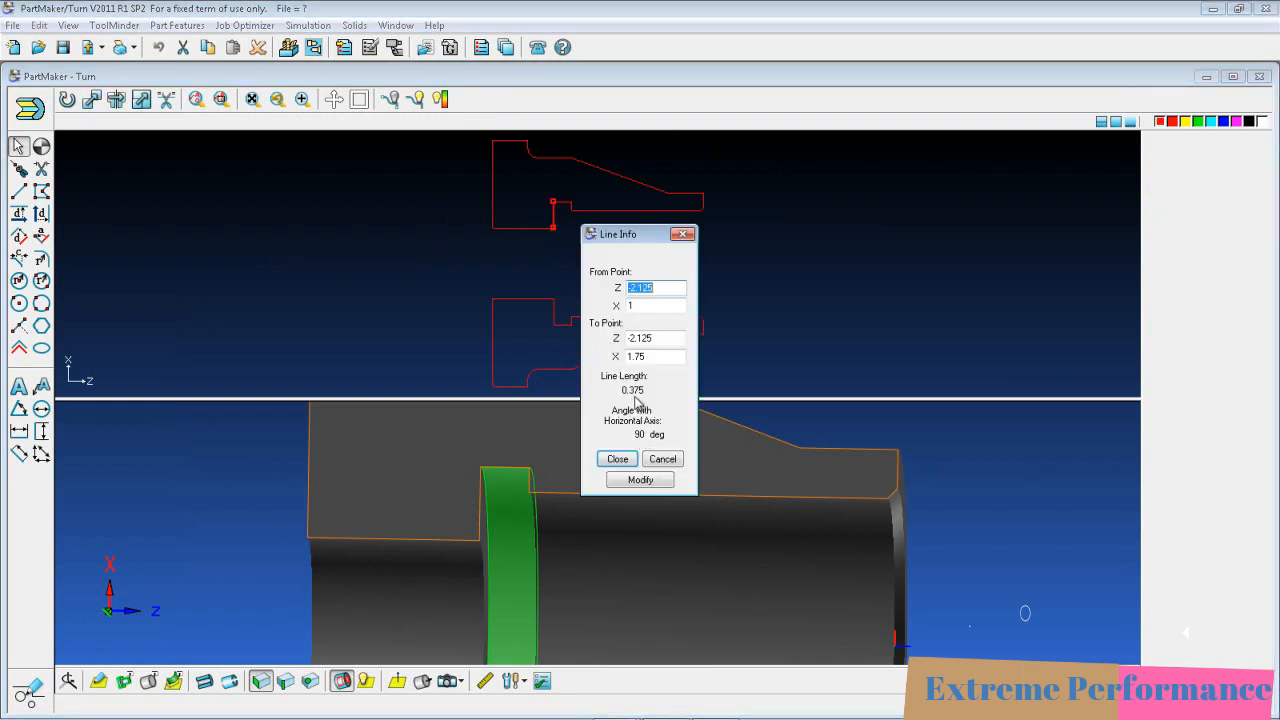
{"action": "left_click", "coordinate": [618, 459]}
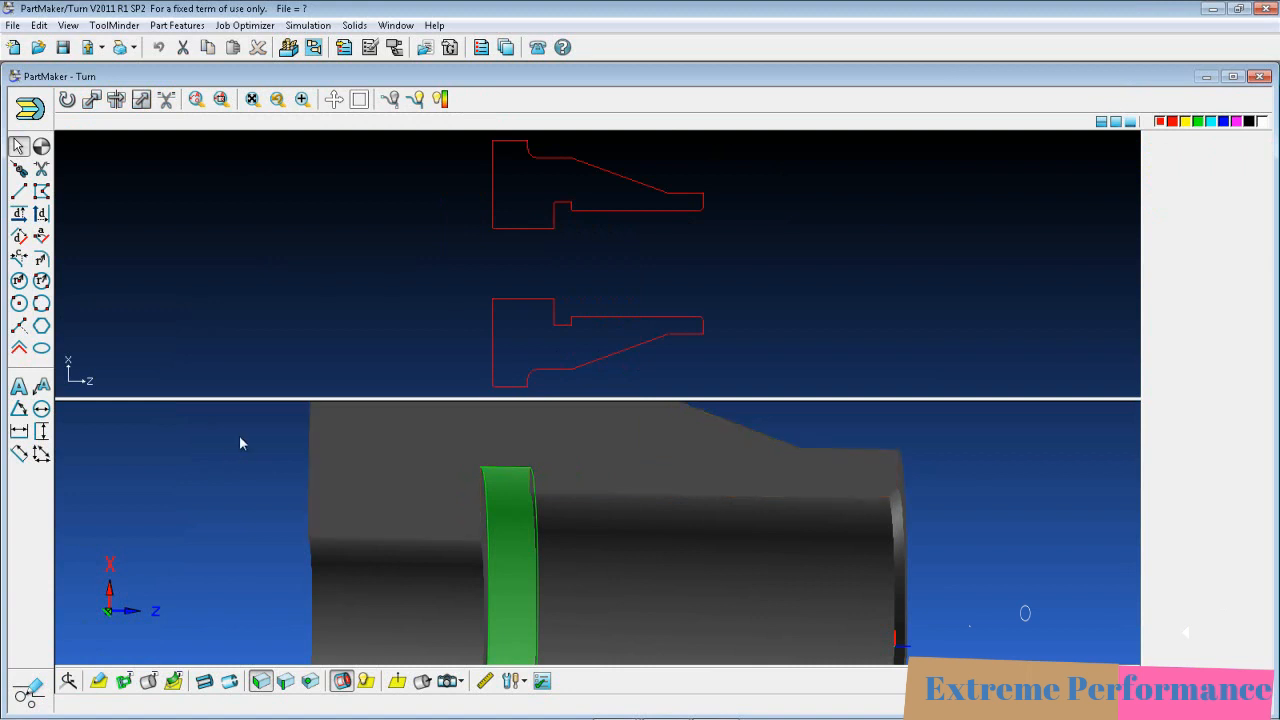
{"action": "left_click", "coordinate": [28, 690]}
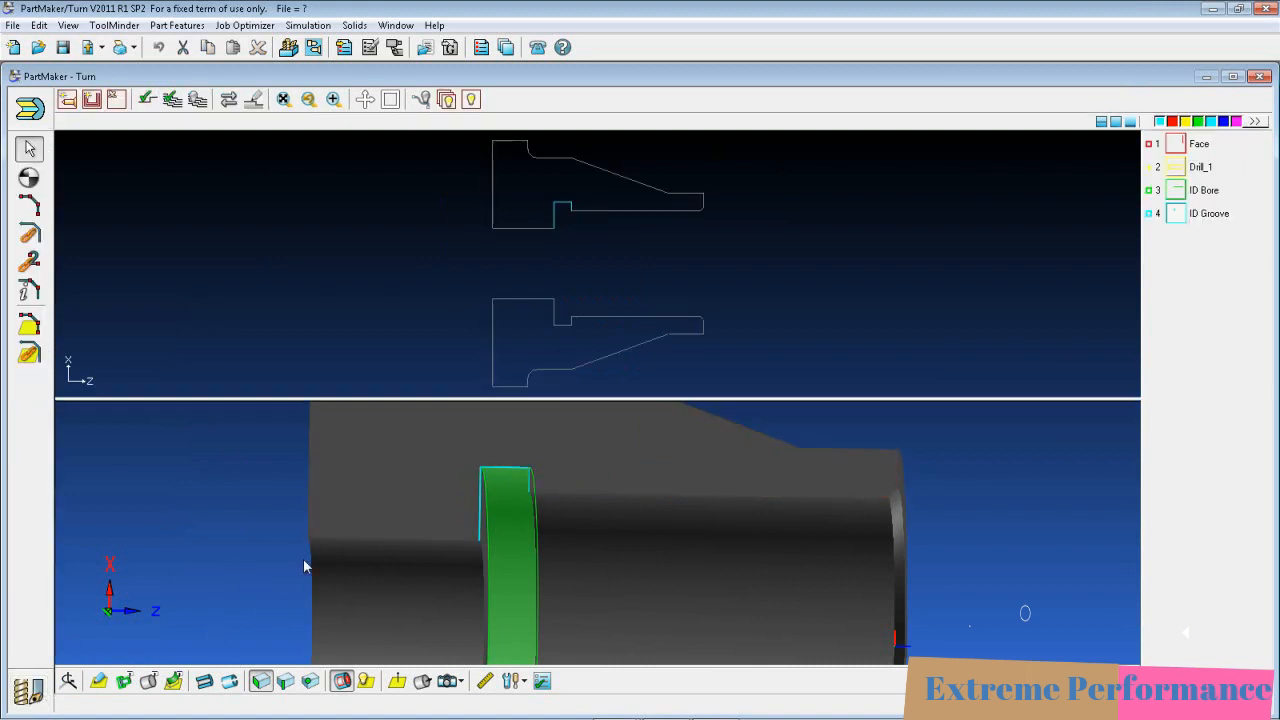
Run the ID Groove tool path verification again in both views with the default options, and clear it.
{"action": "left_click", "coordinate": [147, 100]}
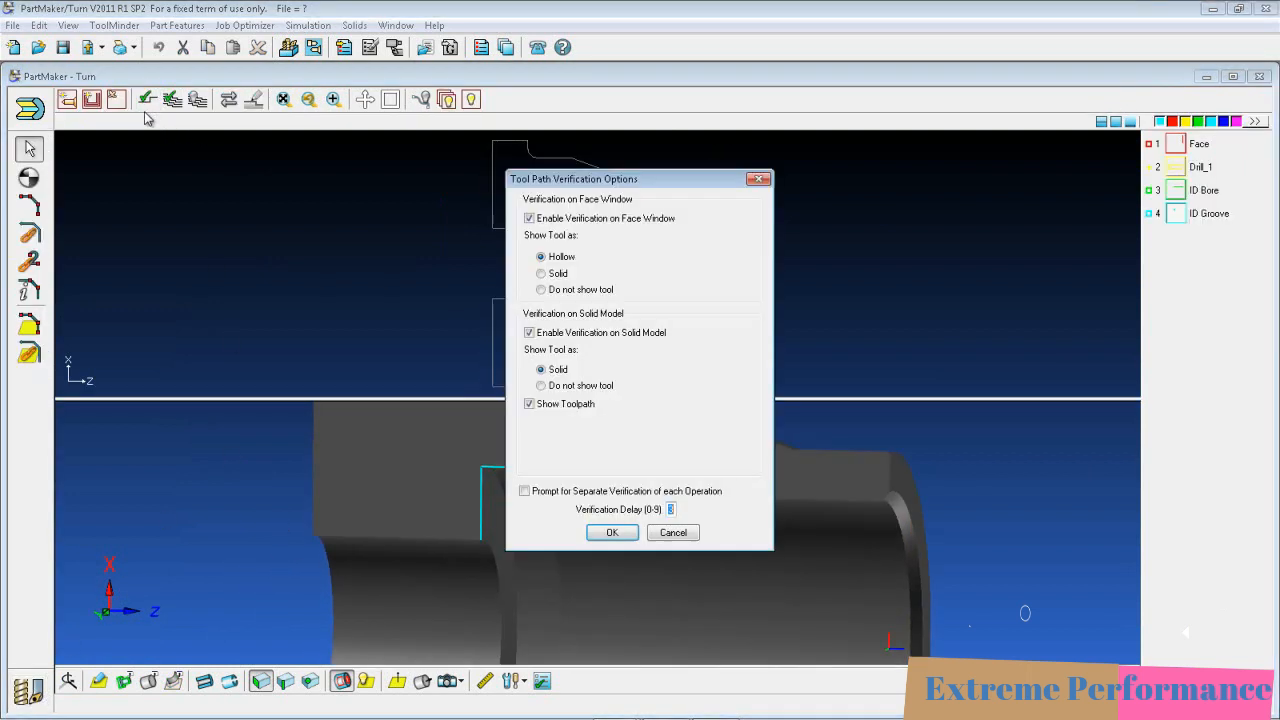
{"action": "left_click", "coordinate": [611, 532]}
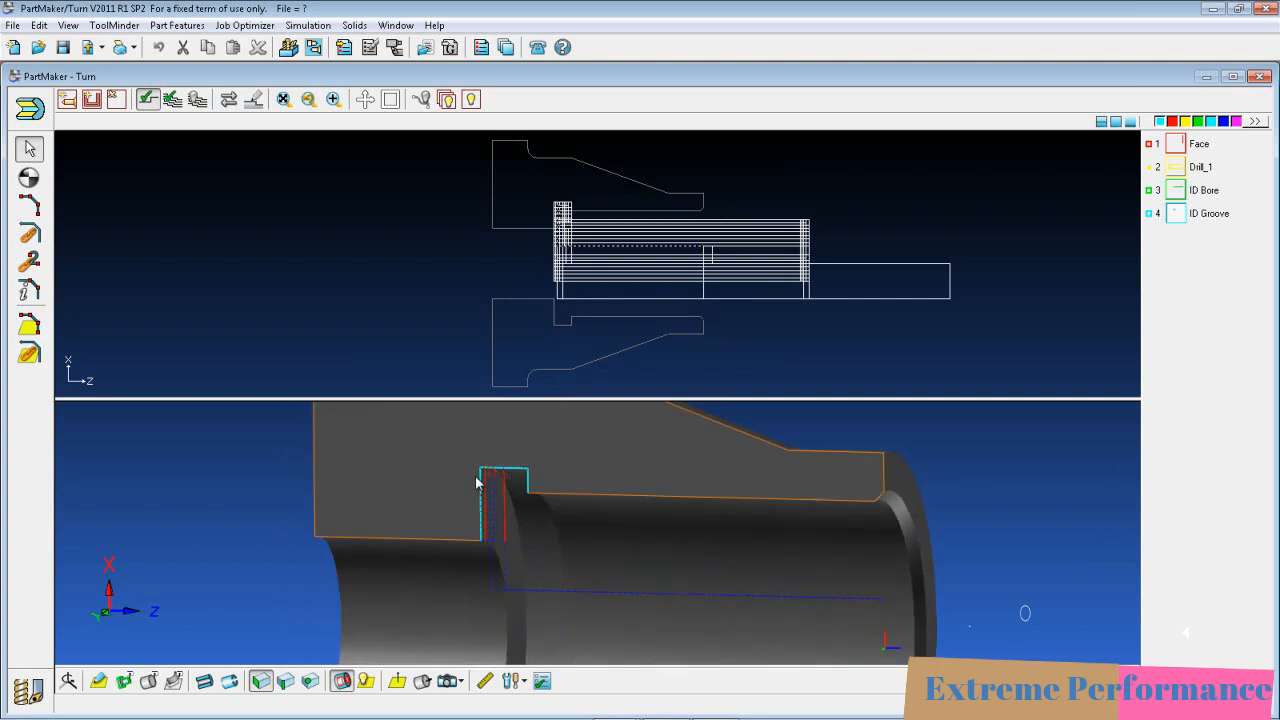
{"action": "left_click", "coordinate": [197, 101]}
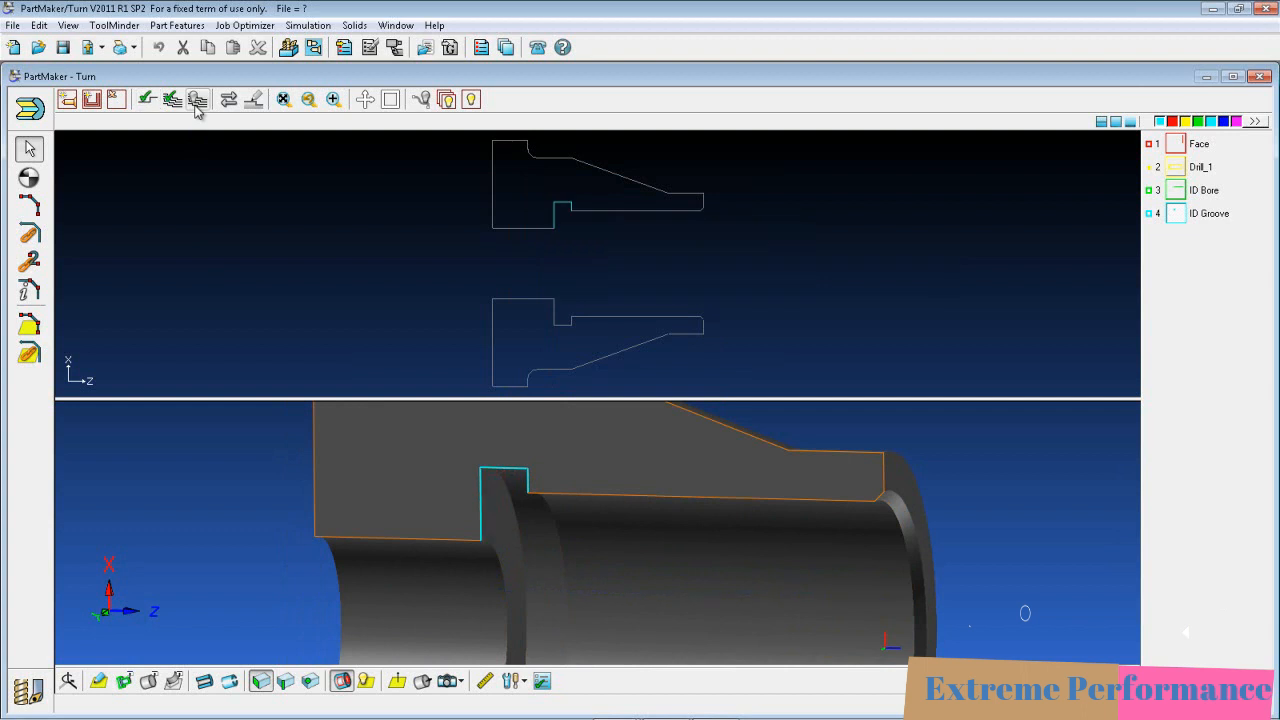
{"action": "scroll", "coordinate": [549, 489], "scroll_direction": "down", "scroll_amount": 2}
{"action": "scroll", "coordinate": [556, 502], "scroll_direction": "down", "scroll_amount": 4}
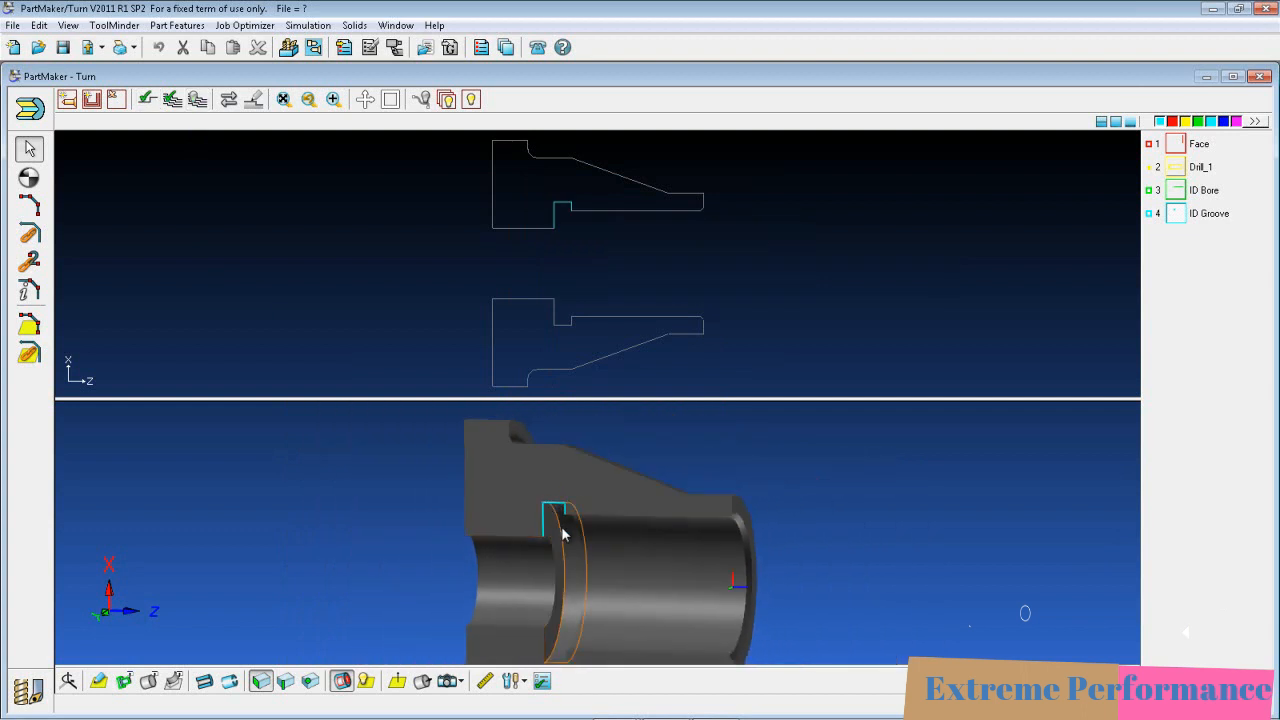
{"action": "scroll", "coordinate": [563, 572], "scroll_direction": "up", "scroll_amount": 4}
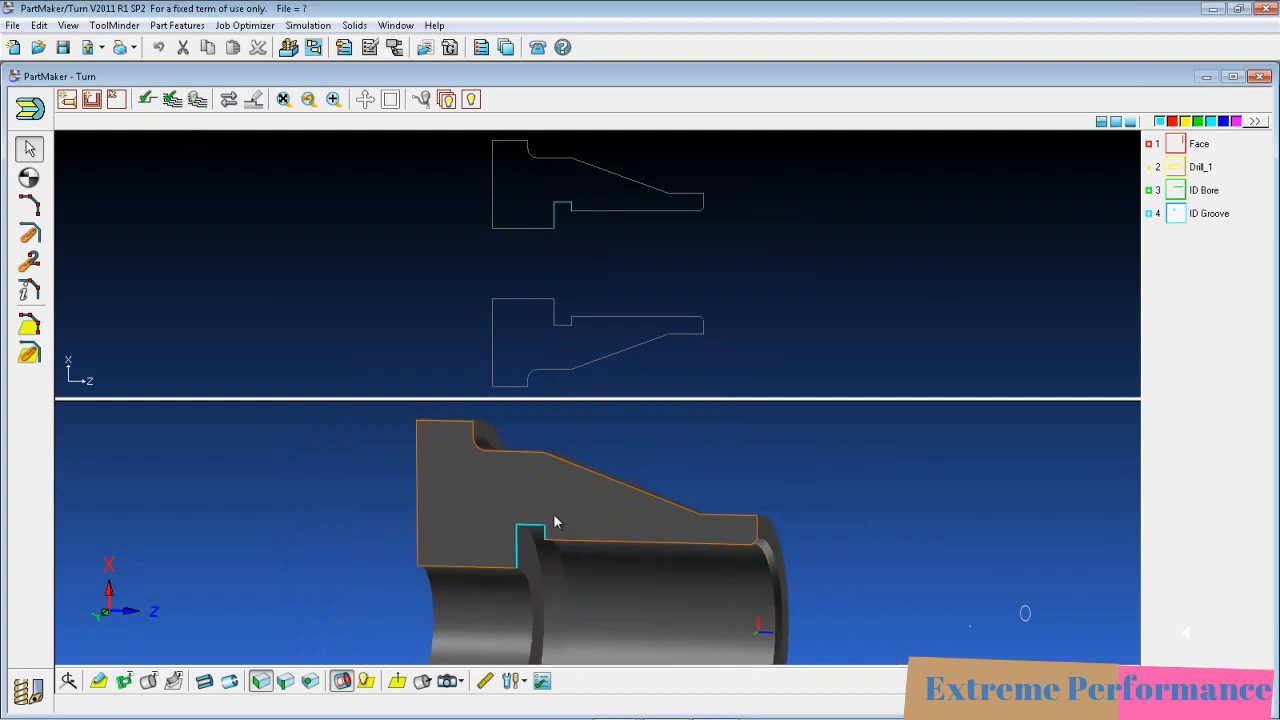
Show all groups' profiles and create a new Threading profile group with tool location In and first infeed 0.01.
{"action": "left_click", "coordinate": [447, 101]}
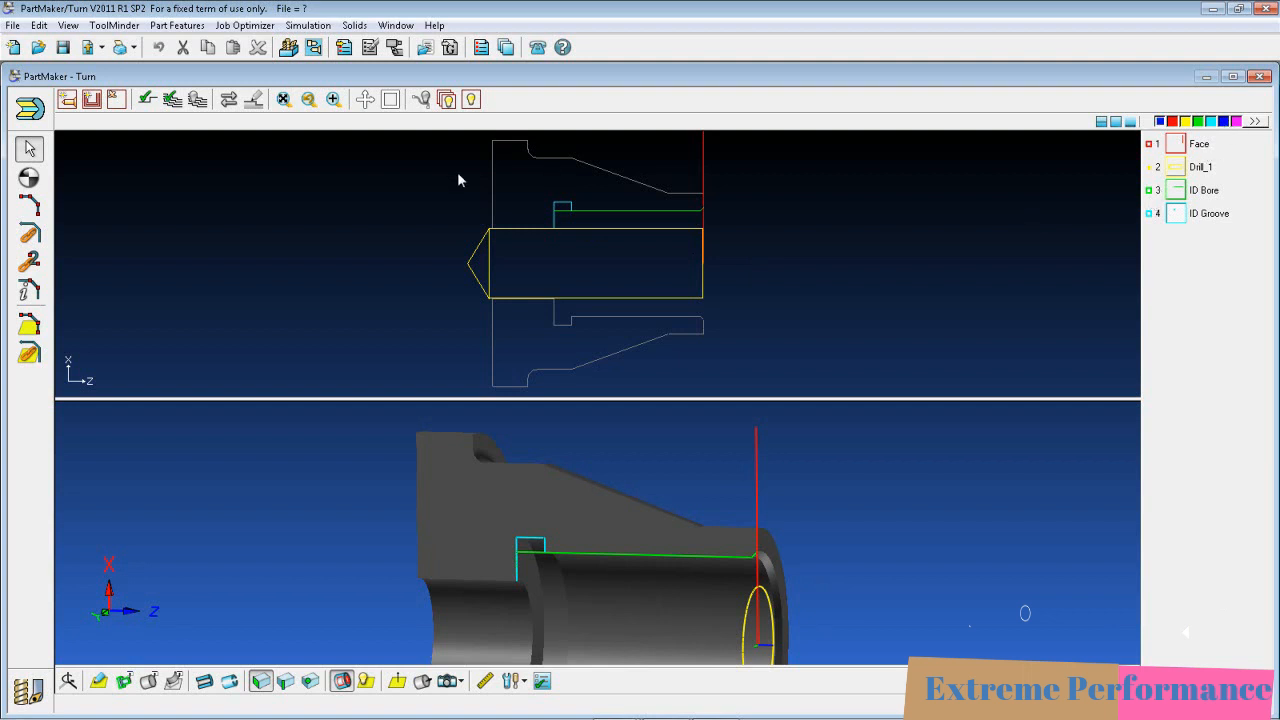
{"action": "left_click", "coordinate": [91, 100]}
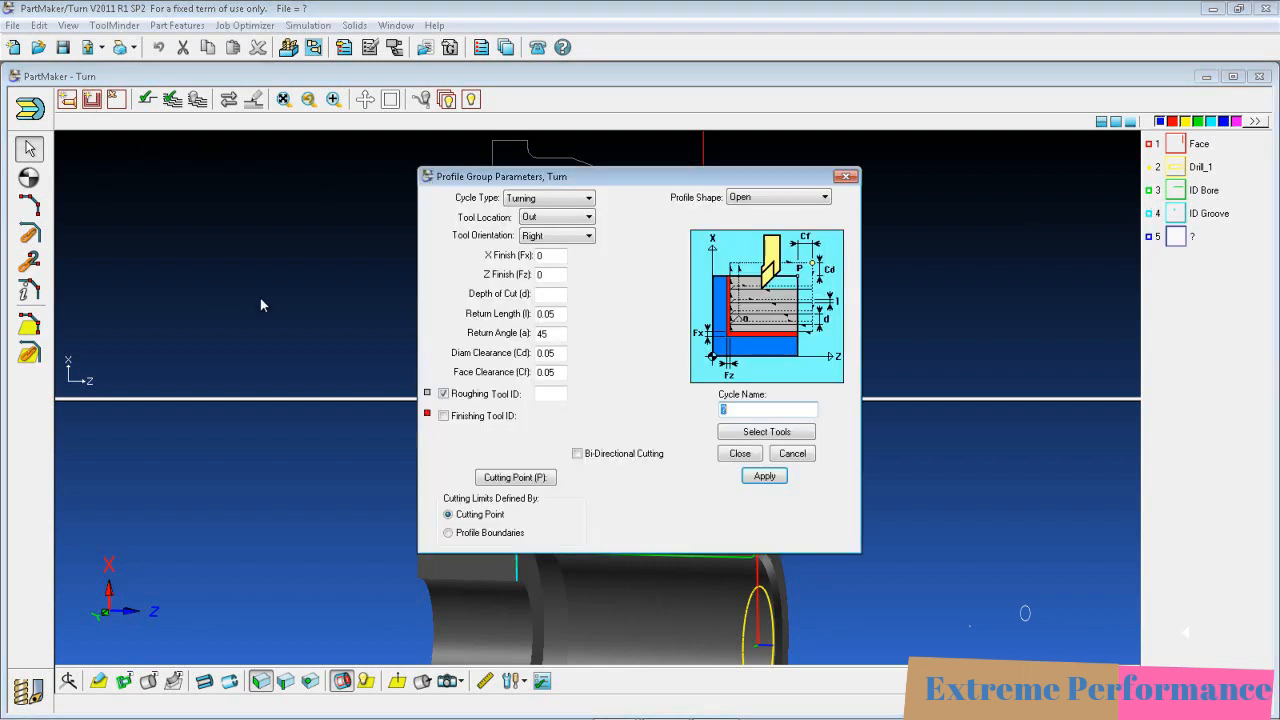
{"action": "left_click", "coordinate": [590, 203]}
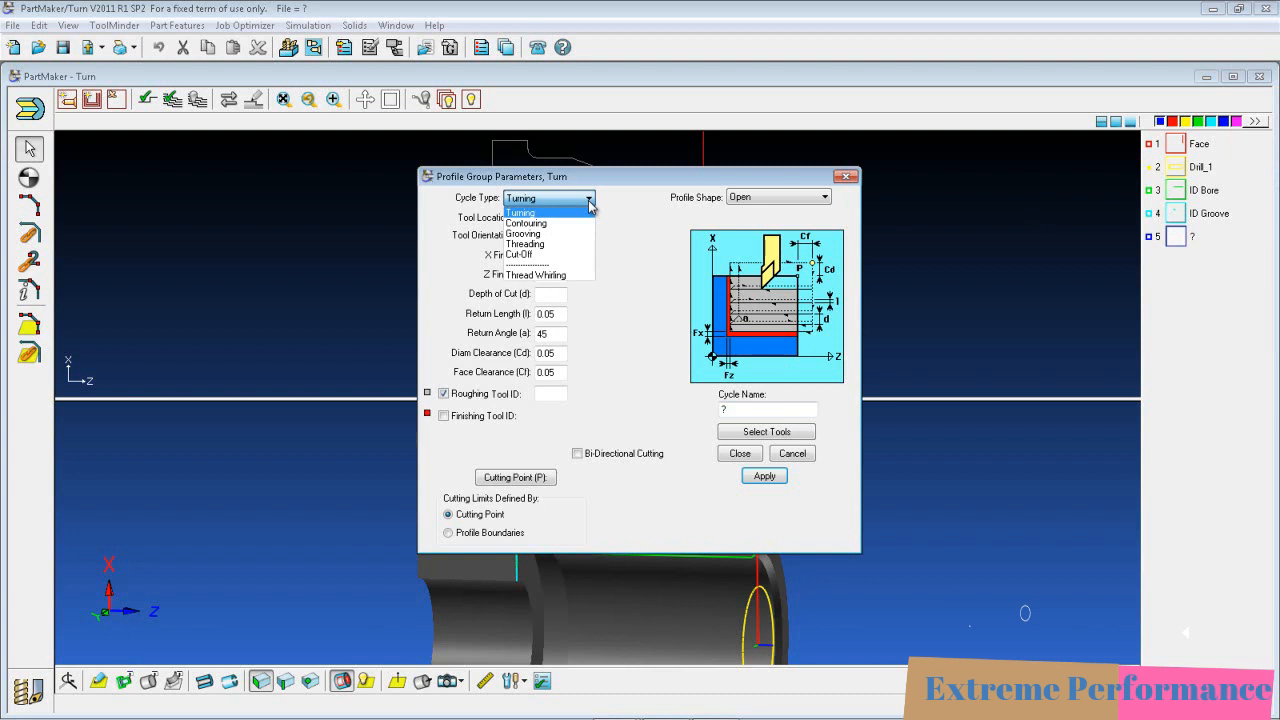
{"action": "left_click", "coordinate": [576, 250]}
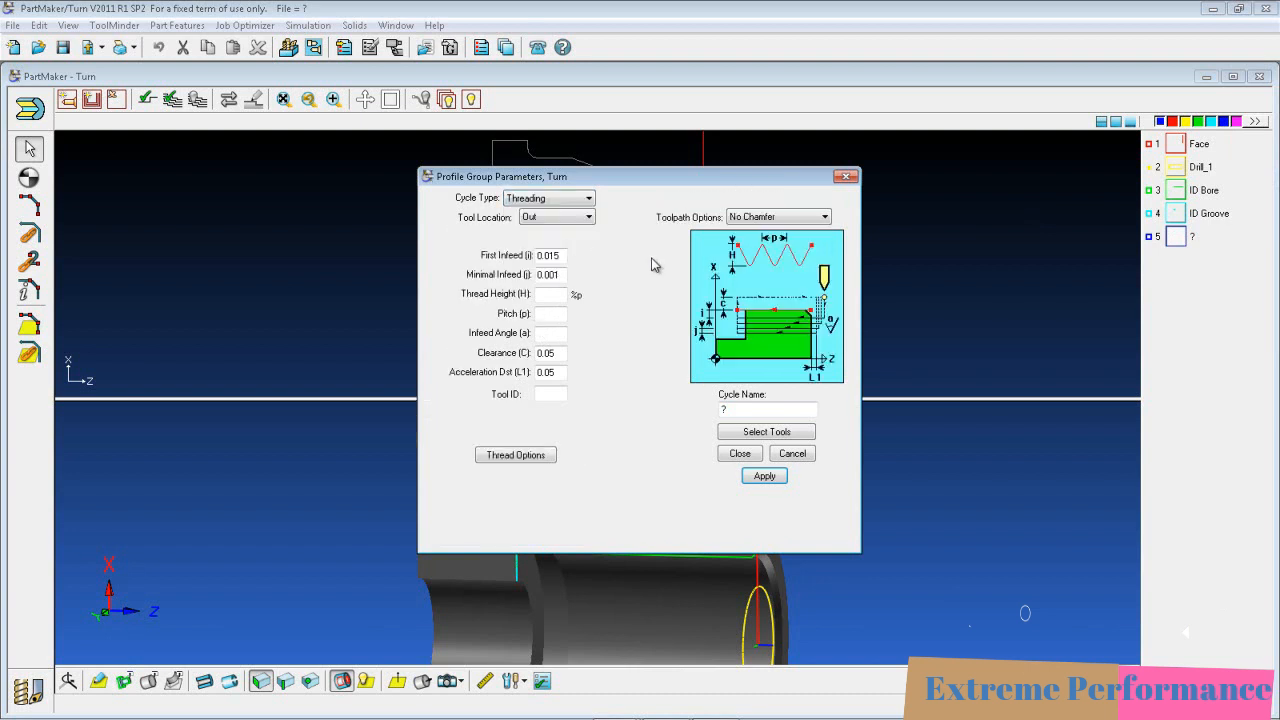
{"action": "left_click", "coordinate": [588, 217]}
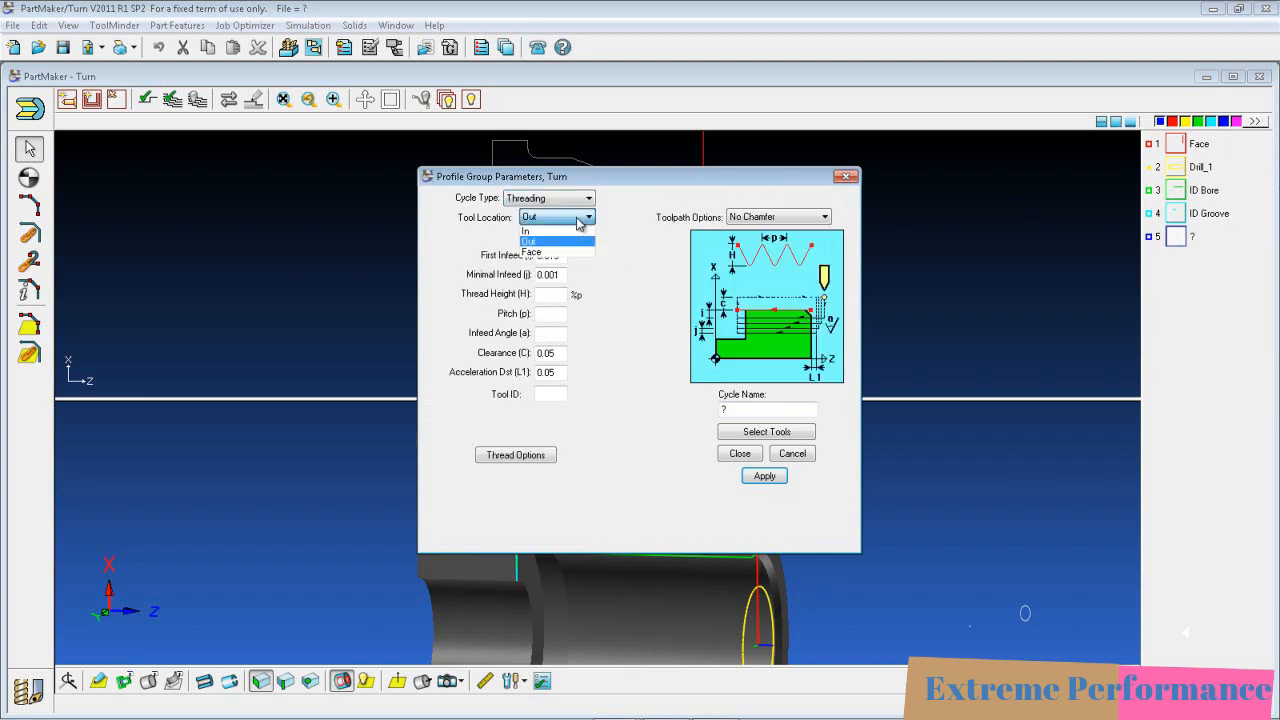
{"action": "left_click", "coordinate": [576, 237]}
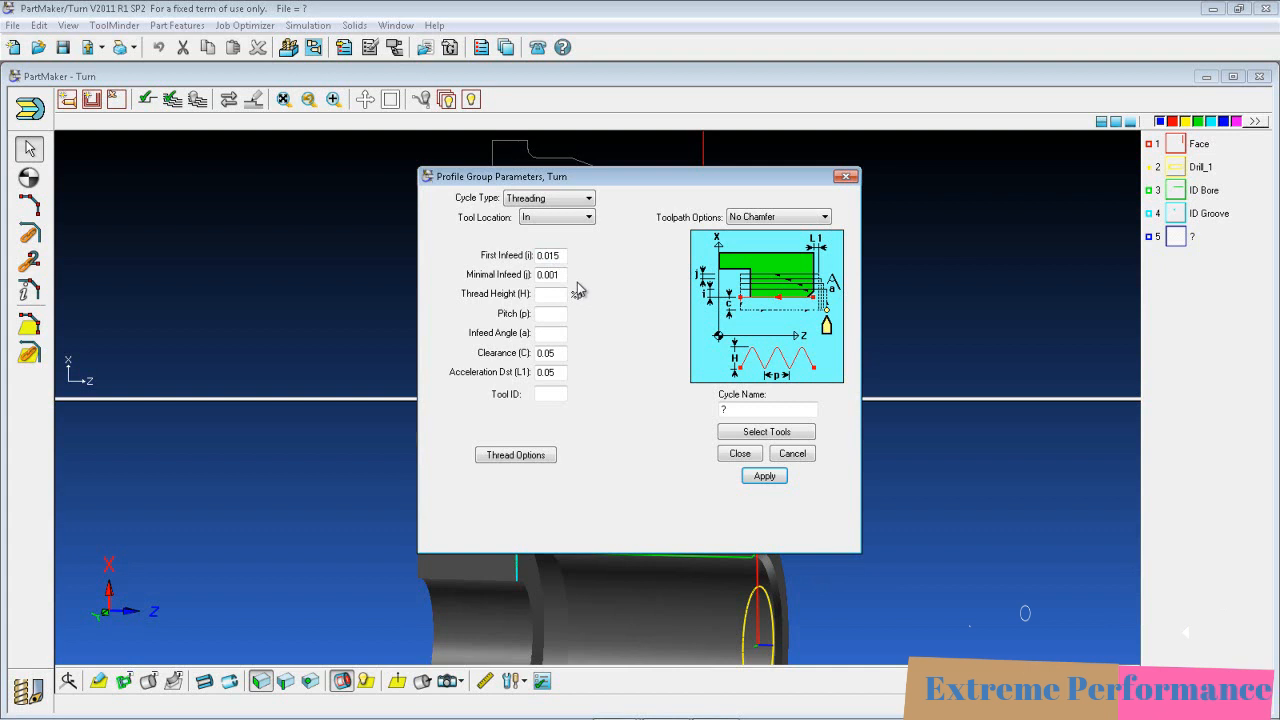
{"action": "left_click", "coordinate": [556, 257]}
{"action": "left_click", "coordinate": [560, 274]}
Add a new carbide thread tool for the cycle with tool number 7 and offset number 7.
{"action": "left_click", "coordinate": [728, 436]}
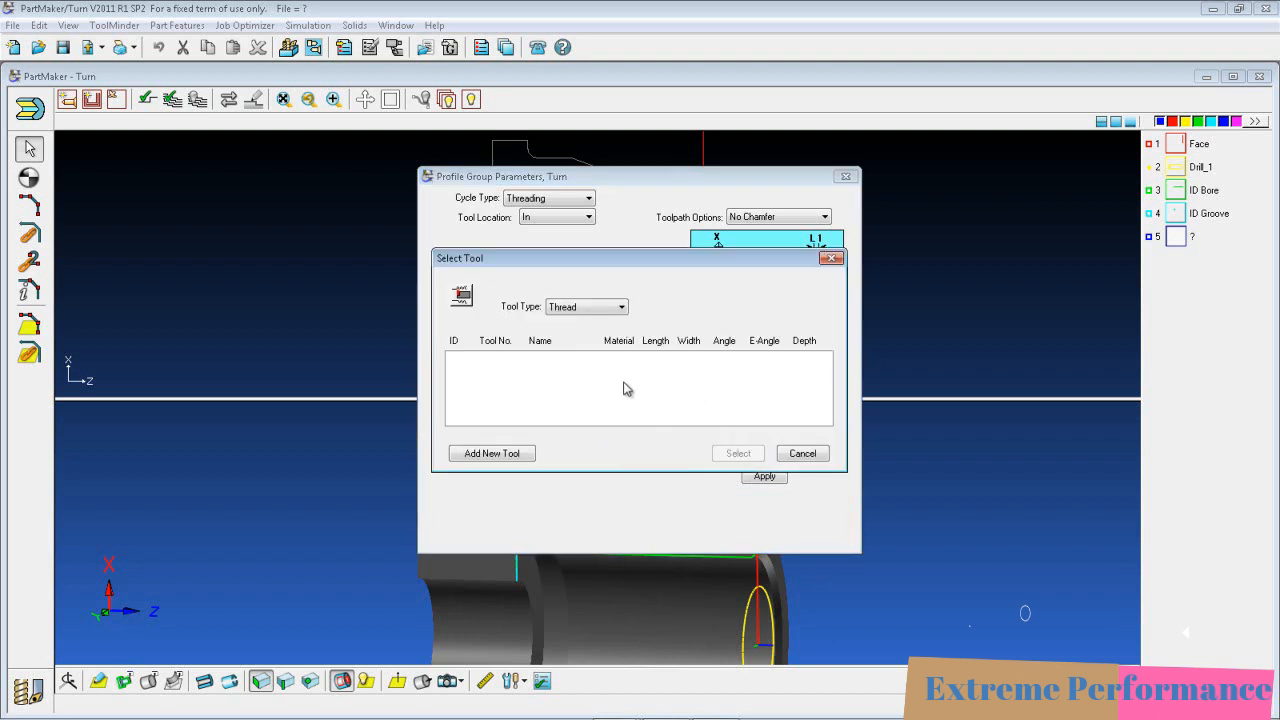
{"action": "left_click", "coordinate": [495, 454]}
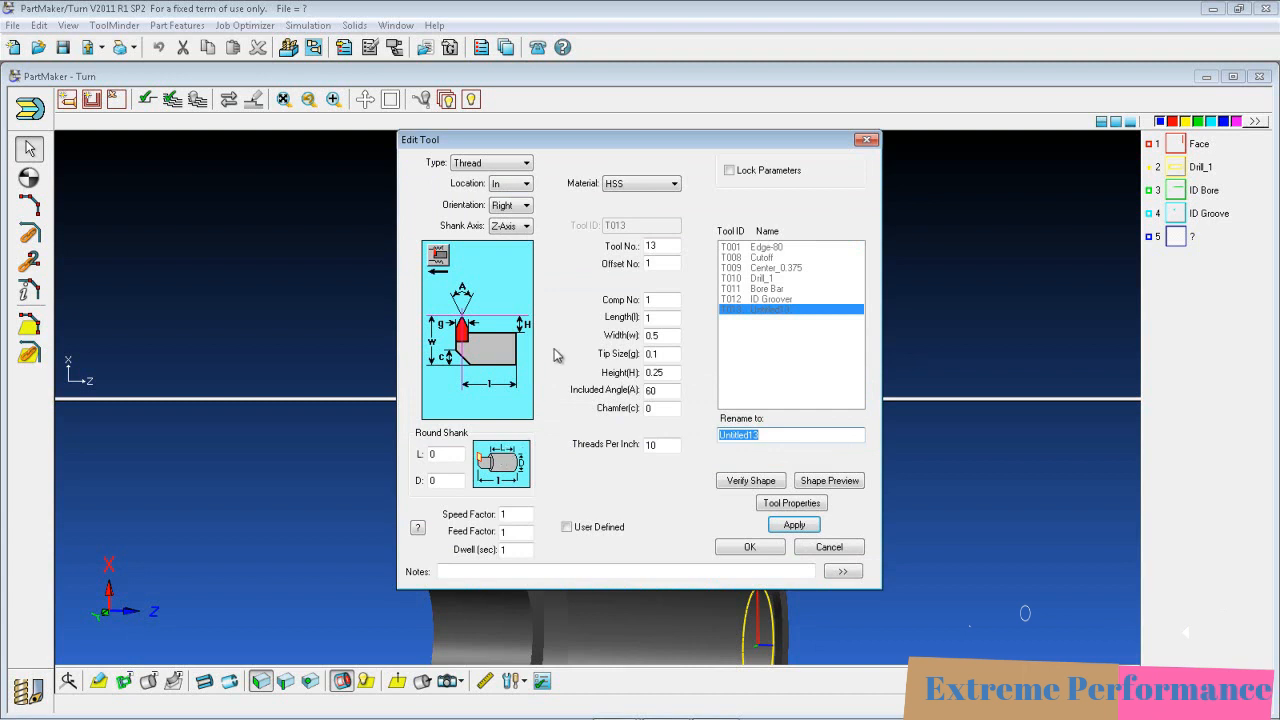
{"action": "left_click", "coordinate": [613, 184]}
{"action": "left_click", "coordinate": [620, 208]}
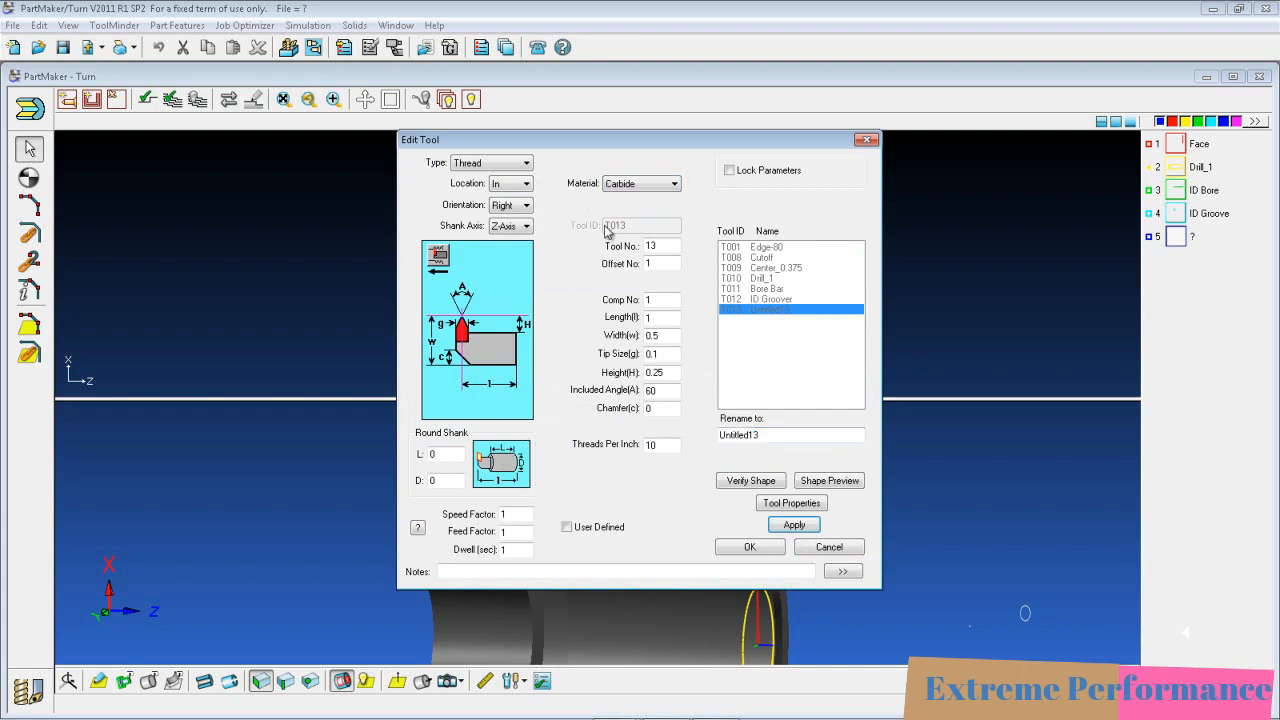
{"action": "key", "text": "Tab"}
{"action": "type", "text": "7"}
{"action": "key", "text": "Tab"}
{"action": "type", "text": "7"}
Set the thread tool's length to 3.5, width 0.817, tip size 0.125, height 0.2 and chamfer 0.1, keeping 60 degrees and 10 threads per inch.
{"action": "double_click", "coordinate": [665, 318]}
{"action": "type", "text": "3.5"}
{"action": "left_click_drag", "start_coordinate": [668, 337], "coordinate": [646, 337]}
{"action": "key", "text": "BackSpace"}
{"action": "type", "text": ".817"}
{"action": "left_click", "coordinate": [669, 359]}
{"action": "type", "text": "25"}
{"action": "left_click", "coordinate": [668, 375]}
{"action": "left_click", "coordinate": [668, 390]}
{"action": "left_click", "coordinate": [665, 408]}
{"action": "type", "text": ".1"}
{"action": "left_click", "coordinate": [662, 447]}
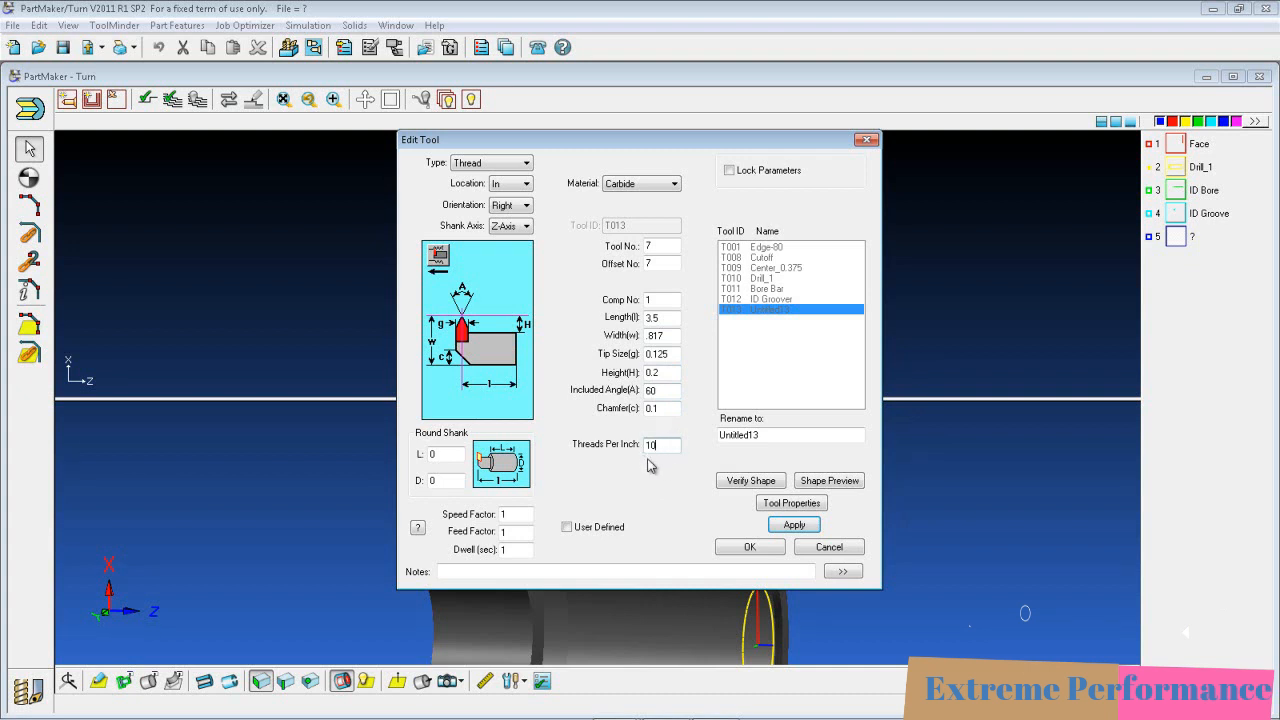
{"action": "left_click_drag", "start_coordinate": [667, 447], "coordinate": [641, 447]}
{"action": "left_click", "coordinate": [662, 447]}
{"action": "key", "text": "Tab"}
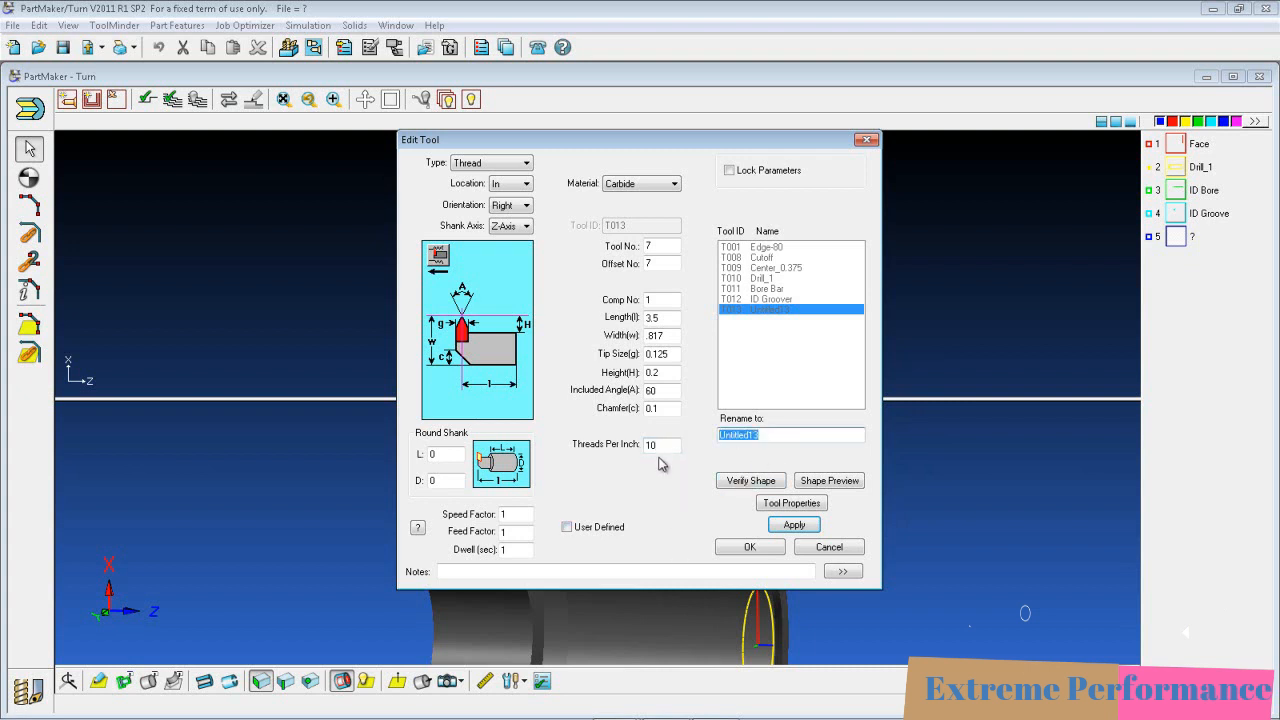
Rename the thread tool to ID Threader, preview its shape and save it to the threading cycle.
{"action": "key", "text": "BackSpace"}
{"action": "type", "text": "ID Threder"}
{"action": "key", "text": "BackSpace"}
{"action": "key", "text": "BackSpace"}
{"action": "left_click", "coordinate": [829, 481]}
{"action": "middle_click_drag", "start_coordinate": [186, 147], "coordinate": [219, 192]}
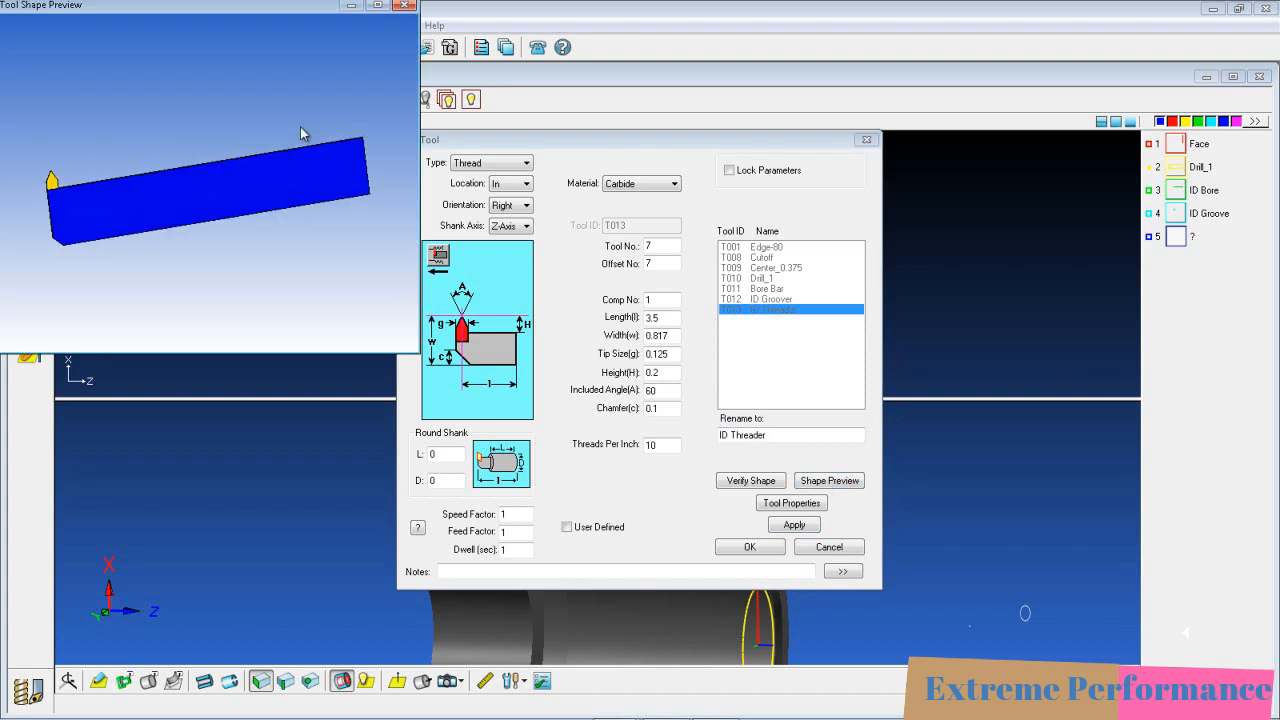
{"action": "left_click", "coordinate": [405, 8]}
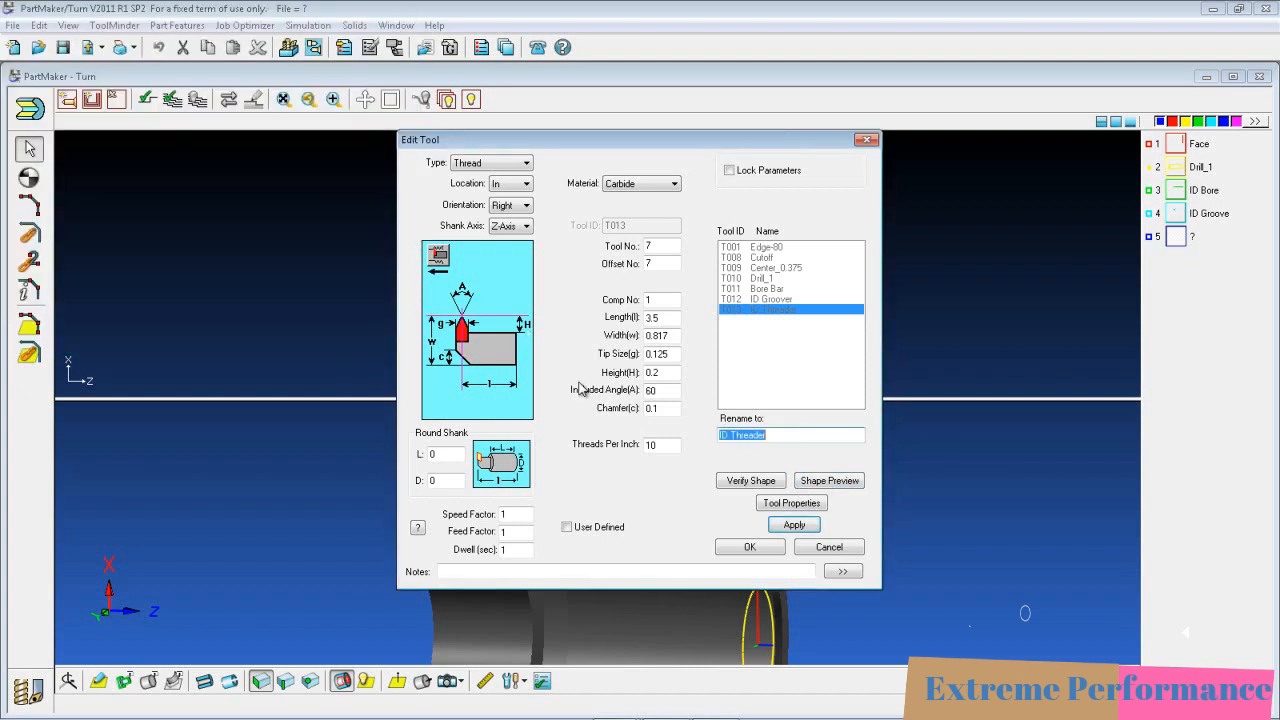
{"action": "left_click", "coordinate": [728, 556]}
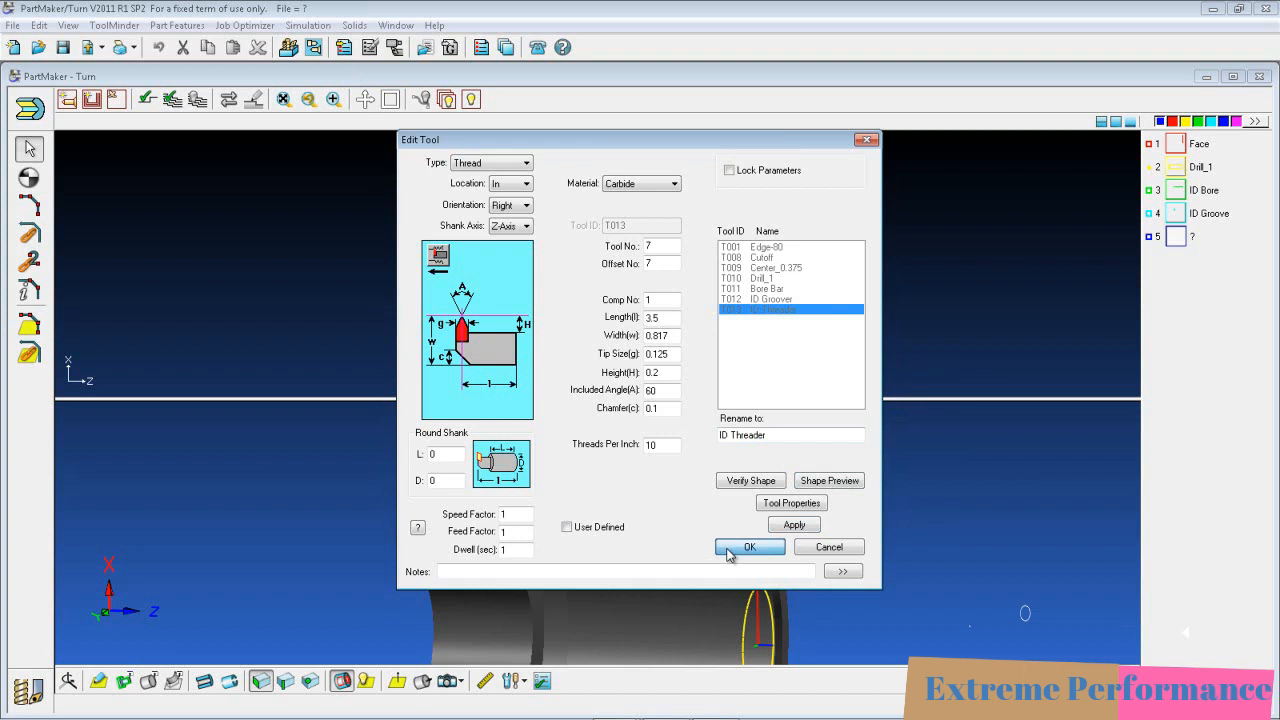
{"action": "left_click", "coordinate": [748, 547]}
Name the threading cycle ID Thread and set its acceleration distance to 0.25.
{"action": "double_click", "coordinate": [722, 411]}
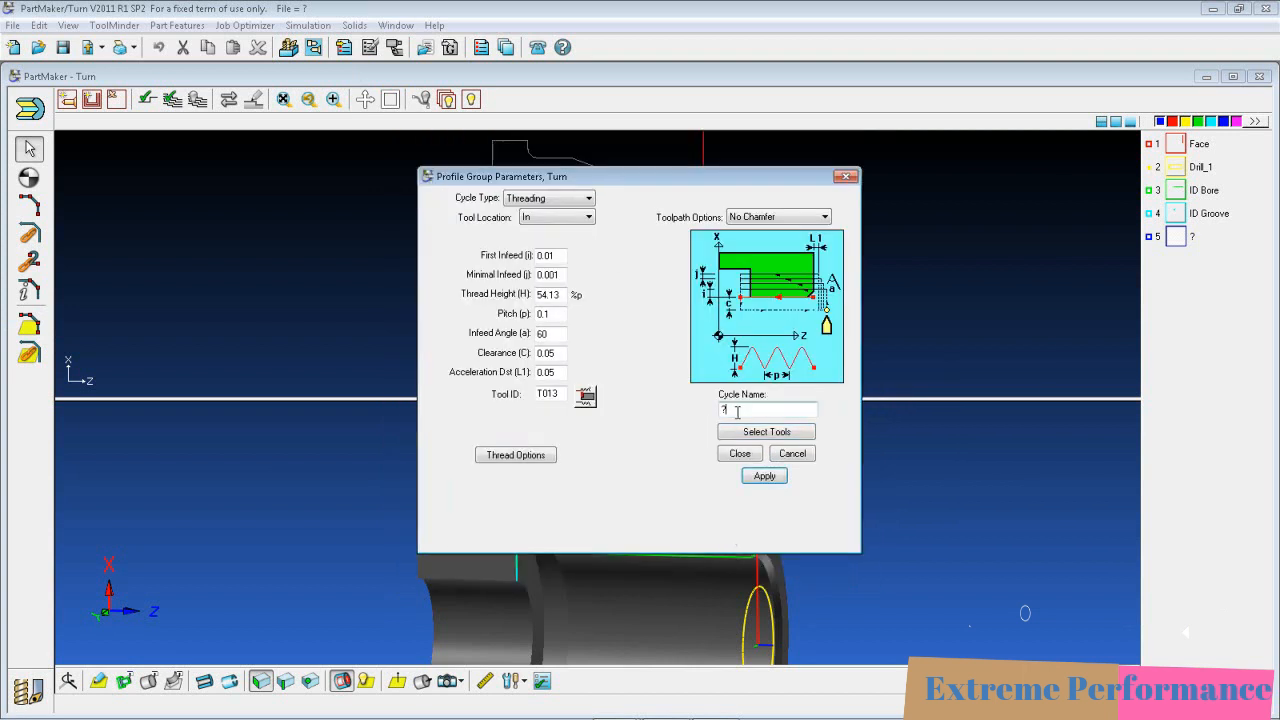
{"action": "type", "text": "ID Thread"}
{"action": "left_click", "coordinate": [558, 372]}
{"action": "left_click_drag", "start_coordinate": [559, 372], "coordinate": [530, 372]}
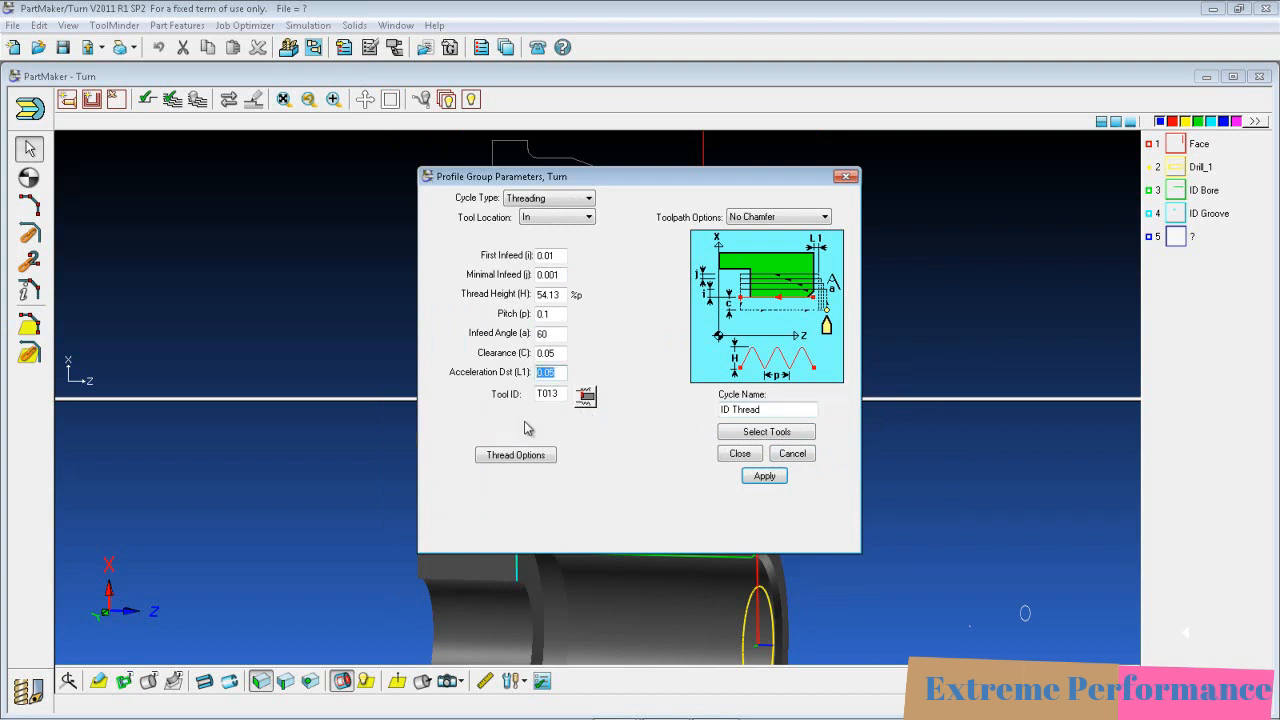
{"action": "left_click", "coordinate": [564, 373]}
{"action": "double_click", "coordinate": [547, 374]}
{"action": "type", "text": "25"}
{"action": "left_click", "coordinate": [740, 456]}
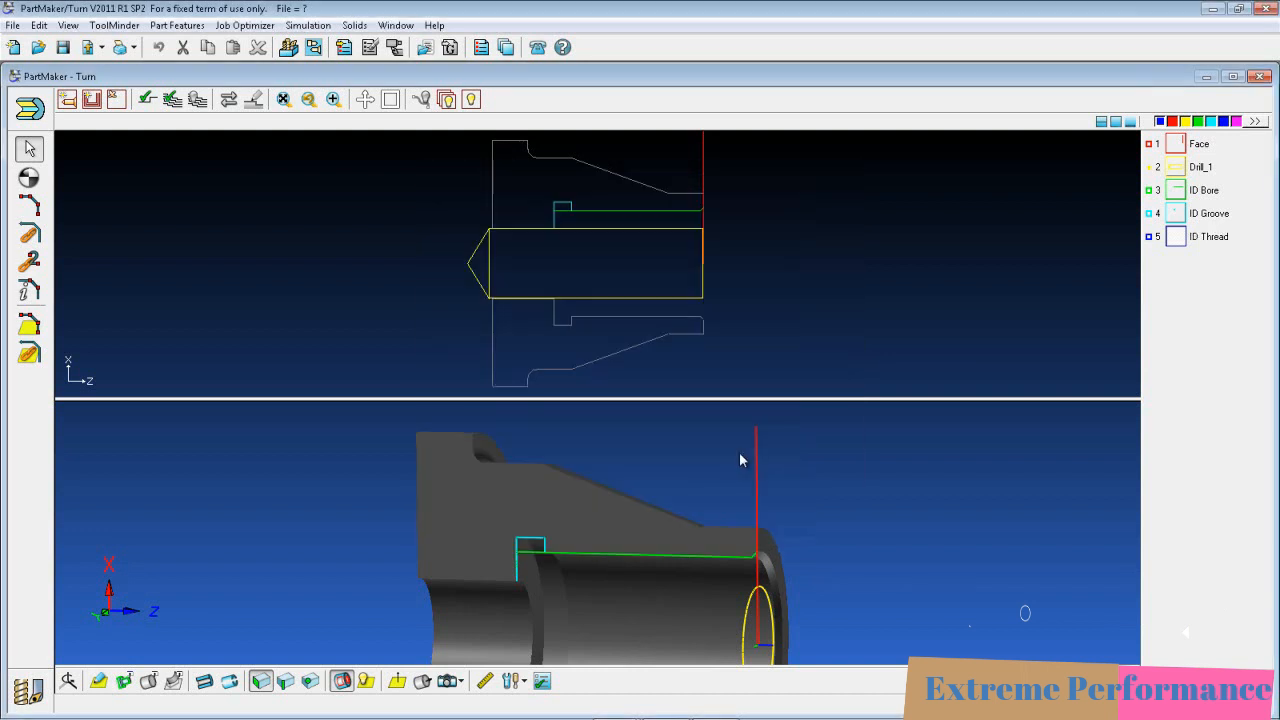
Draw the ID Thread profile horizontally from the inner endpoint of the bore's mouth chamfer to level with the groove floor's midpoint.
{"action": "scroll", "coordinate": [603, 231], "scroll_direction": "up", "scroll_amount": 4}
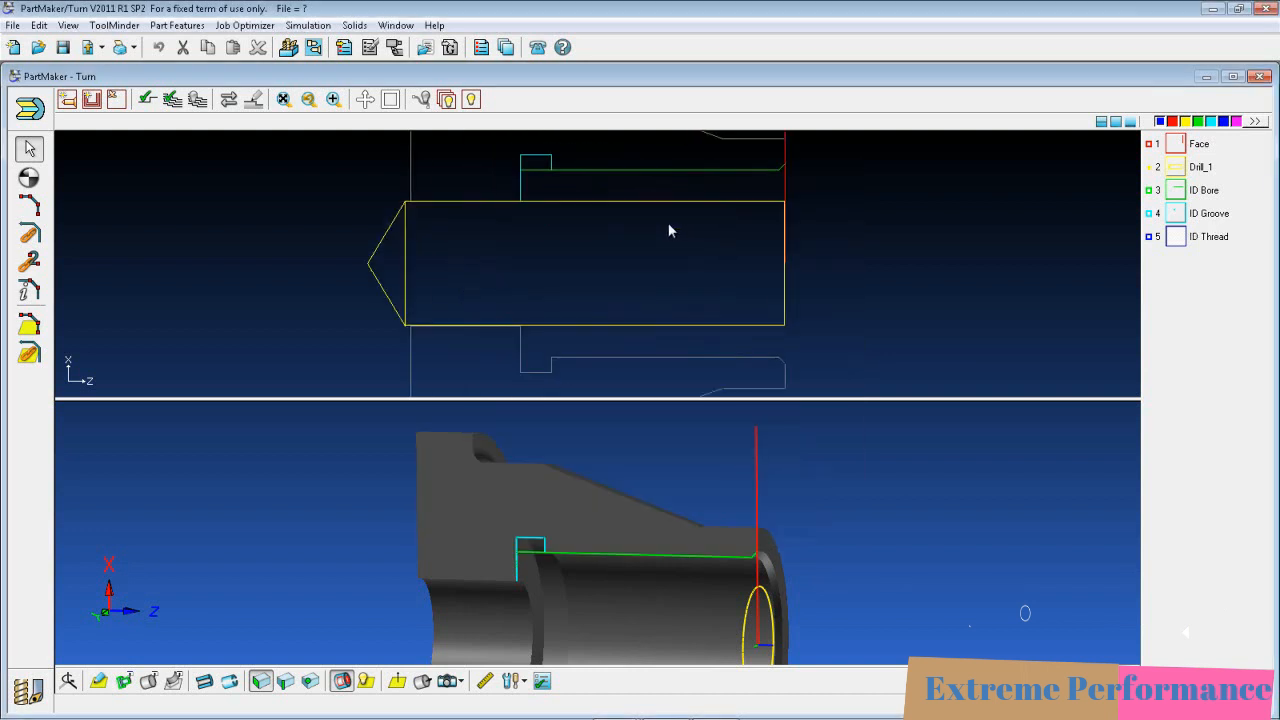
{"action": "scroll", "coordinate": [655, 245], "scroll_direction": "down", "scroll_amount": 2}
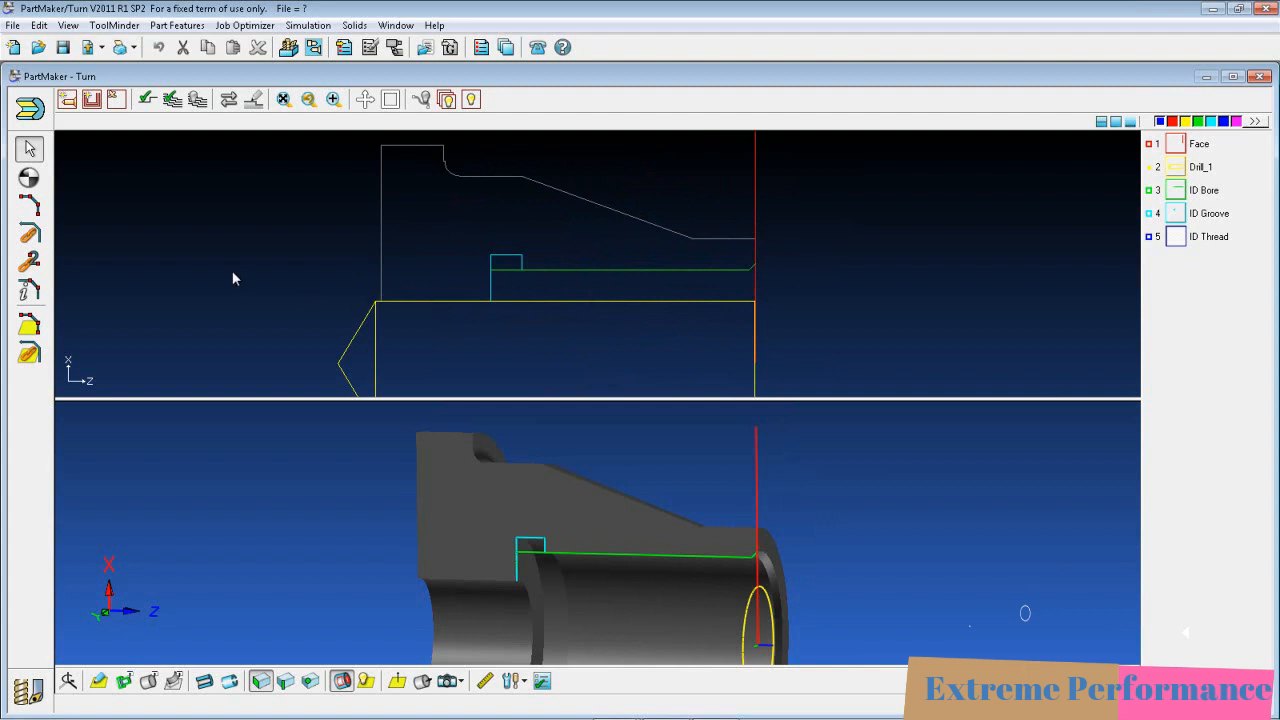
{"action": "left_click", "coordinate": [29, 205]}
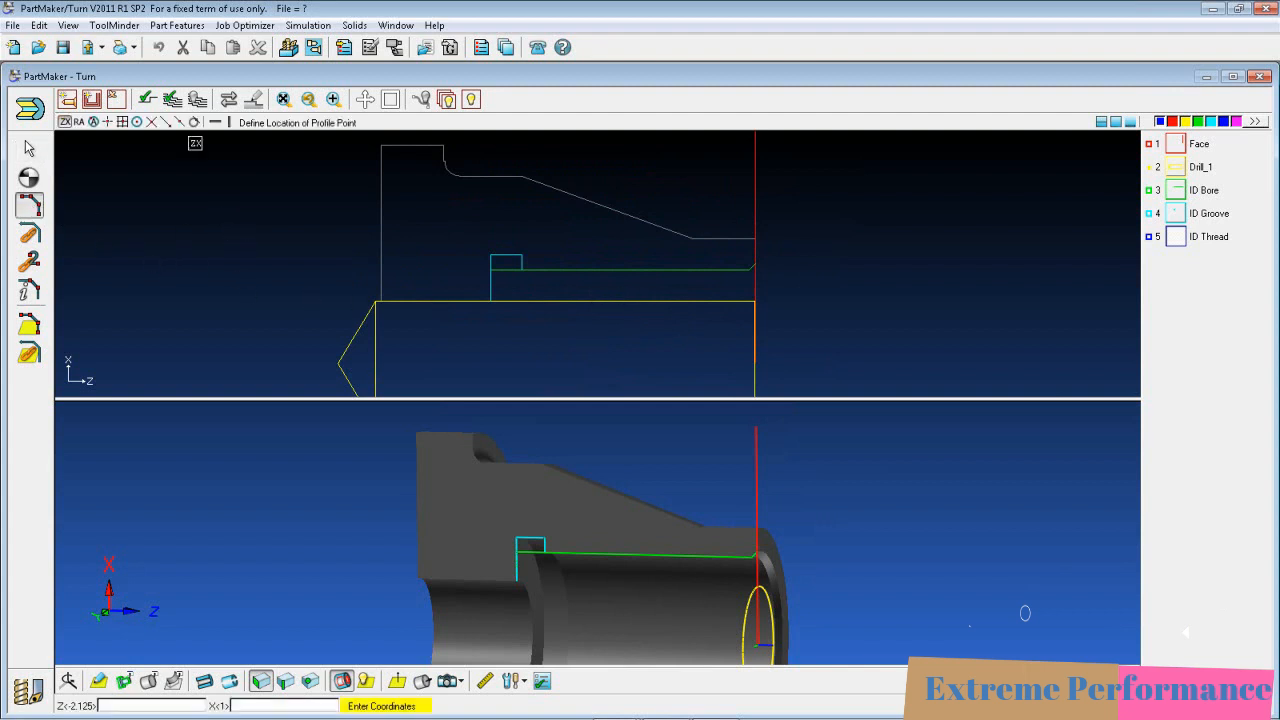
{"action": "left_click", "coordinate": [166, 122]}
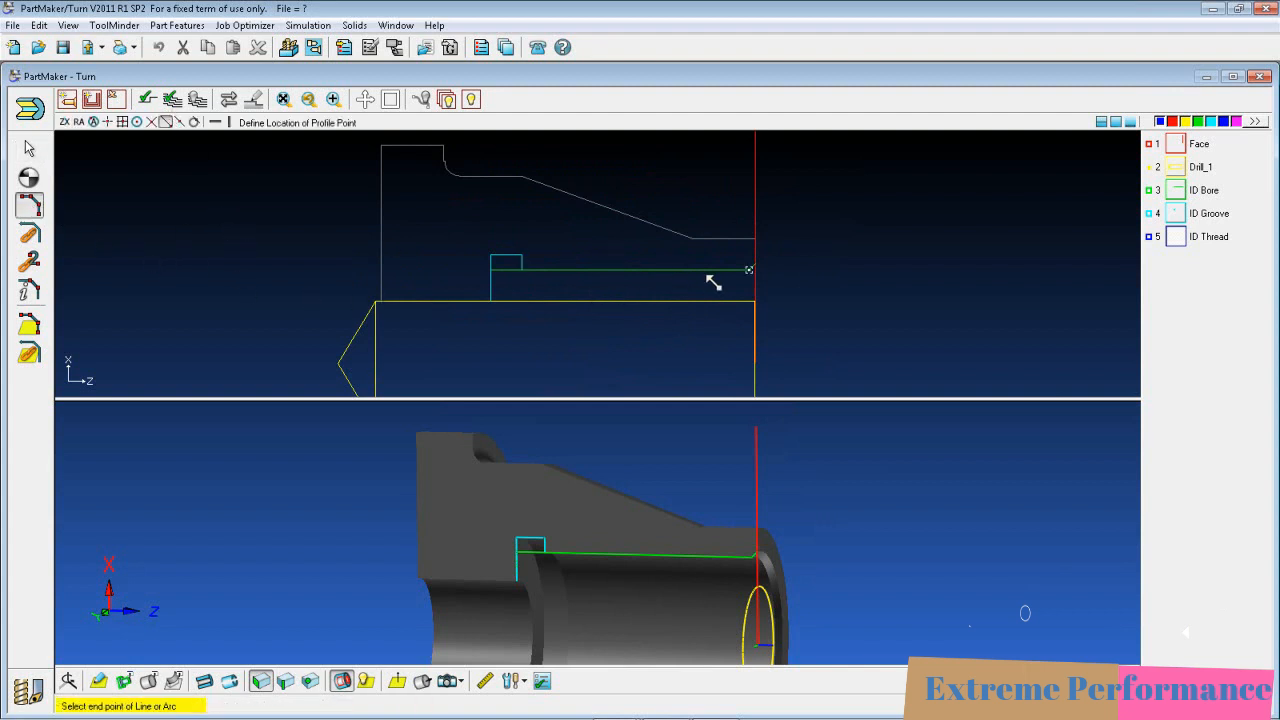
{"action": "left_click", "coordinate": [749, 270]}
{"action": "left_click", "coordinate": [180, 121]}
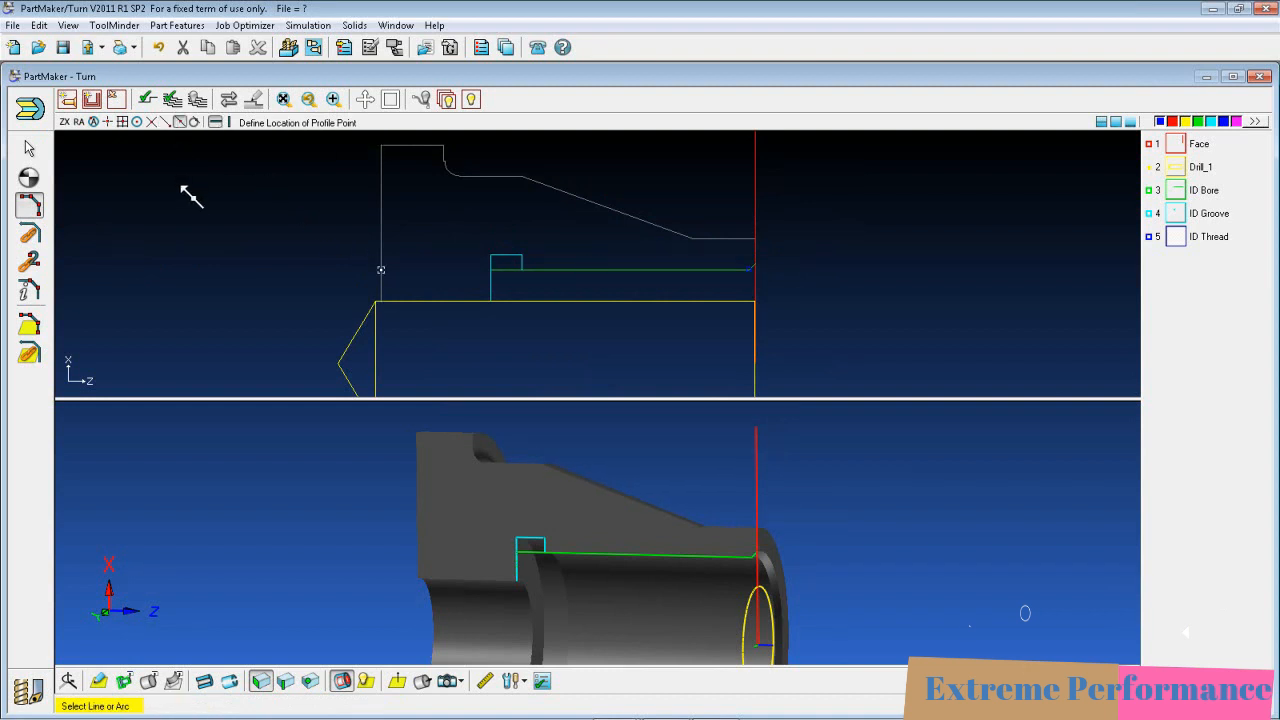
{"action": "left_click", "coordinate": [512, 256]}
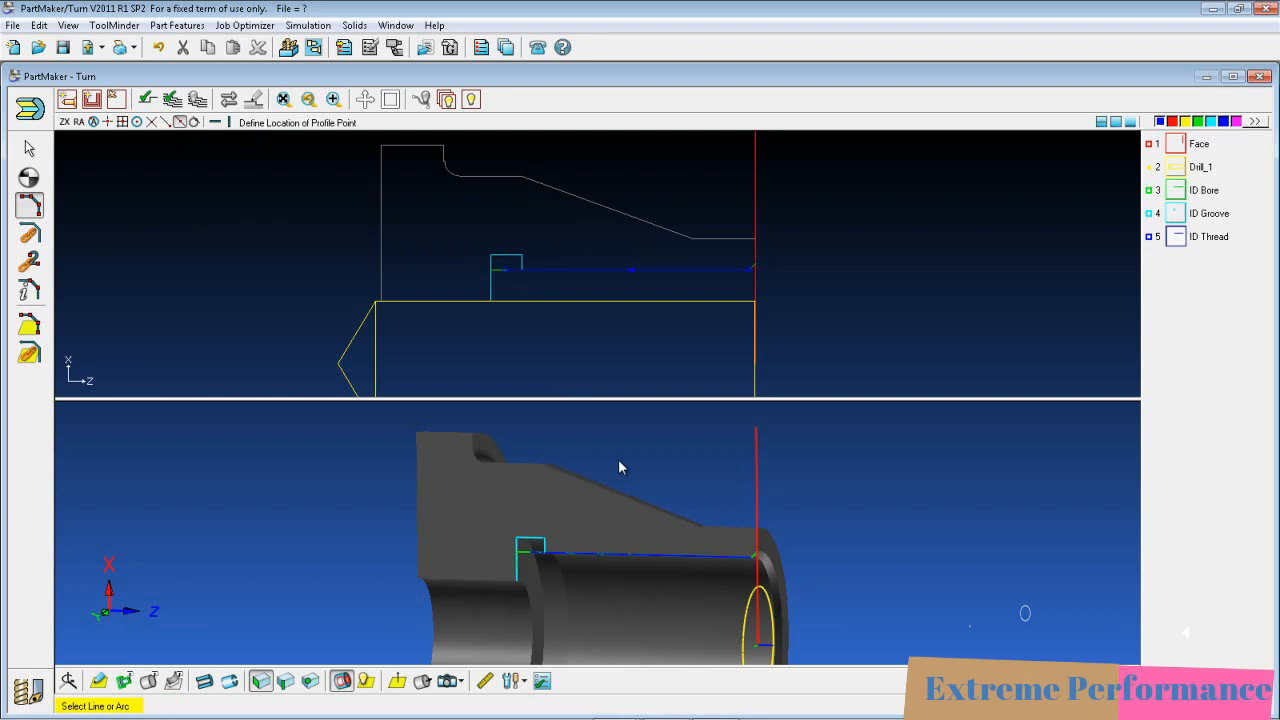
{"action": "scroll", "coordinate": [618, 459], "scroll_direction": "up", "scroll_amount": 5}
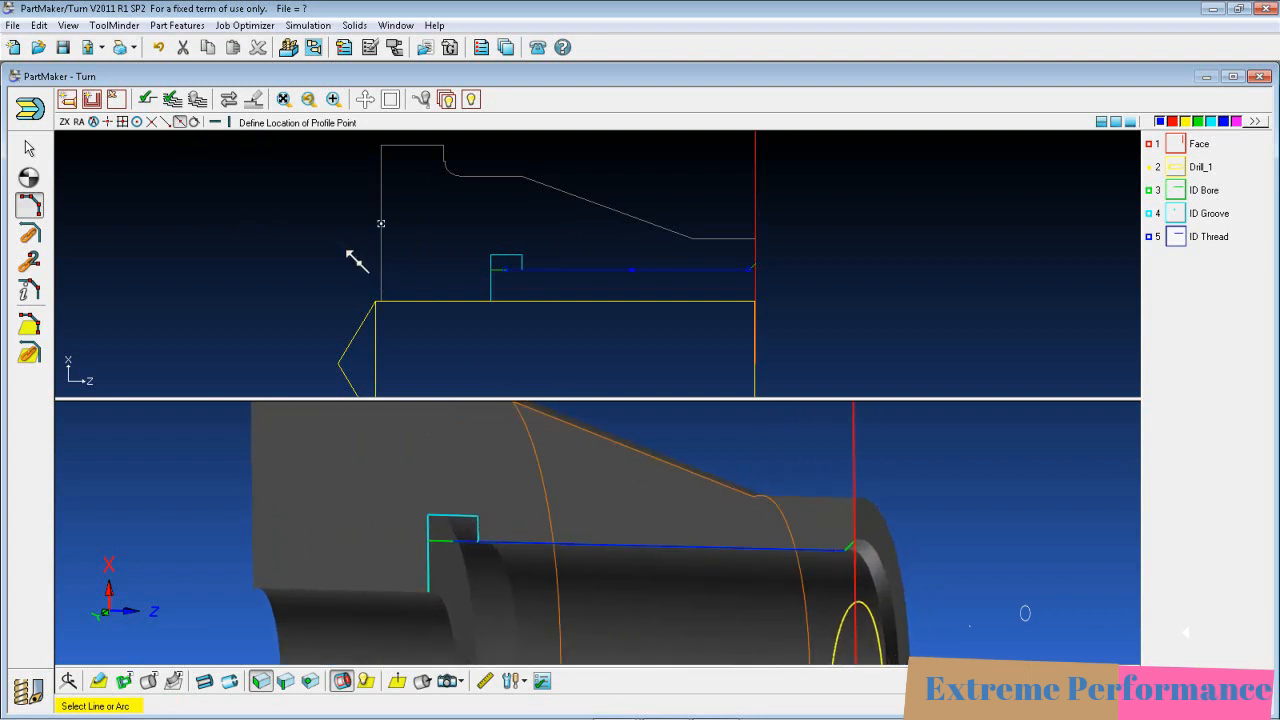
Verify the ID Thread tool path in the face window and on the solid model, inspecting the passes around the groove.
{"action": "left_click", "coordinate": [147, 99]}
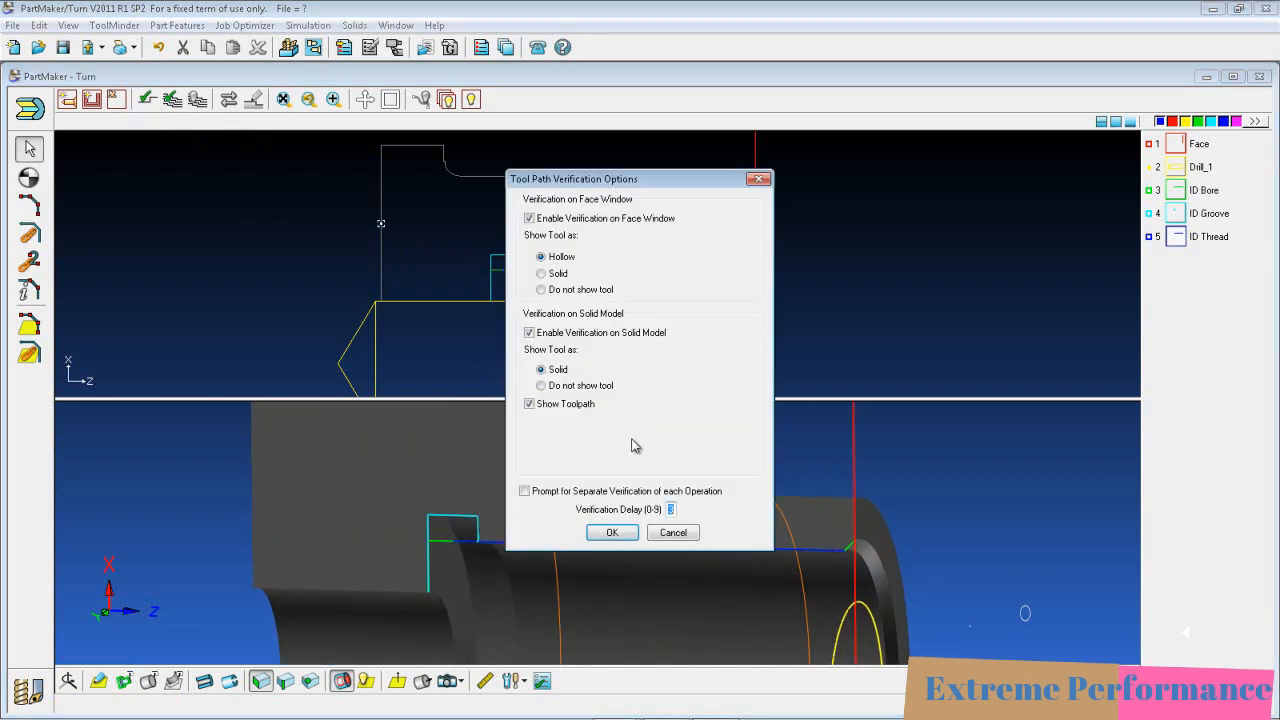
{"action": "left_click", "coordinate": [612, 532]}
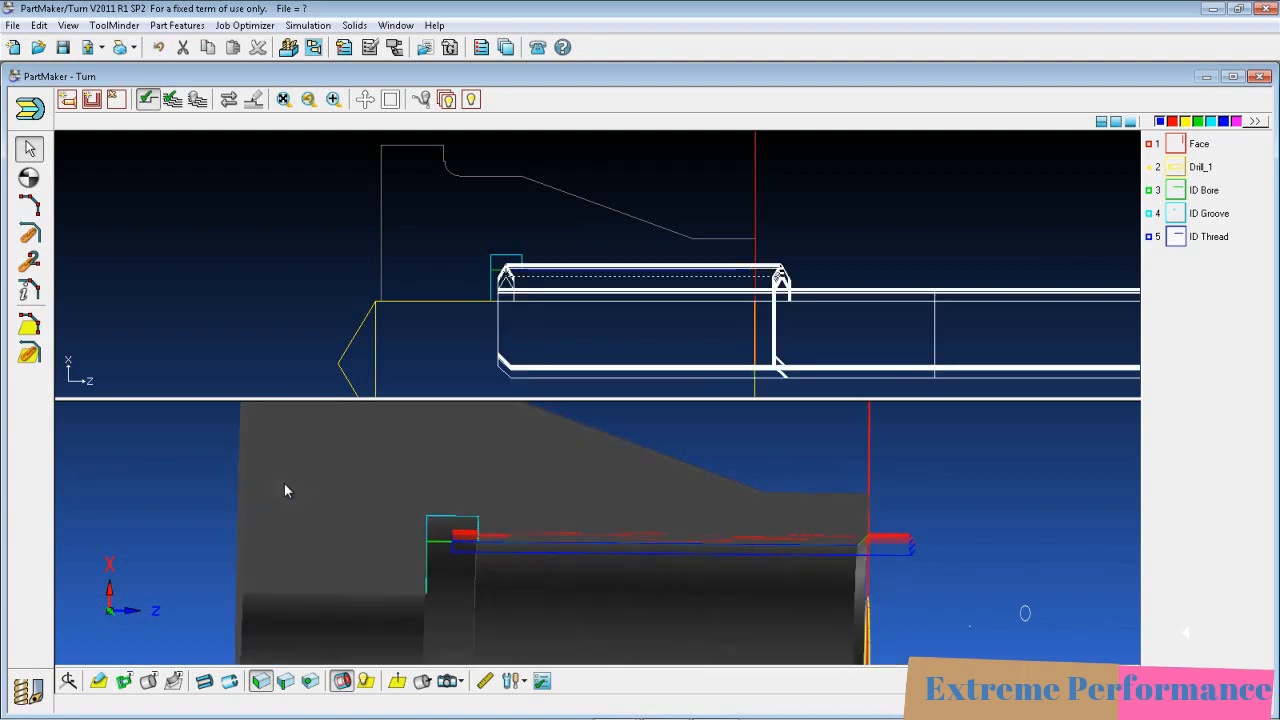
{"action": "scroll", "coordinate": [533, 552], "scroll_direction": "up", "scroll_amount": 5}
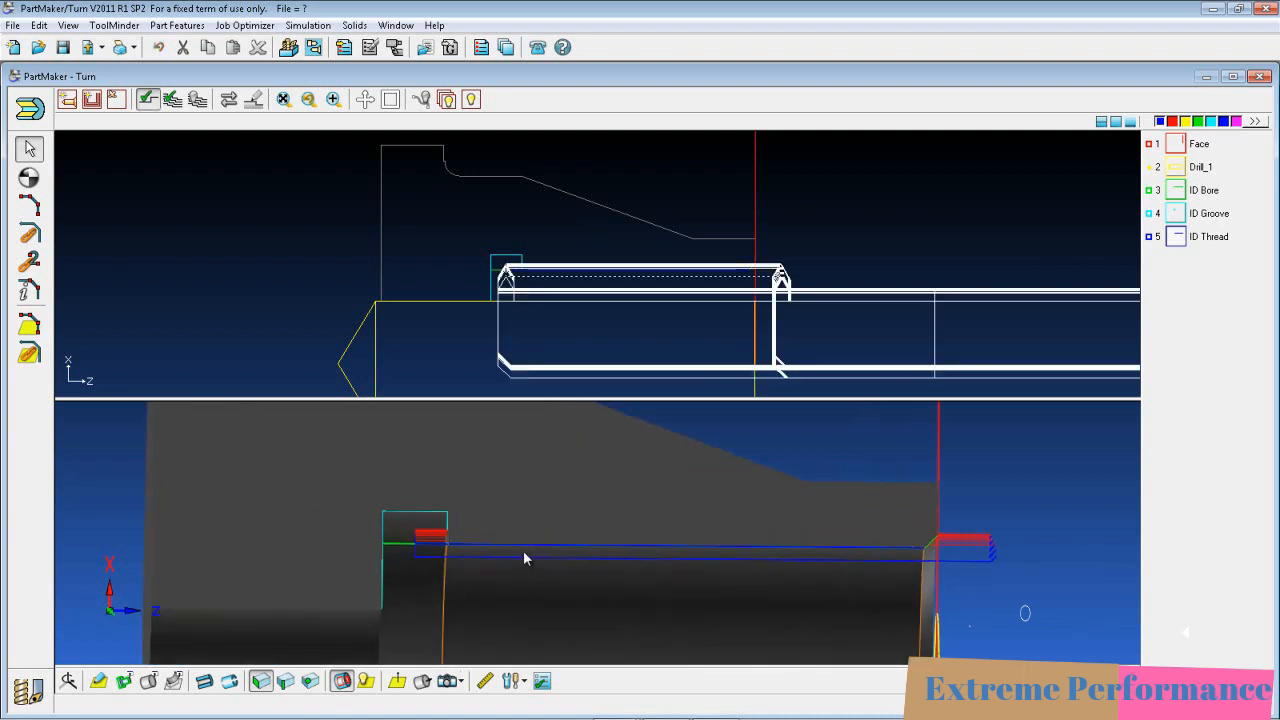
{"action": "scroll", "coordinate": [435, 552], "scroll_direction": "up", "scroll_amount": 2}
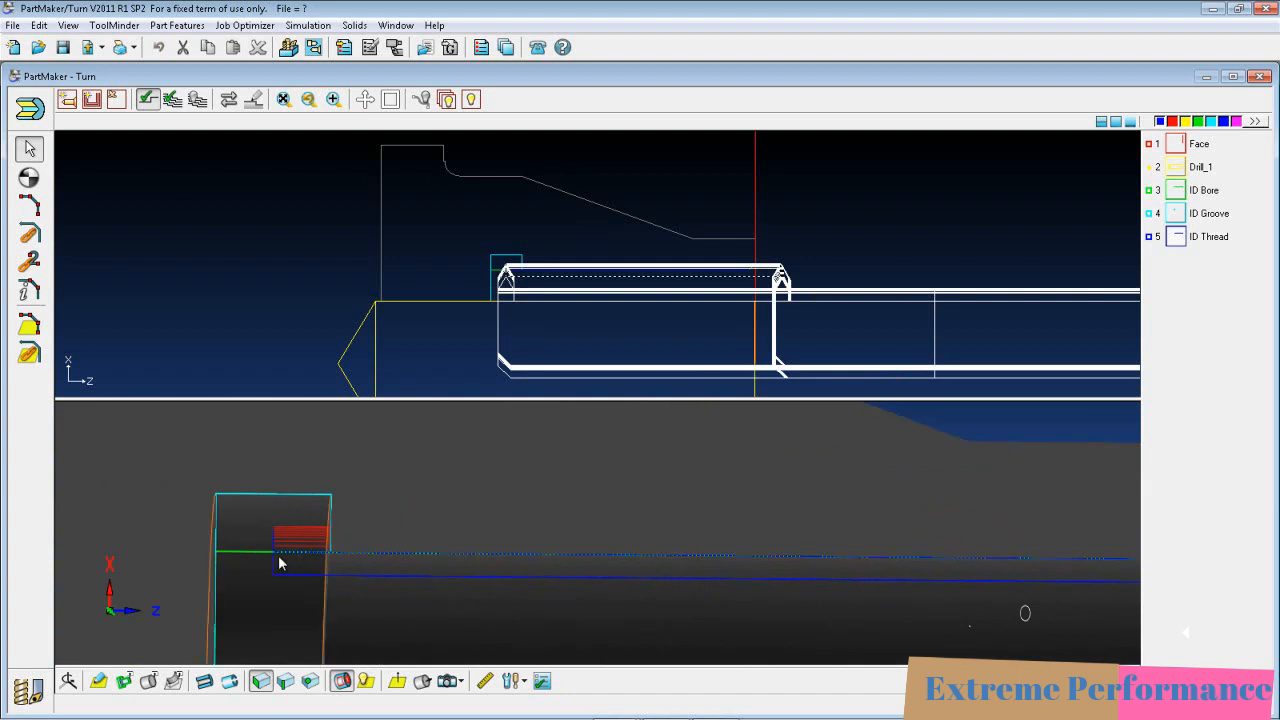
{"action": "scroll", "coordinate": [403, 551], "scroll_direction": "down", "scroll_amount": 4}
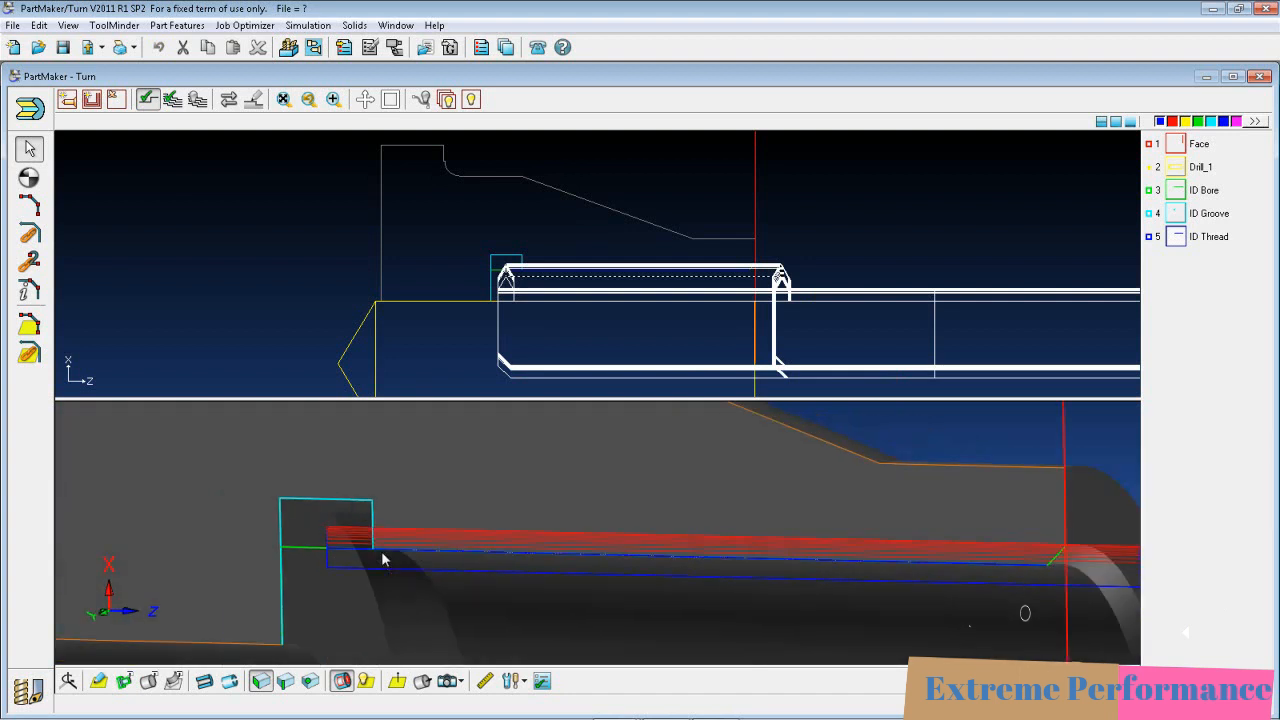
{"action": "scroll", "coordinate": [381, 551], "scroll_direction": "down", "scroll_amount": 4}
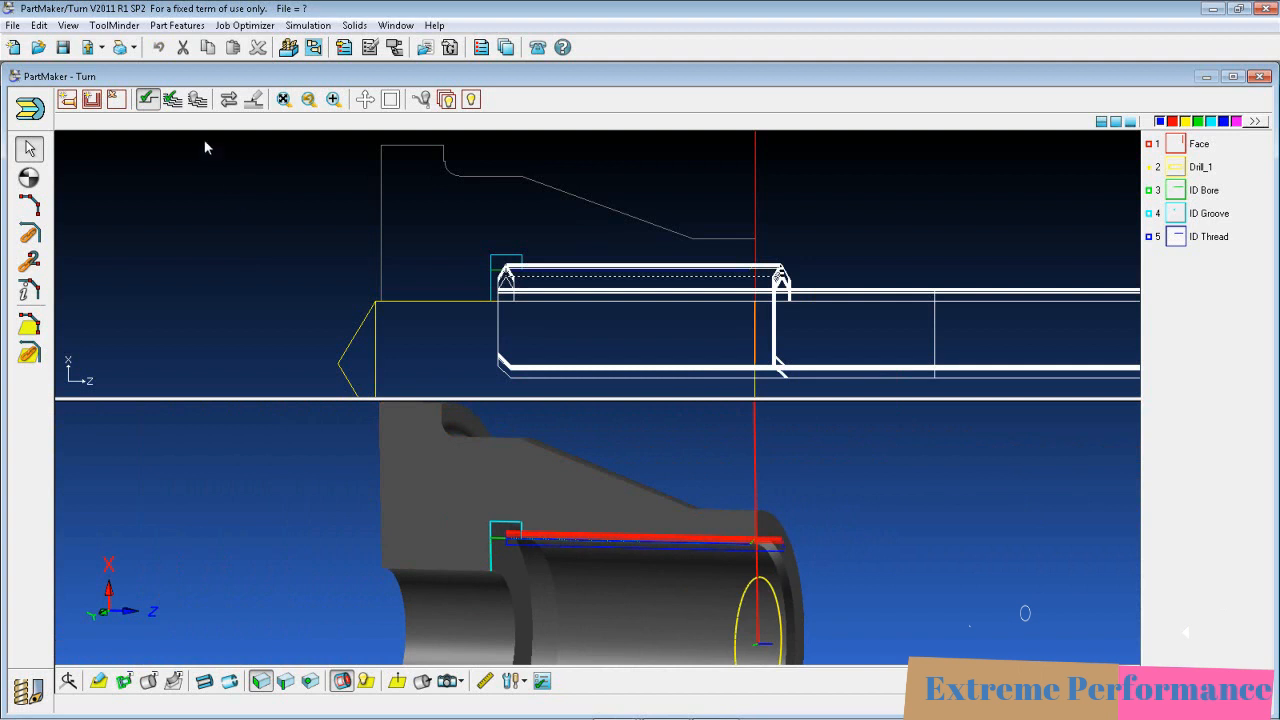
{"action": "left_click", "coordinate": [147, 99]}
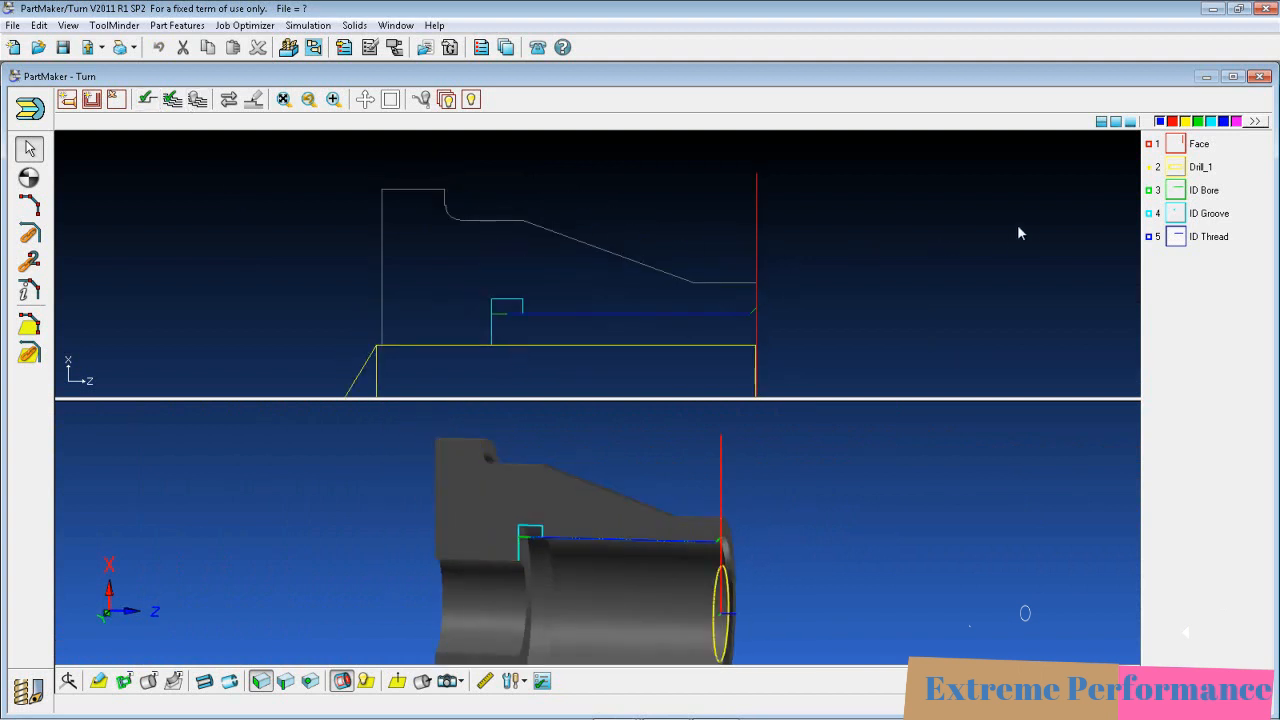
Start a magenta outside turning cycle with X and Z finish allowances of 0.03, a finishing operation and surface roughness 32.
{"action": "left_click", "coordinate": [1236, 121]}
{"action": "left_click", "coordinate": [91, 99]}
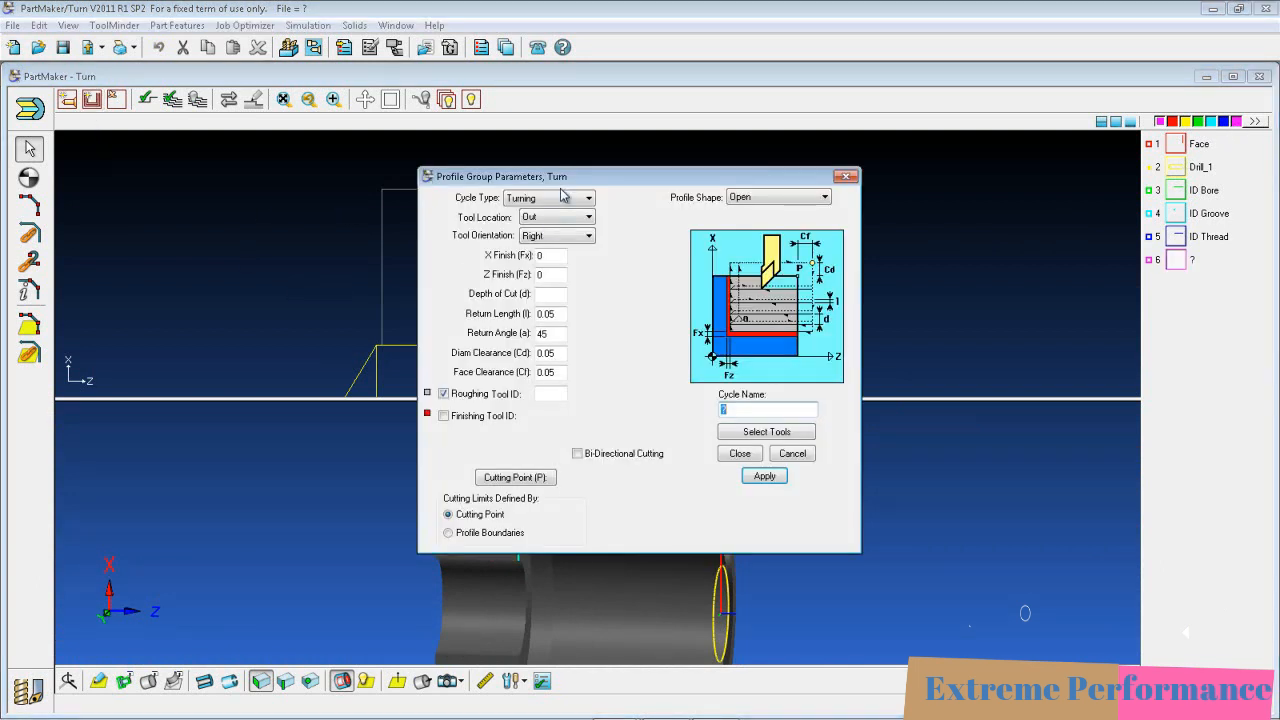
{"action": "left_click", "coordinate": [560, 257]}
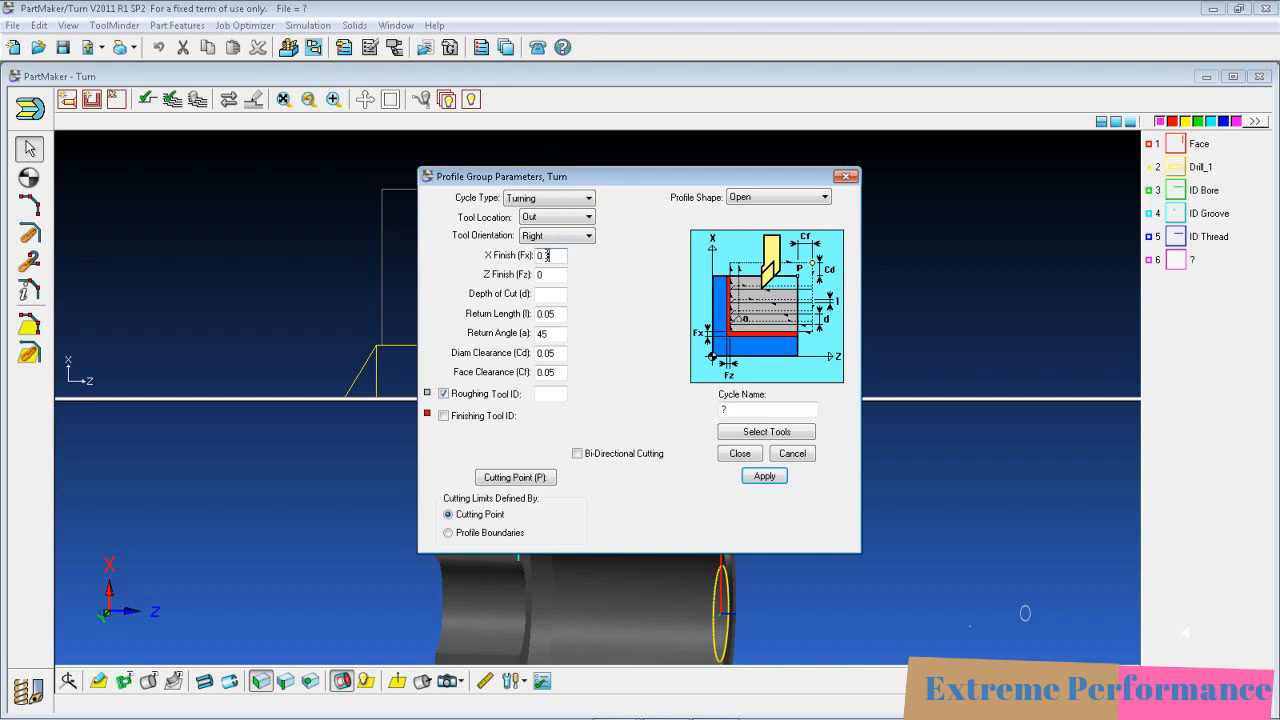
{"action": "left_click", "coordinate": [552, 274]}
{"action": "left_click", "coordinate": [566, 294]}
{"action": "left_click", "coordinate": [443, 415]}
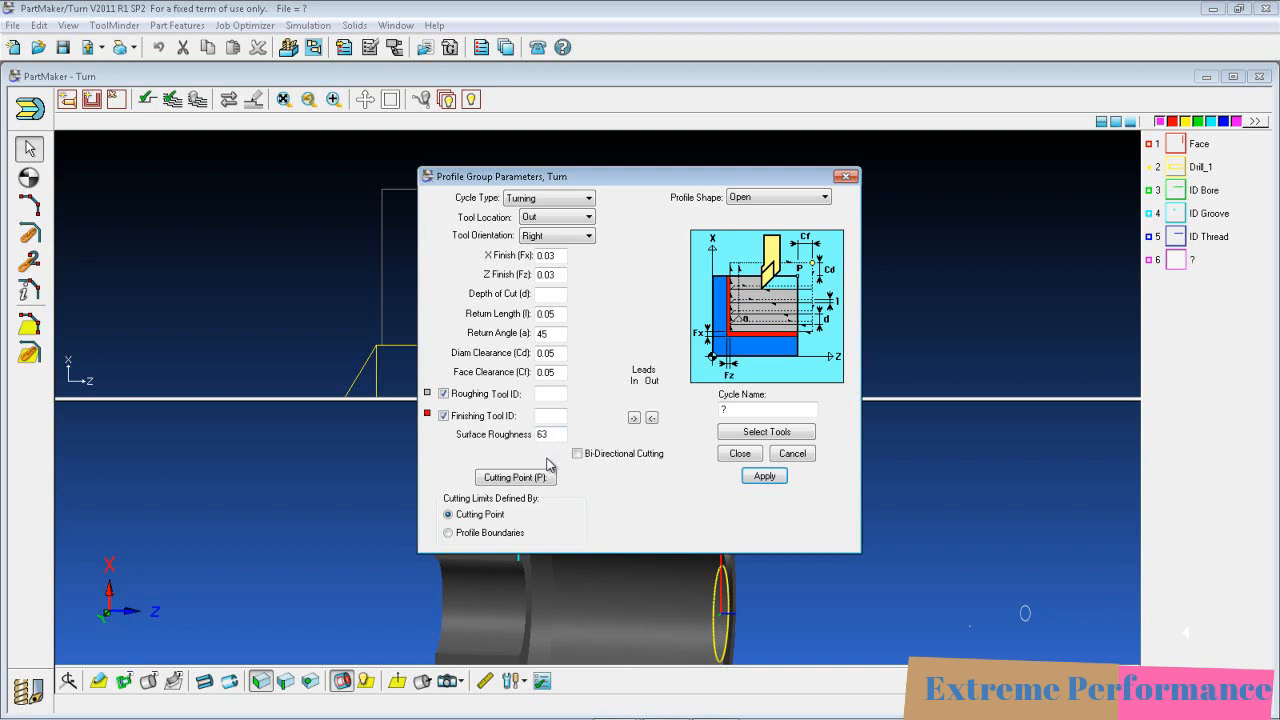
{"action": "double_click", "coordinate": [552, 434]}
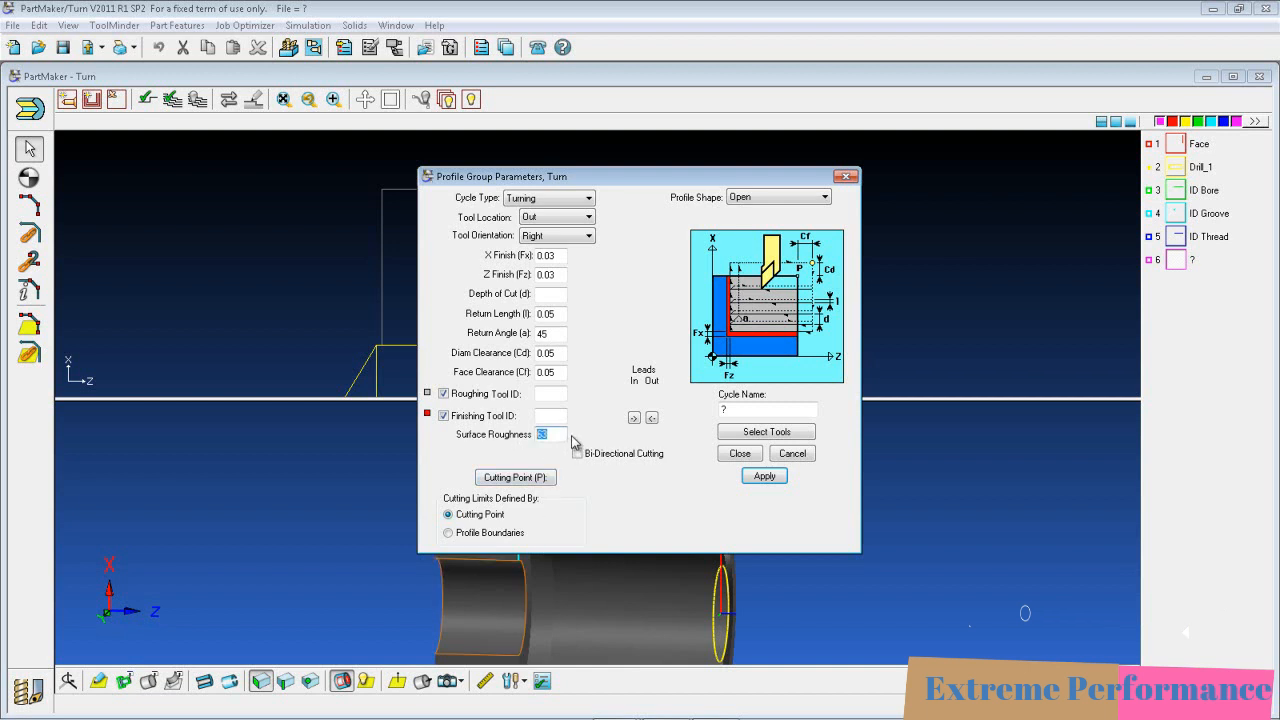
{"action": "type", "text": "32"}
Add a new turning tool in carbide with tool number, offset number and comp number all set to 4.
{"action": "left_click", "coordinate": [753, 432]}
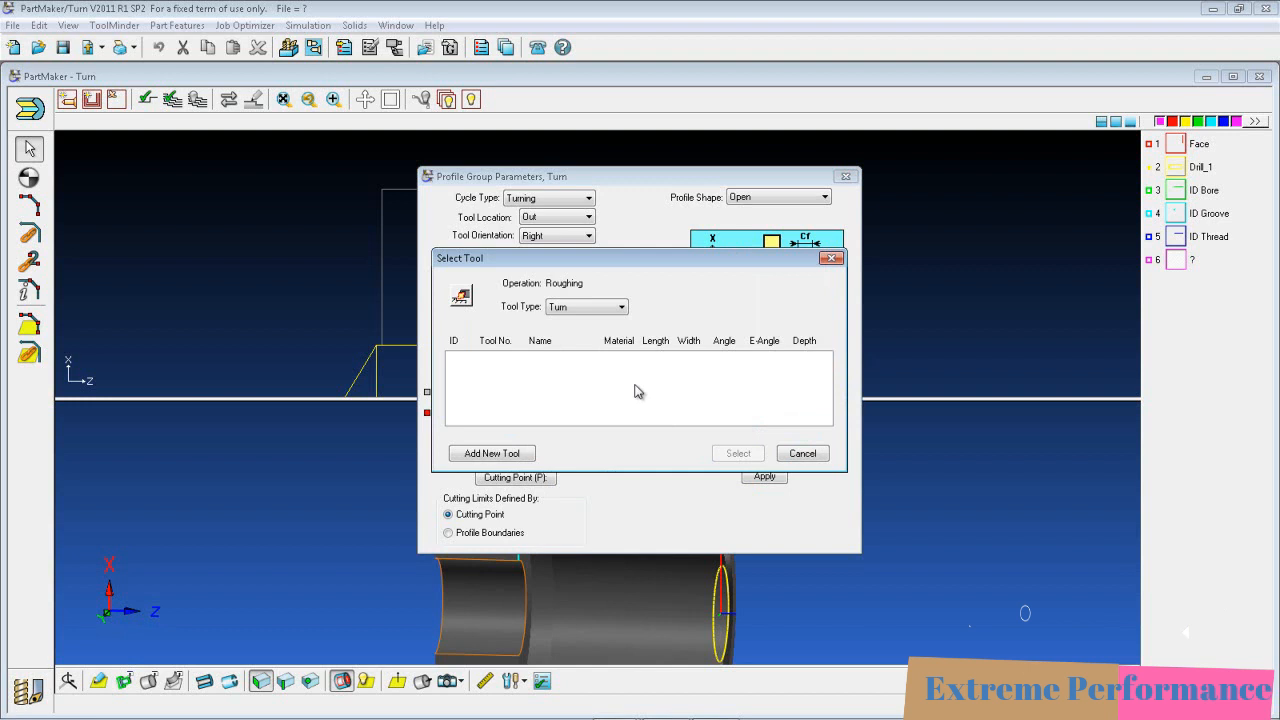
{"action": "left_click", "coordinate": [492, 454]}
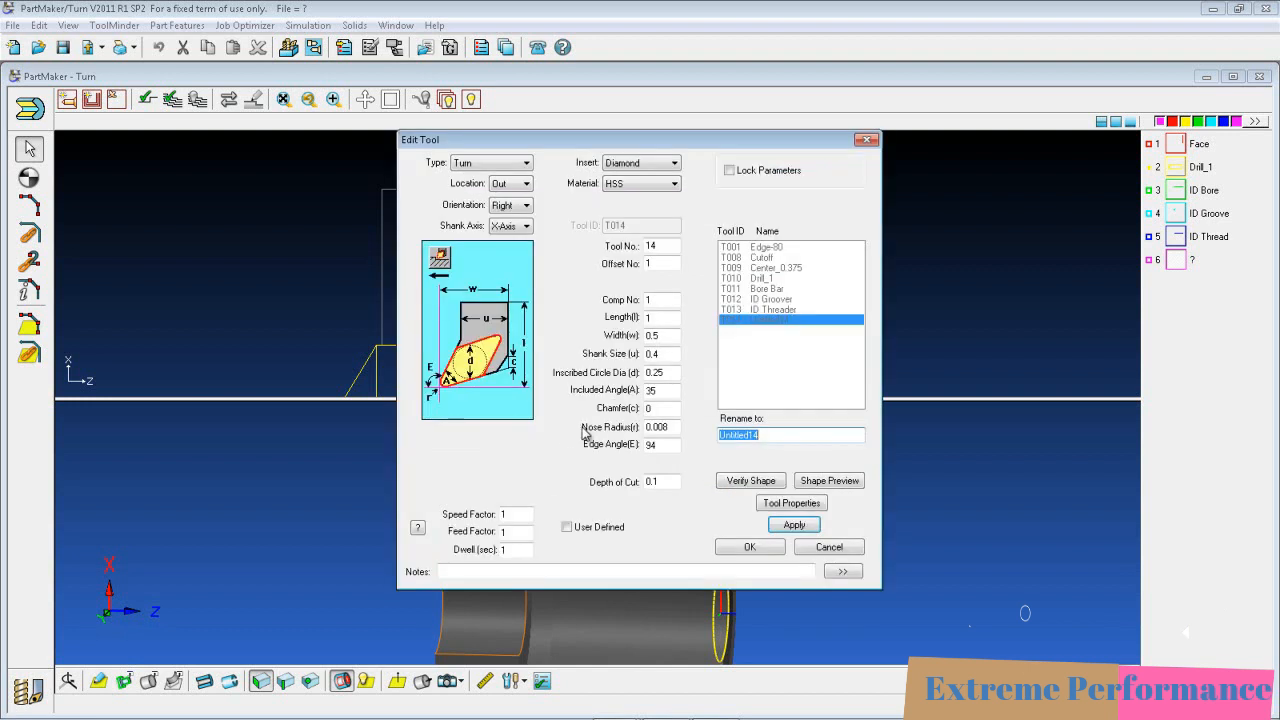
{"action": "left_click", "coordinate": [674, 184]}
{"action": "left_click", "coordinate": [660, 208]}
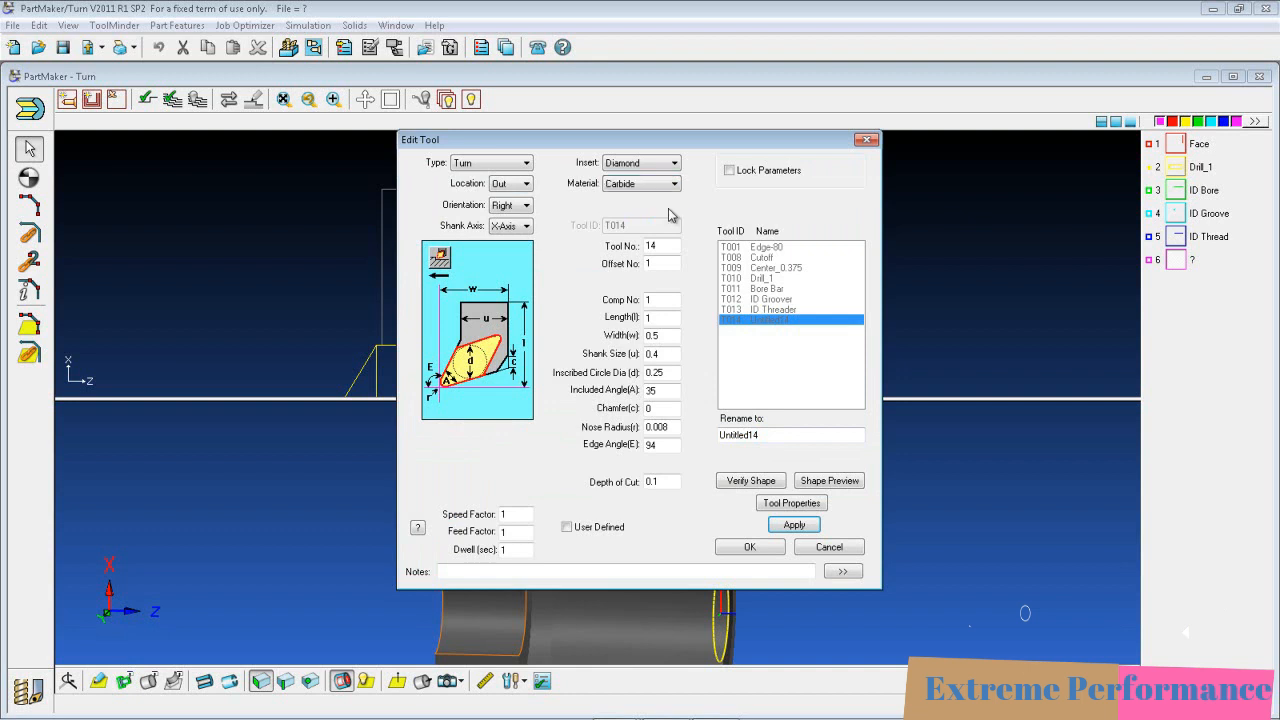
{"action": "double_click", "coordinate": [652, 246]}
{"action": "type", "text": "4"}
{"action": "double_click", "coordinate": [652, 263]}
{"action": "type", "text": "4"}
{"action": "double_click", "coordinate": [676, 299]}
{"action": "type", "text": "4"}
Set the turning tool's length to 1.5, width 1.25, shank size 1, inscribed circle diameter 0.75, included angle 55 and nose radius 1/32.
{"action": "left_click", "coordinate": [664, 317]}
{"action": "double_click", "coordinate": [669, 338]}
{"action": "type", "text": "1.25"}
{"action": "key", "text": "Tab"}
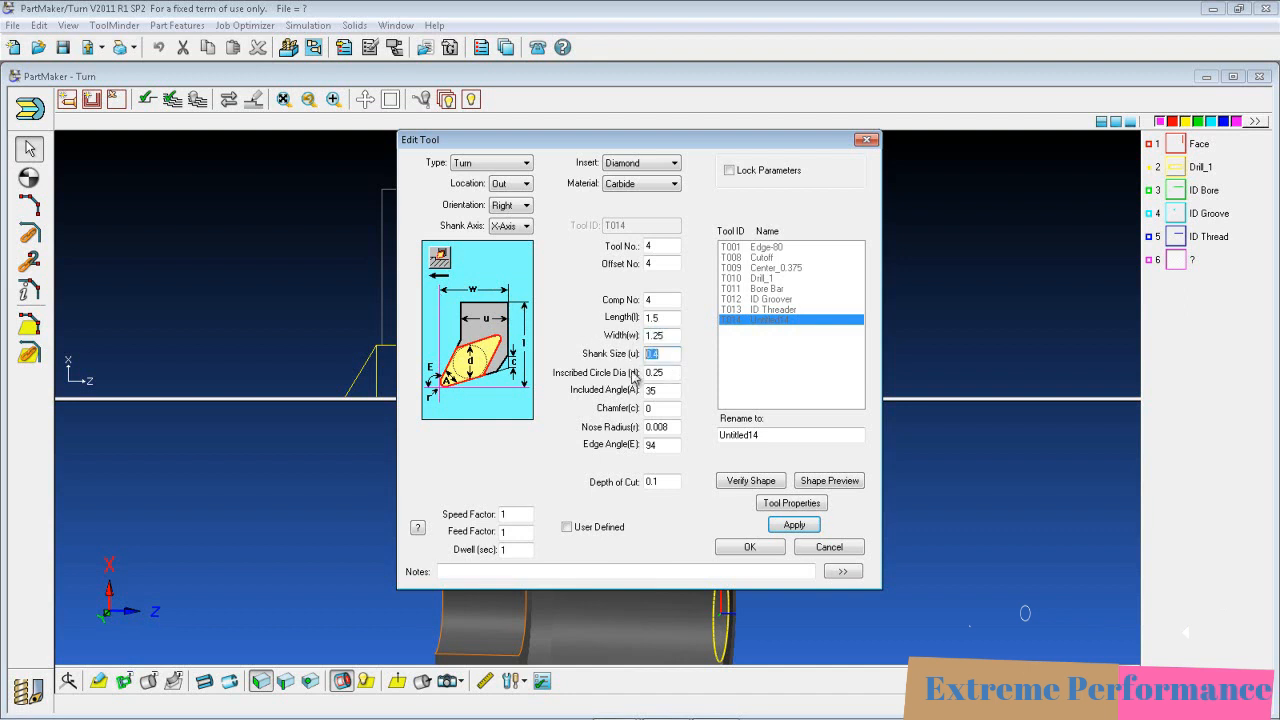
{"action": "type", "text": "1"}
{"action": "key", "text": "Tab"}
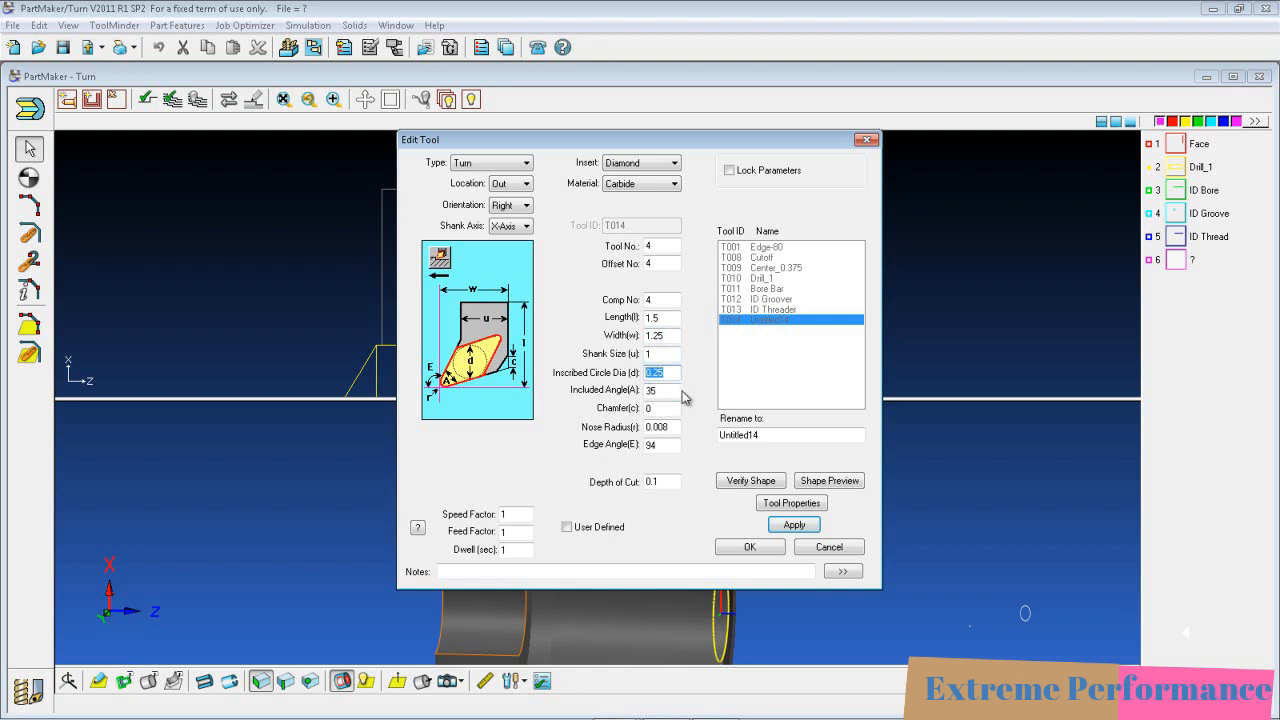
{"action": "key", "text": "BackSpace"}
{"action": "key", "text": "Tab"}
{"action": "type", "text": "55"}
{"action": "double_click", "coordinate": [667, 428]}
{"action": "type", "text": "1/32"}
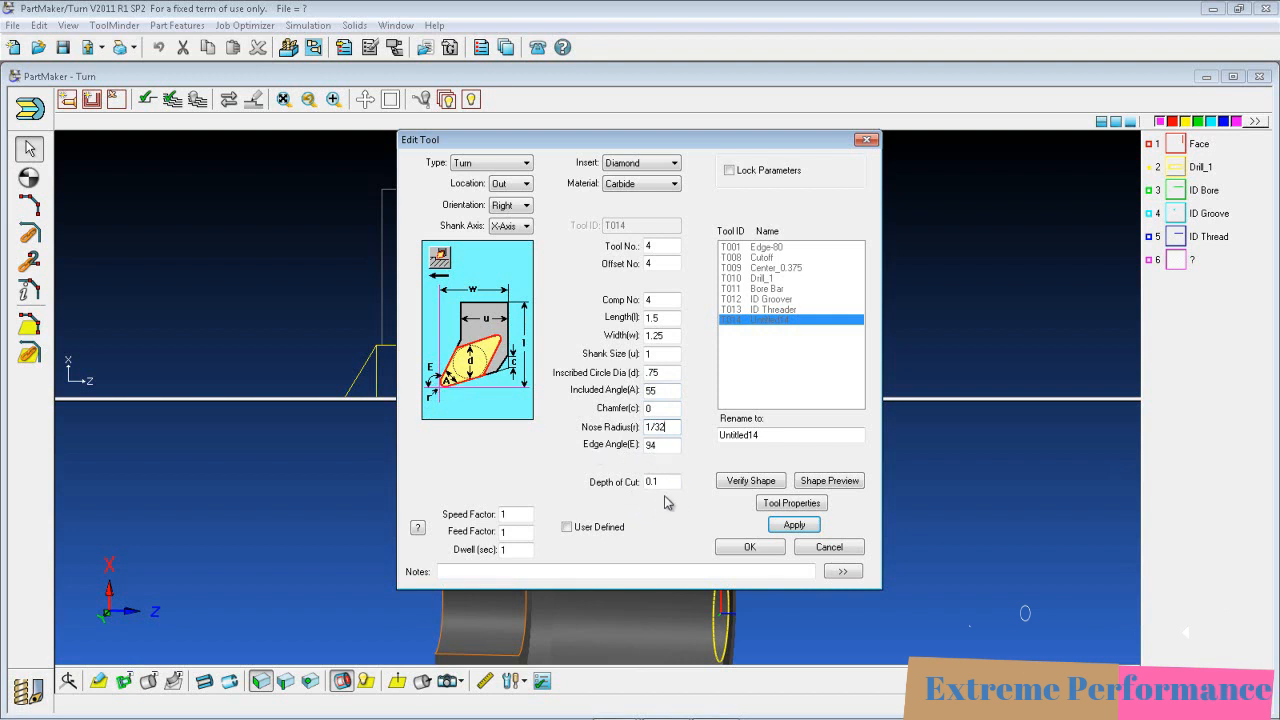
Rename the turning tool to OD Turn 55deg 0.03R, apply the changes and preview its solid shape.
{"action": "left_click_drag", "start_coordinate": [771, 434], "coordinate": [701, 436]}
{"action": "type", "text": "0"}
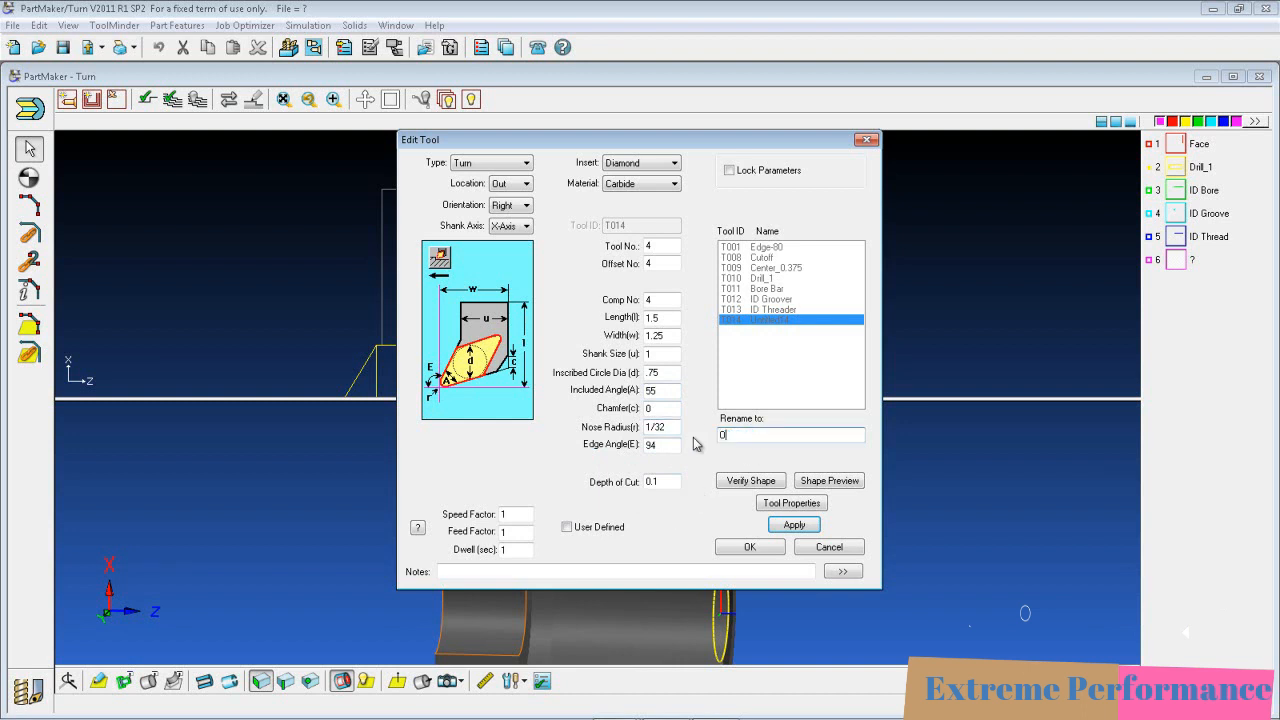
{"action": "type", "text": "D Turn 55deg 0.03R"}
{"action": "left_click", "coordinate": [796, 525]}
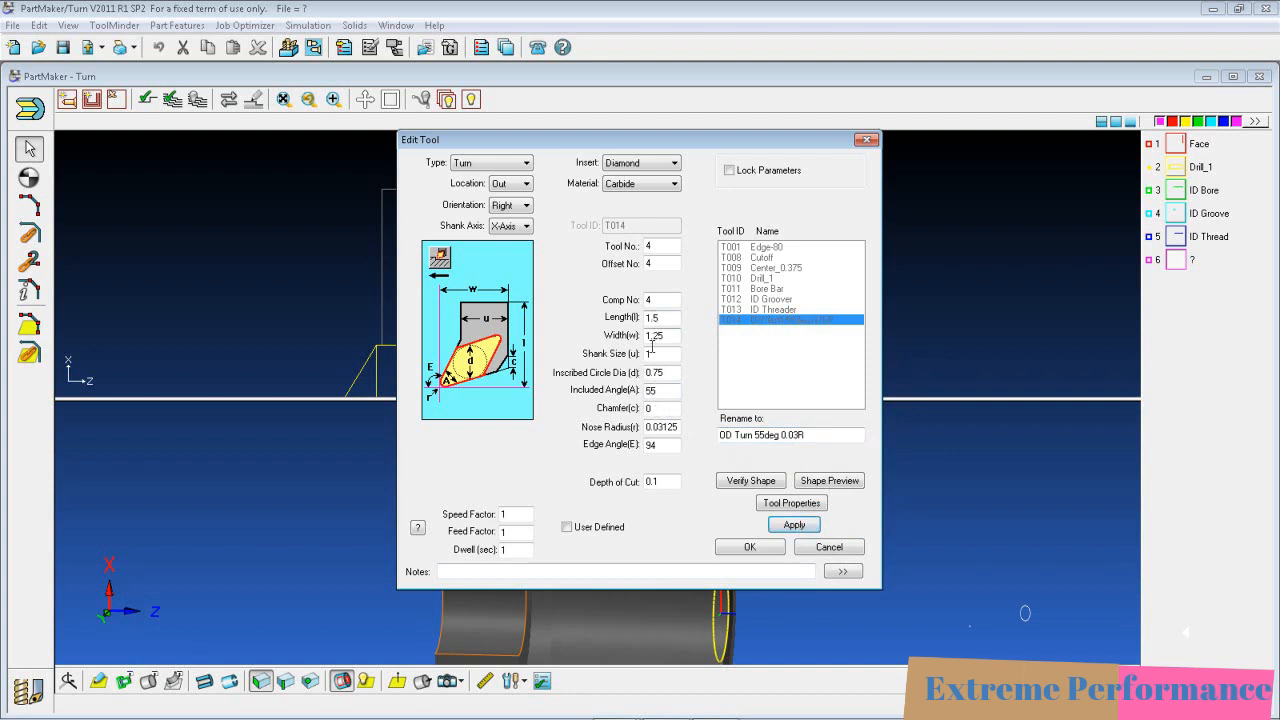
{"action": "left_click", "coordinate": [836, 485]}
{"action": "mouse_move", "coordinate": [337, 197]}
{"action": "middle_mouse_down"}
{"action": "mouse_move", "coordinate": [287, 196]}
{"action": "mouse_move", "coordinate": [334, 198]}
{"action": "middle_mouse_up"}
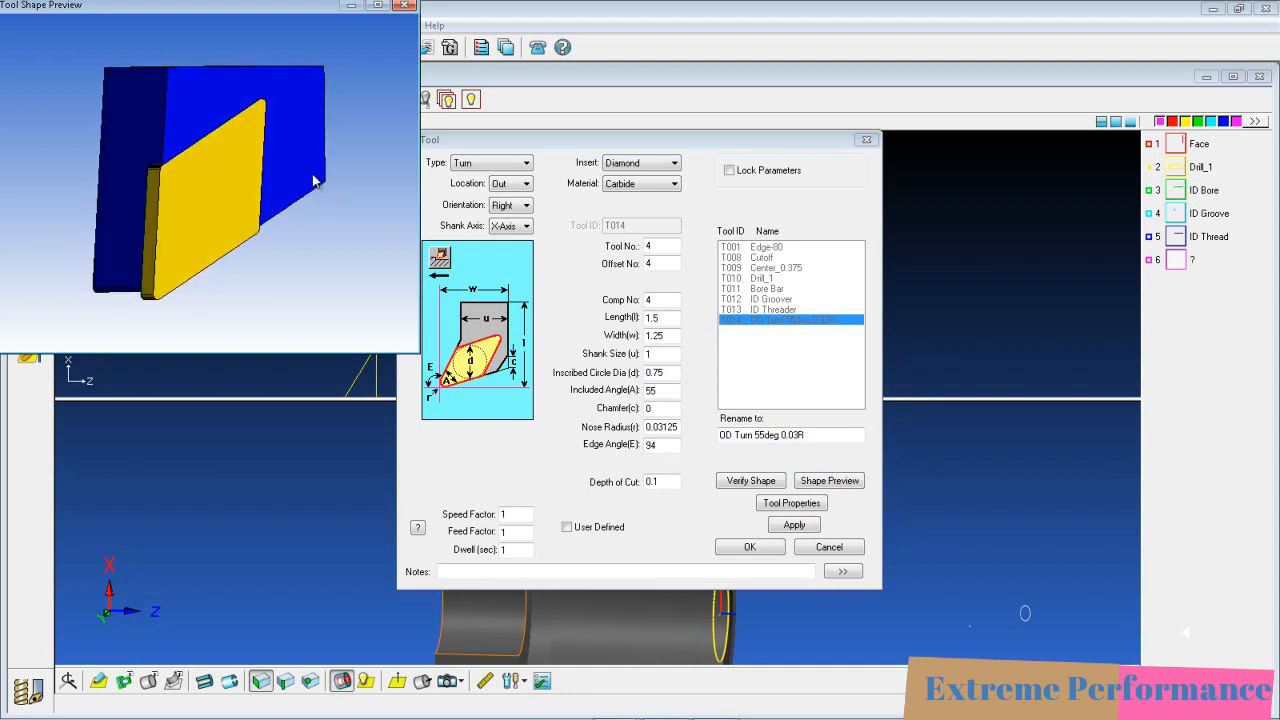
{"action": "mouse_move", "coordinate": [263, 206]}
{"action": "middle_mouse_down"}
{"action": "mouse_move", "coordinate": [246, 226]}
{"action": "mouse_move", "coordinate": [240, 208]}
{"action": "mouse_move", "coordinate": [258, 206]}
{"action": "middle_mouse_up"}
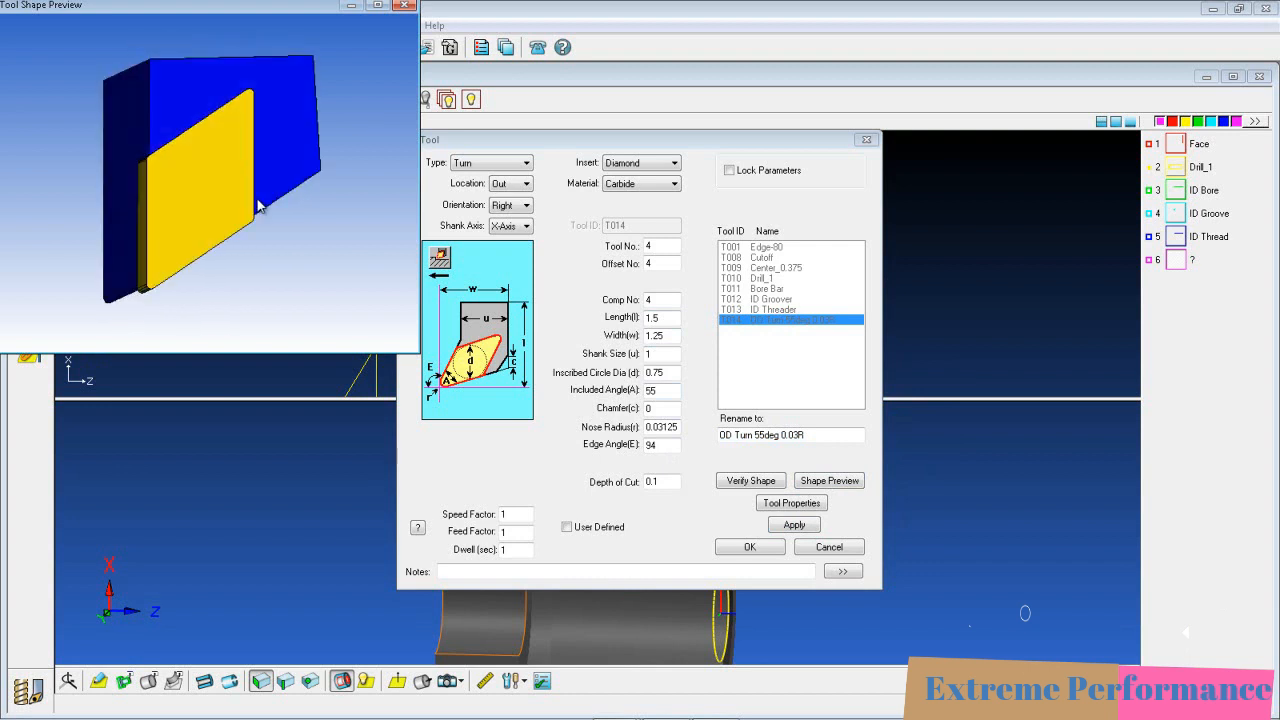
{"action": "mouse_move", "coordinate": [269, 225]}
{"action": "middle_mouse_down"}
{"action": "mouse_move", "coordinate": [209, 224]}
{"action": "mouse_move", "coordinate": [266, 232]}
{"action": "mouse_move", "coordinate": [277, 249]}
{"action": "middle_mouse_up"}
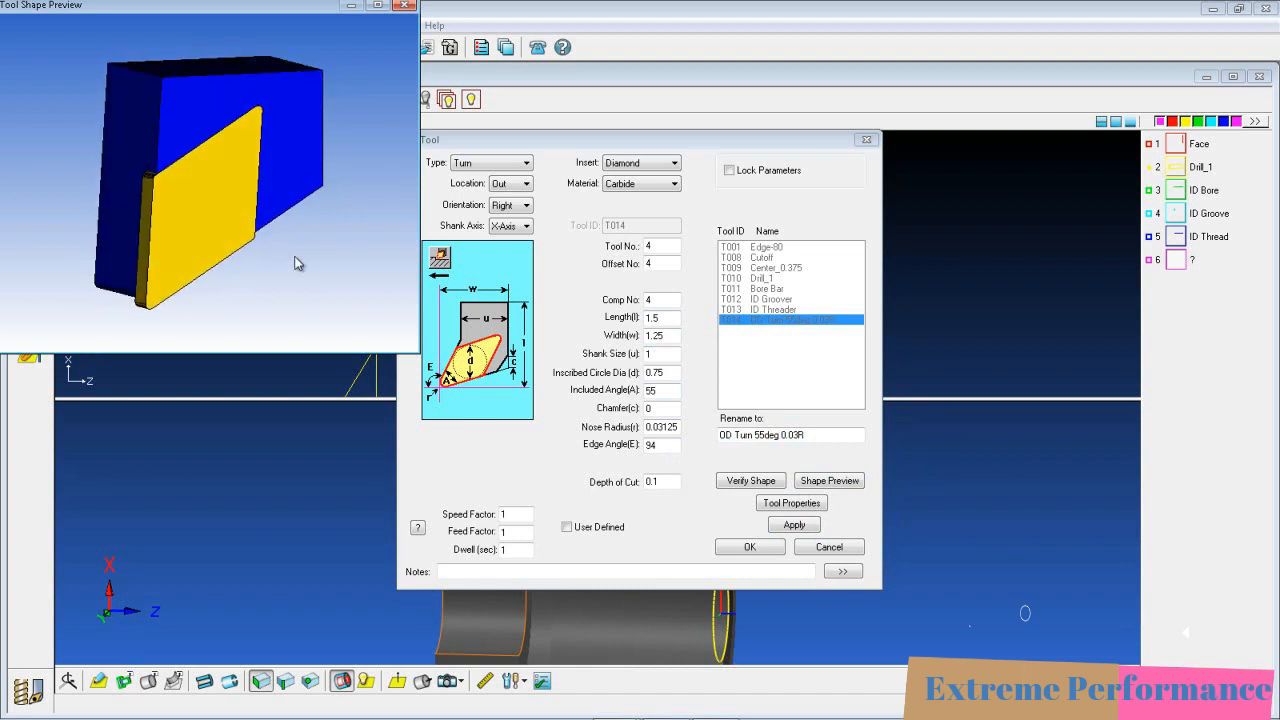
{"action": "left_click", "coordinate": [405, 6]}
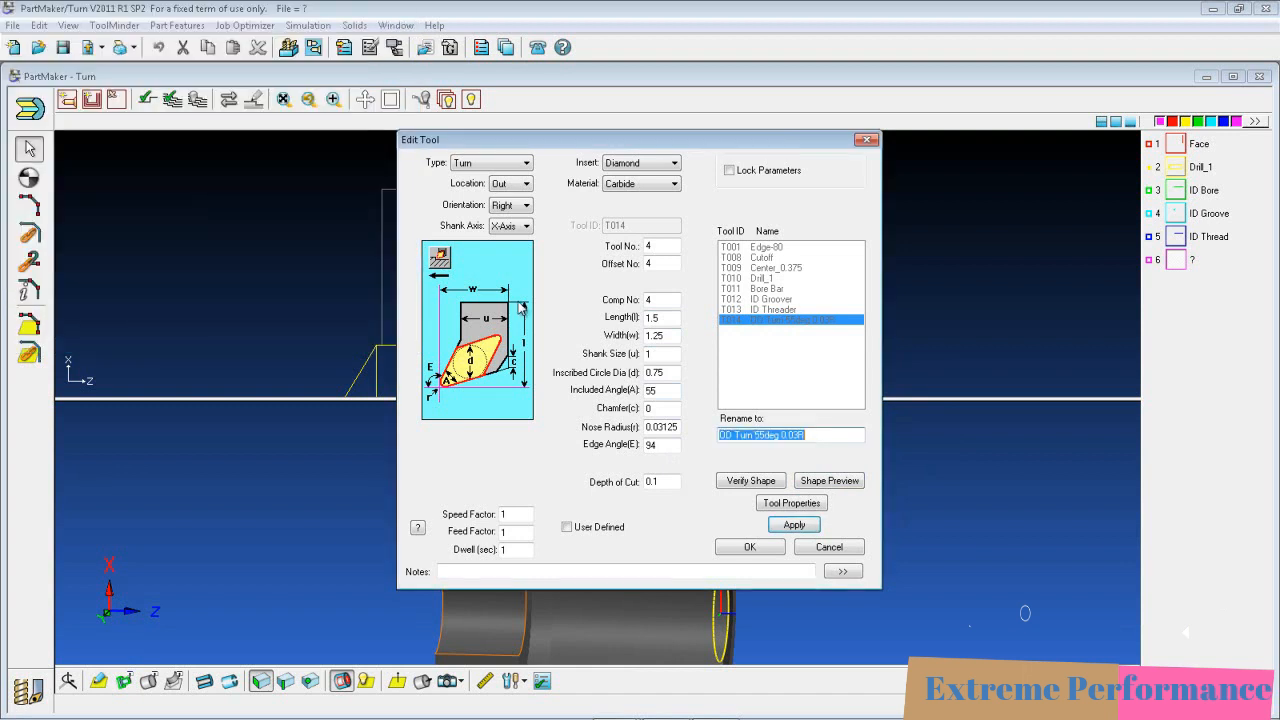
Try a length of 1 for the turning tool and check its solid preview and outline.
{"action": "double_click", "coordinate": [669, 318]}
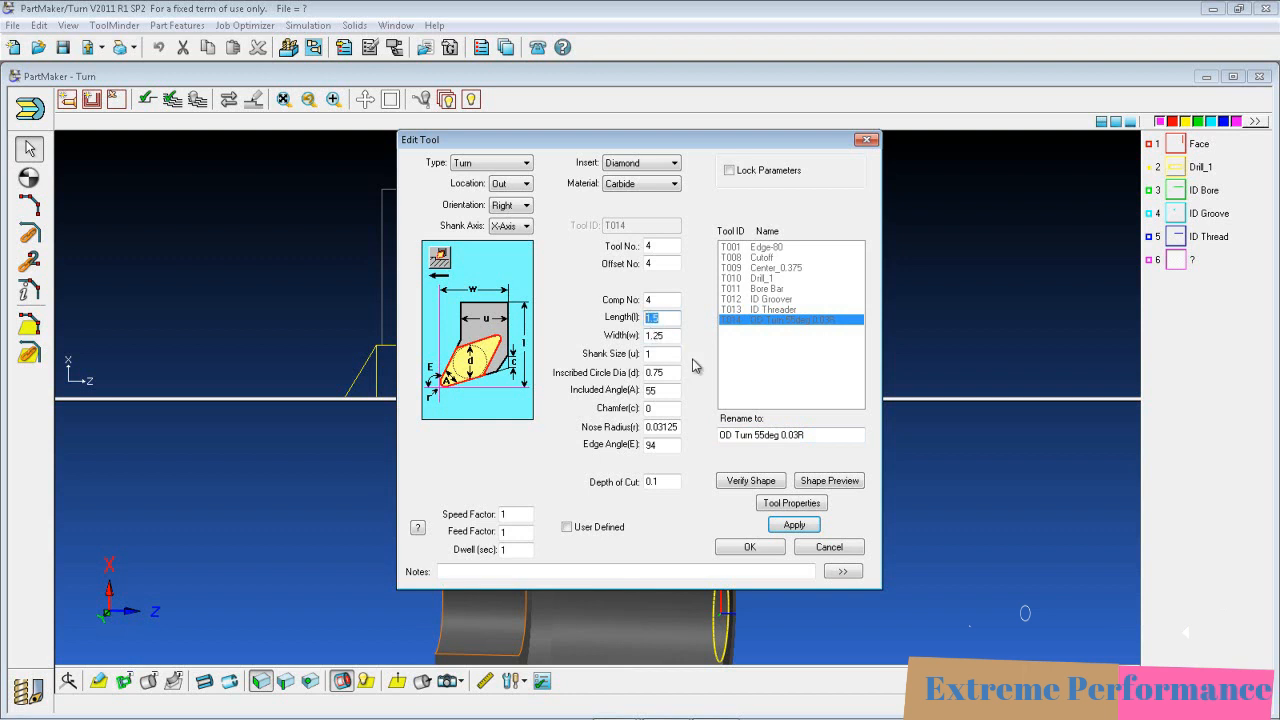
{"action": "type", "text": "1"}
{"action": "left_click", "coordinate": [801, 480]}
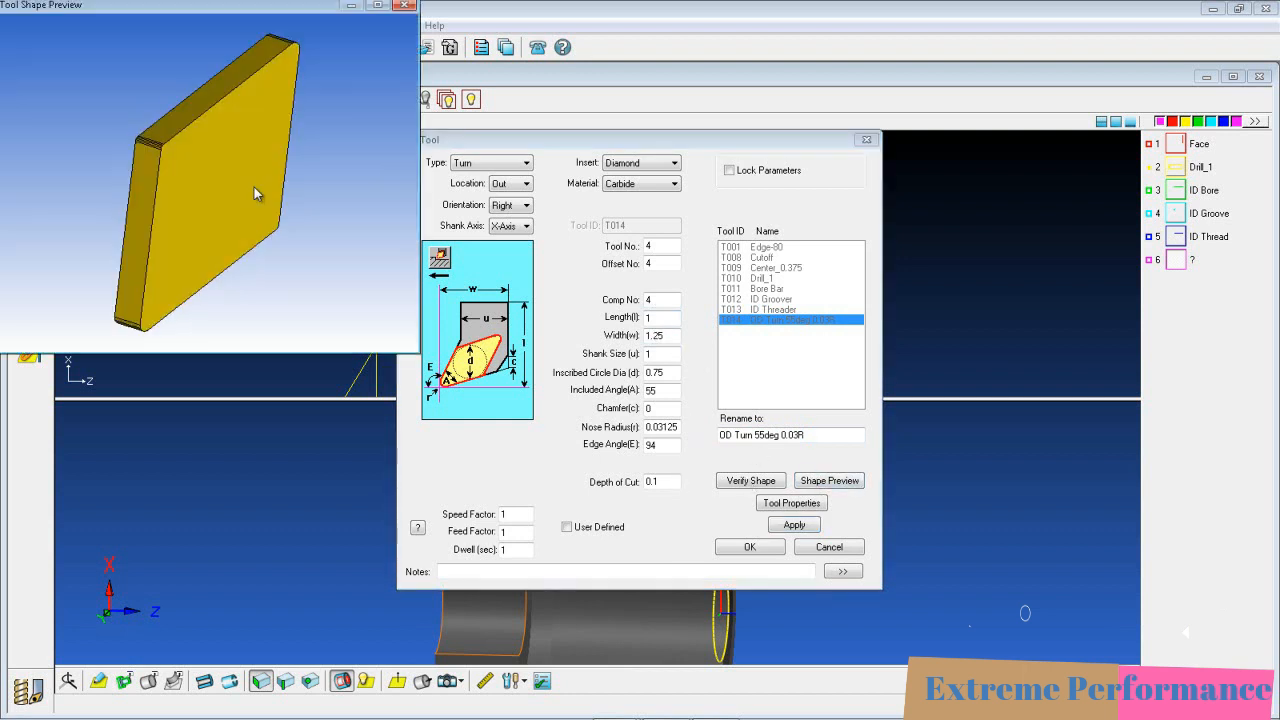
{"action": "left_click_drag", "start_coordinate": [280, 197], "coordinate": [178, 185]}
{"action": "left_click_drag", "start_coordinate": [196, 181], "coordinate": [259, 187]}
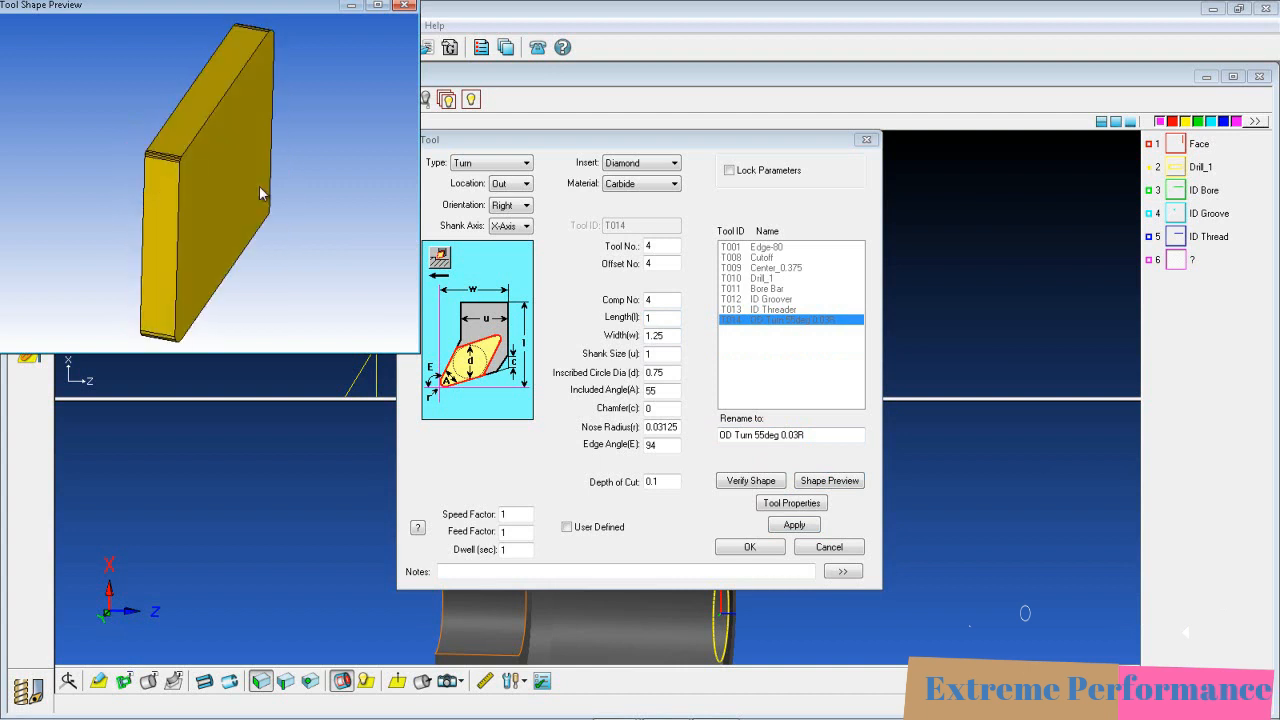
{"action": "left_click", "coordinate": [404, 6]}
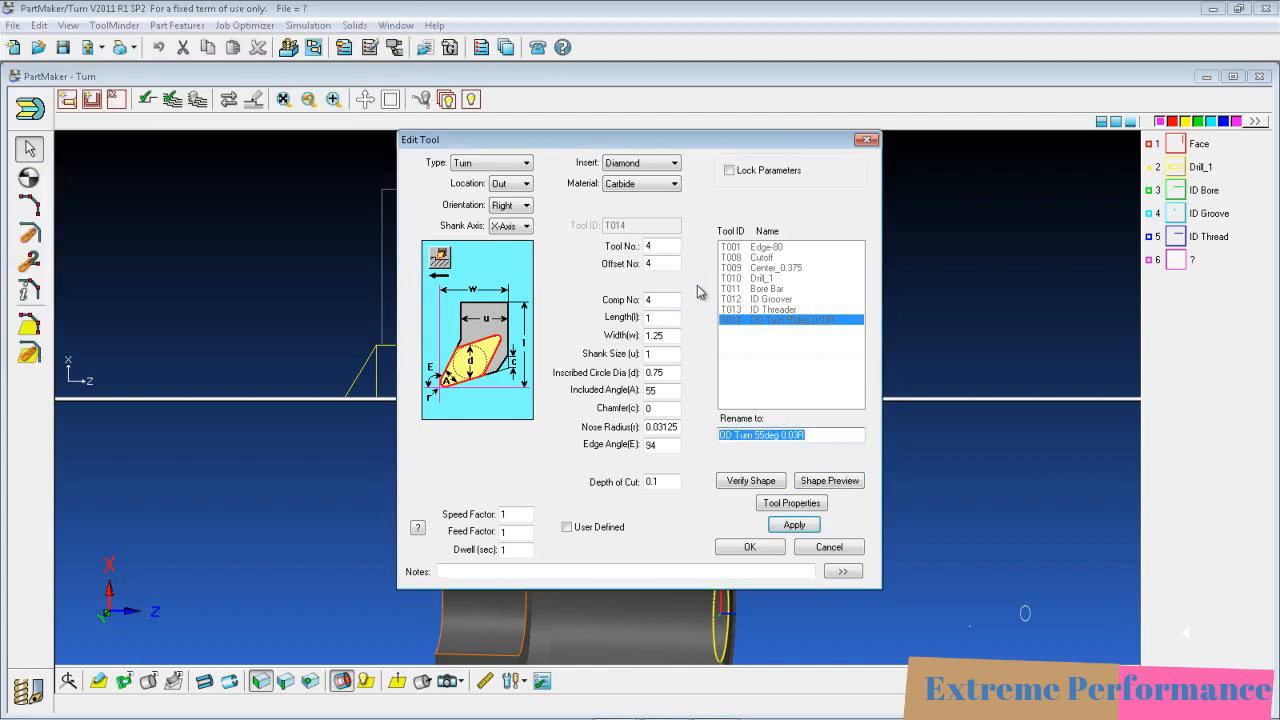
{"action": "left_click", "coordinate": [752, 481]}
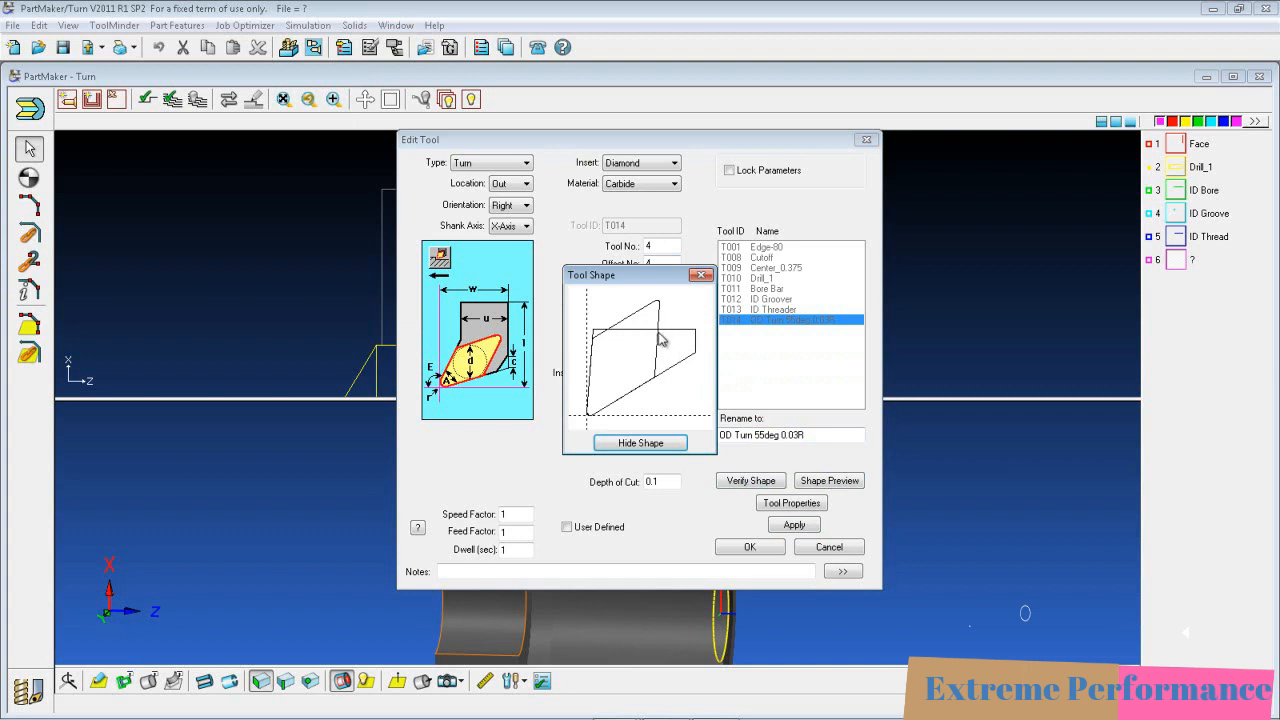
{"action": "left_click", "coordinate": [625, 443]}
Set the turning tool's length to 1.5 and check its outline and solid preview.
{"action": "left_click", "coordinate": [672, 318]}
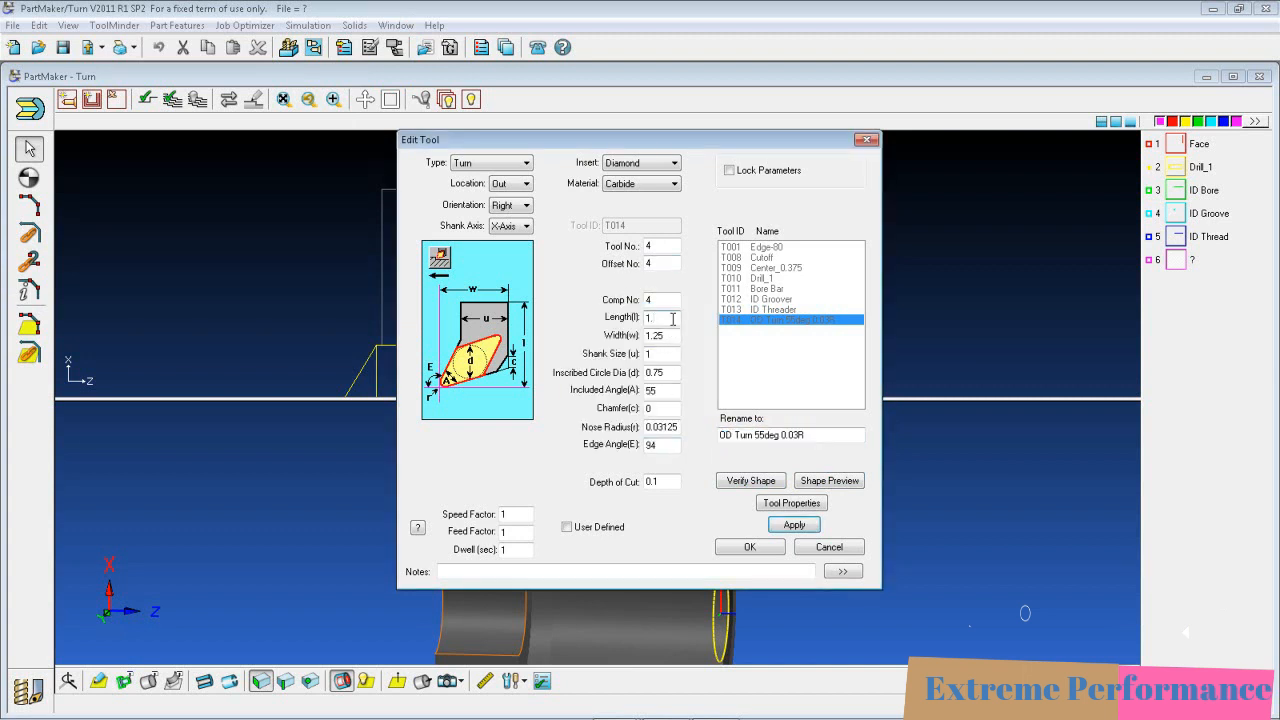
{"action": "left_click", "coordinate": [735, 480]}
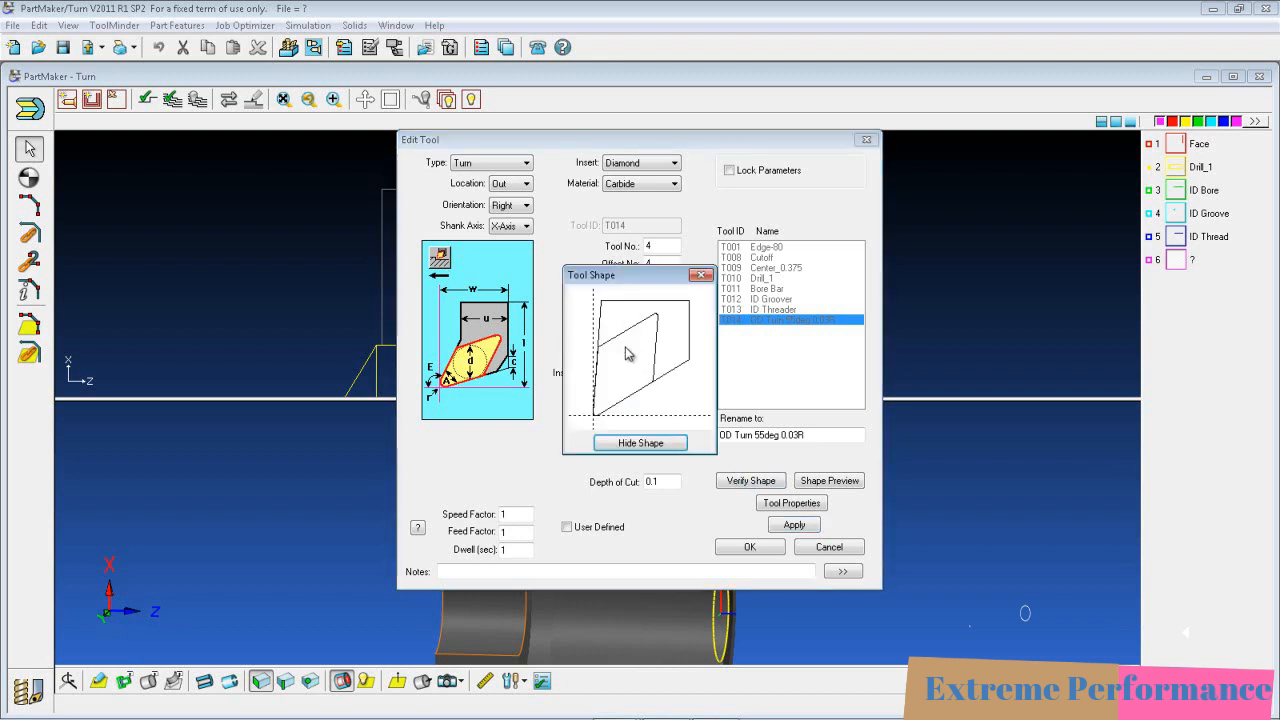
{"action": "left_click", "coordinate": [638, 443]}
{"action": "left_click", "coordinate": [818, 483]}
{"action": "left_click_drag", "start_coordinate": [312, 240], "coordinate": [326, 169]}
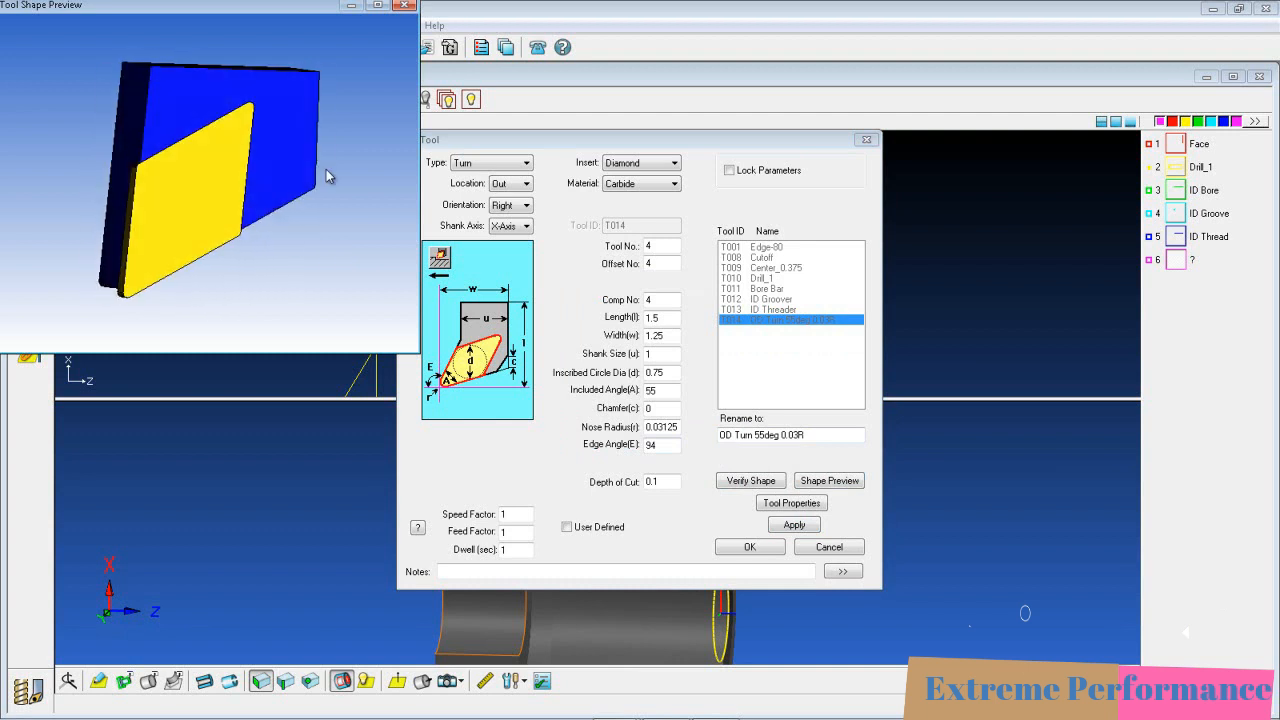
{"action": "left_click", "coordinate": [404, 5]}
Save the new tool, assign it to both roughing and finishing, and name the cycle OD Turn.
{"action": "left_click", "coordinate": [745, 546]}
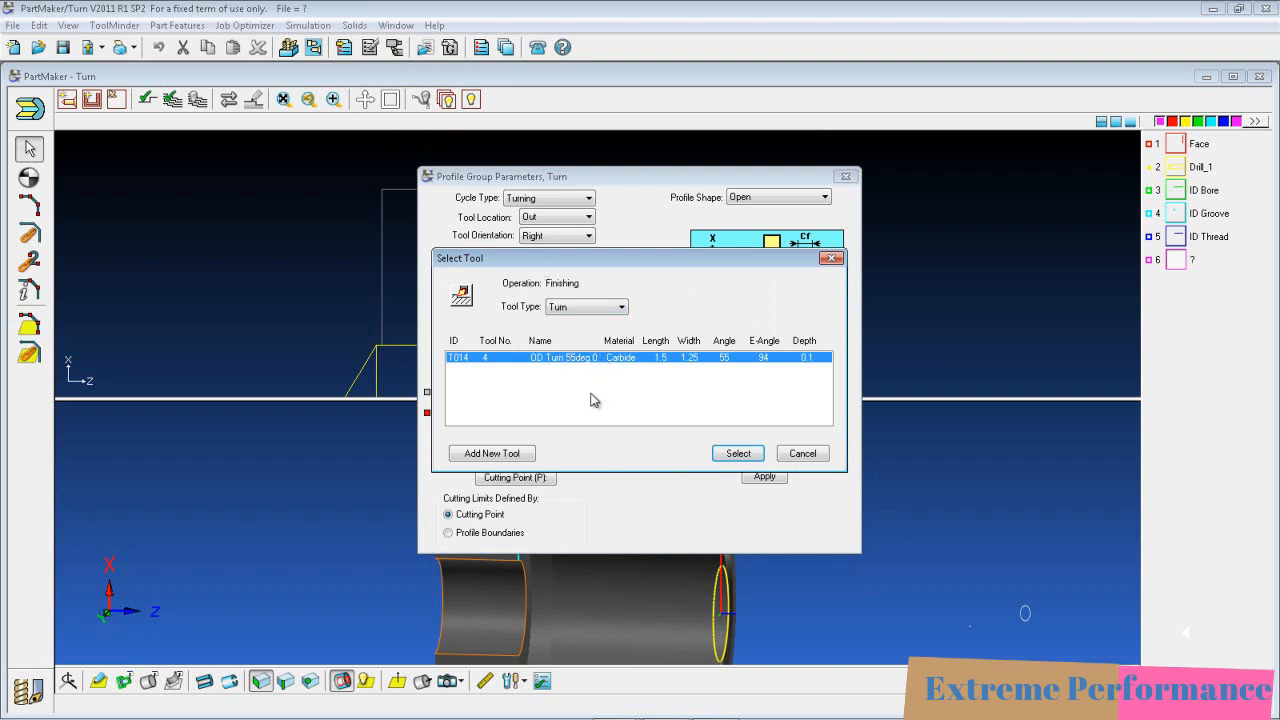
{"action": "left_click", "coordinate": [738, 455]}
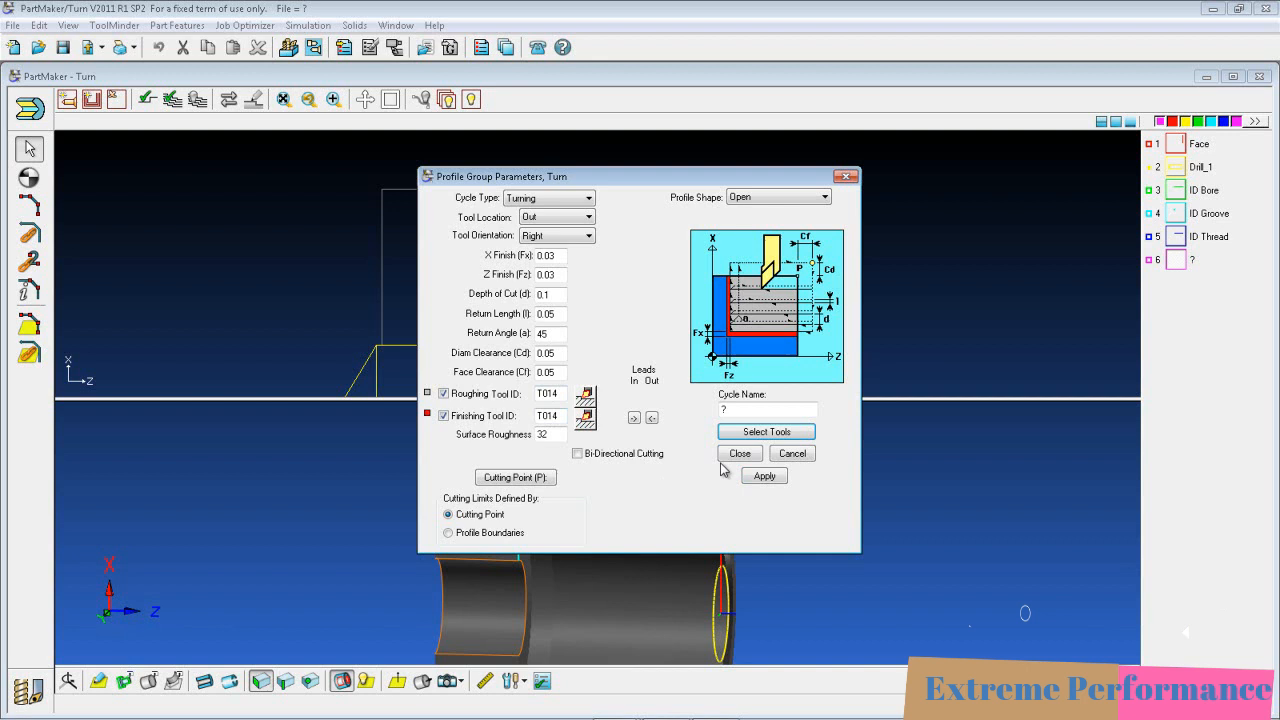
{"action": "key", "text": "Tab"}
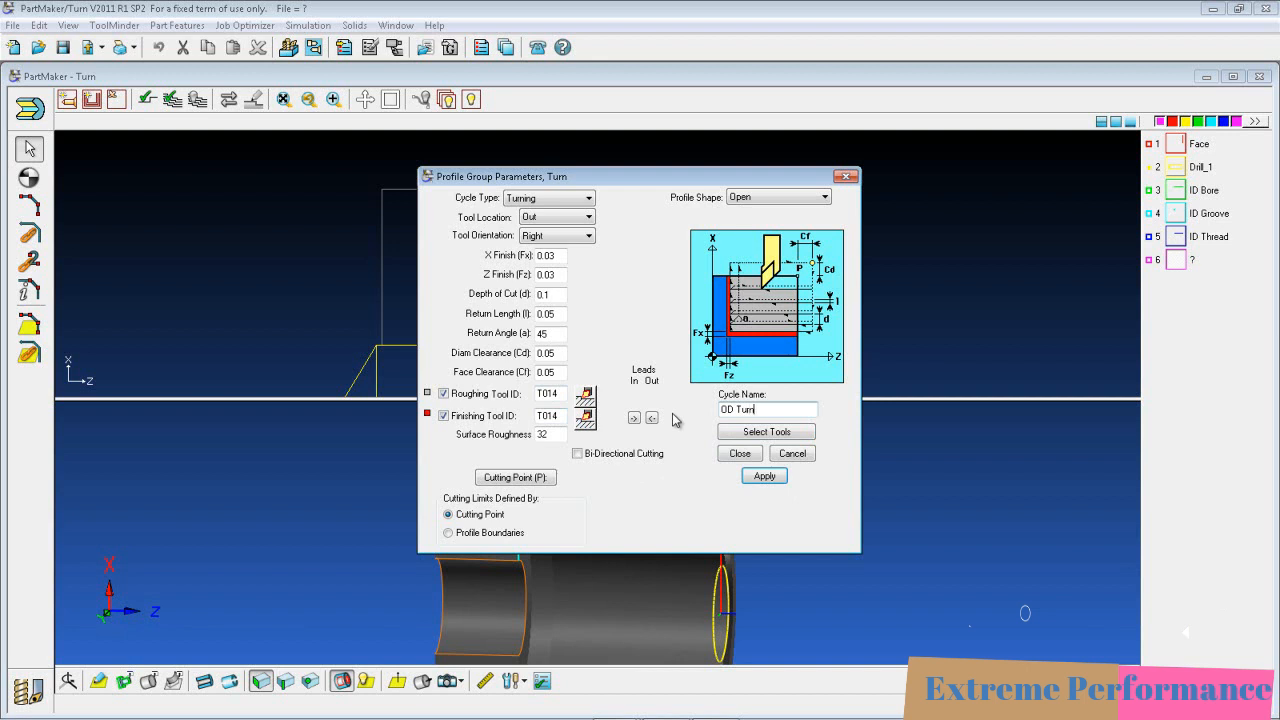
{"action": "left_click", "coordinate": [737, 455]}
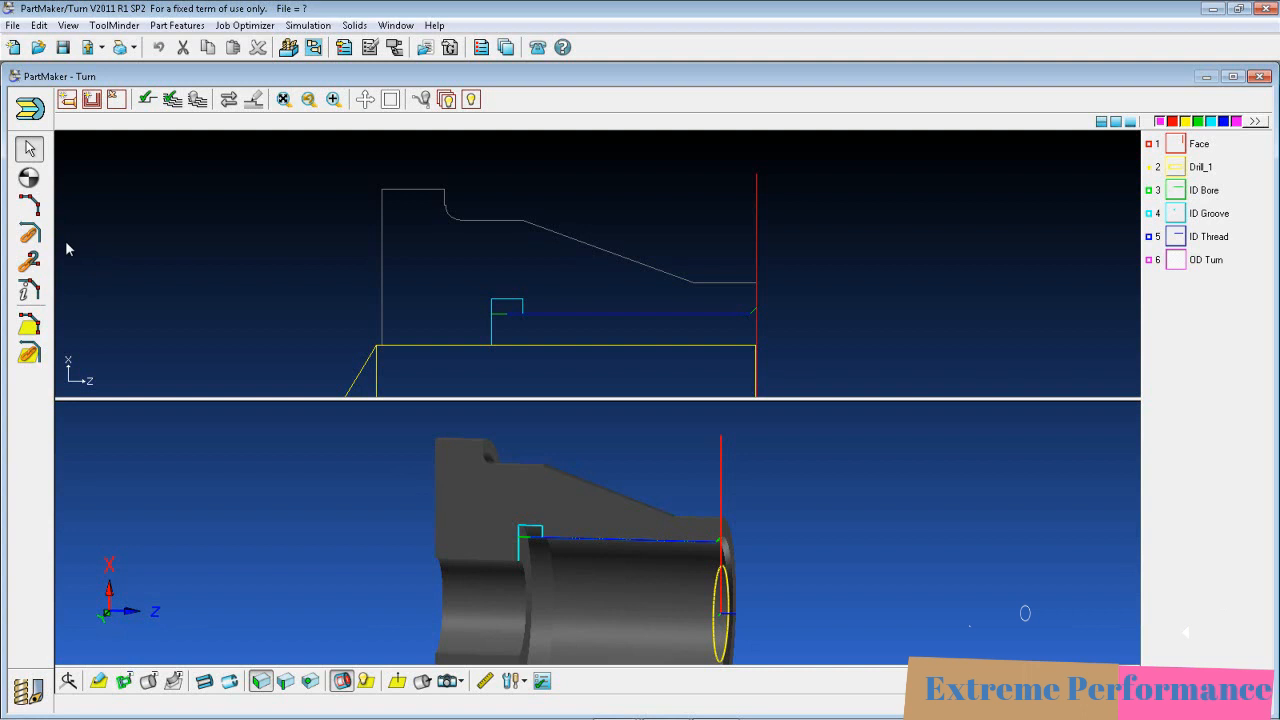
Chain the outer contour for the OD Turn cycle from the front face end to the large-diameter rear corner.
{"action": "left_click", "coordinate": [29, 261]}
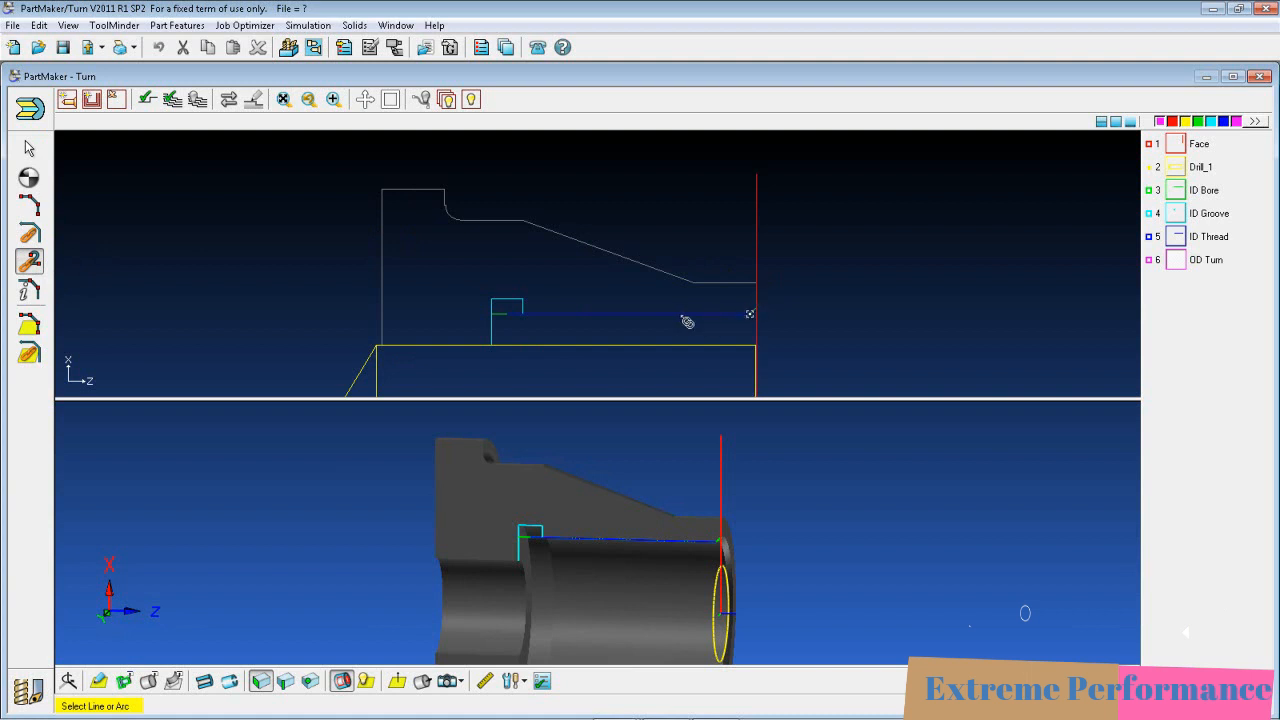
{"action": "left_click", "coordinate": [756, 284]}
{"action": "left_click", "coordinate": [385, 196]}
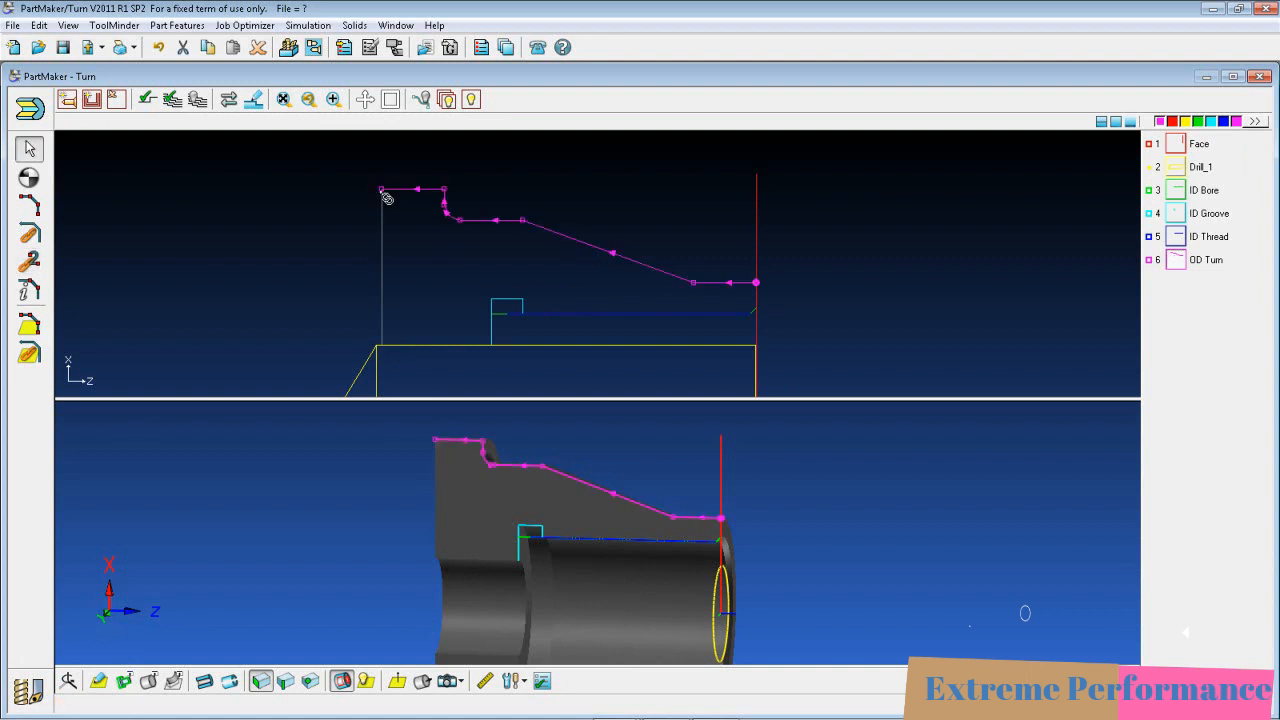
{"action": "left_click", "coordinate": [428, 252]}
Verify the OD Turn tool path against the stock boundaries, paying attention to the rear exit, and hide both.
{"action": "left_click", "coordinate": [150, 102]}
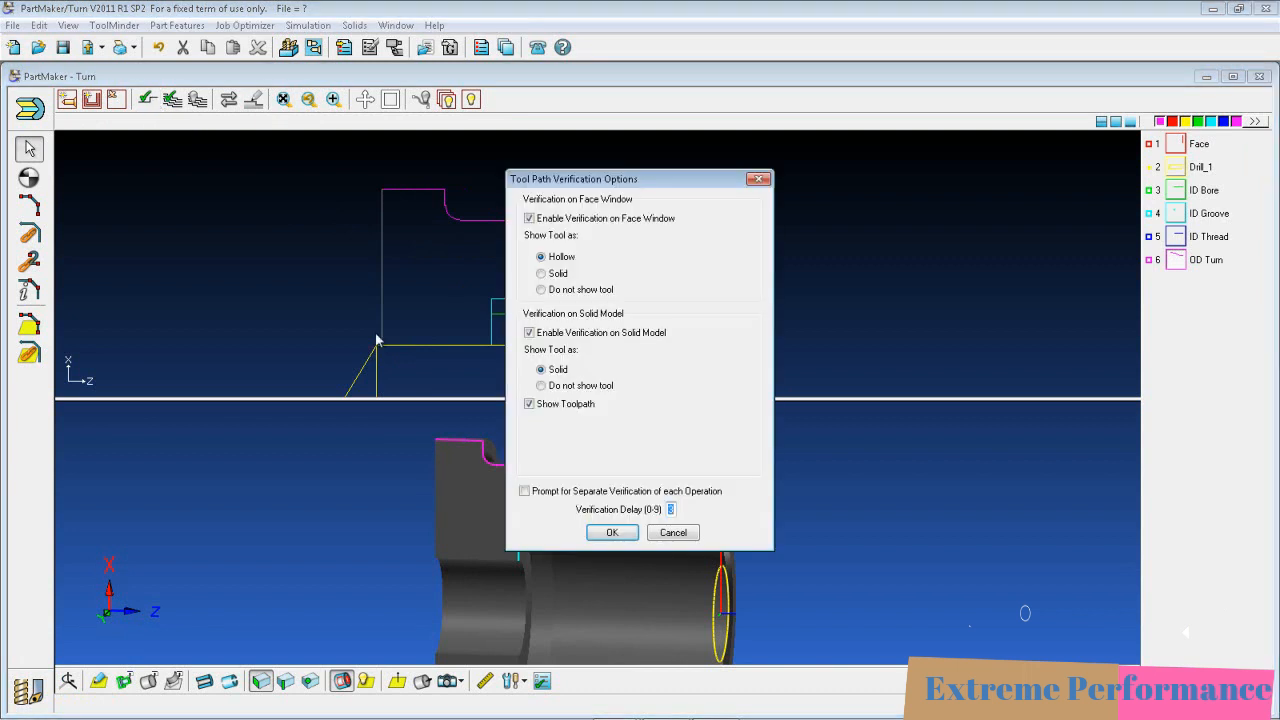
{"action": "left_click", "coordinate": [610, 532]}
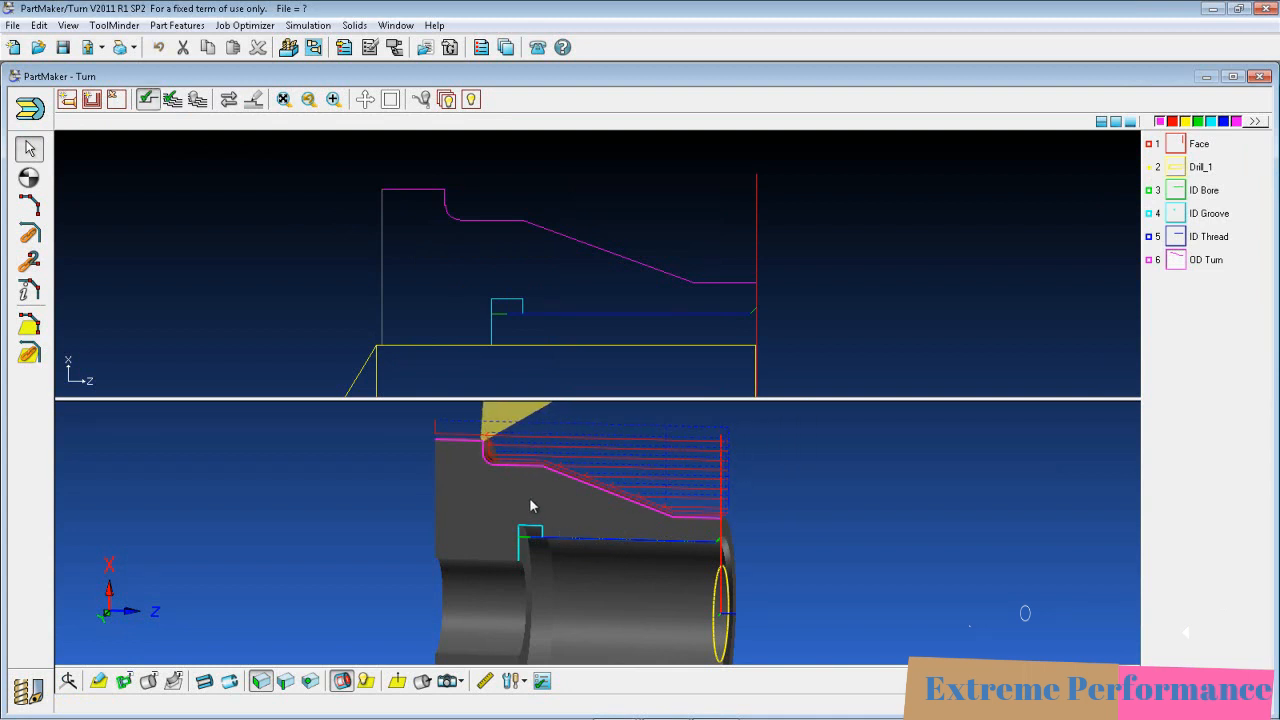
{"action": "mouse_move", "coordinate": [529, 497]}
{"action": "middle_mouse_down"}
{"action": "mouse_move", "coordinate": [453, 451]}
{"action": "mouse_move", "coordinate": [500, 553]}
{"action": "mouse_move", "coordinate": [471, 538]}
{"action": "middle_mouse_up"}
{"action": "scroll", "coordinate": [441, 447], "scroll_direction": "up", "scroll_amount": 3}
{"action": "scroll", "coordinate": [500, 553], "scroll_direction": "up", "scroll_amount": 4}
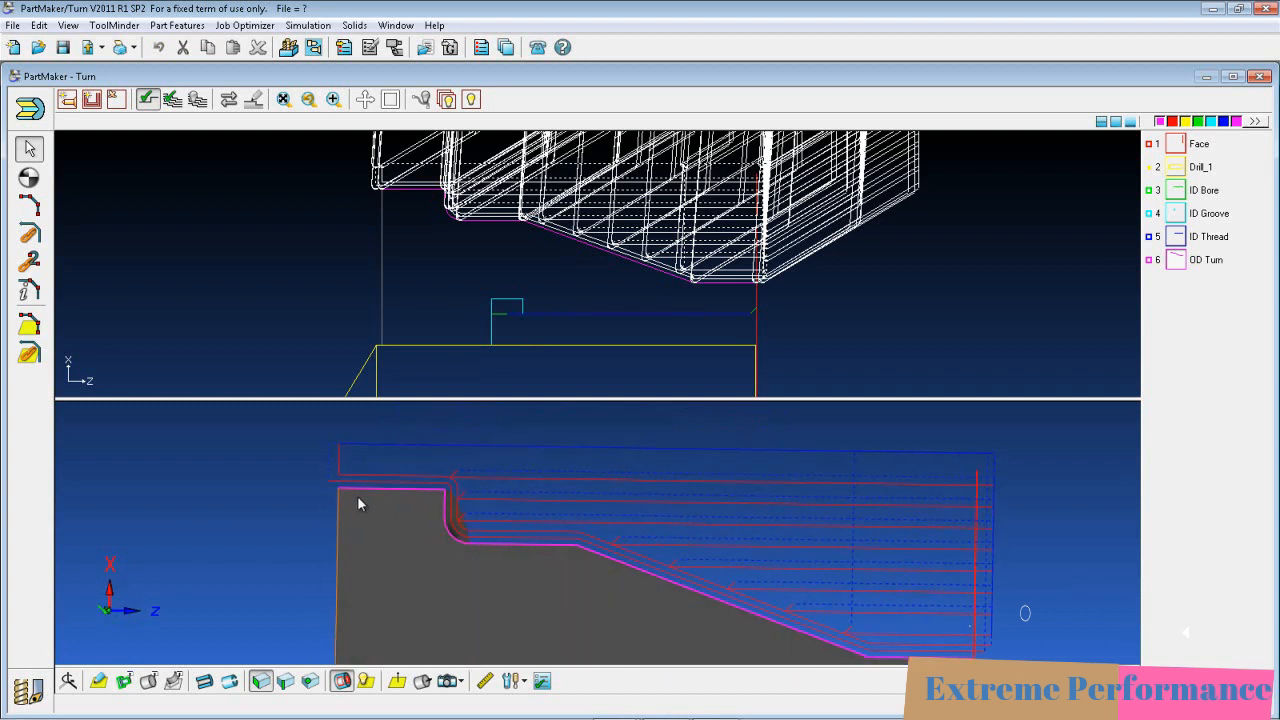
{"action": "left_click", "coordinate": [391, 101]}
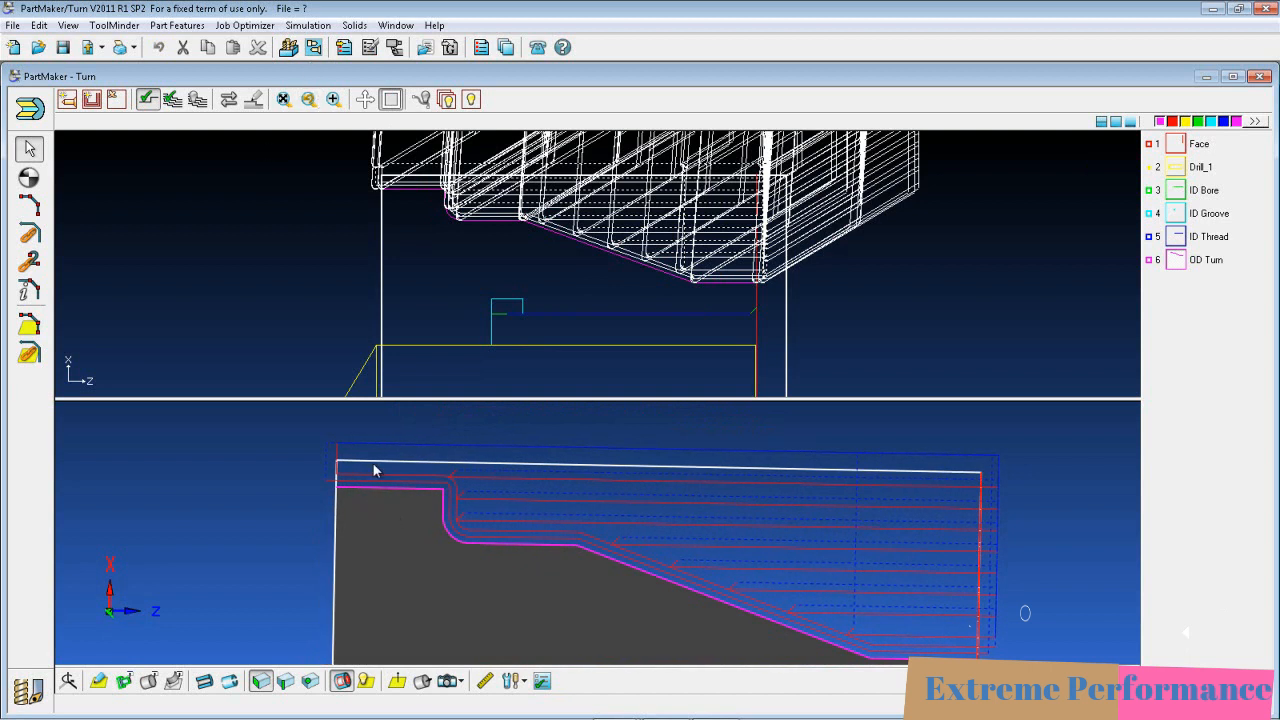
{"action": "scroll", "coordinate": [377, 435], "scroll_direction": "down", "scroll_amount": 1}
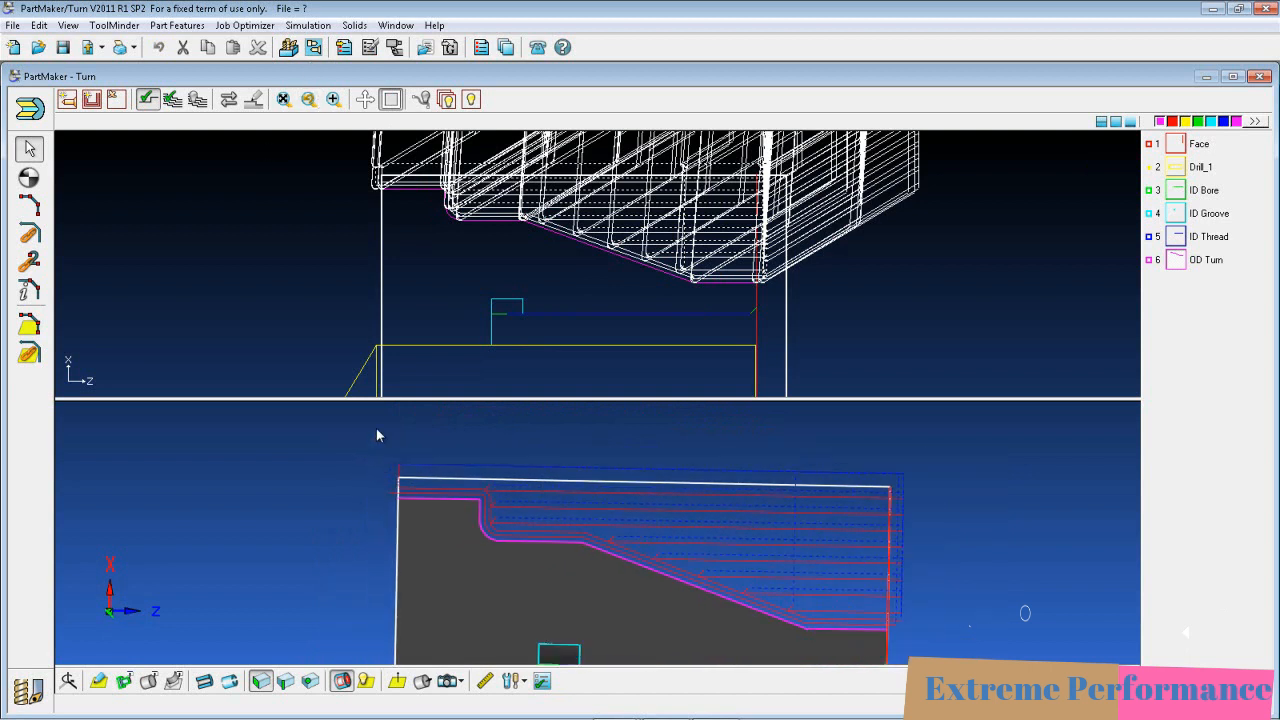
{"action": "left_click", "coordinate": [200, 100]}
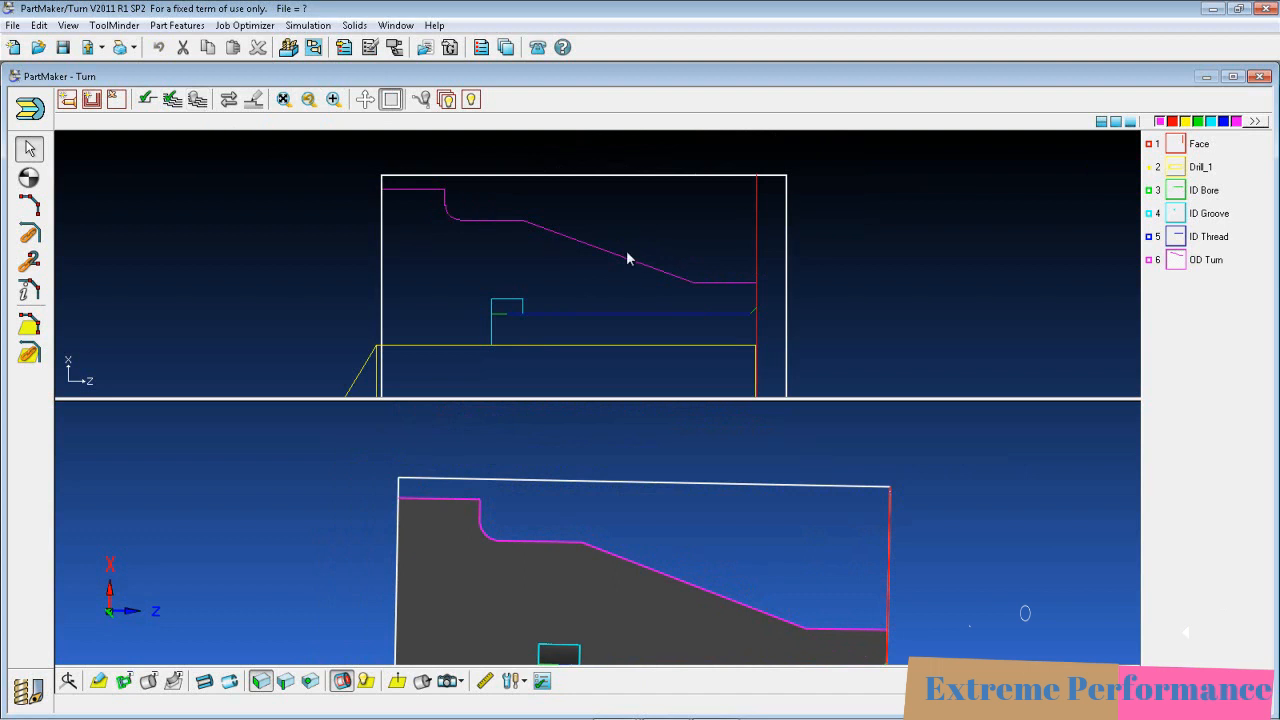
{"action": "left_click", "coordinate": [391, 100]}
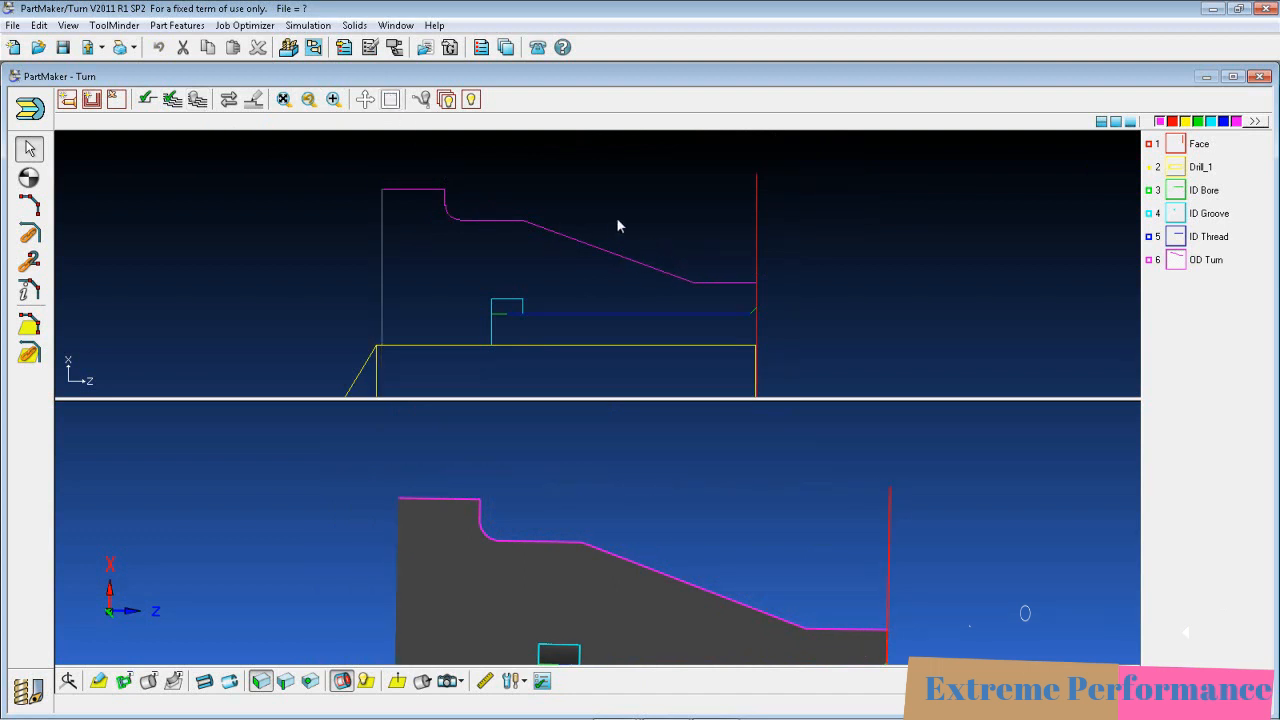
Display the cutting limits of the OD Turn cycle and hide them again.
{"action": "right_click", "coordinate": [615, 190]}
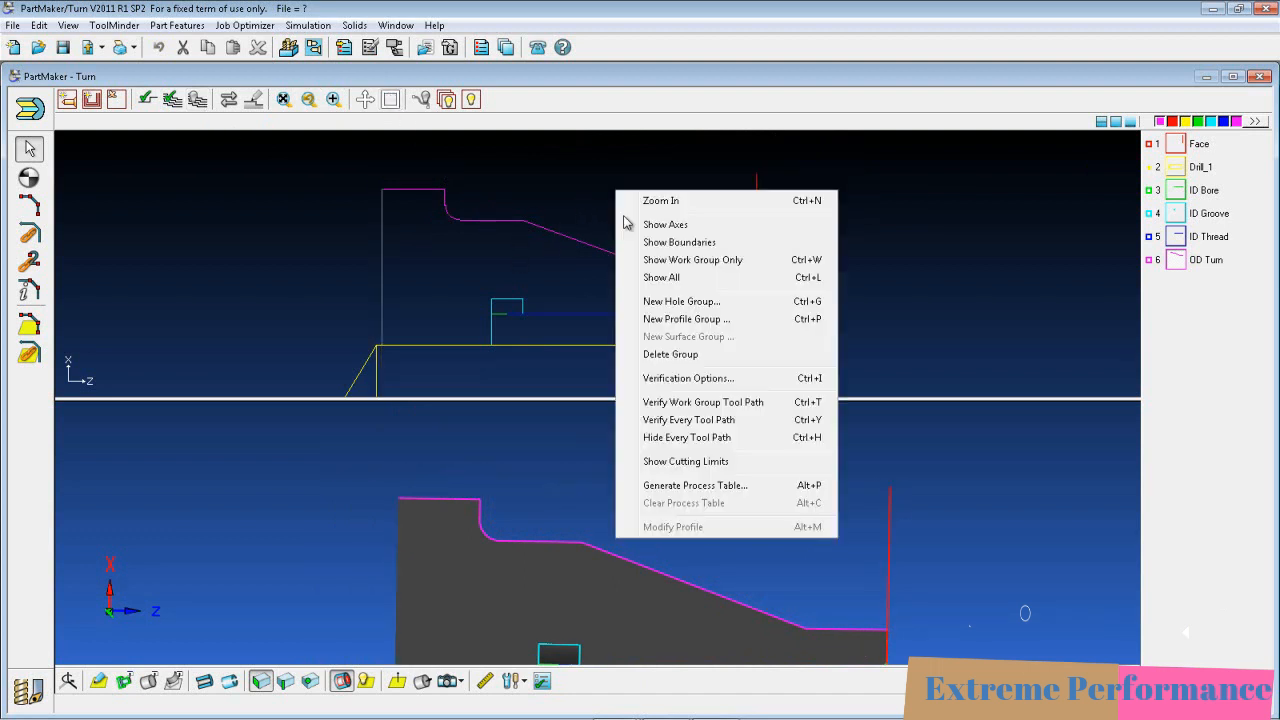
{"action": "left_click", "coordinate": [664, 461]}
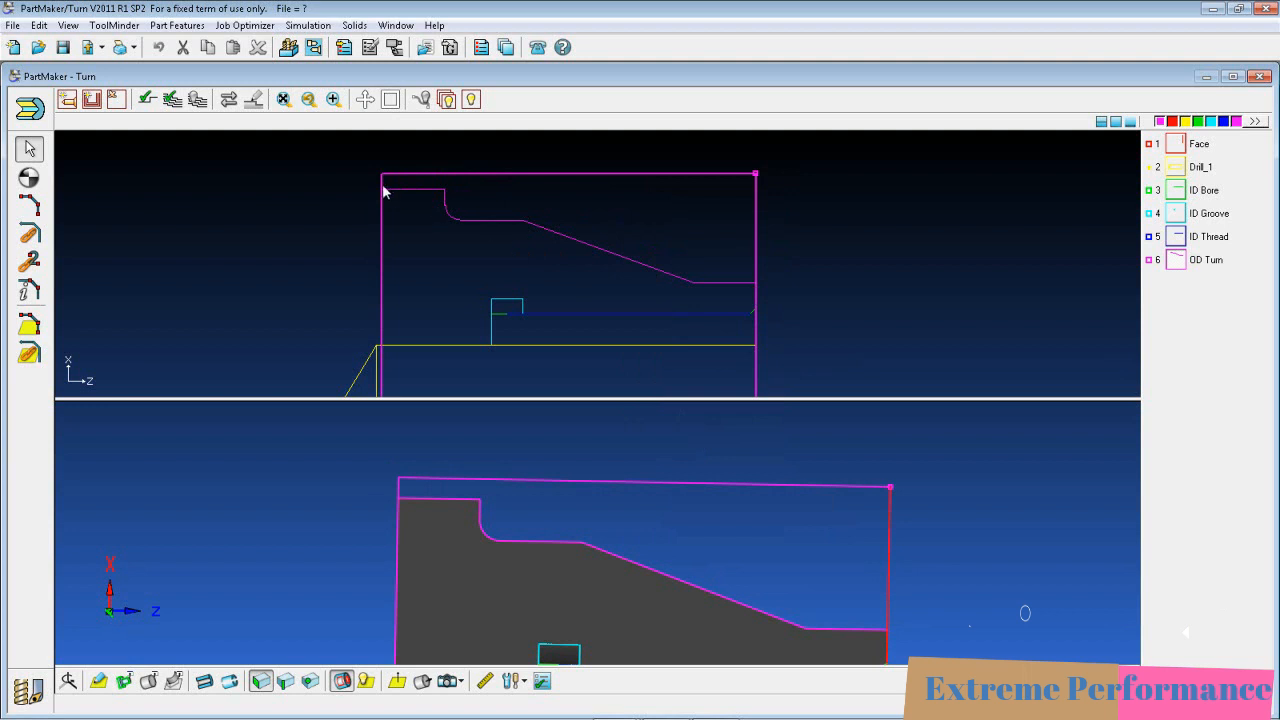
{"action": "right_click", "coordinate": [665, 220]}
{"action": "left_click", "coordinate": [707, 467]}
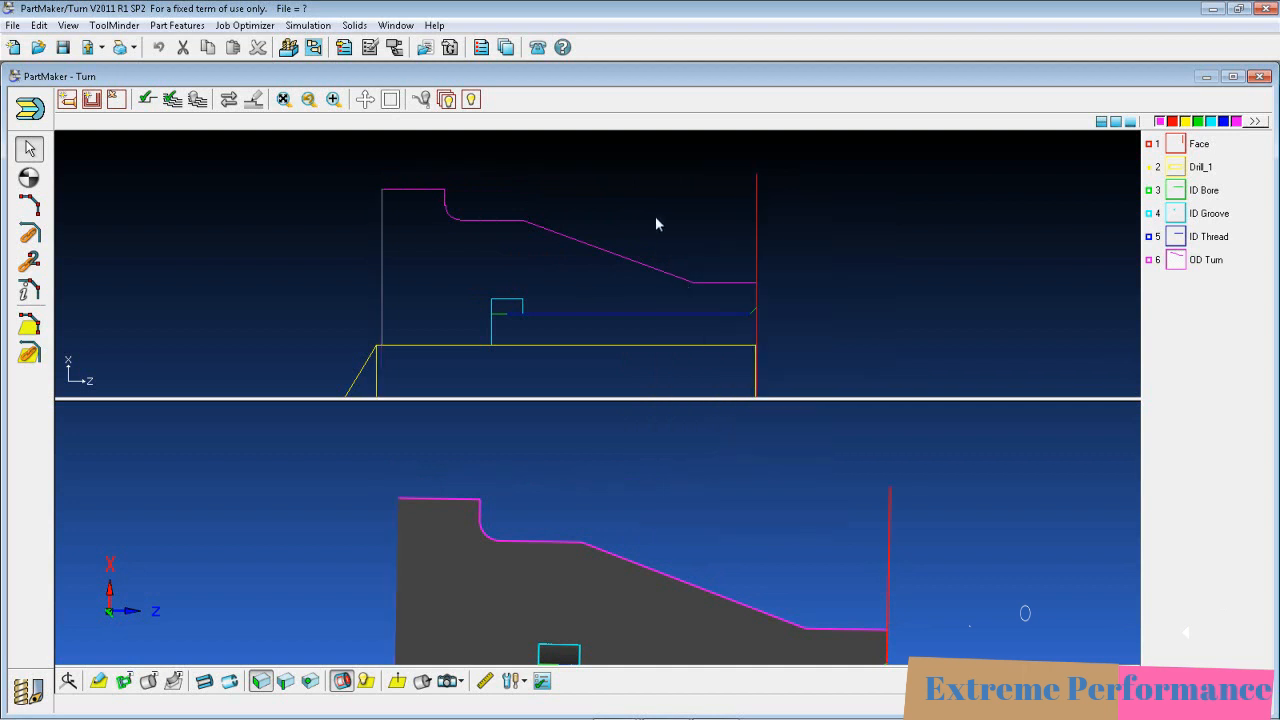
Set the OD Turn finishing lead-out to a line length of 0.1 and an angle of 45.
{"action": "double_click", "coordinate": [1185, 264]}
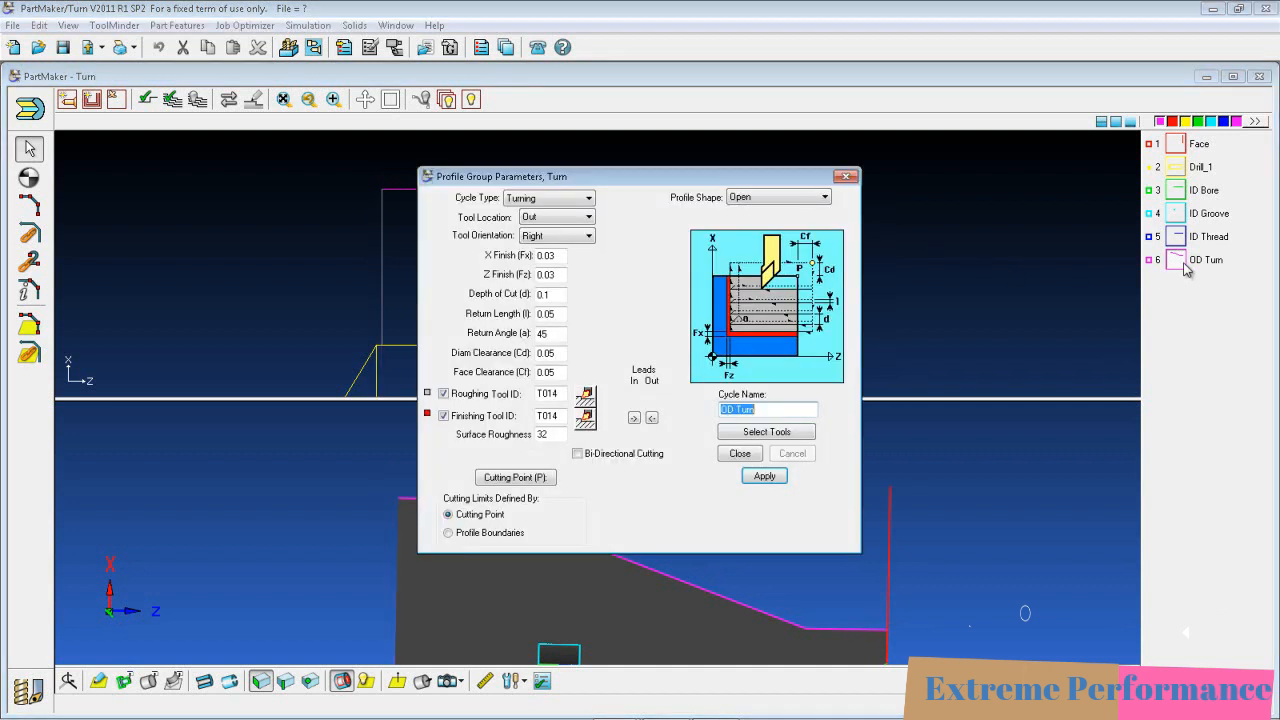
{"action": "left_click", "coordinate": [651, 417]}
{"action": "left_click", "coordinate": [626, 292]}
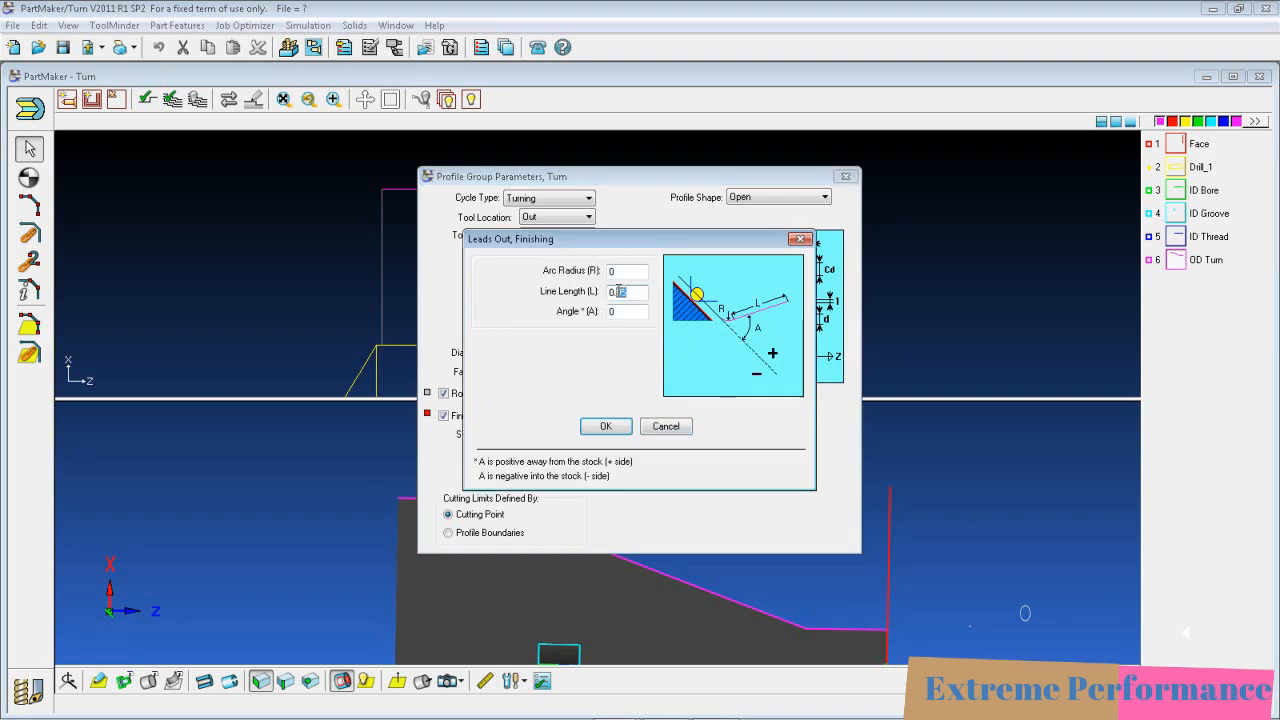
{"action": "type", "text": "0.1"}
{"action": "left_click", "coordinate": [621, 311]}
{"action": "type", "text": "45"}
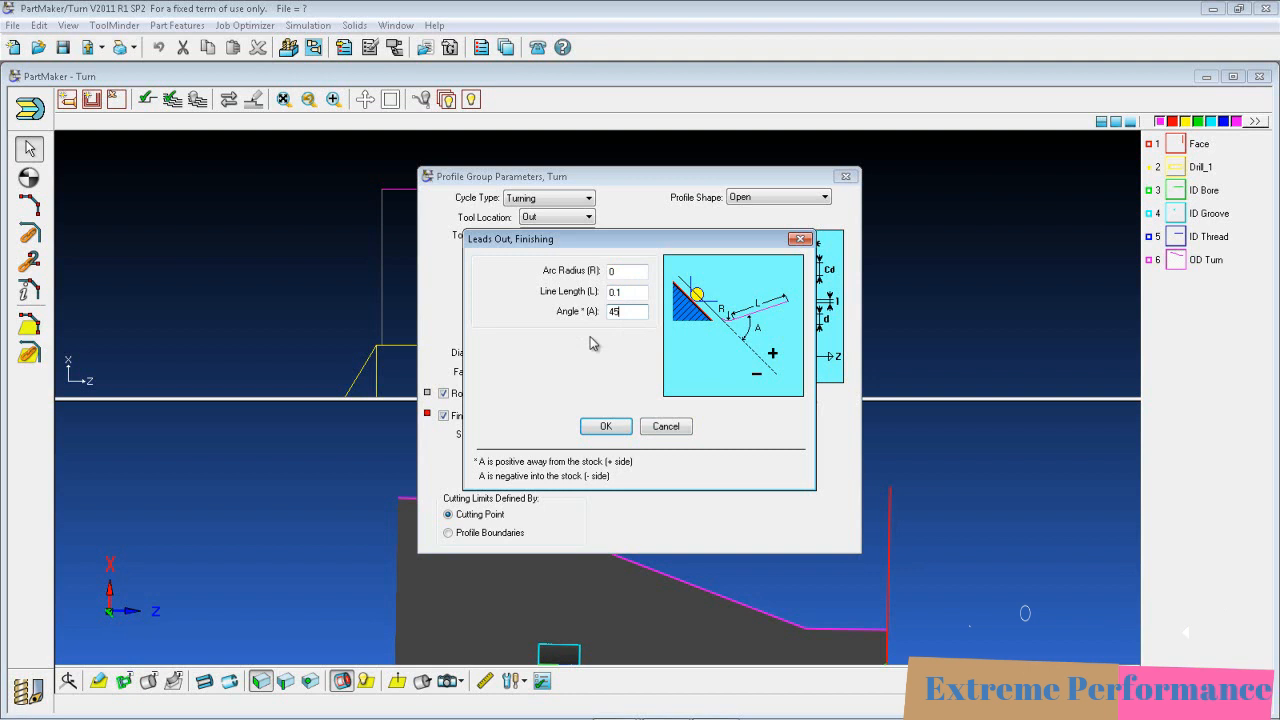
{"action": "left_click", "coordinate": [605, 426]}
{"action": "left_click", "coordinate": [739, 455]}
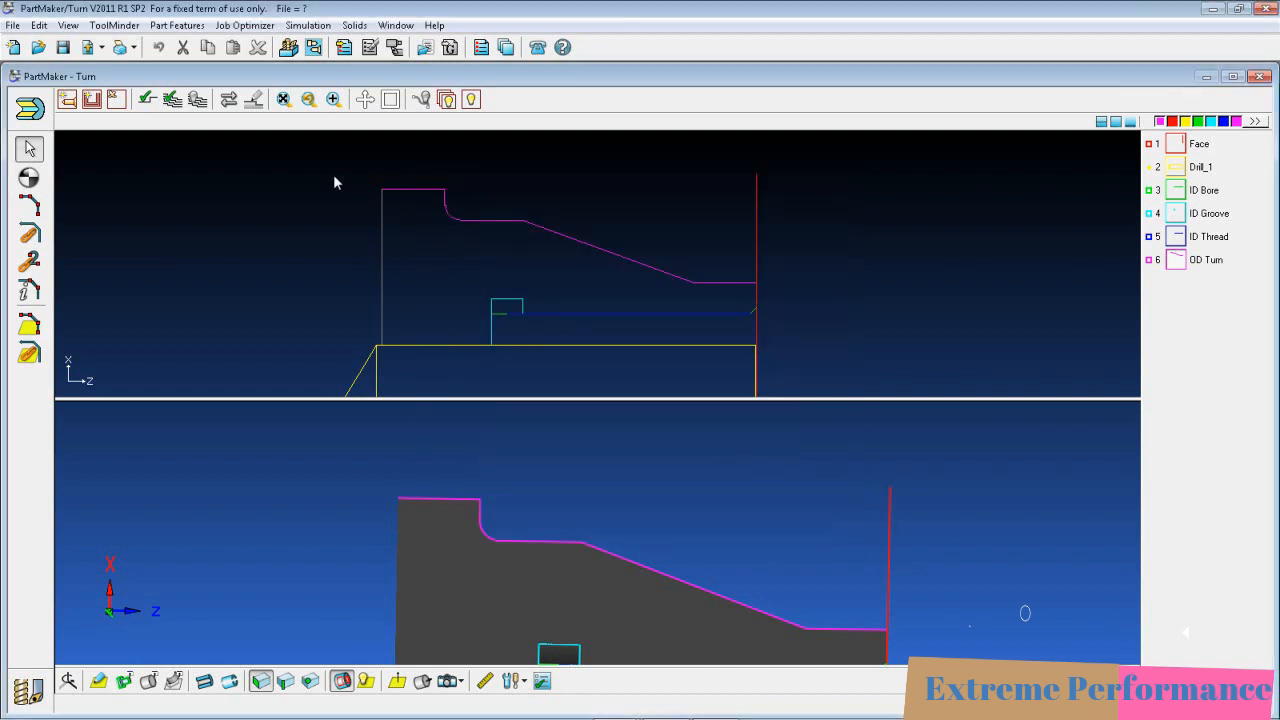
Verify the OD Turn tool path with the stock boundaries shown, examine the finishing lead-out closely, and hide the tool path.
{"action": "left_click", "coordinate": [147, 100]}
{"action": "left_click", "coordinate": [606, 524]}
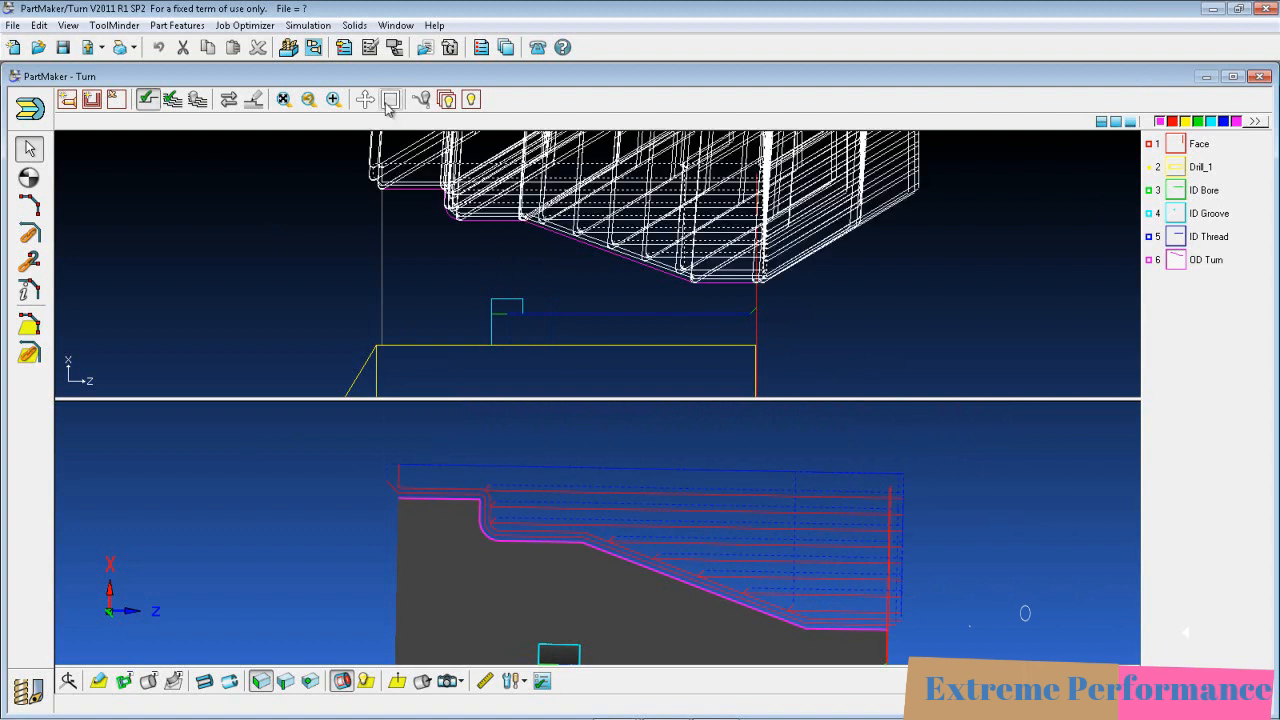
{"action": "scroll", "coordinate": [384, 503], "scroll_direction": "up", "scroll_amount": 5}
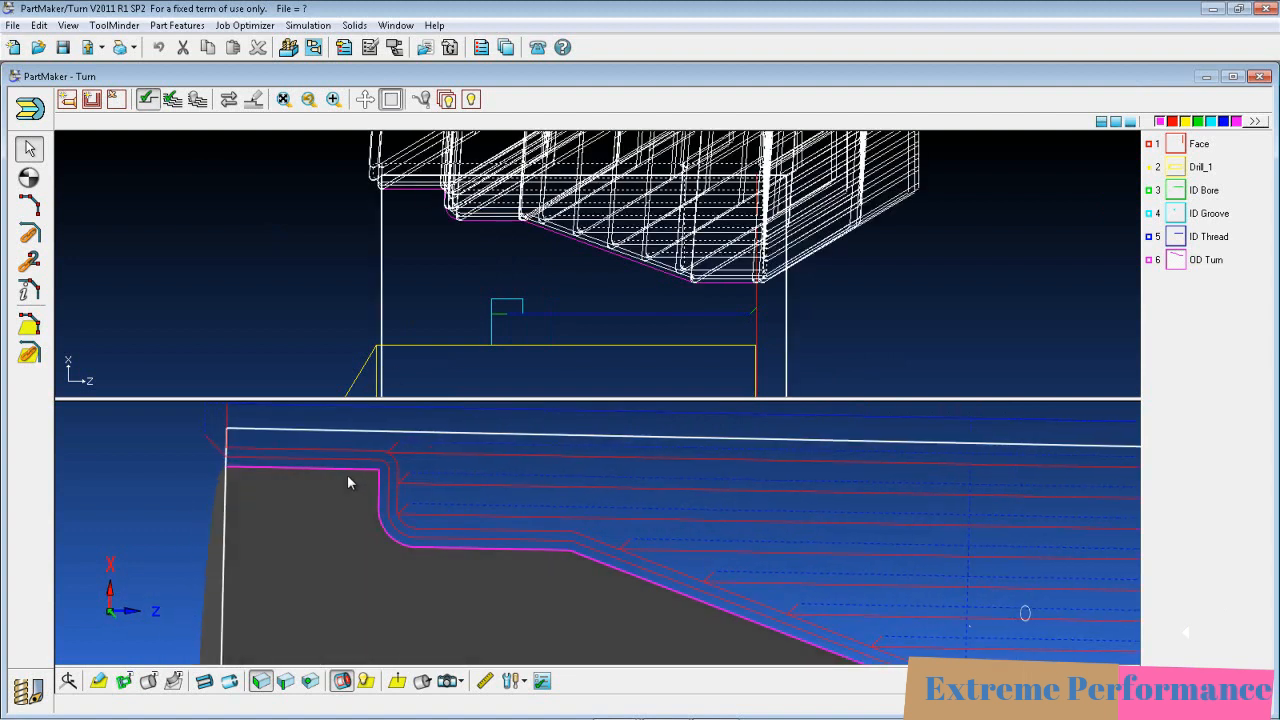
{"action": "middle_click_drag", "start_coordinate": [348, 476], "coordinate": [333, 536], "text": "shift"}
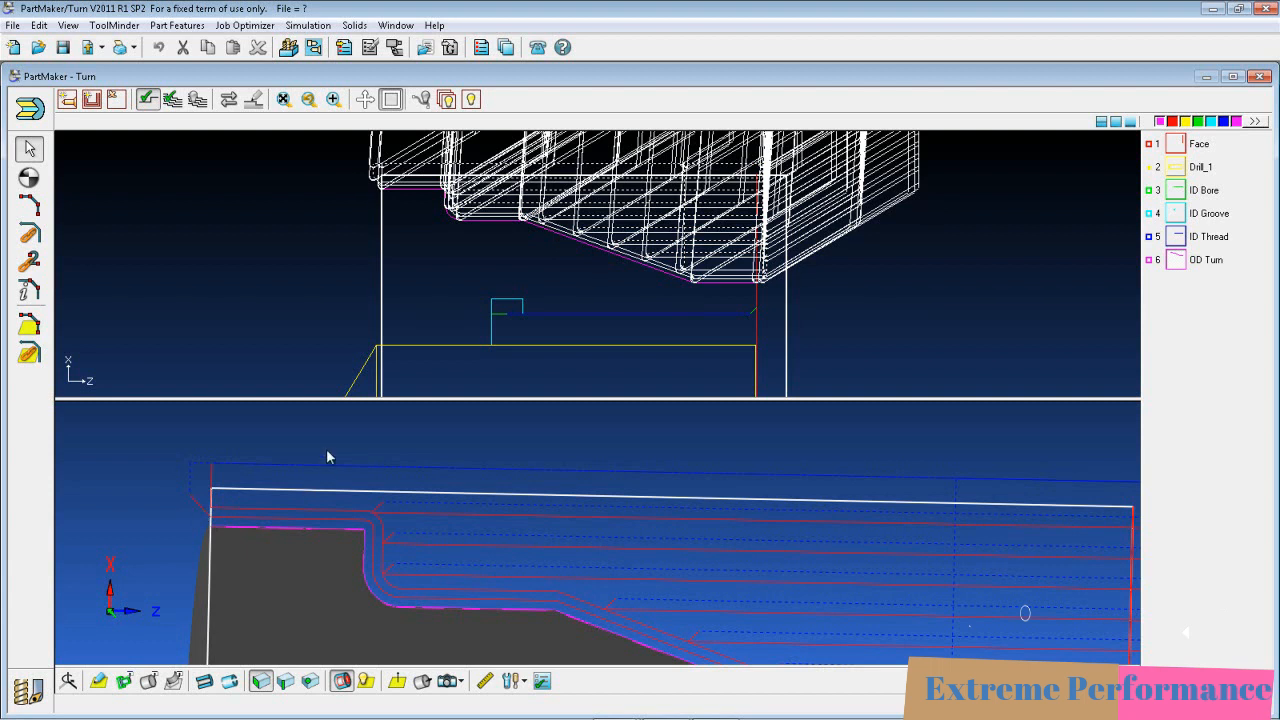
{"action": "left_click", "coordinate": [199, 102]}
{"action": "scroll", "coordinate": [314, 456], "scroll_direction": "down", "scroll_amount": 2}
{"action": "scroll", "coordinate": [314, 460], "scroll_direction": "down", "scroll_amount": 1}
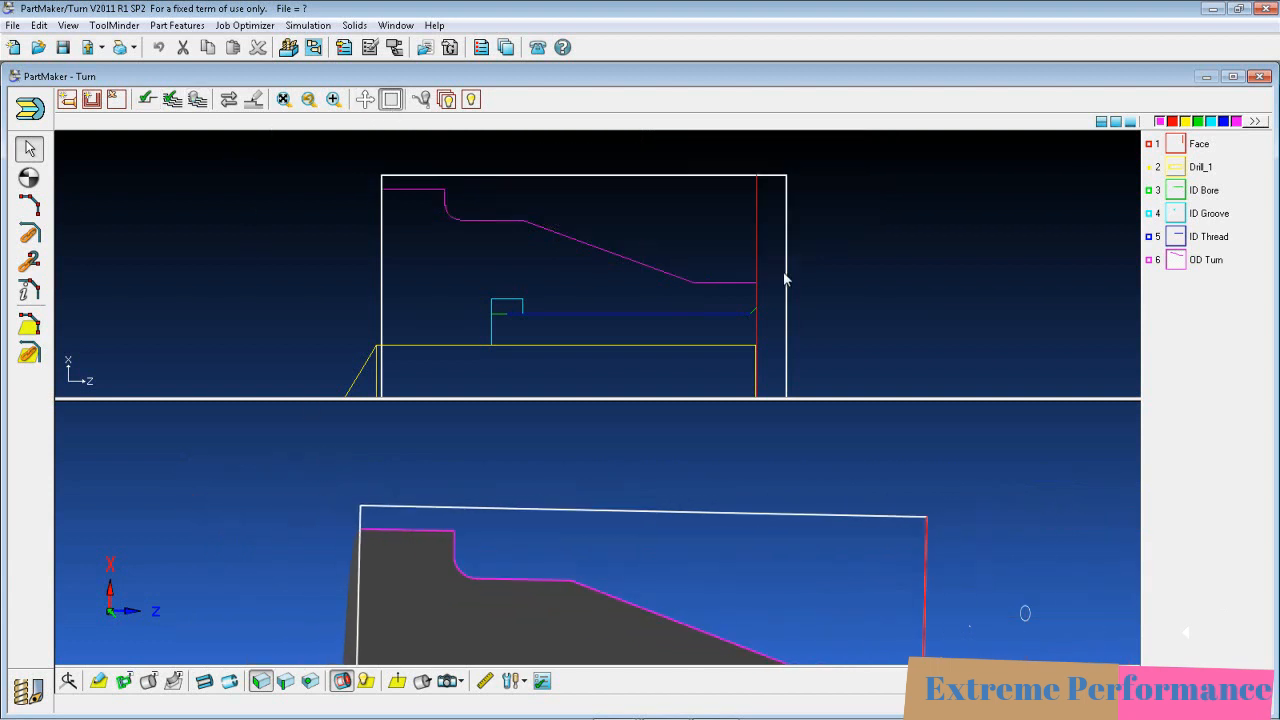
Lengthen the lead-out line of the OD Turn finishing pass and save the cycle parameters.
{"action": "double_click", "coordinate": [1205, 260]}
{"action": "left_click", "coordinate": [652, 418]}
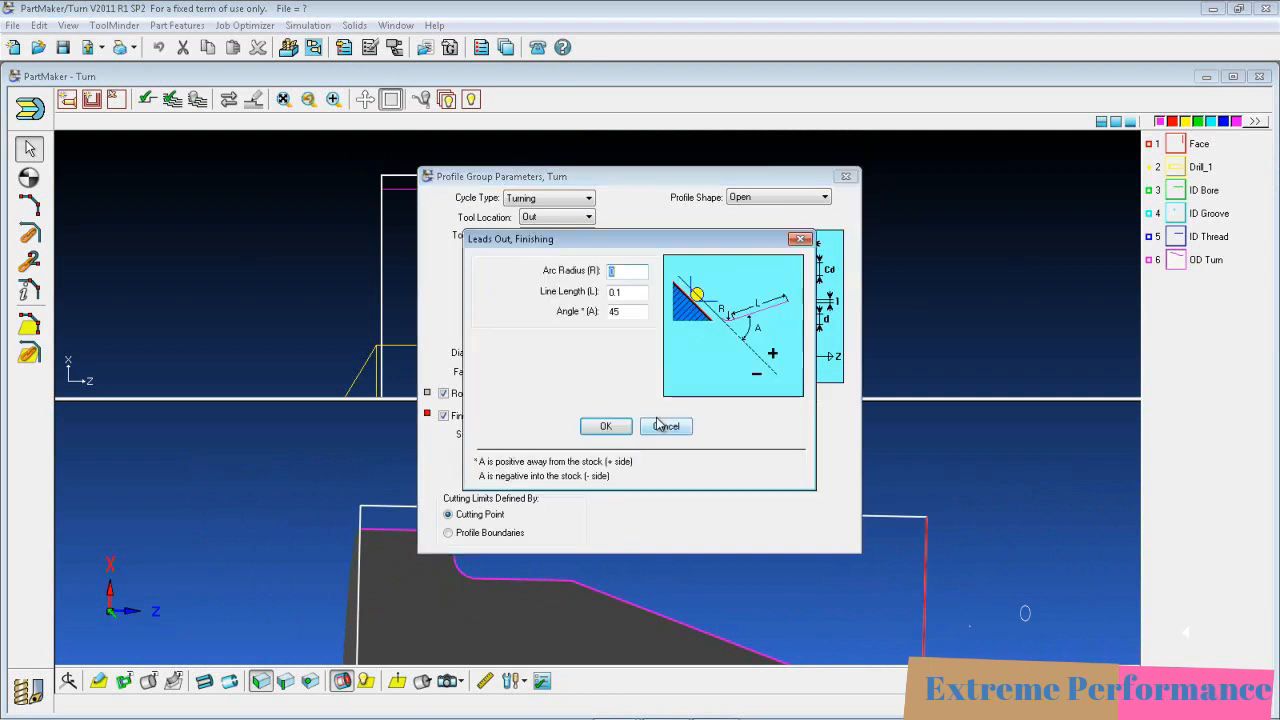
{"action": "left_click", "coordinate": [639, 292]}
{"action": "left_click", "coordinate": [606, 426]}
{"action": "left_click", "coordinate": [737, 451]}
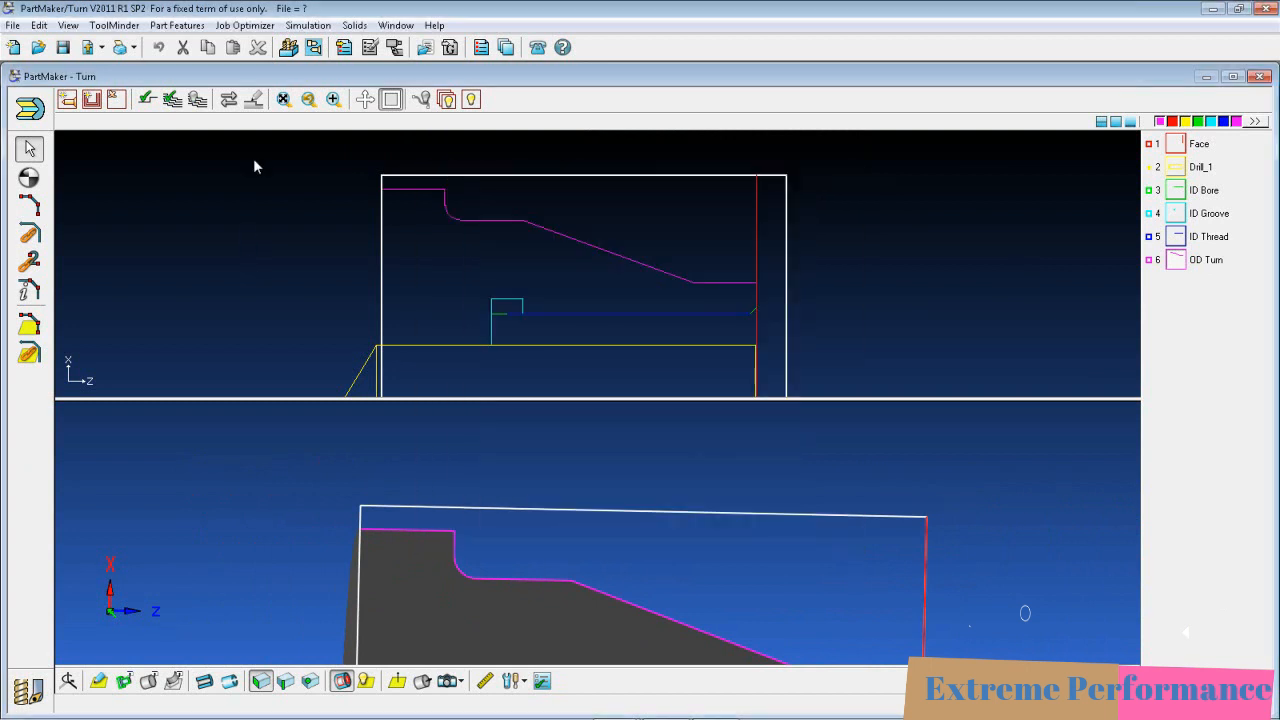
Recheck the OD Turn tool path and its longer lead-out against the stock boundaries, and hide the display.
{"action": "left_click", "coordinate": [147, 99]}
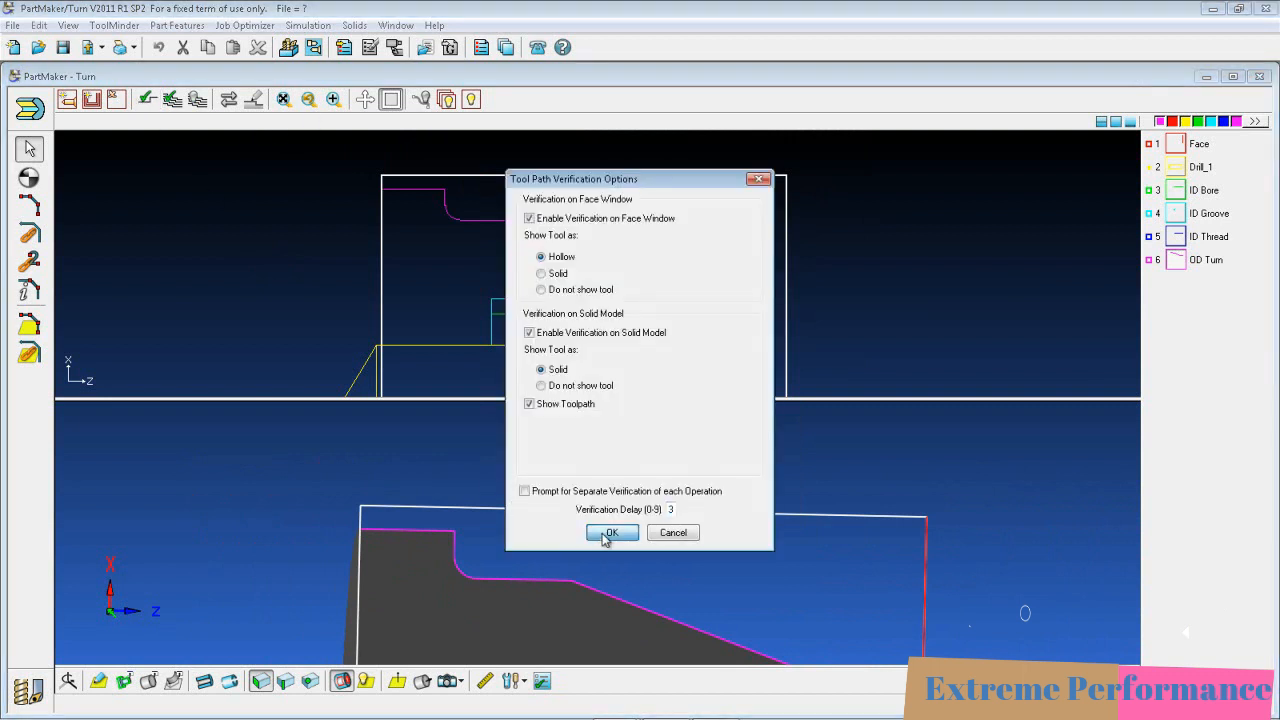
{"action": "left_click", "coordinate": [605, 535]}
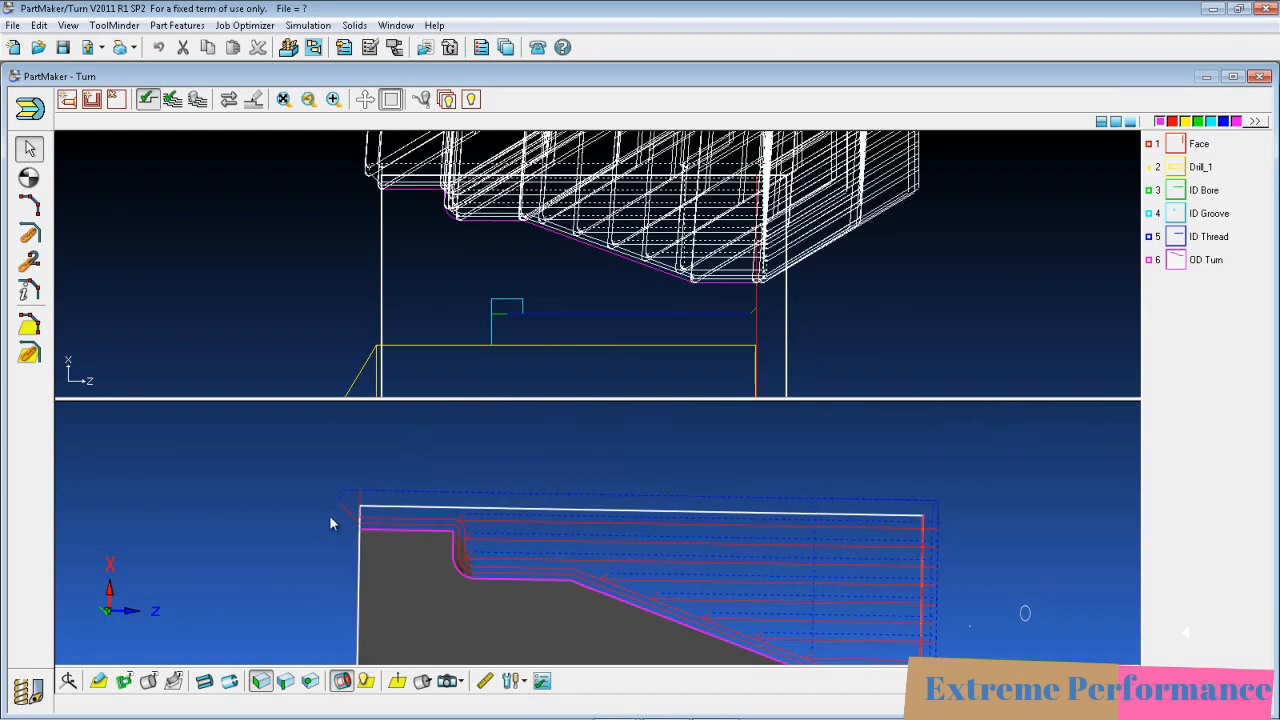
{"action": "left_click", "coordinate": [199, 100]}
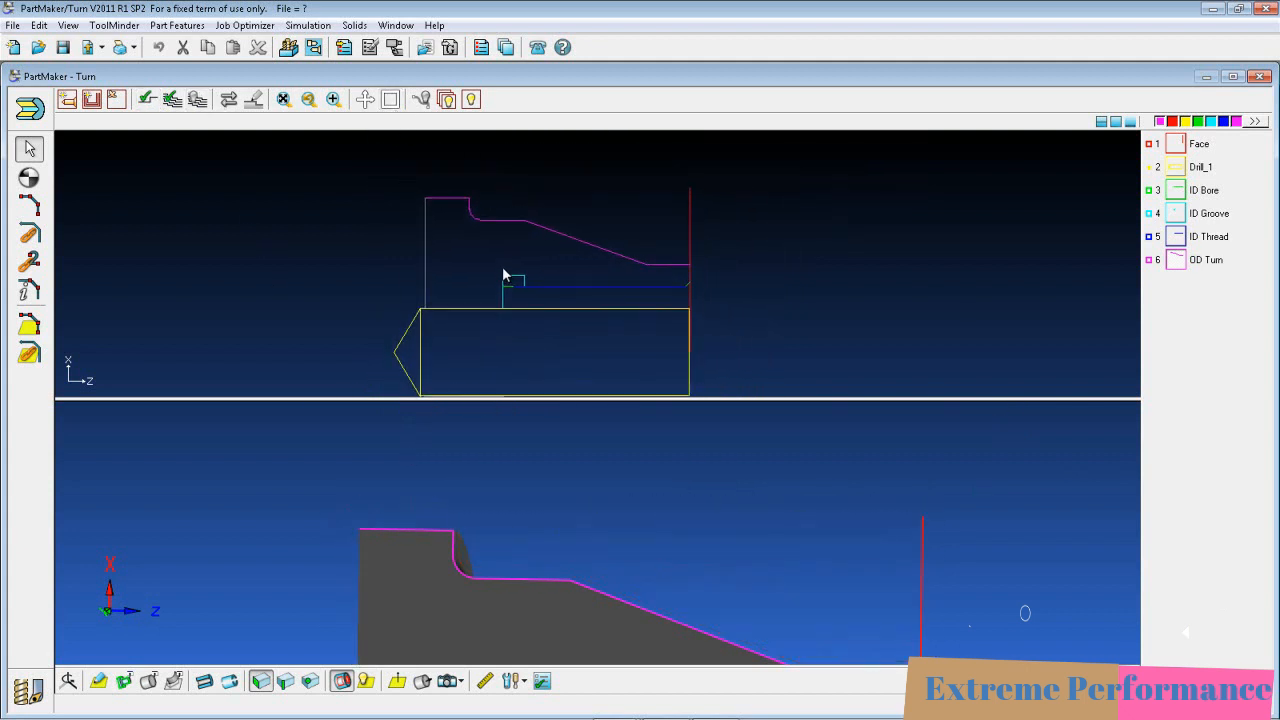
Set the colour for the next group to orange.
{"action": "scroll", "coordinate": [562, 514], "scroll_direction": "down", "scroll_amount": 3}
{"action": "middle_click_drag", "start_coordinate": [567, 583], "coordinate": [524, 424], "text": "shift"}
{"action": "middle_click_drag", "start_coordinate": [524, 424], "coordinate": [543, 485]}
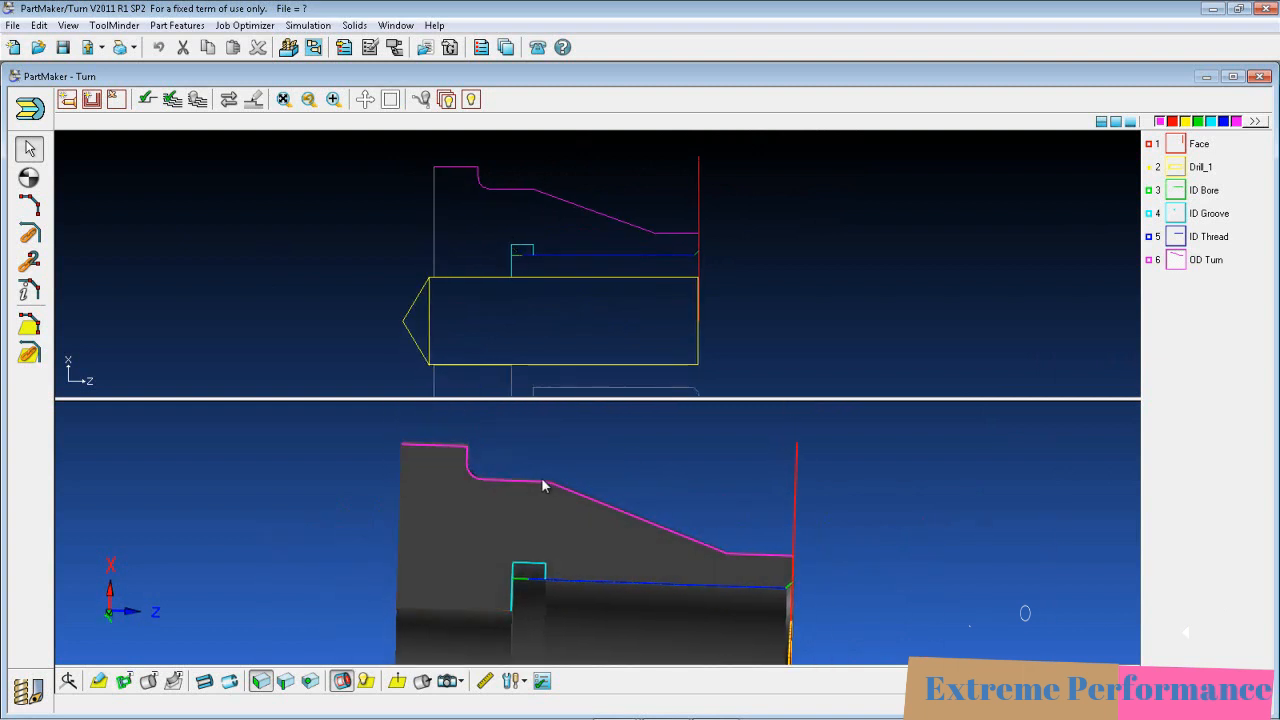
{"action": "left_click", "coordinate": [1256, 121]}
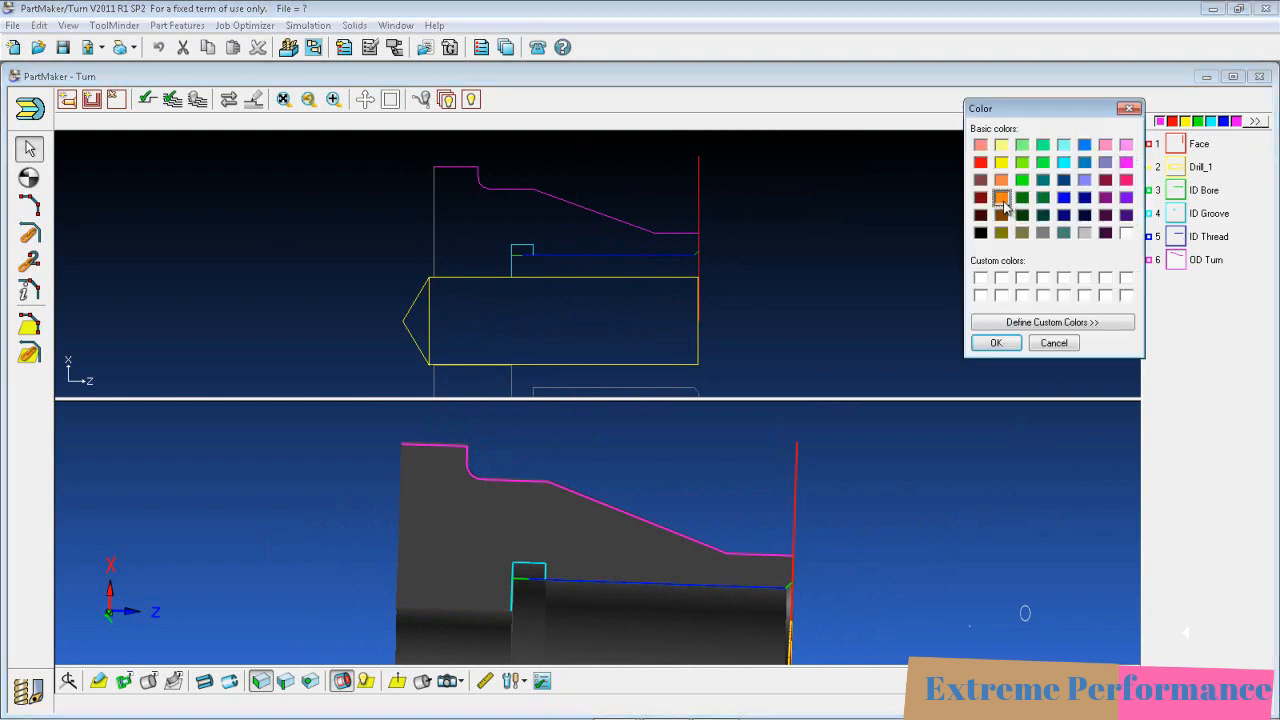
{"action": "left_click", "coordinate": [997, 343]}
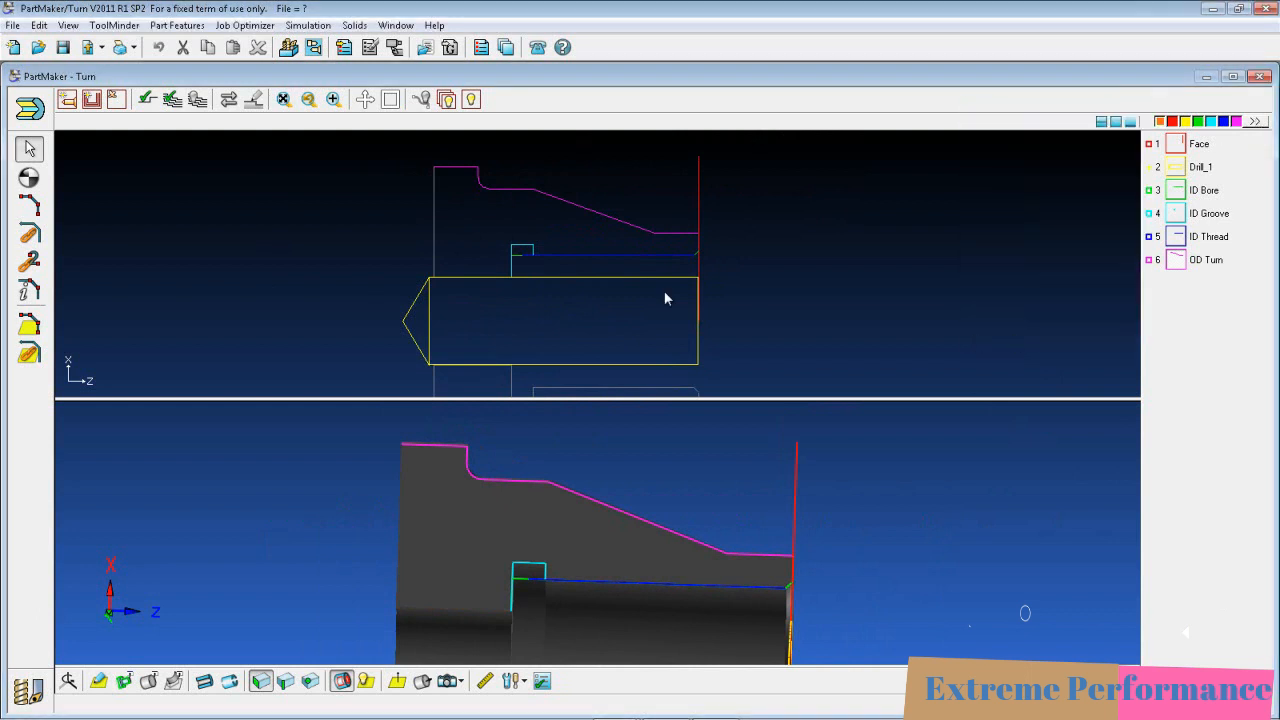
Create a Cut-Off profile group named Cut Off with the T008 Cutoff groove tool, and verify its tool path.
{"action": "left_click", "coordinate": [91, 101]}
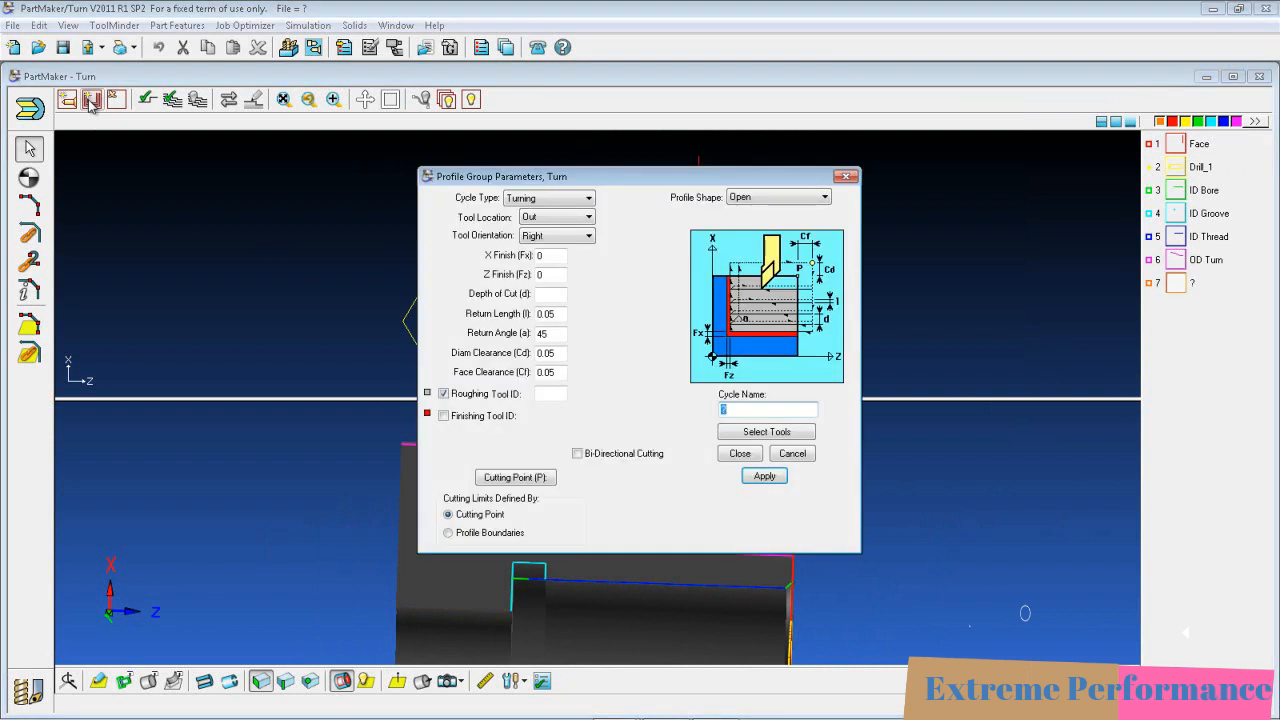
{"action": "left_click", "coordinate": [586, 199]}
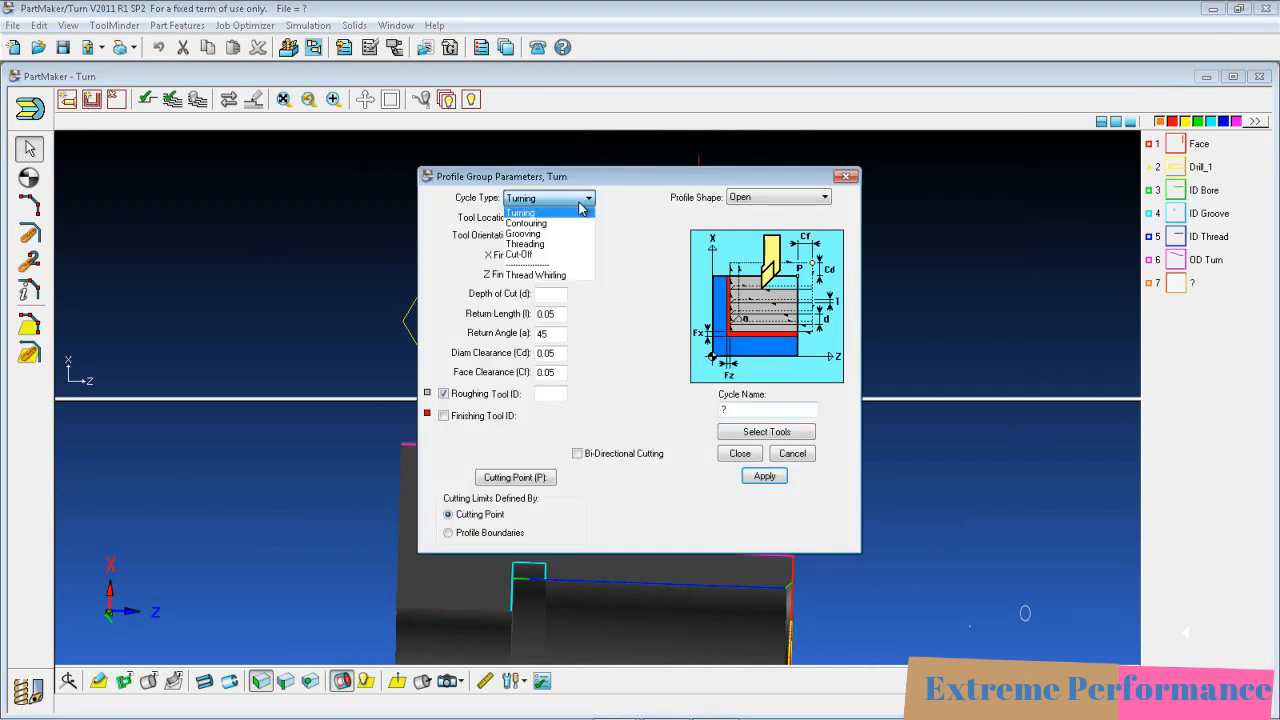
{"action": "left_click", "coordinate": [568, 254]}
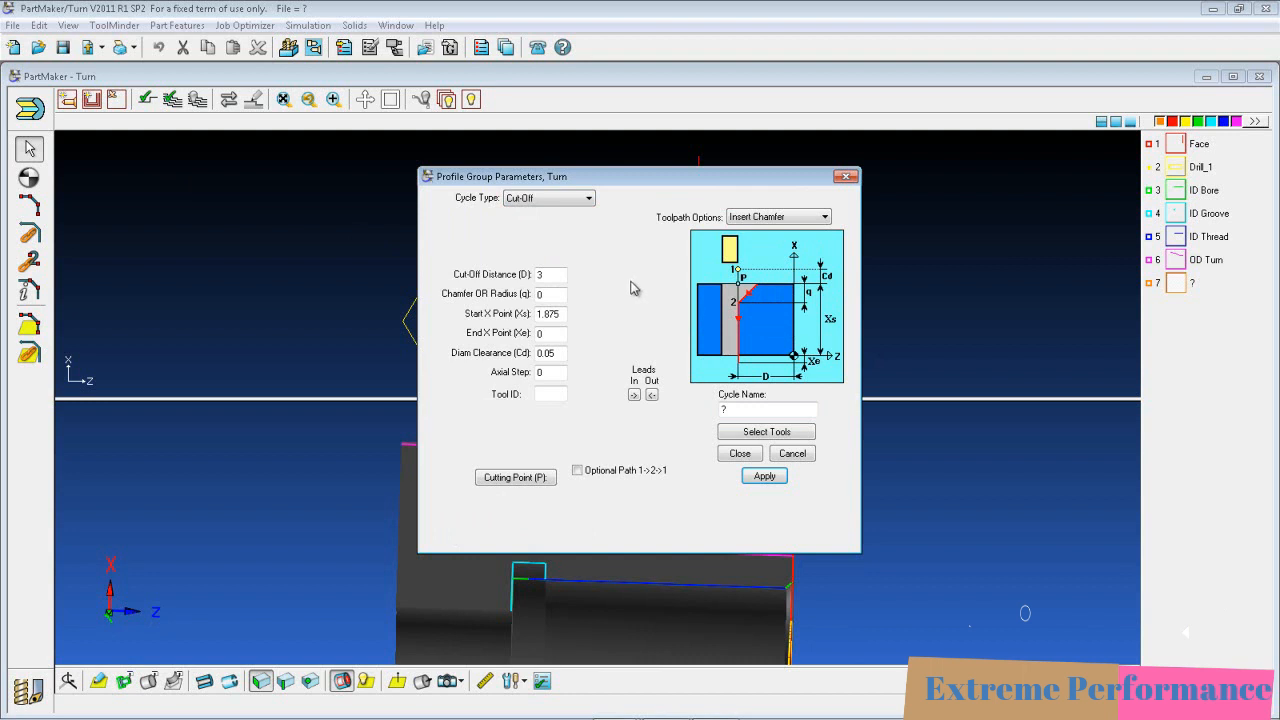
{"action": "left_click", "coordinate": [745, 438]}
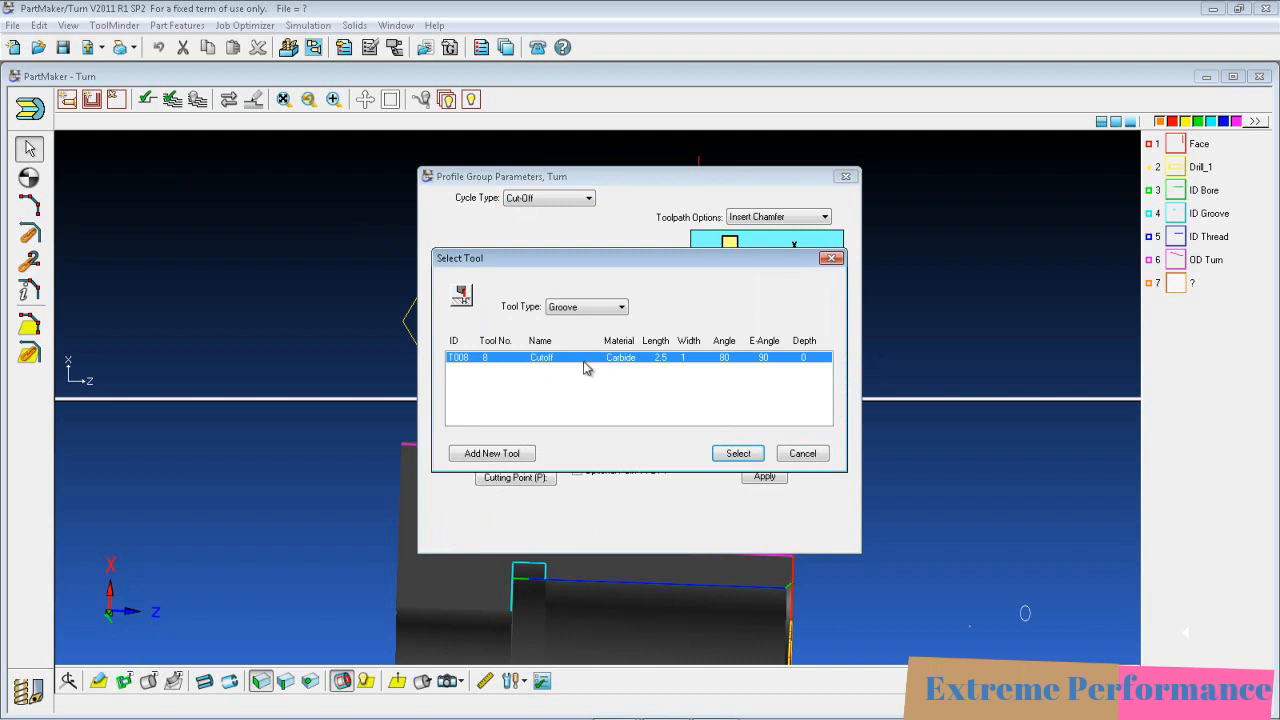
{"action": "left_click", "coordinate": [738, 453]}
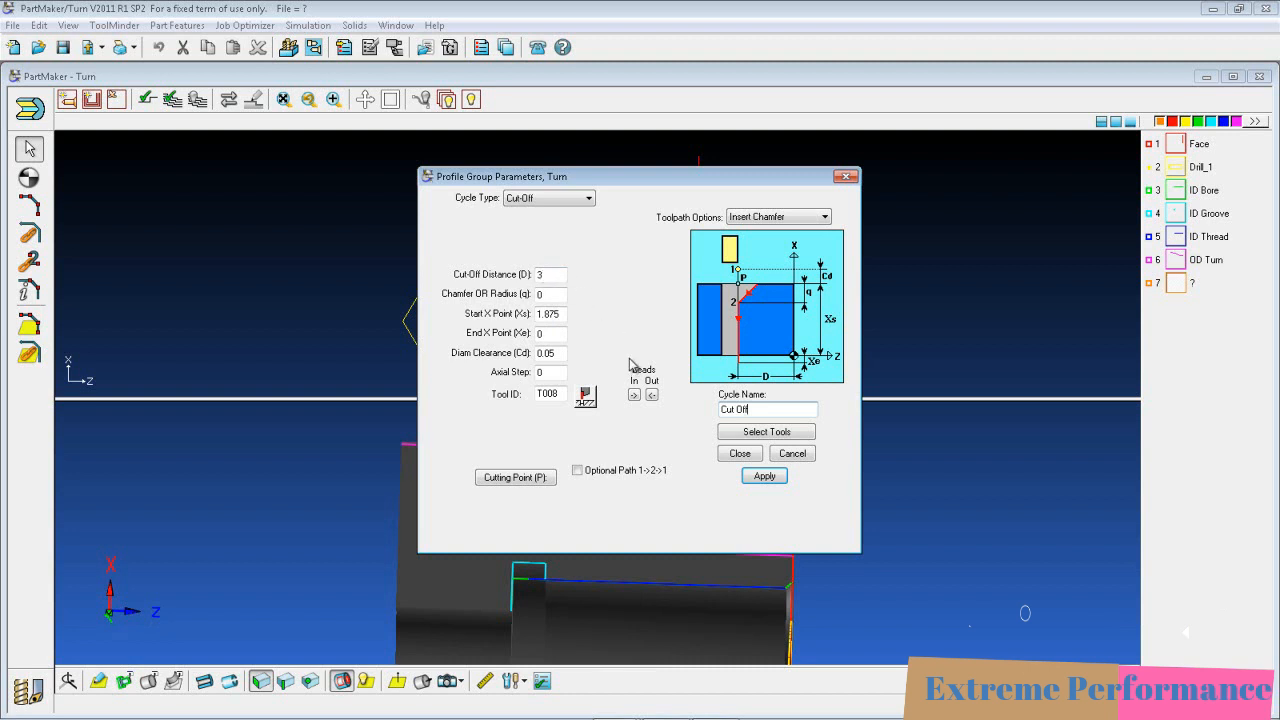
{"action": "left_click", "coordinate": [730, 455]}
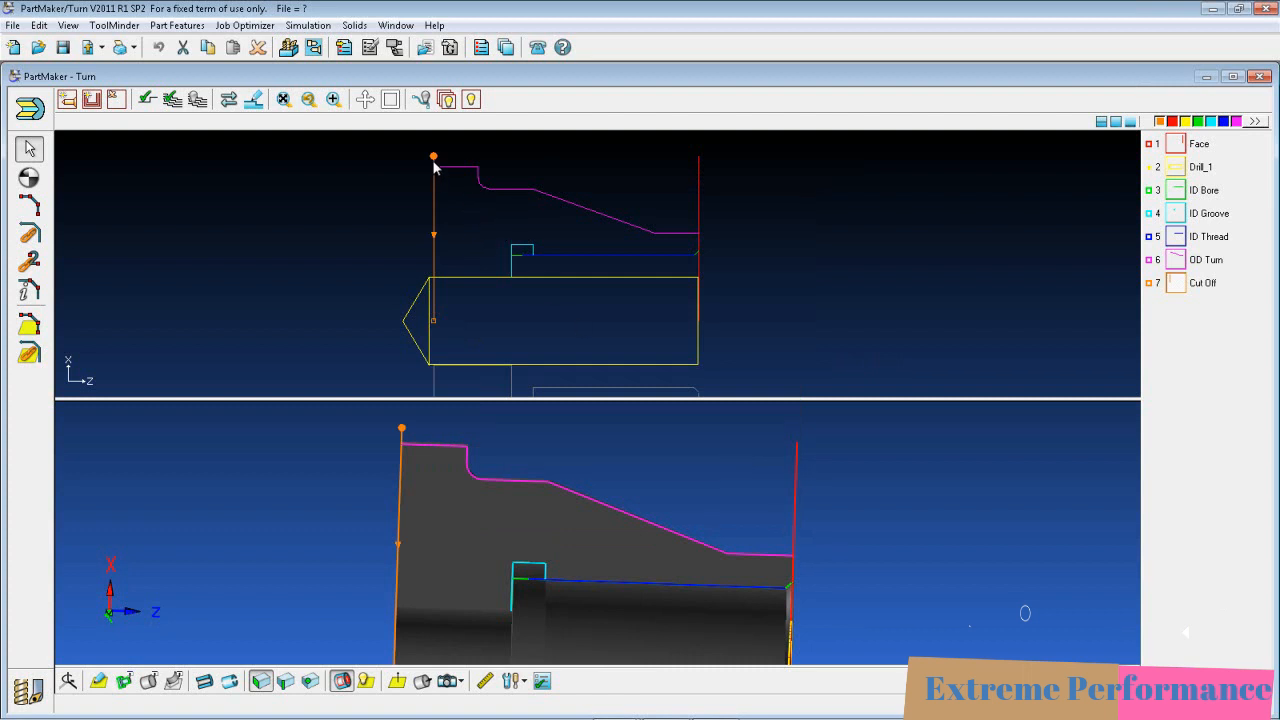
{"action": "left_click", "coordinate": [148, 99]}
{"action": "left_click", "coordinate": [609, 532]}
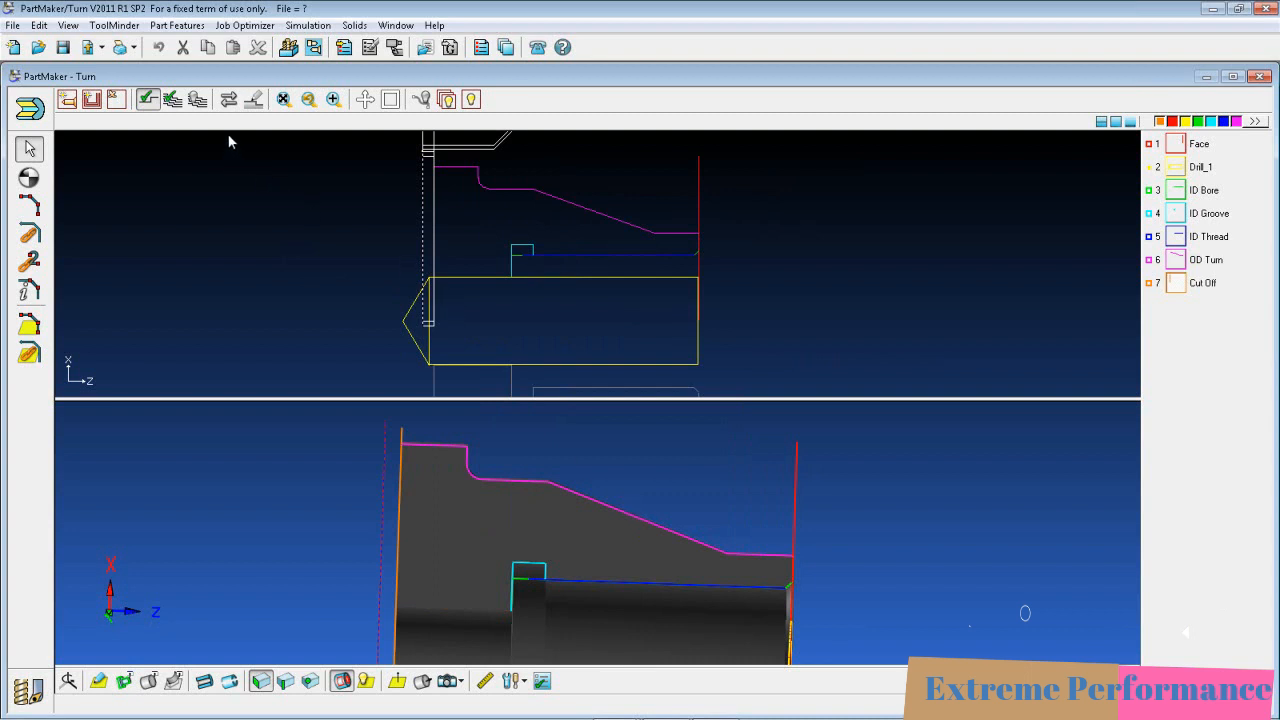
Hide the Cut Off tool path and inspect the whole programmed part in the 2D and solid views.
{"action": "left_click", "coordinate": [198, 101]}
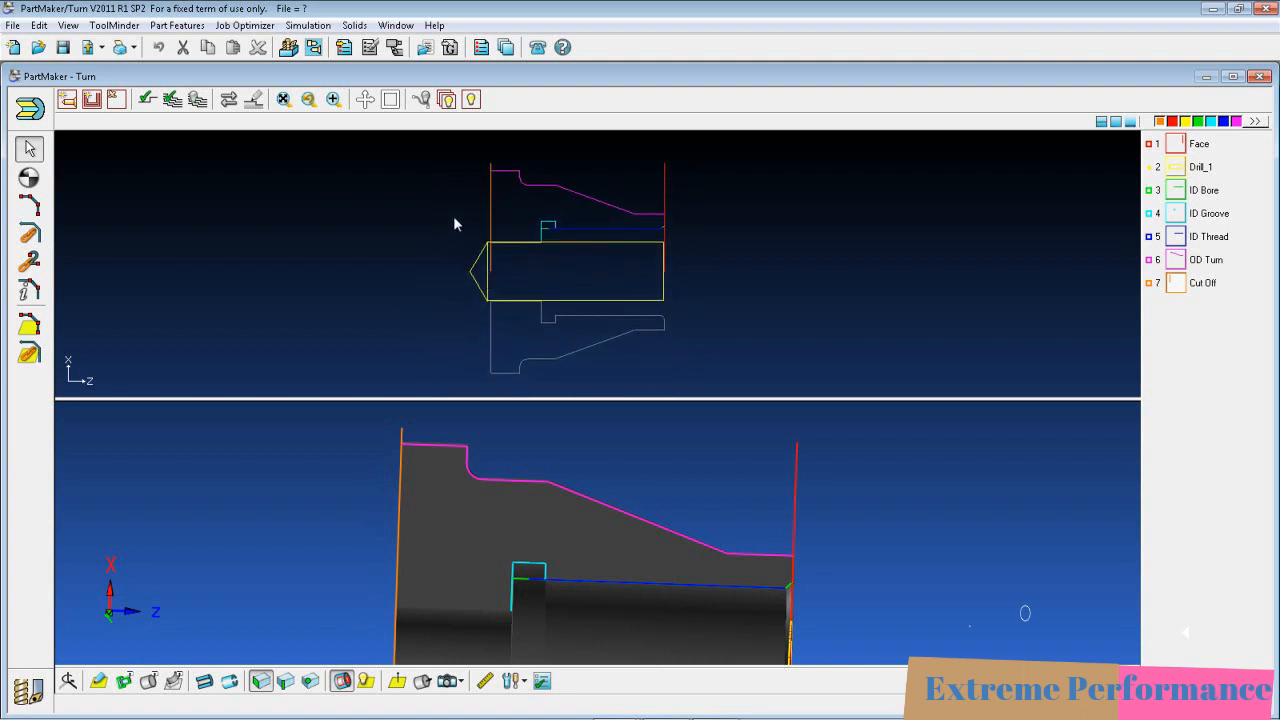
{"action": "left_click", "coordinate": [283, 100]}
{"action": "left_click_drag", "start_coordinate": [671, 529], "coordinate": [707, 418]}
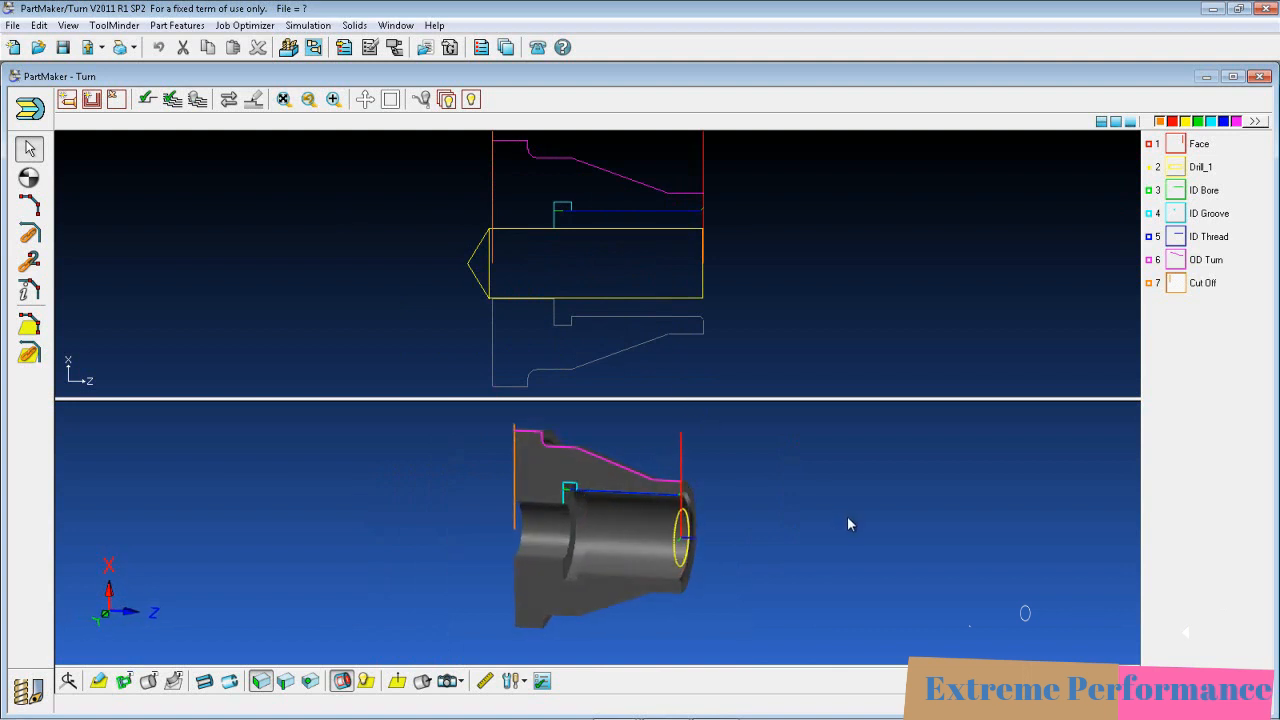
Generate the process table and review the process parameters of the P04 Bore Bar process for the ID Bore group.
{"action": "left_click", "coordinate": [343, 48]}
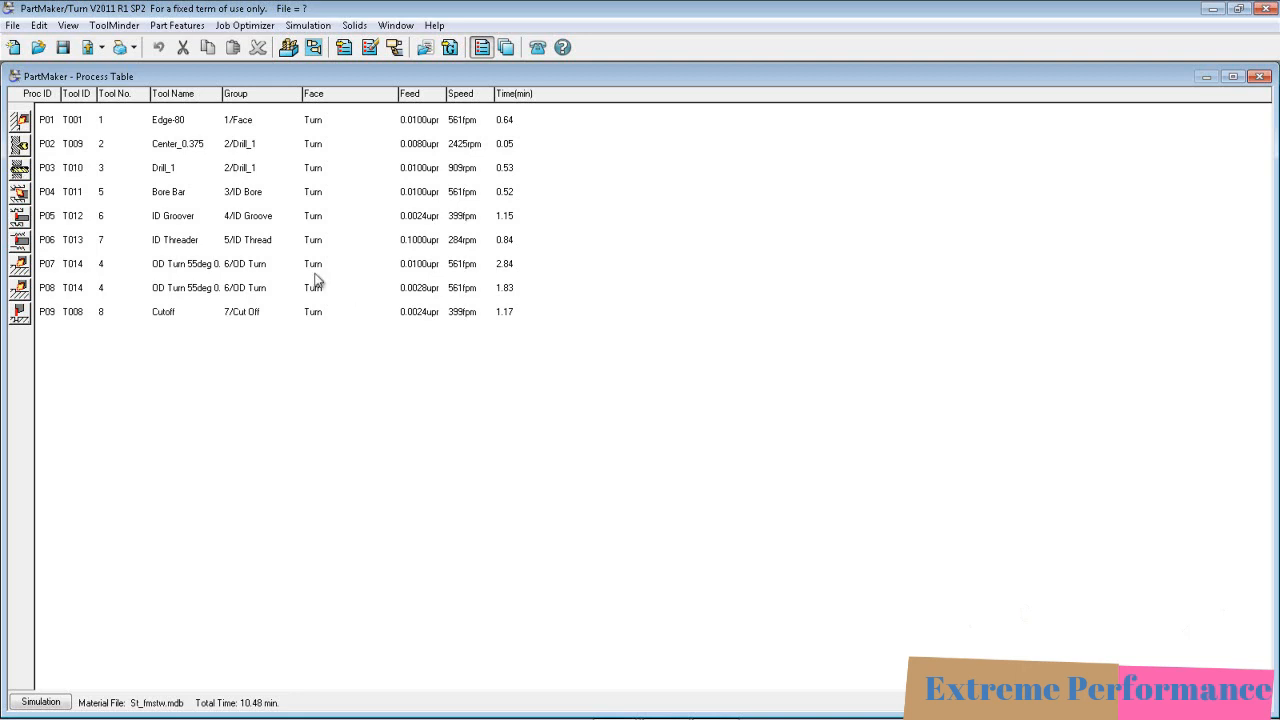
{"action": "double_click", "coordinate": [255, 196]}
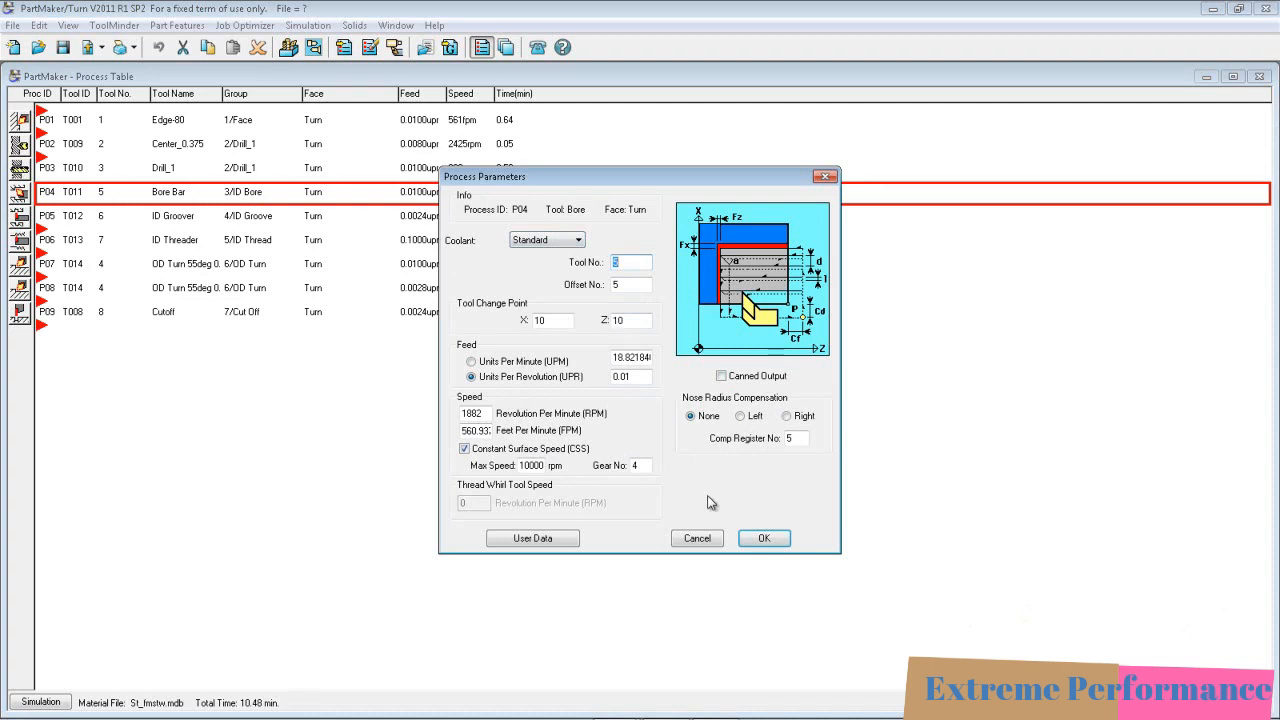
{"action": "left_click", "coordinate": [765, 540]}
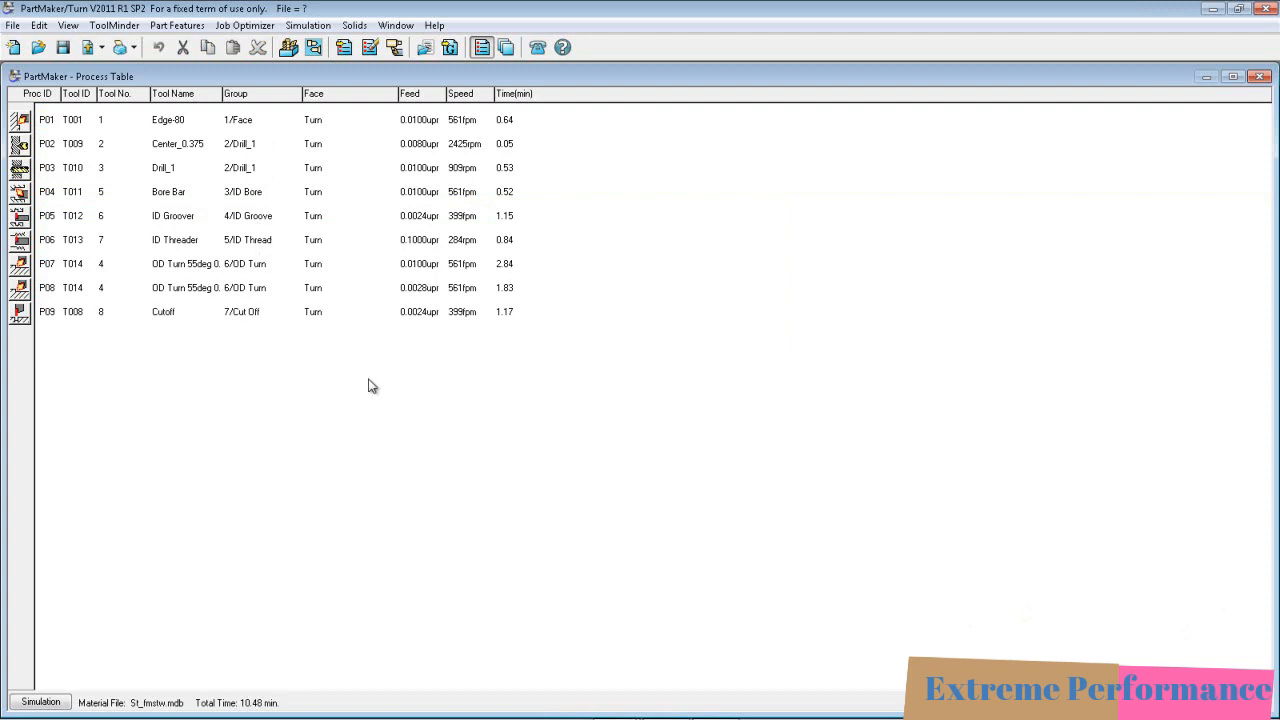
Review the simulation options with collision checking enabled, and run the machining simulation of all processes on the bar stock.
{"action": "left_click", "coordinate": [394, 48]}
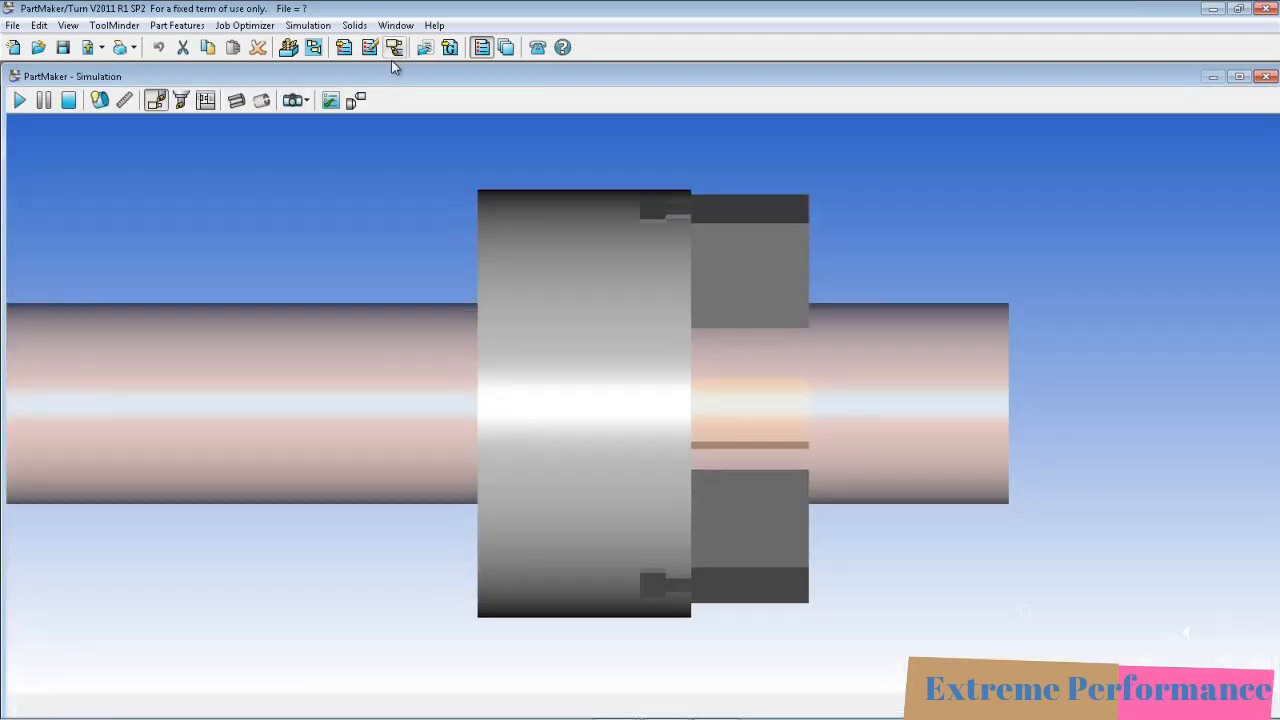
{"action": "left_click_drag", "start_coordinate": [793, 319], "coordinate": [766, 381]}
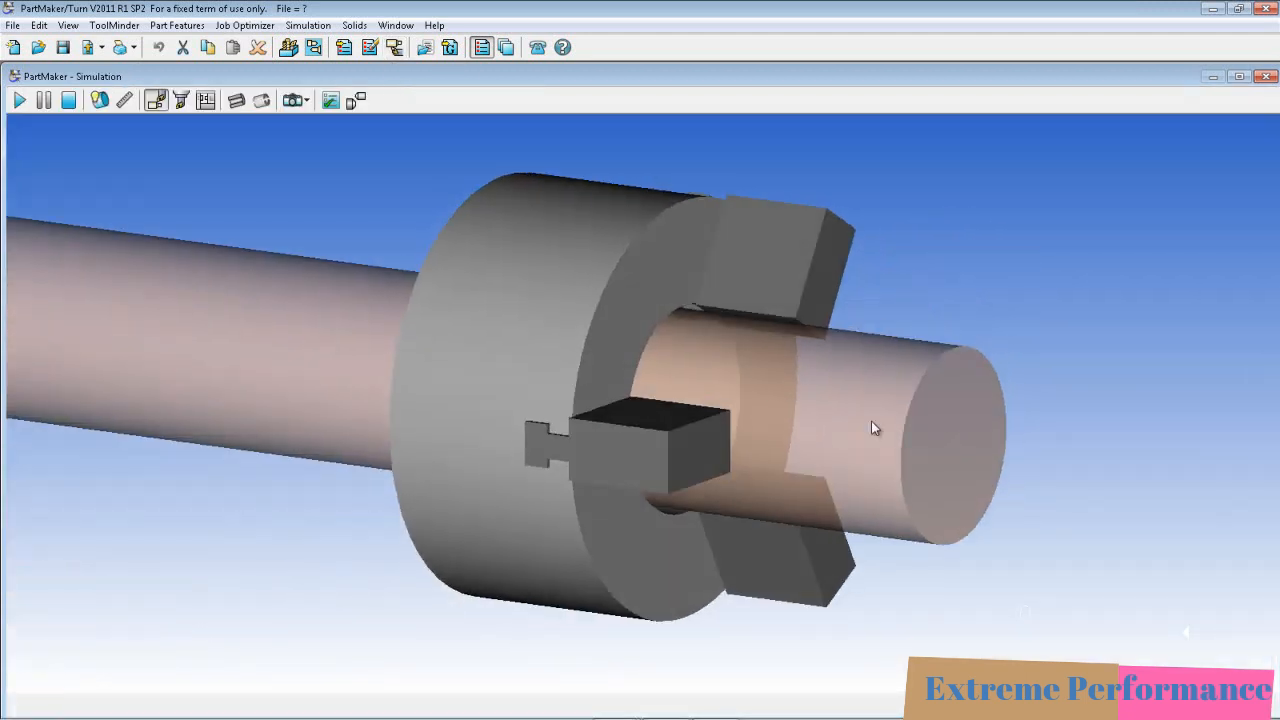
{"action": "left_click", "coordinate": [331, 101]}
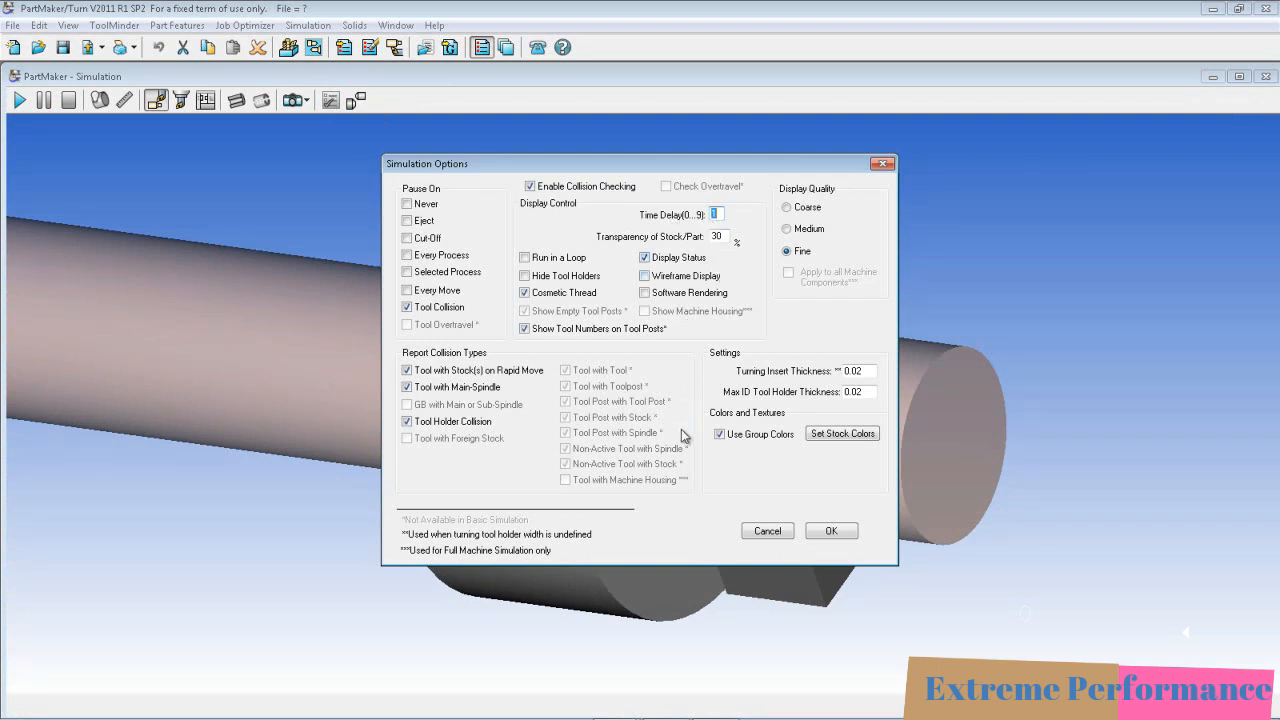
{"action": "left_click", "coordinate": [840, 541]}
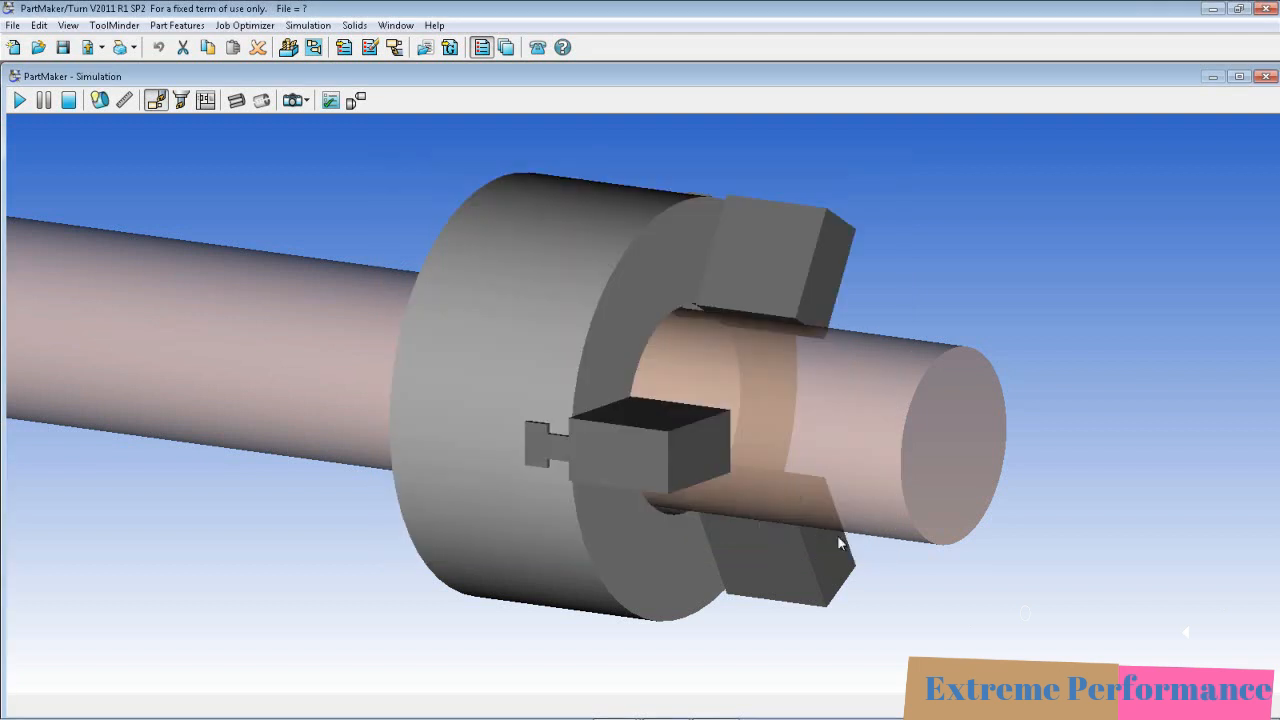
{"action": "middle_click_drag", "start_coordinate": [800, 327], "coordinate": [673, 327]}
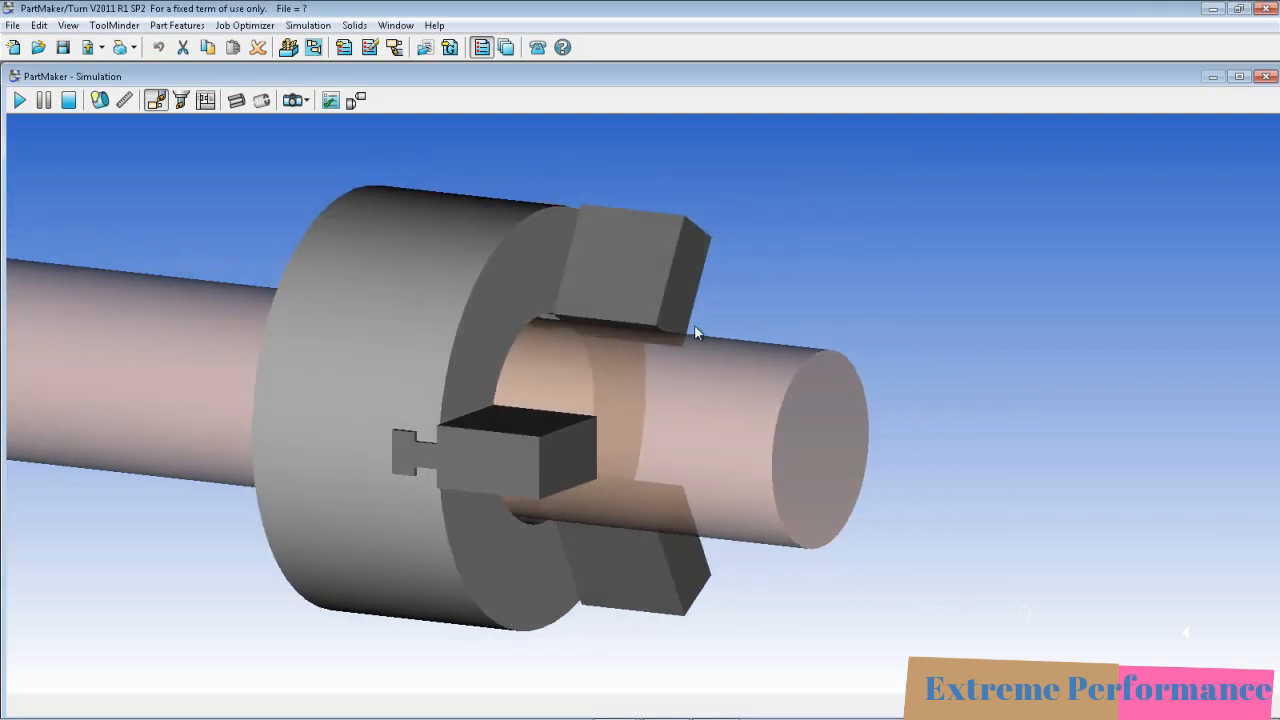
{"action": "left_click", "coordinate": [19, 100]}
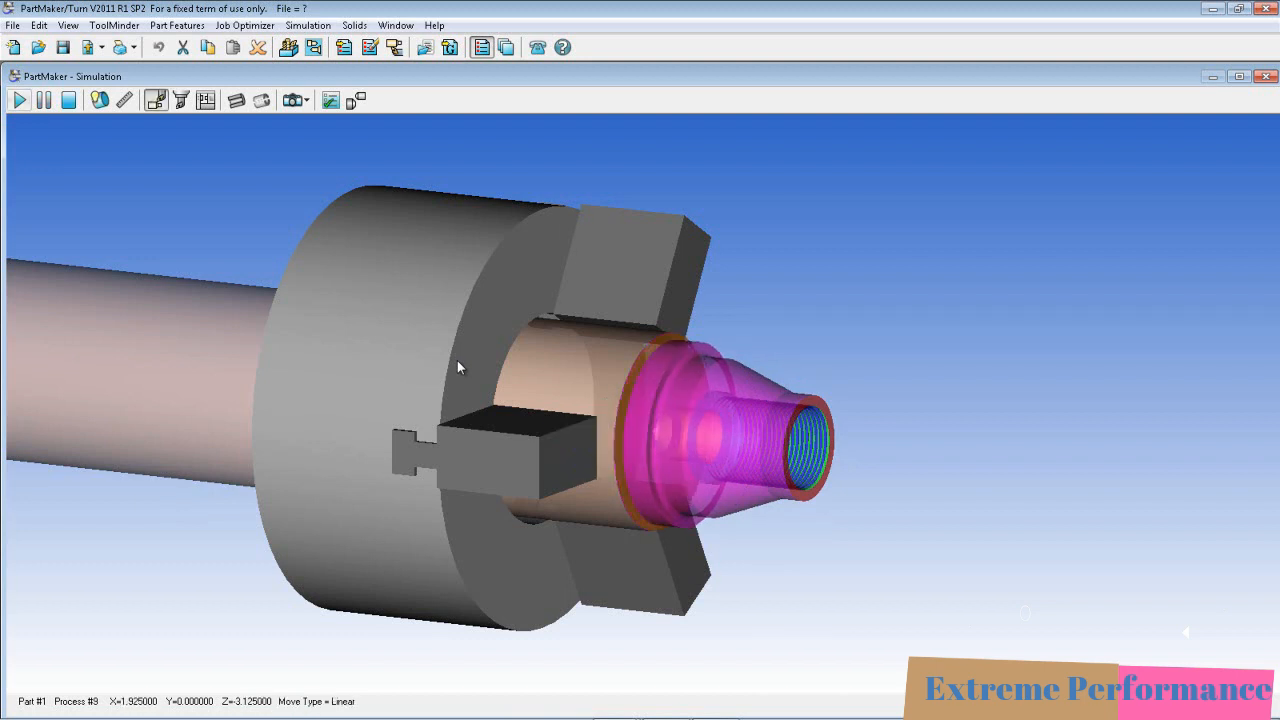
Show only the finished part and section it dynamically along the ZY Plane at X 0 to inspect the interior.
{"action": "left_click", "coordinate": [99, 100]}
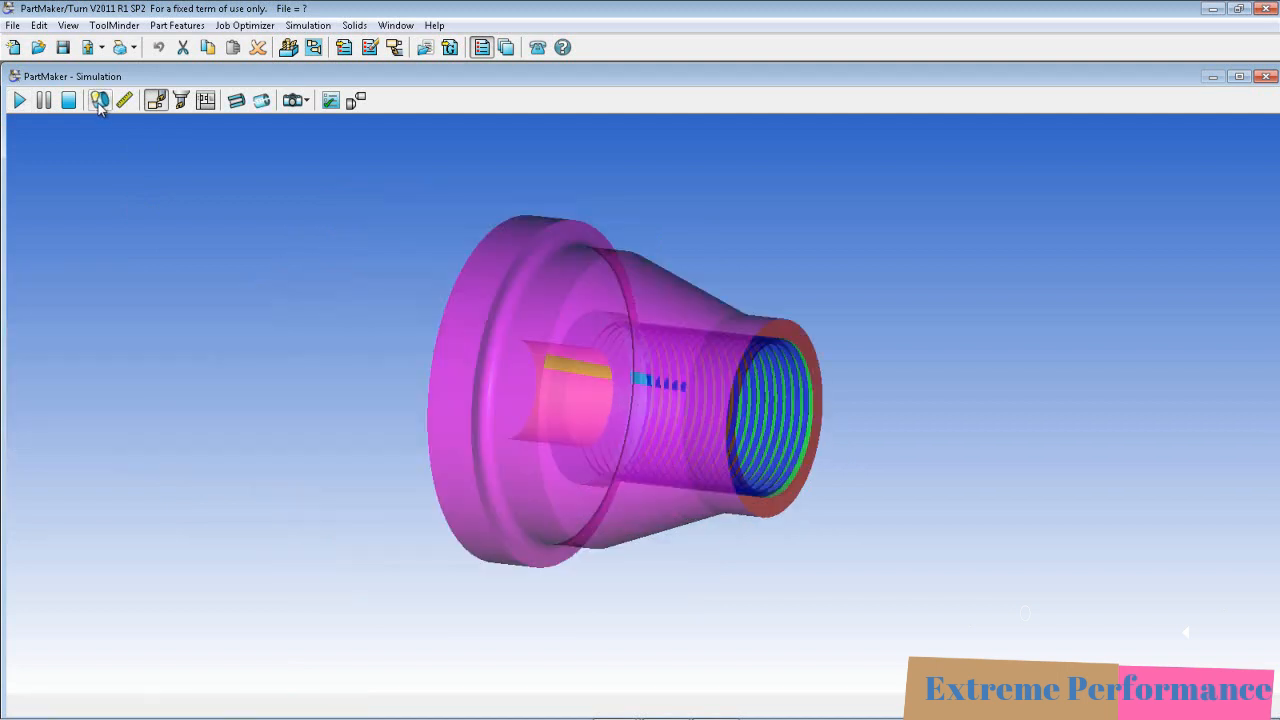
{"action": "mouse_move", "coordinate": [189, 331]}
{"action": "left_mouse_down"}
{"action": "mouse_move", "coordinate": [266, 351]}
{"action": "mouse_move", "coordinate": [169, 351]}
{"action": "mouse_move", "coordinate": [171, 369]}
{"action": "mouse_move", "coordinate": [175, 340]}
{"action": "left_mouse_up"}
{"action": "left_click", "coordinate": [237, 101]}
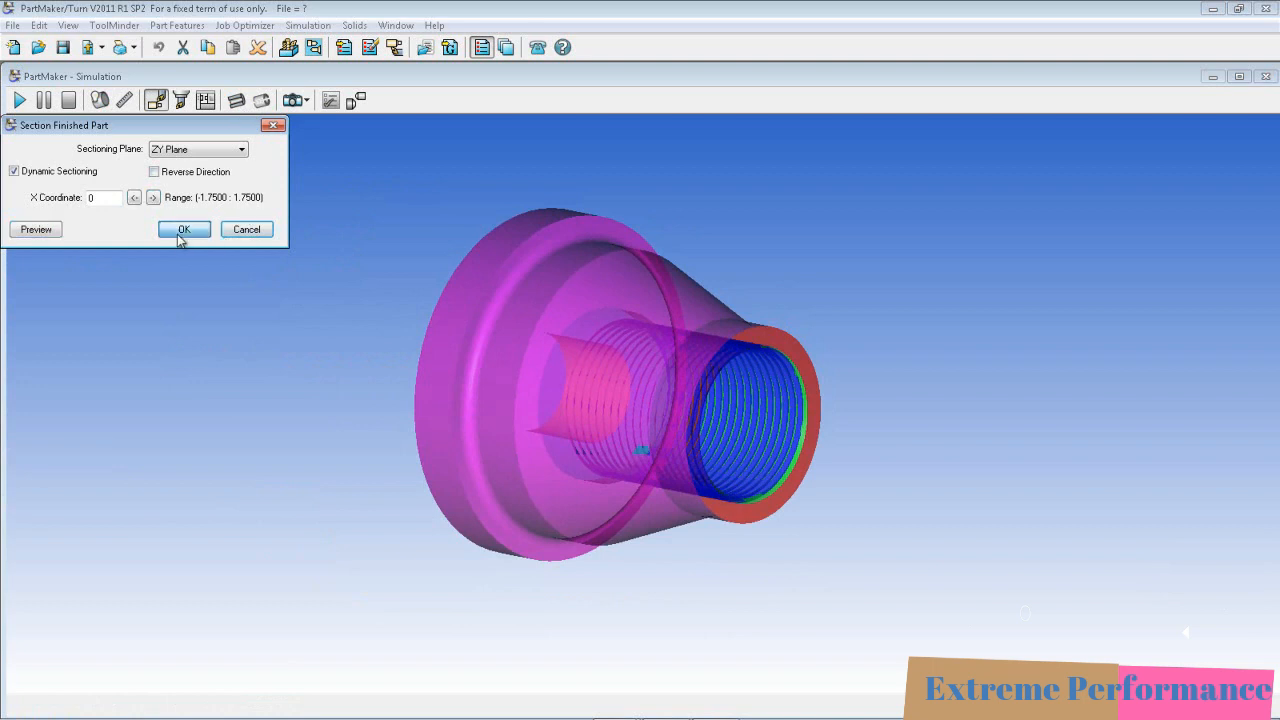
{"action": "left_click", "coordinate": [181, 231]}
{"action": "left_click_drag", "start_coordinate": [177, 240], "coordinate": [281, 296]}
{"action": "middle_click_drag", "start_coordinate": [342, 204], "coordinate": [326, 264]}
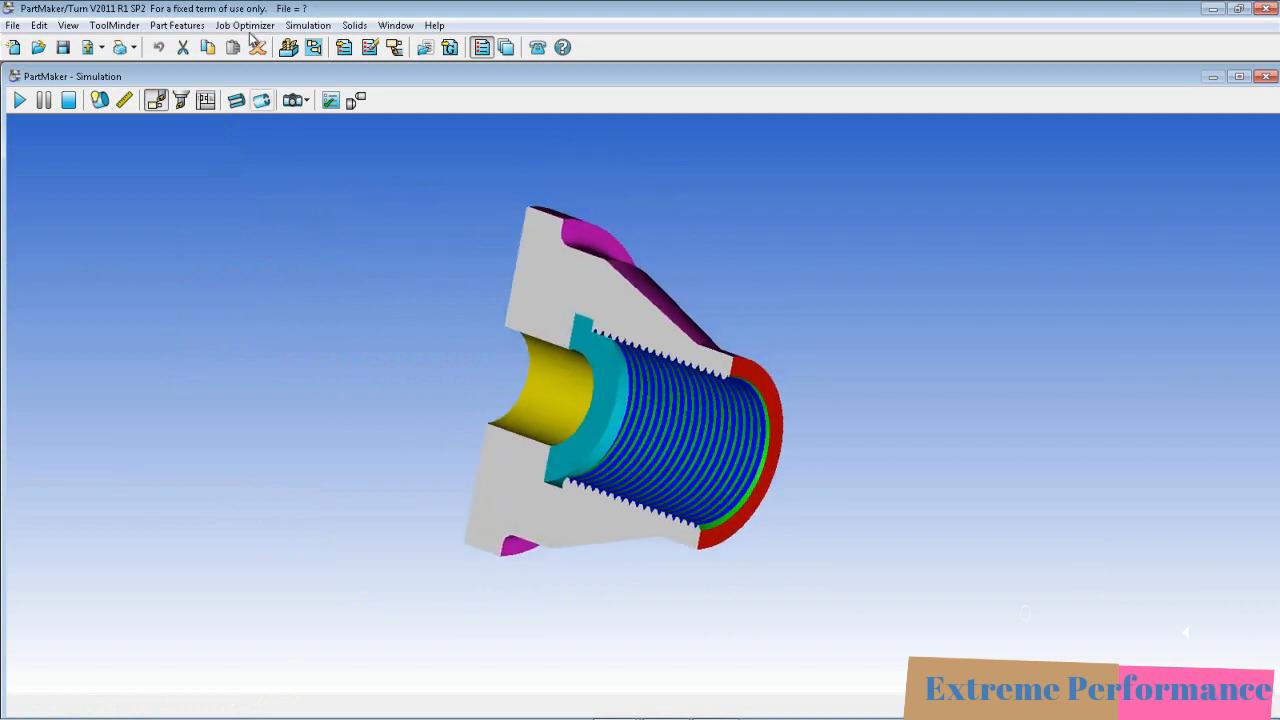
Check which post configuration files are available in the 43-1003 folder.
{"action": "left_click", "coordinate": [250, 25]}
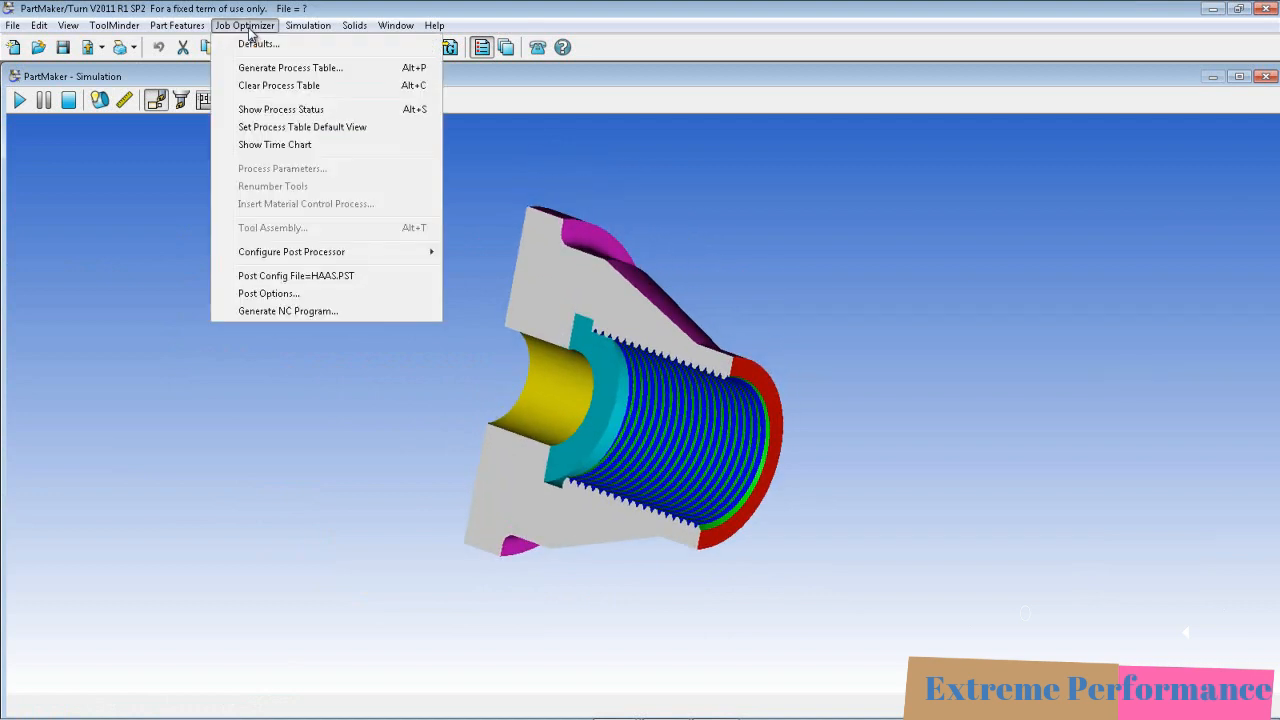
{"action": "left_click", "coordinate": [286, 276]}
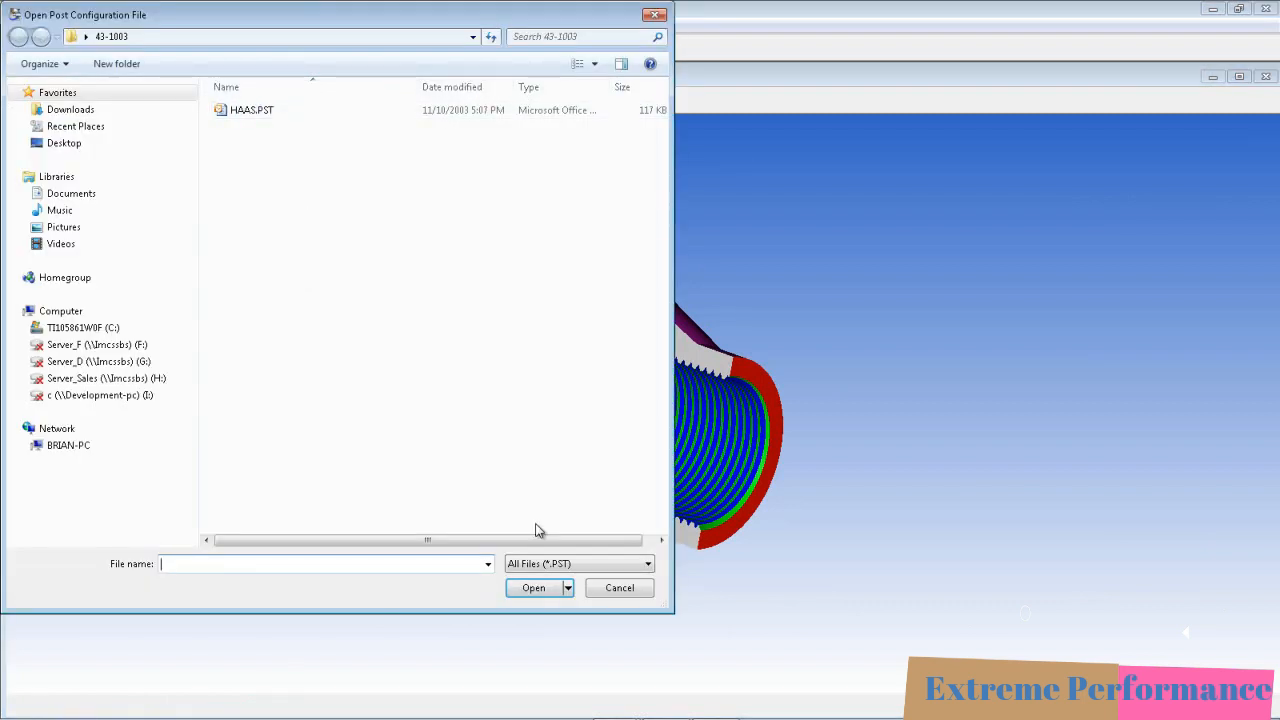
{"action": "left_click", "coordinate": [620, 588]}
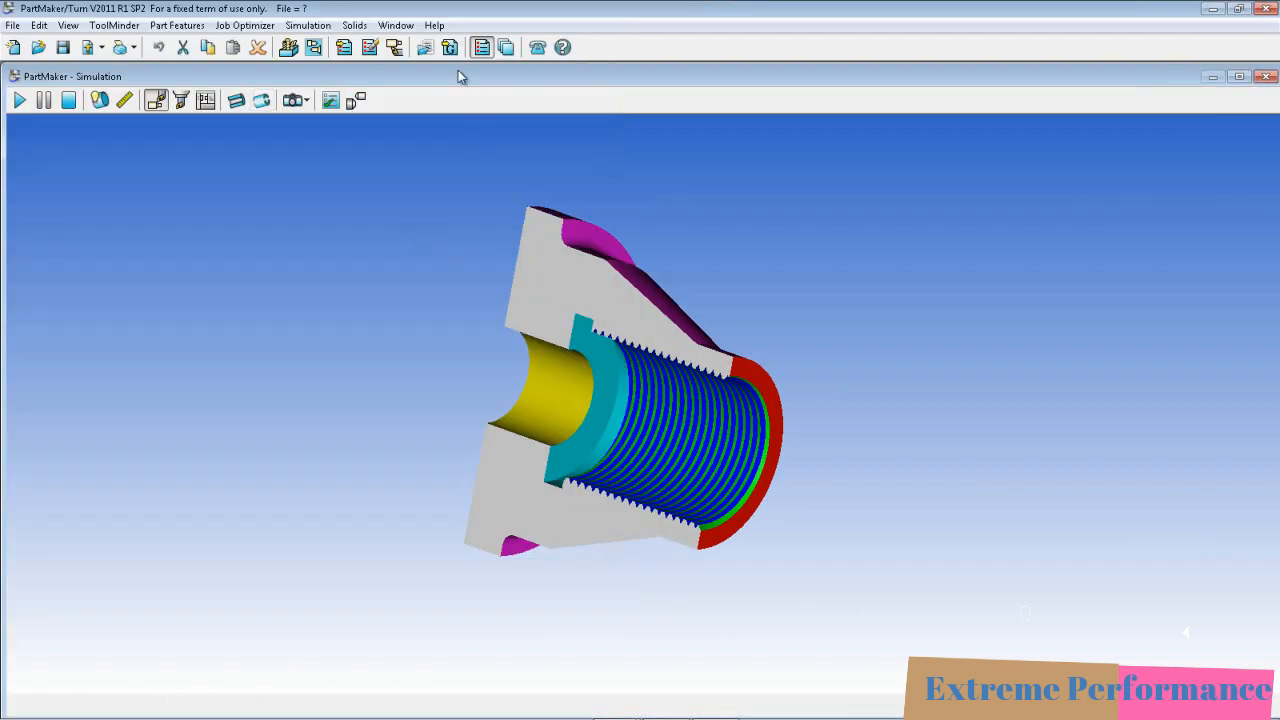
Generate the NC program with the preset post options and save it to the Desktop as test.
{"action": "left_click", "coordinate": [450, 48]}
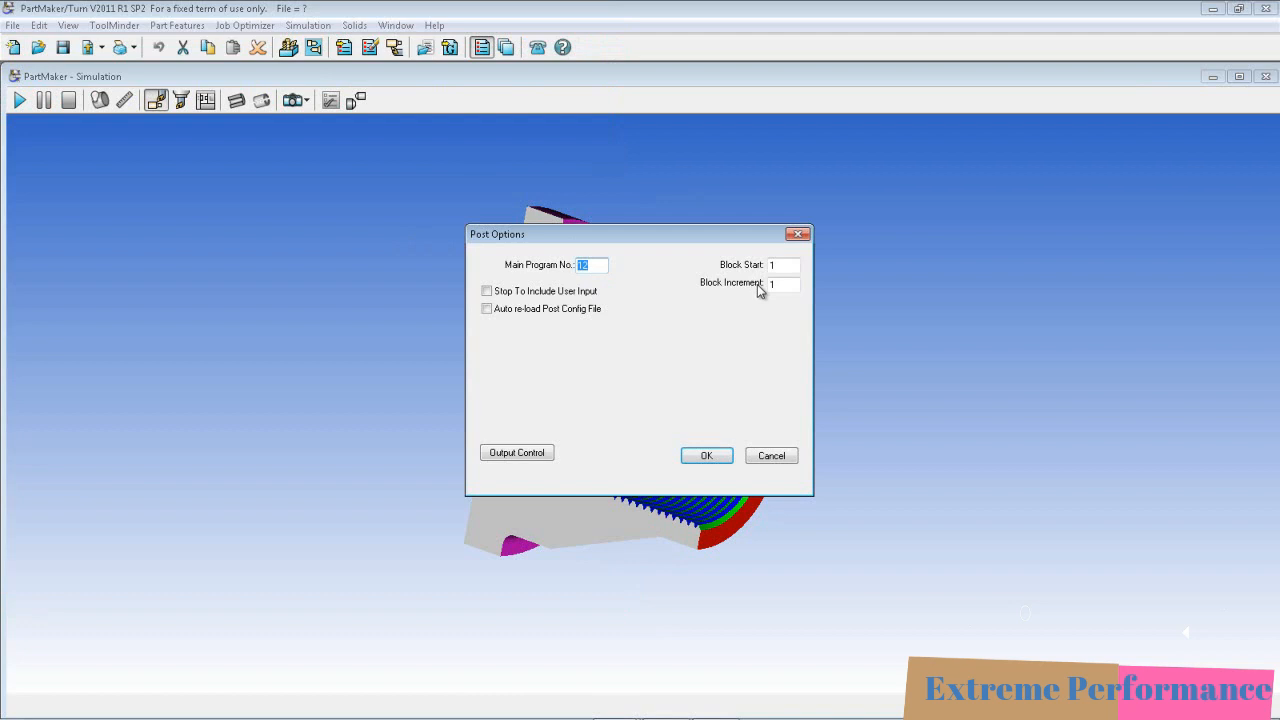
{"action": "left_click", "coordinate": [705, 457]}
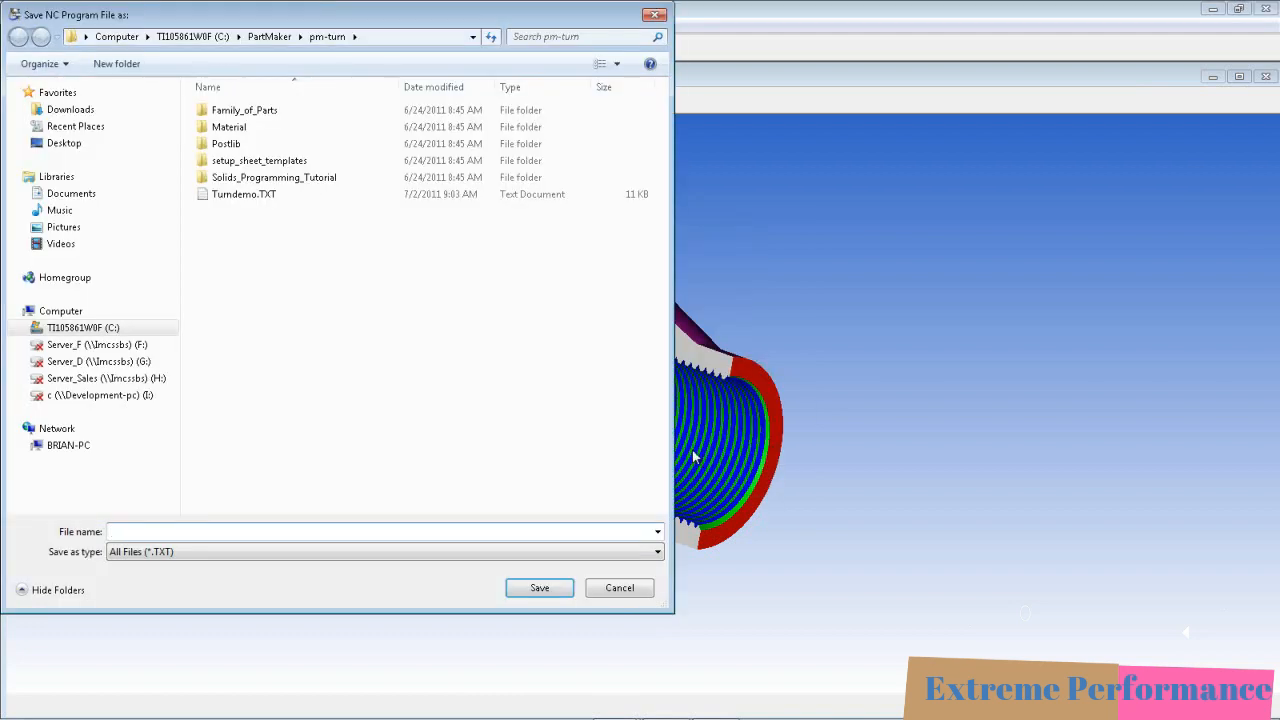
{"action": "left_click", "coordinate": [70, 143]}
{"action": "left_click", "coordinate": [195, 533]}
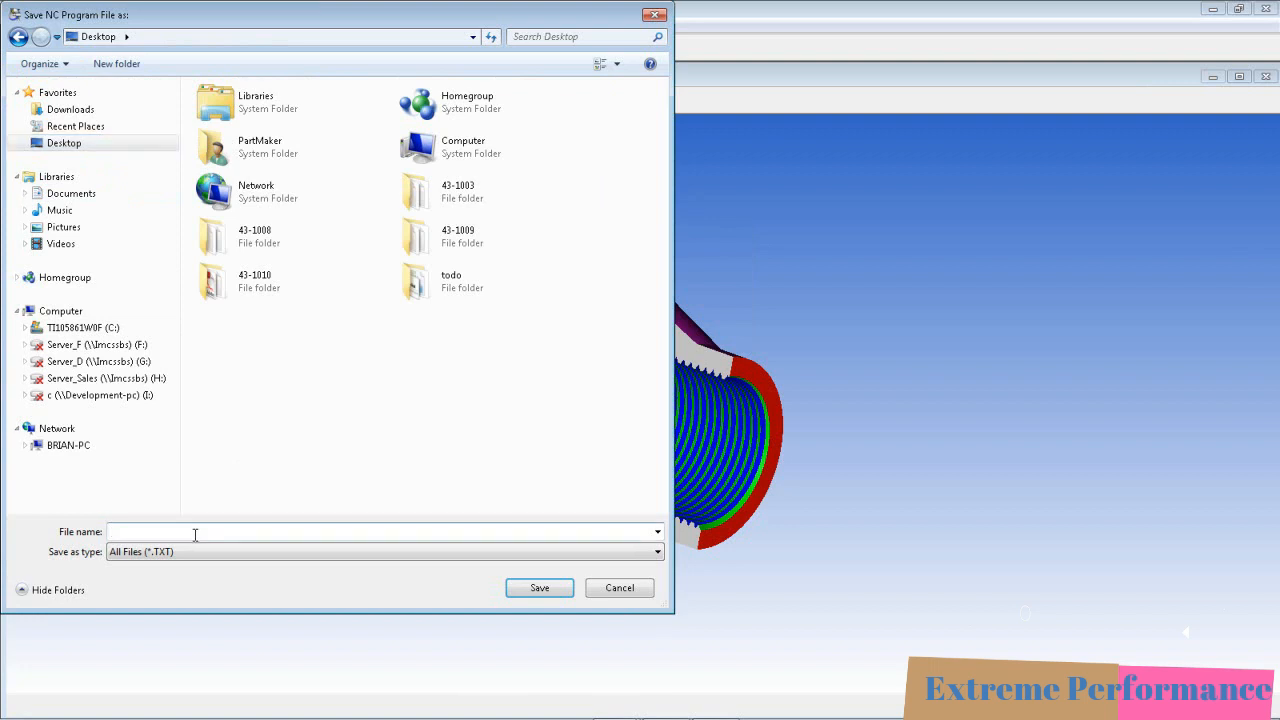
{"action": "type", "text": "ters"}
{"action": "left_click_drag", "start_coordinate": [175, 532], "coordinate": [74, 526]}
{"action": "type", "text": "test"}
{"action": "left_click", "coordinate": [562, 589]}
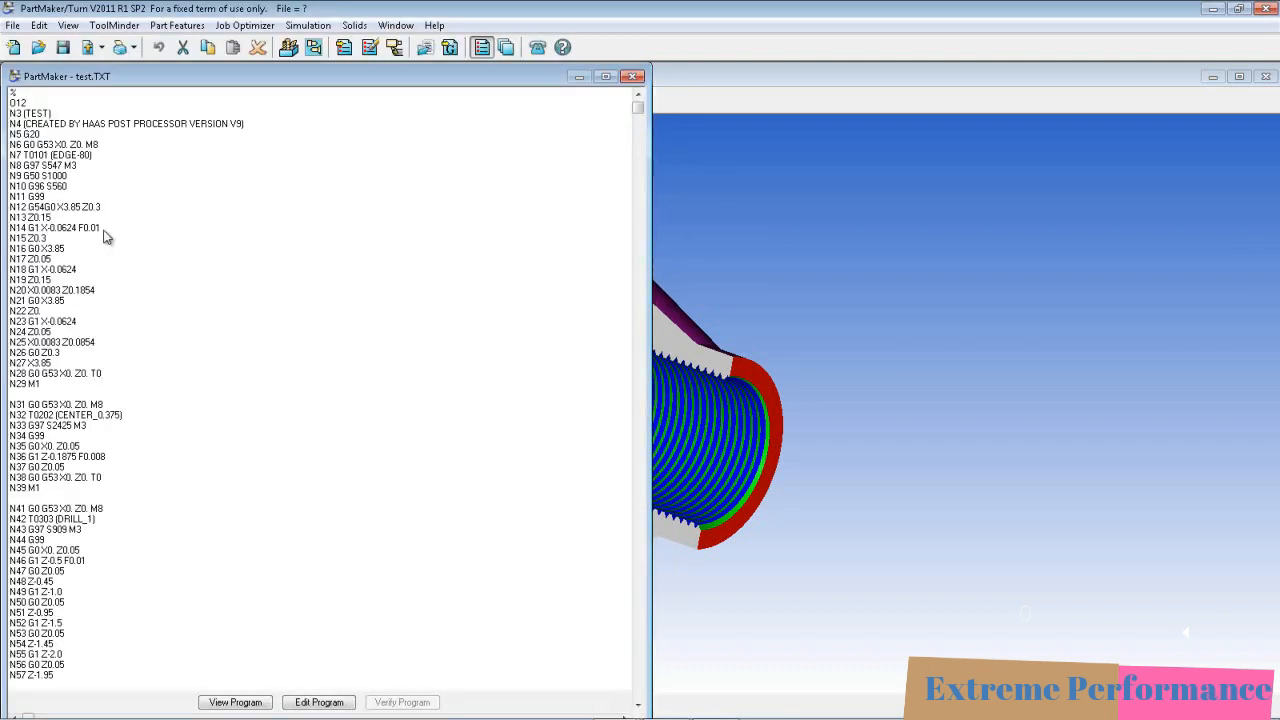
Read through the generated test.TXT program, opening it for editing in an enlarged Notepad window to examine the code for each tool.
{"action": "scroll", "coordinate": [310, 364], "scroll_direction": "down", "scroll_amount": 20}
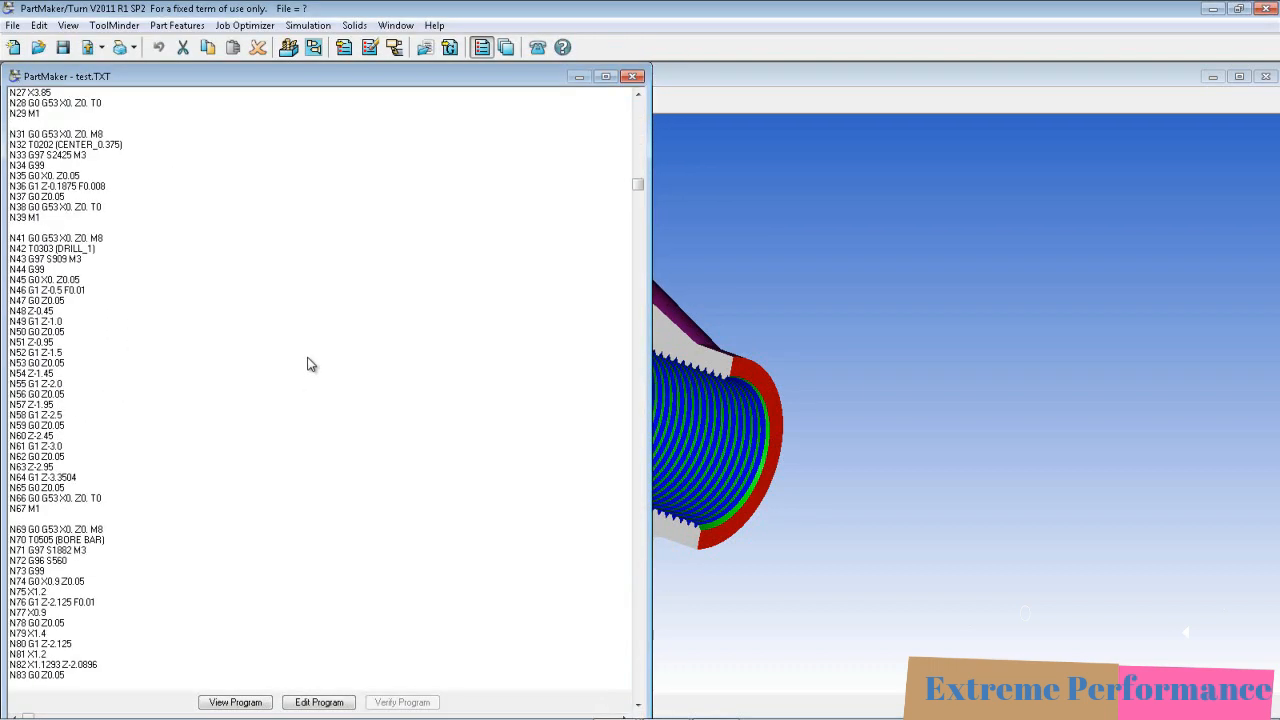
{"action": "scroll", "coordinate": [310, 364], "scroll_direction": "down", "scroll_amount": 20}
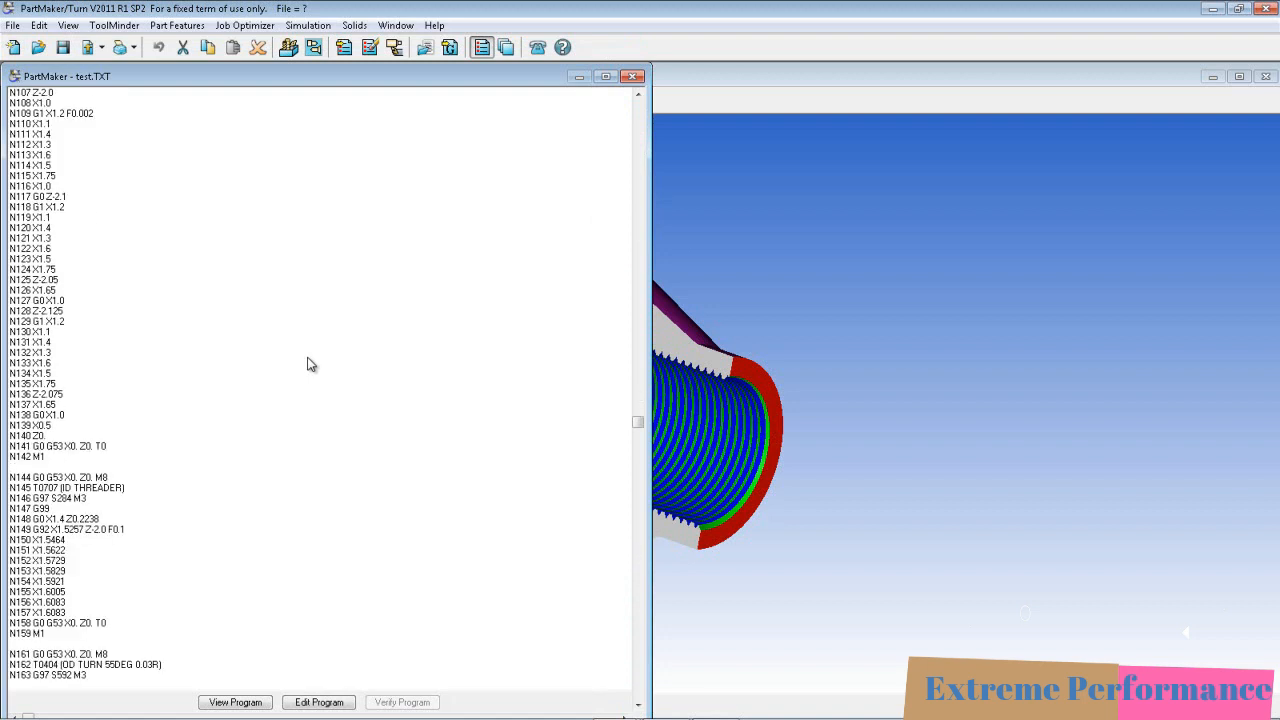
{"action": "left_click", "coordinate": [327, 700]}
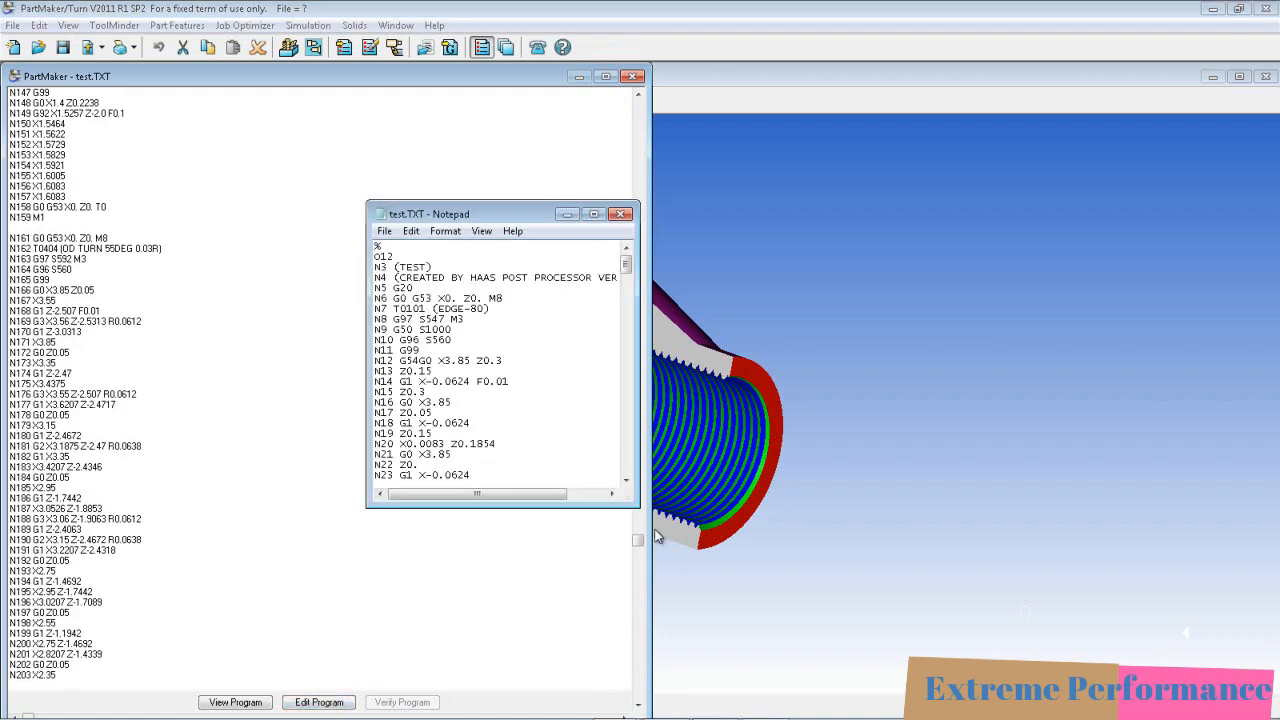
{"action": "left_click_drag", "start_coordinate": [638, 506], "coordinate": [912, 660]}
{"action": "scroll", "coordinate": [459, 320], "scroll_direction": "down", "scroll_amount": 18}
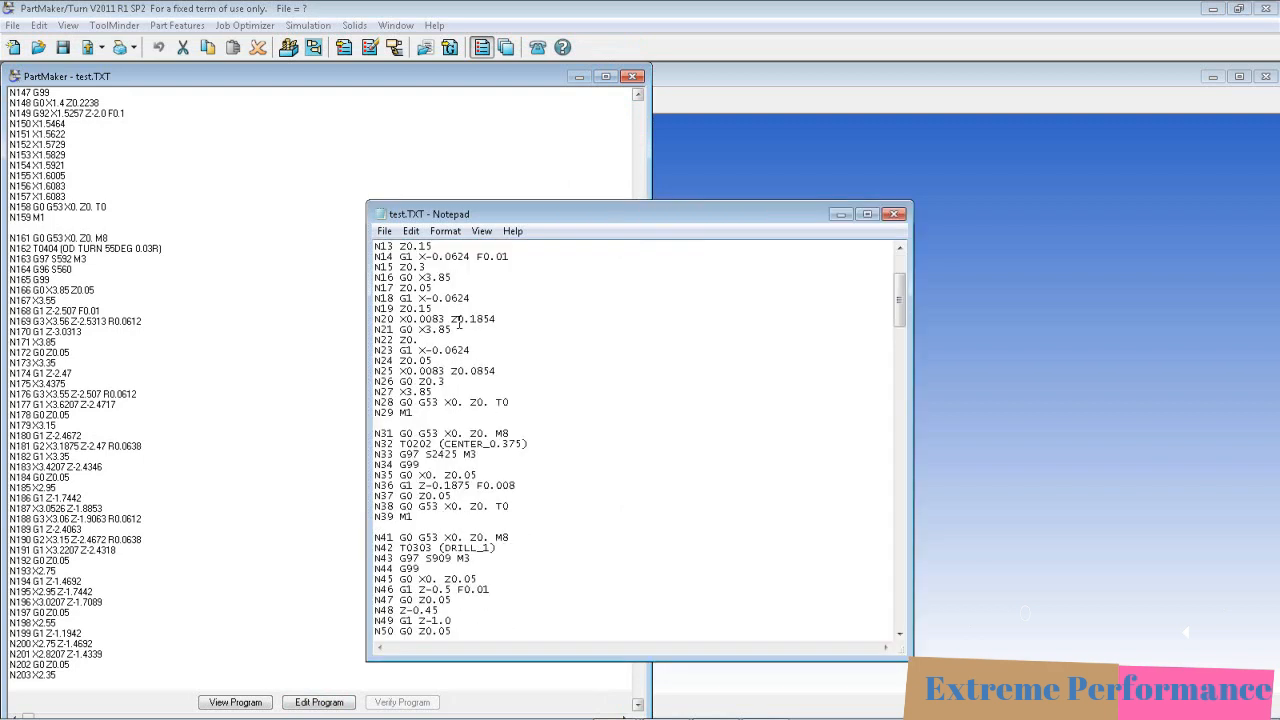
{"action": "scroll", "coordinate": [459, 320], "scroll_direction": "down", "scroll_amount": 20}
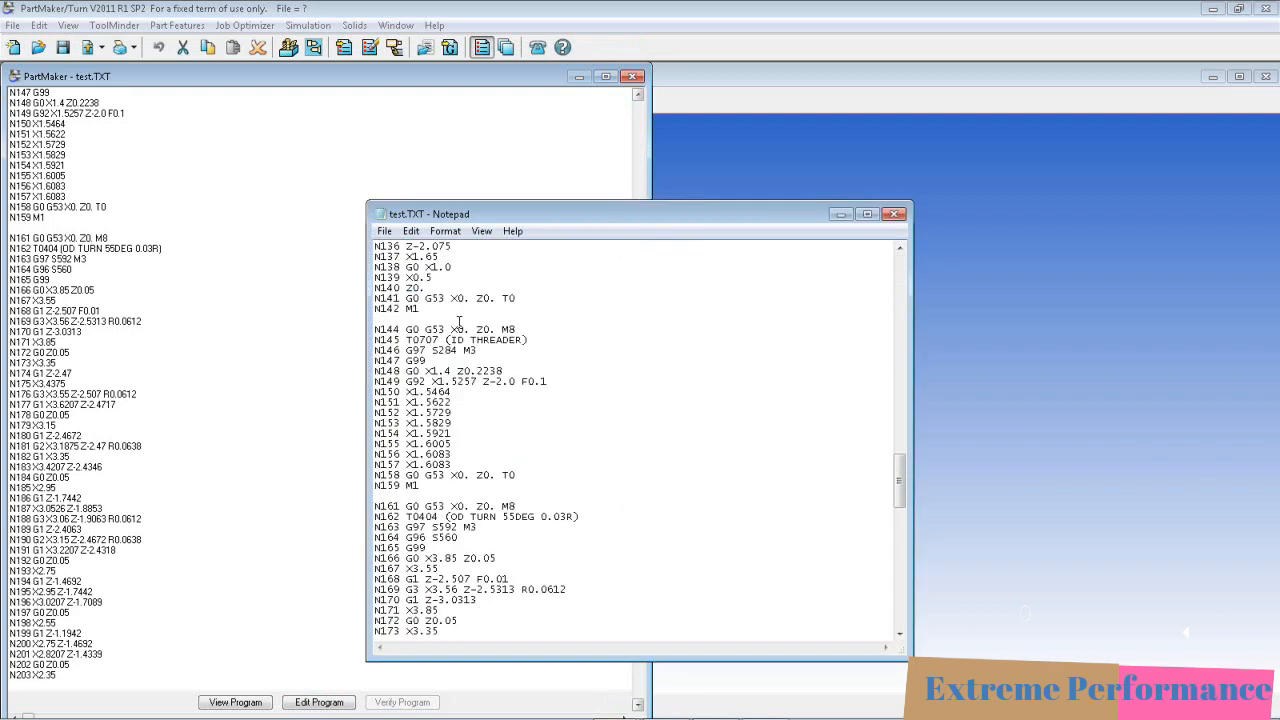
{"action": "scroll", "coordinate": [459, 320], "scroll_direction": "up", "scroll_amount": 20}
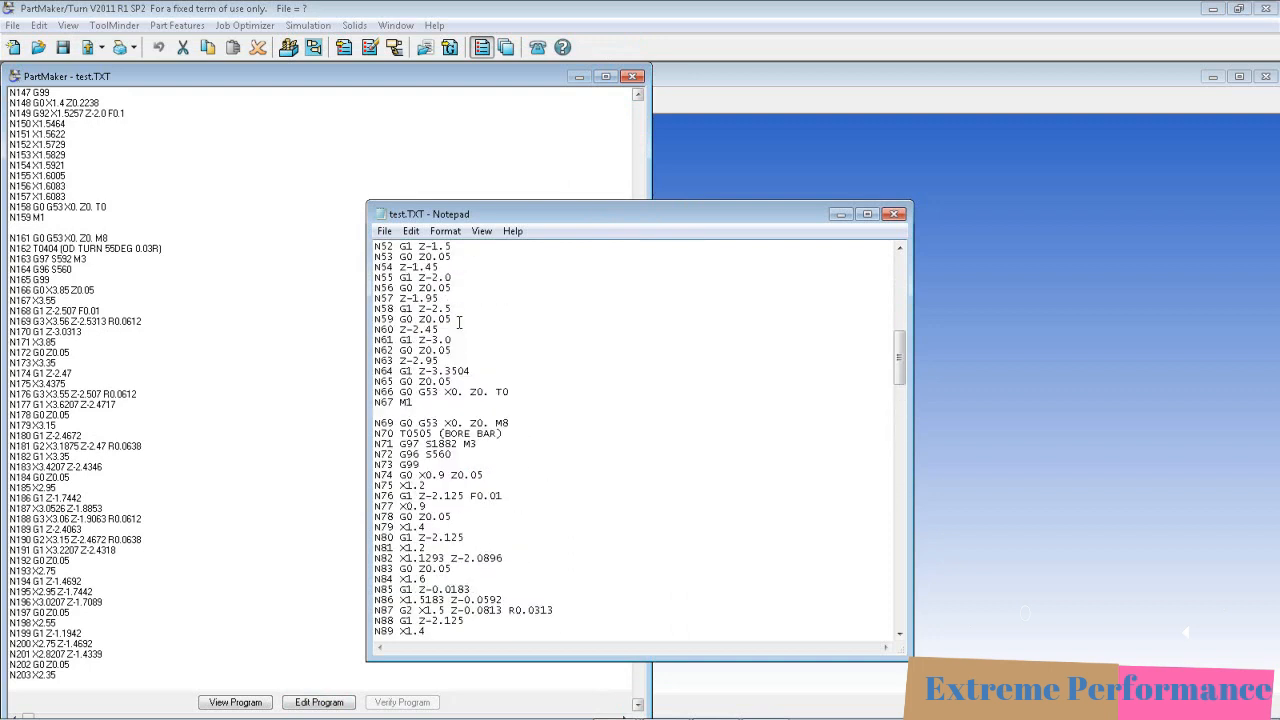